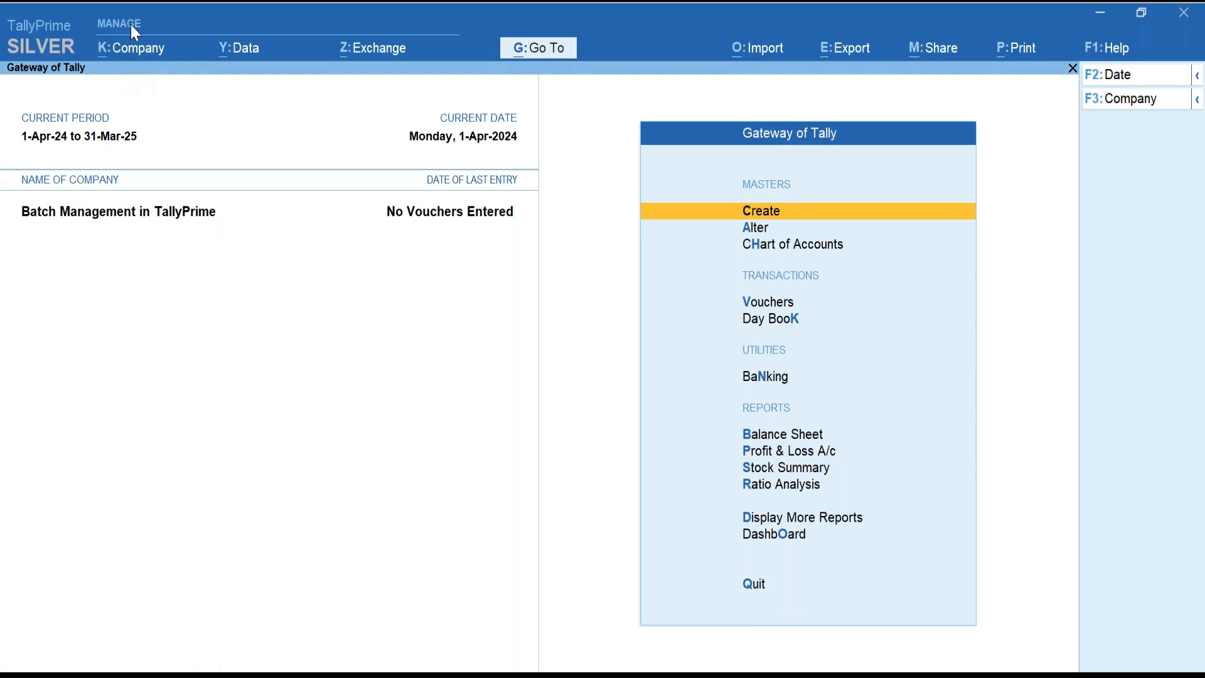
# Turn on Enable Batches and Maintain Expiry Date for Batches in Company Features, then save.
pyautogui.click(145, 58)
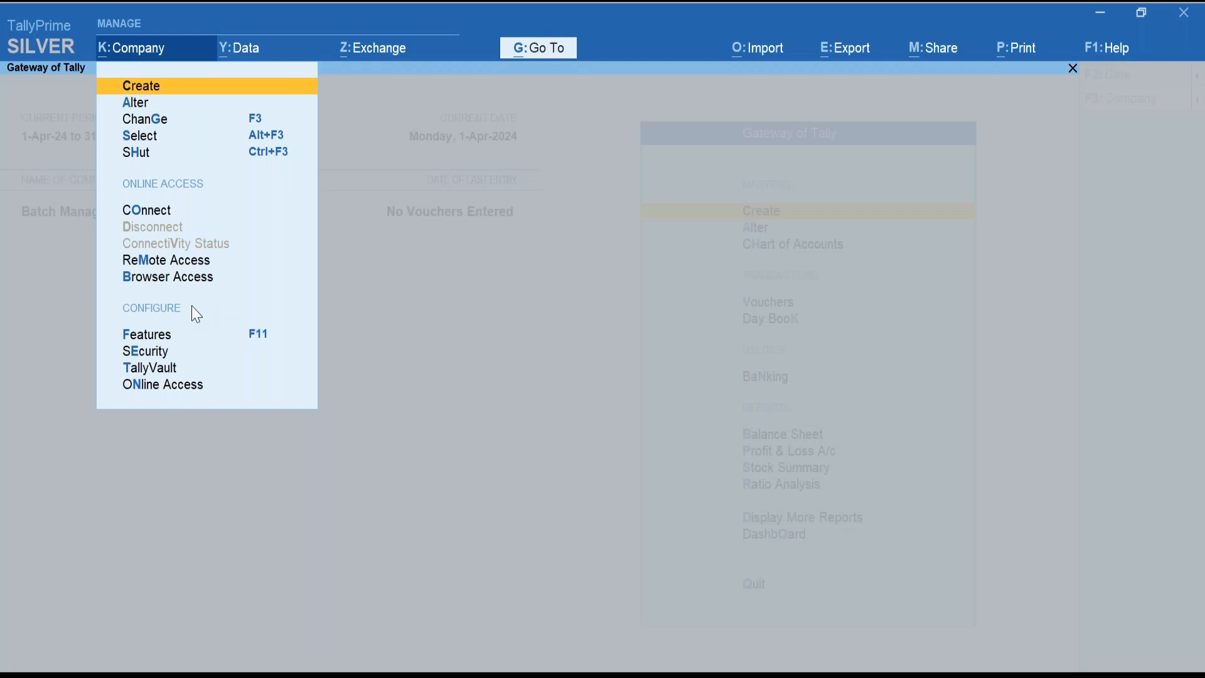
pyautogui.press('Down')
pyautogui.press('Down')
pyautogui.press('Down')
pyautogui.press('Down')
pyautogui.press('Down')
pyautogui.press('Down')
pyautogui.press('Down')
pyautogui.press('Down')
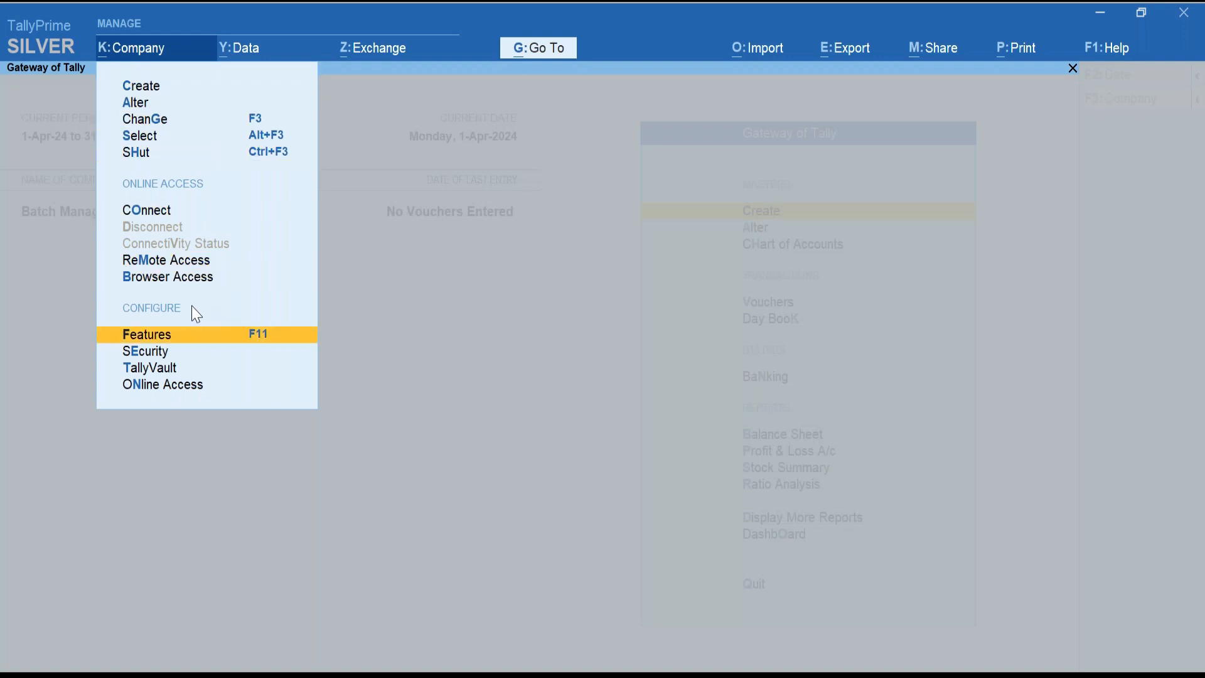
pyautogui.press('Return')
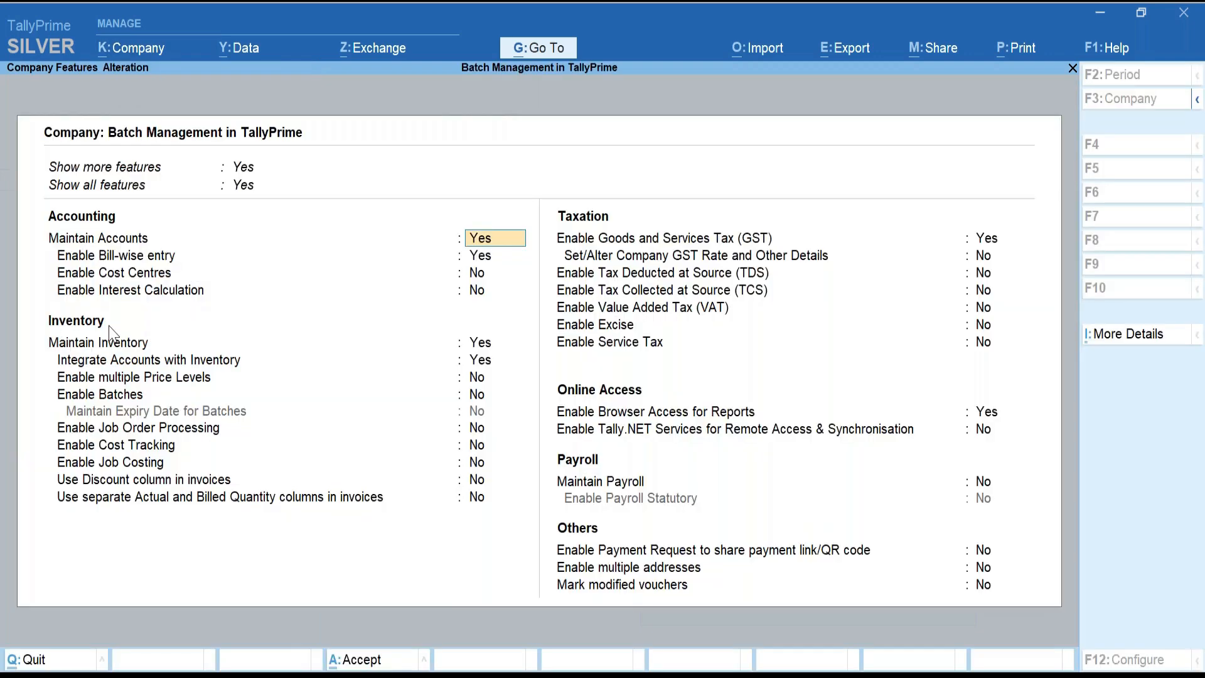
pyautogui.click(478, 395)
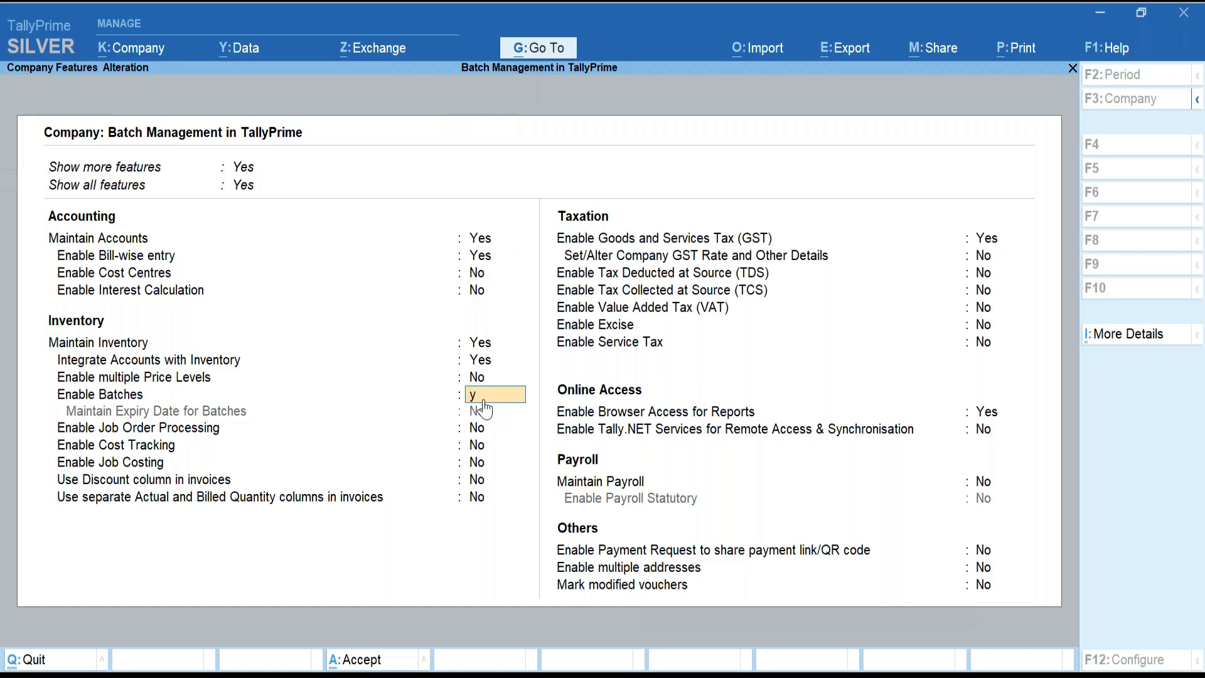
pyautogui.press('y')
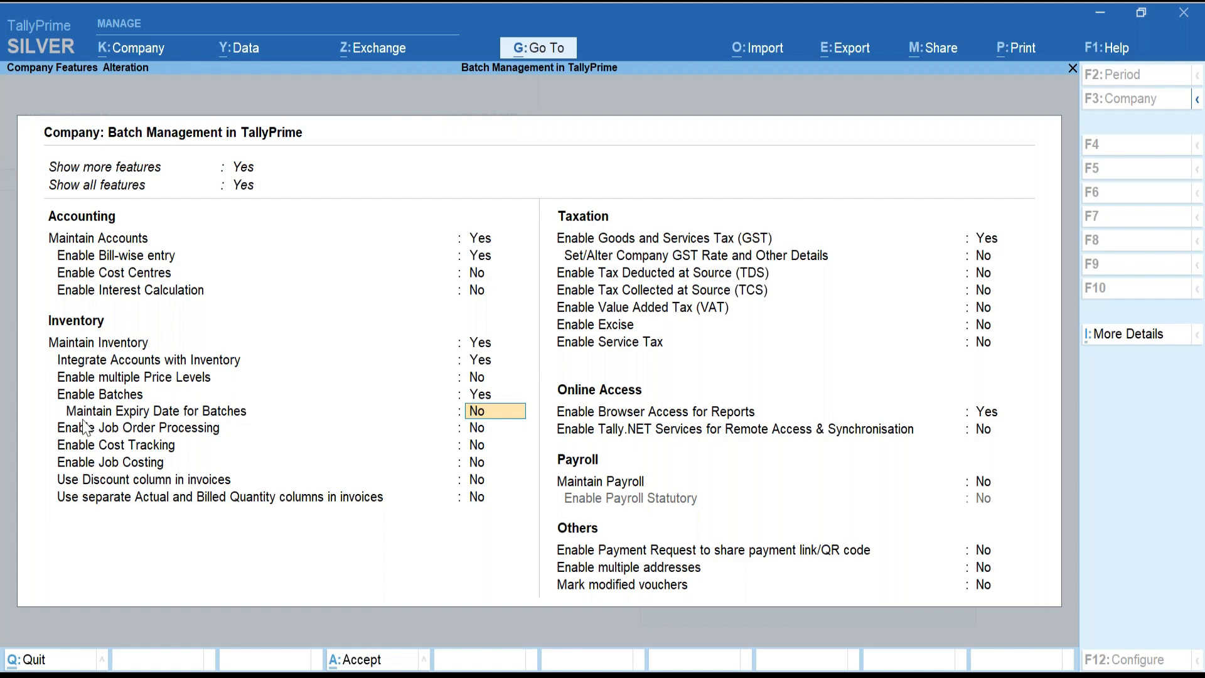
pyautogui.write('y')
pyautogui.press('Return')
pyautogui.press('Return')
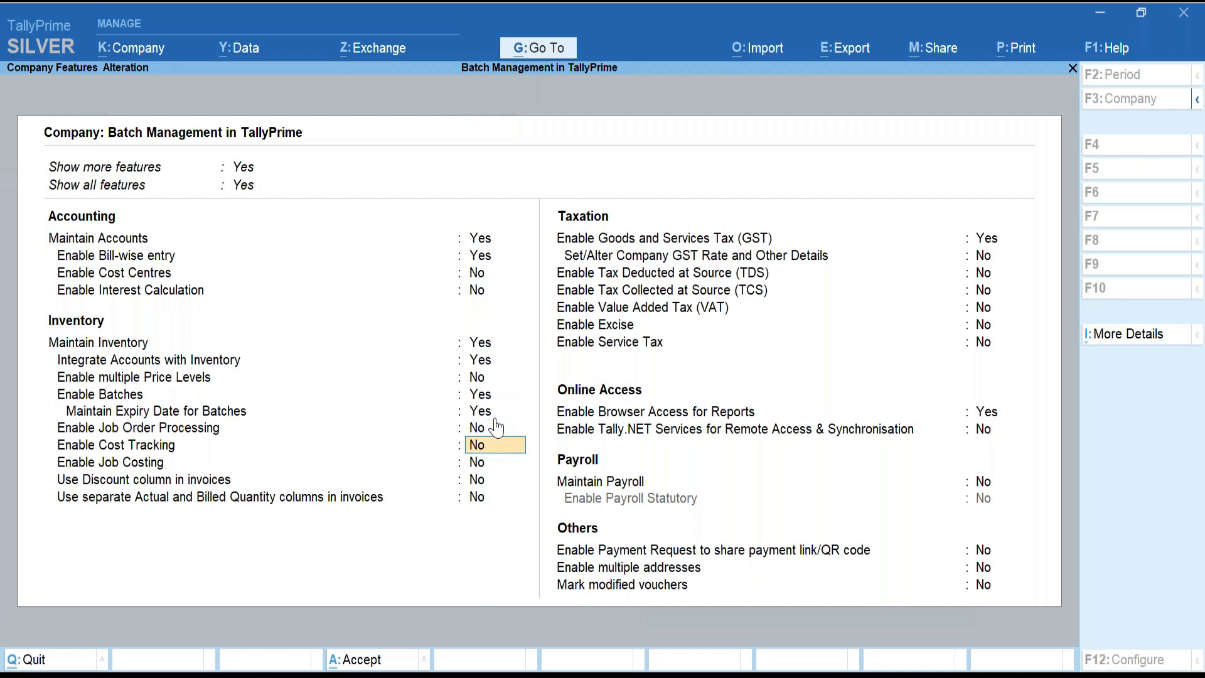
pyautogui.hotkey('ctrl', 'a')
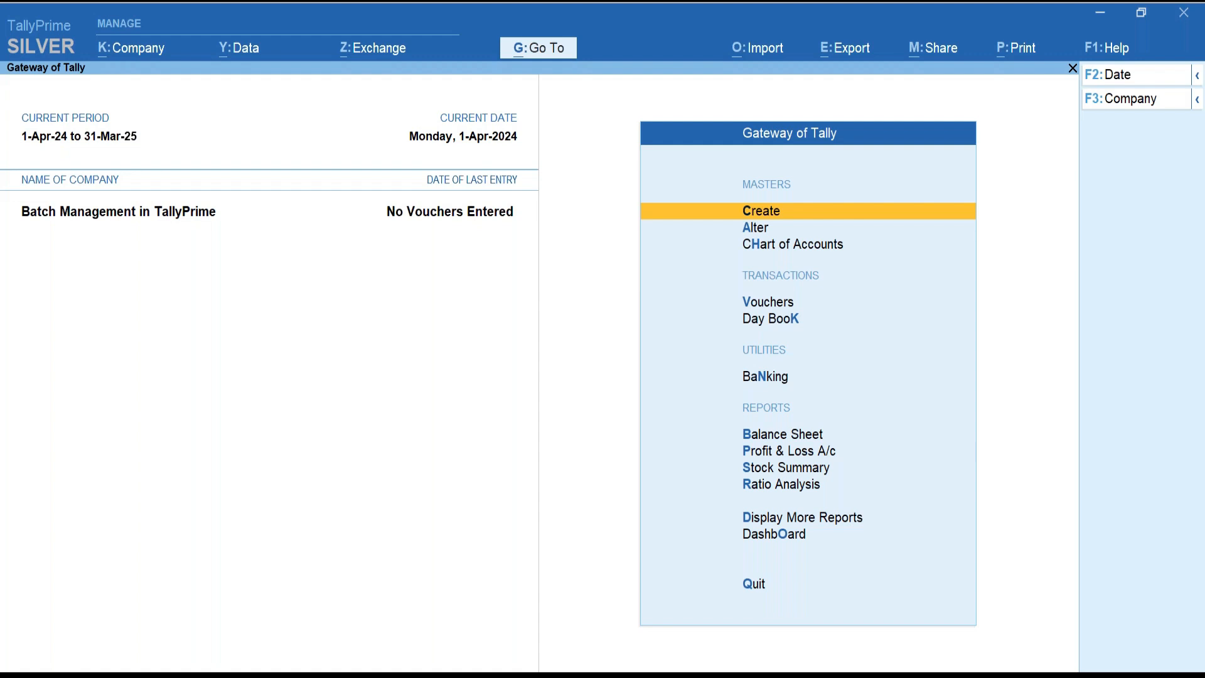
# Start a new stock item named Medicines.
pyautogui.press('Return')
pyautogui.press('Down')
pyautogui.press('Down')
pyautogui.press('Down')
pyautogui.press('Down')
pyautogui.press('Down')
pyautogui.press('Down')
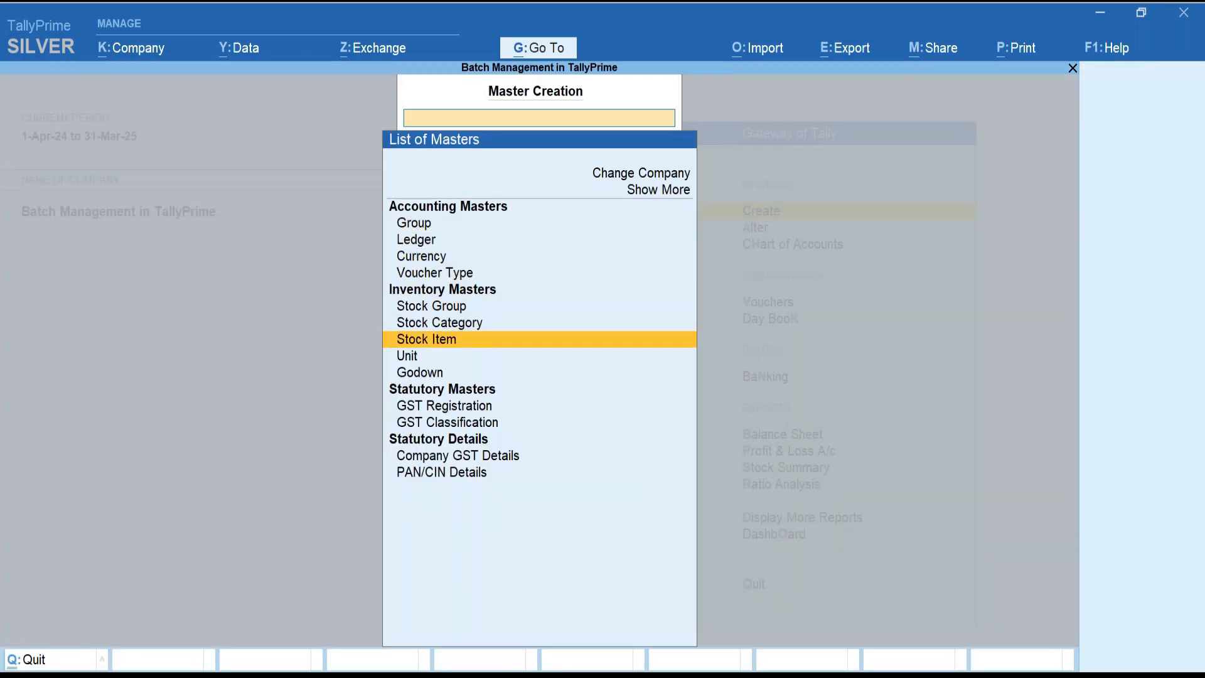
pyautogui.press('Return')
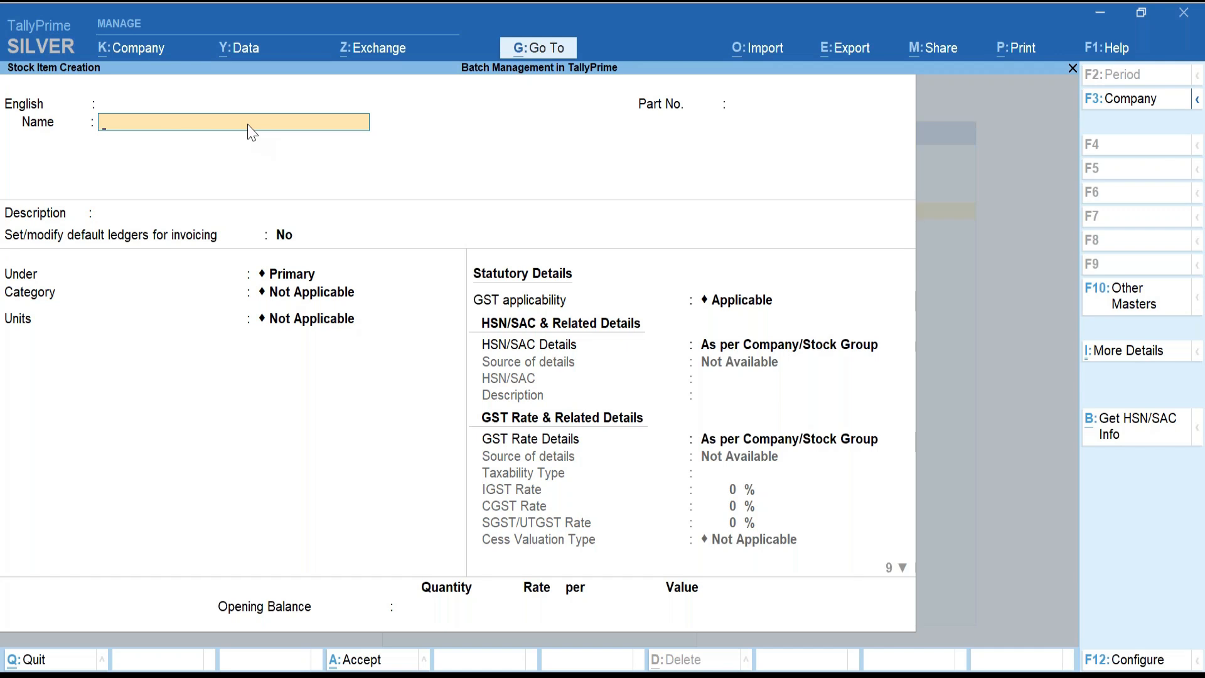
pyautogui.write('Medicines')
pyautogui.press('Return')
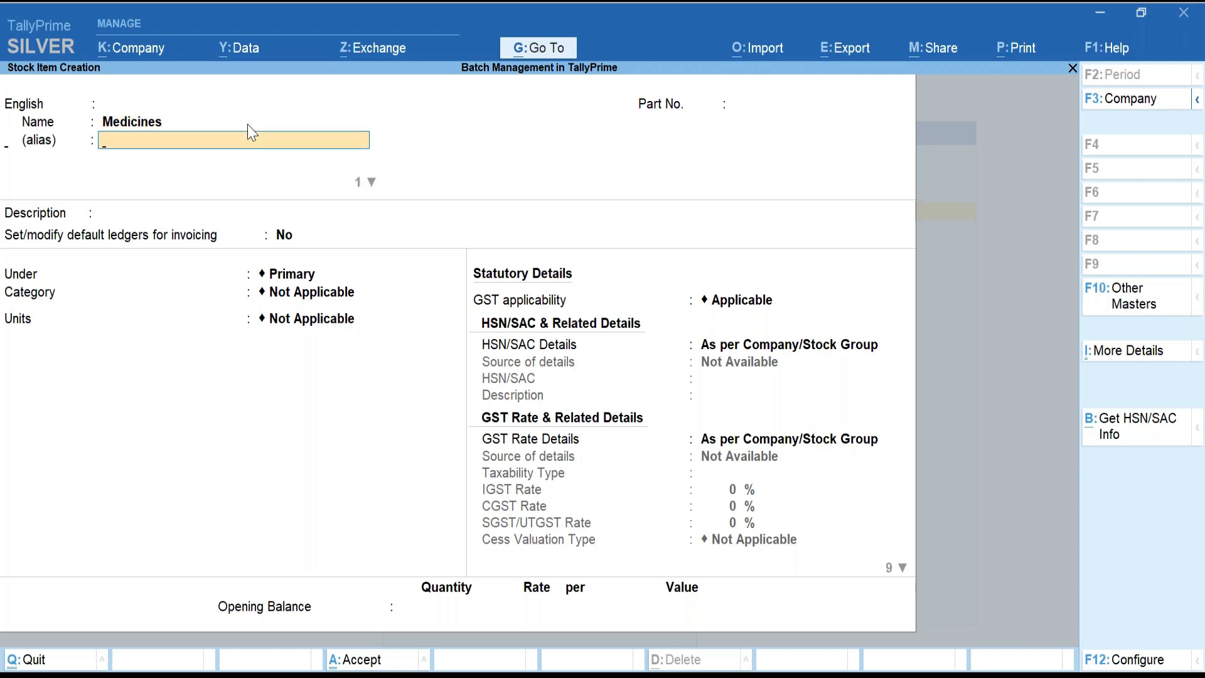
# Create the unit Nos with formal name Numbers and assign it to Medicines.
pyautogui.press('Return')
pyautogui.press('Return')
pyautogui.press('Return')
pyautogui.press('Return')
pyautogui.press('Return')
pyautogui.press('Return')
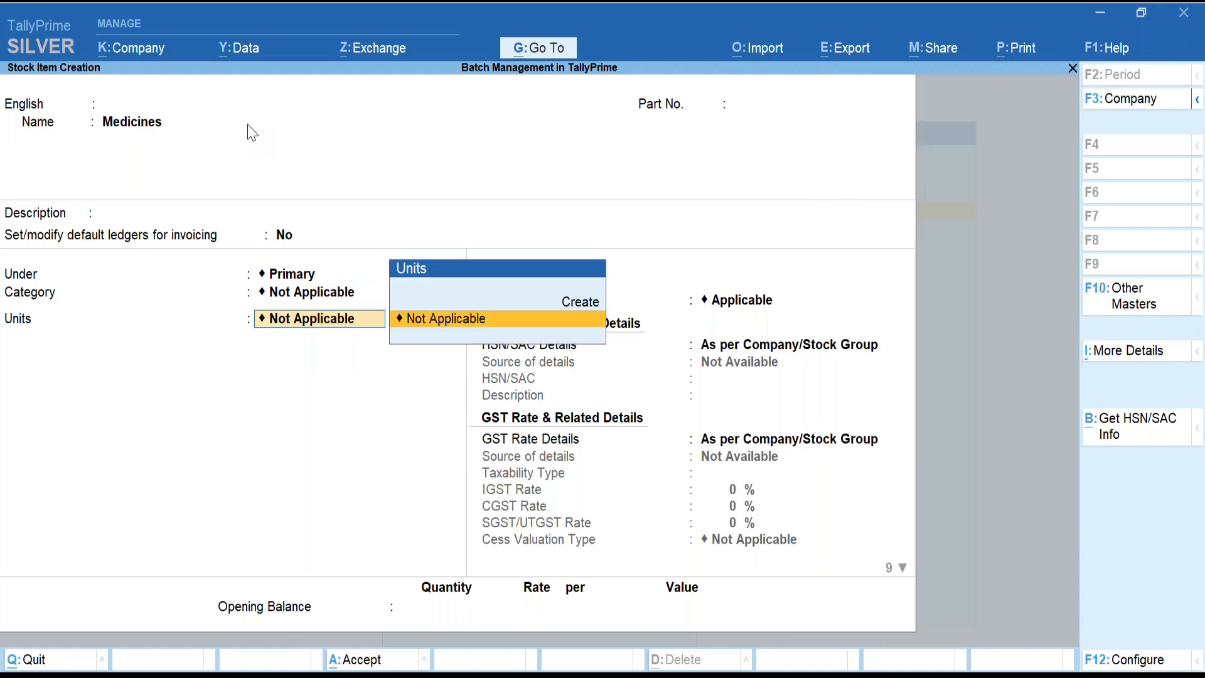
pyautogui.hotkey('alt', 'c')
pyautogui.write('Nos')
pyautogui.press('Return')
pyautogui.write('Number')
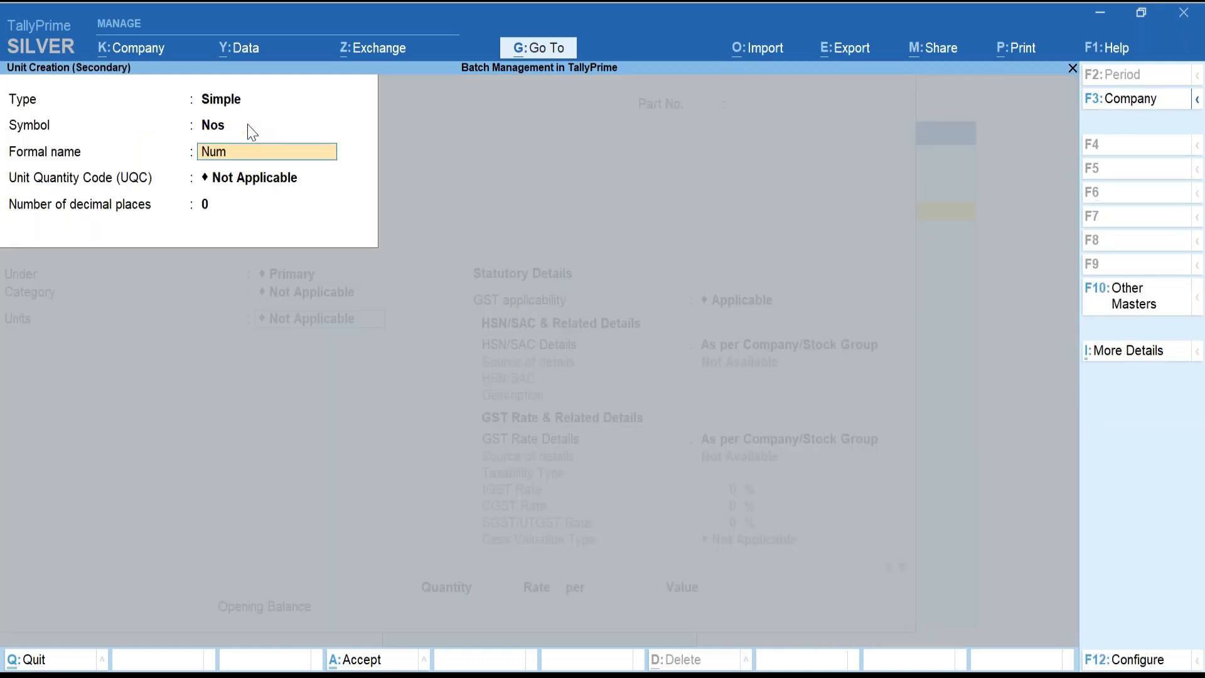
pyautogui.press('Return')
pyautogui.press('Return')
pyautogui.press('Return')
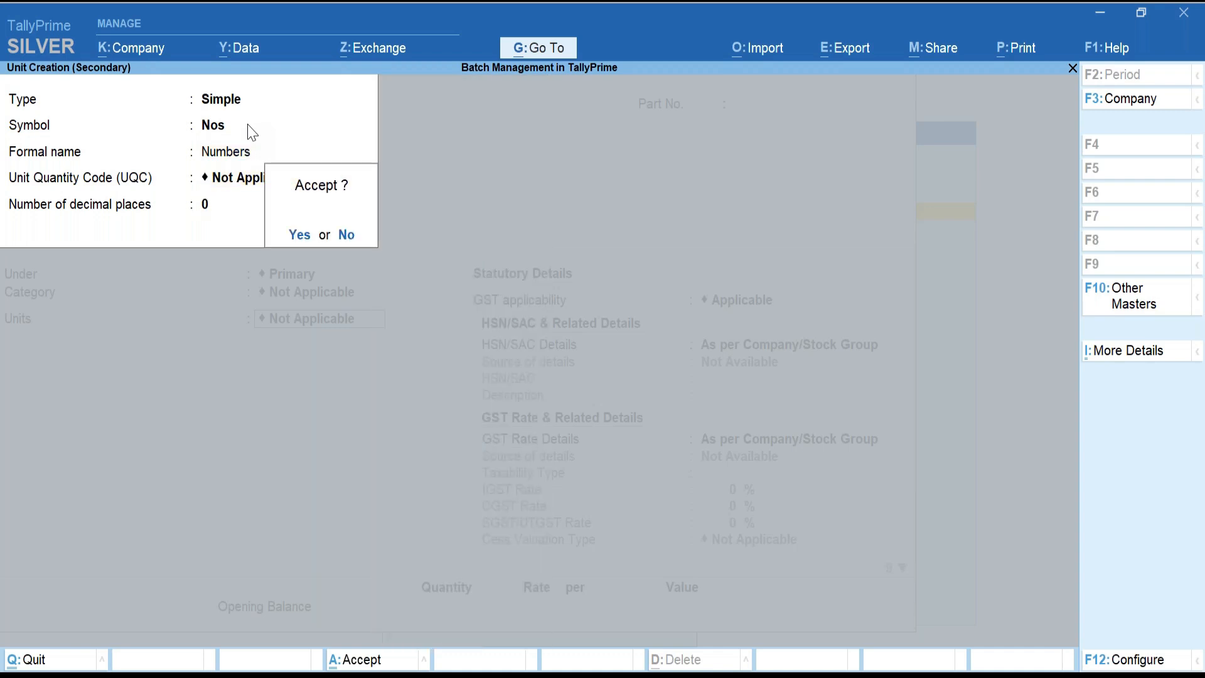
pyautogui.press('Return')
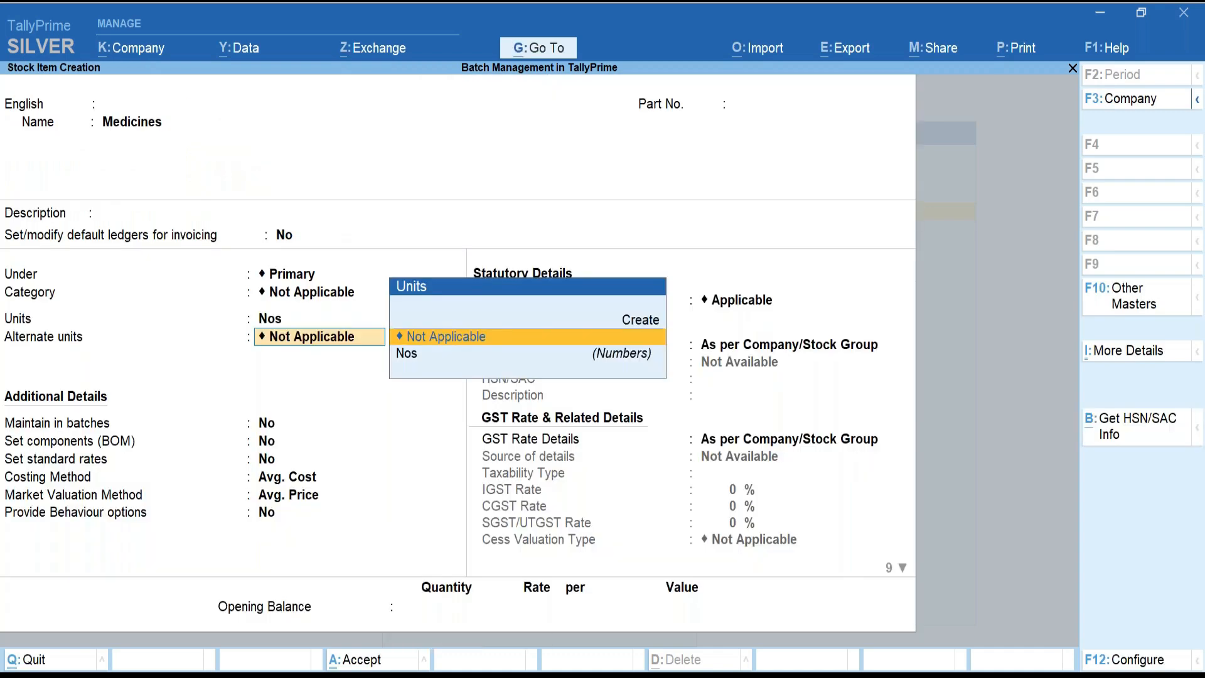
pyautogui.press('Return')
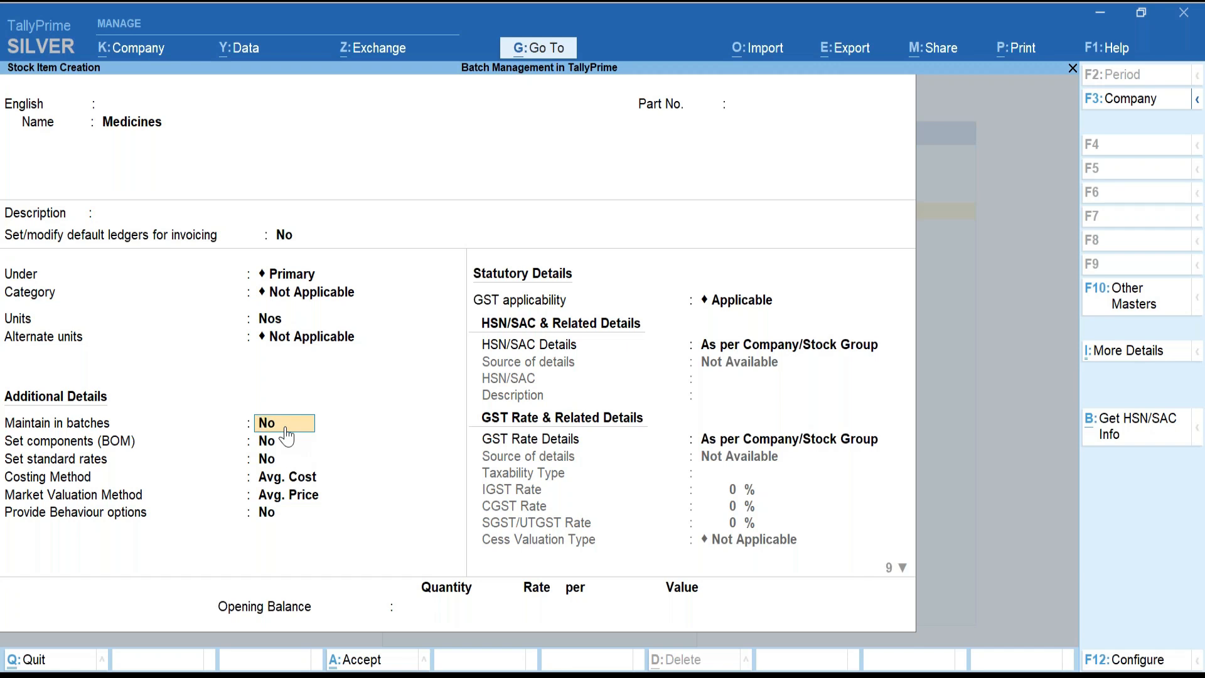
# Set Maintain in batches, Track date of manufacturing and Use expiry dates to Yes for Medicines.
pyautogui.write('y')
pyautogui.press('Return')
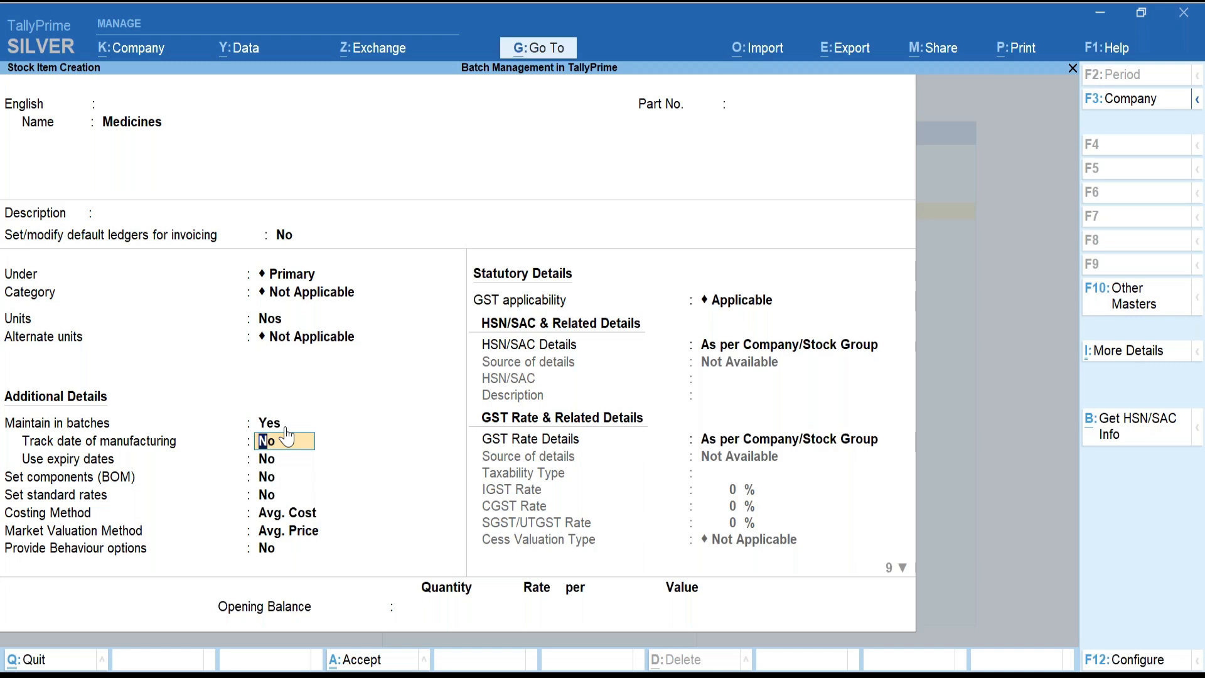
pyautogui.write('y')
pyautogui.press('Return')
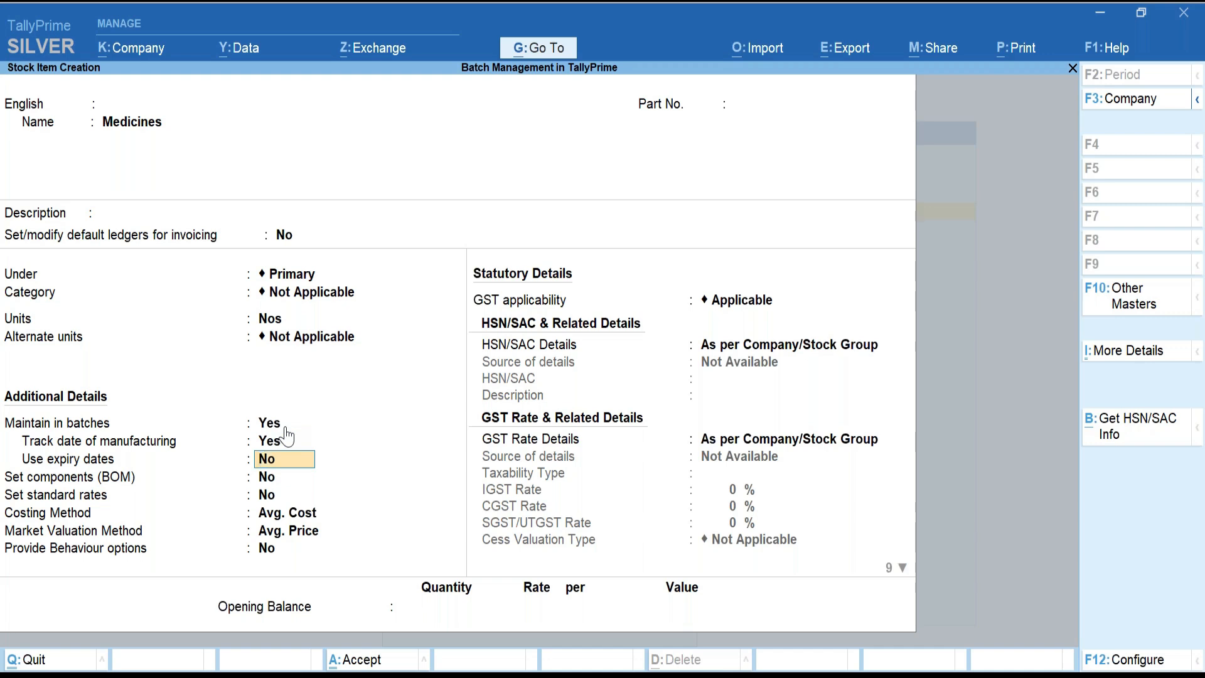
pyautogui.write('y')
pyautogui.press('Return')
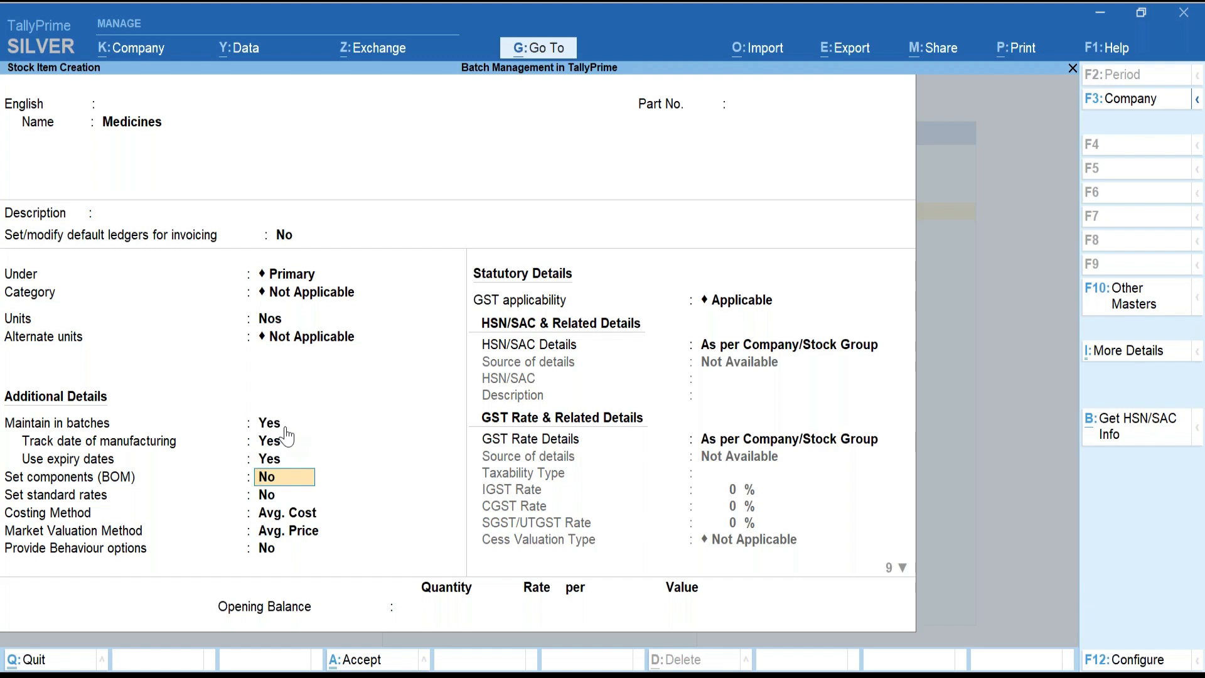
pyautogui.press('Return')
pyautogui.press('Return')
pyautogui.press('Return')
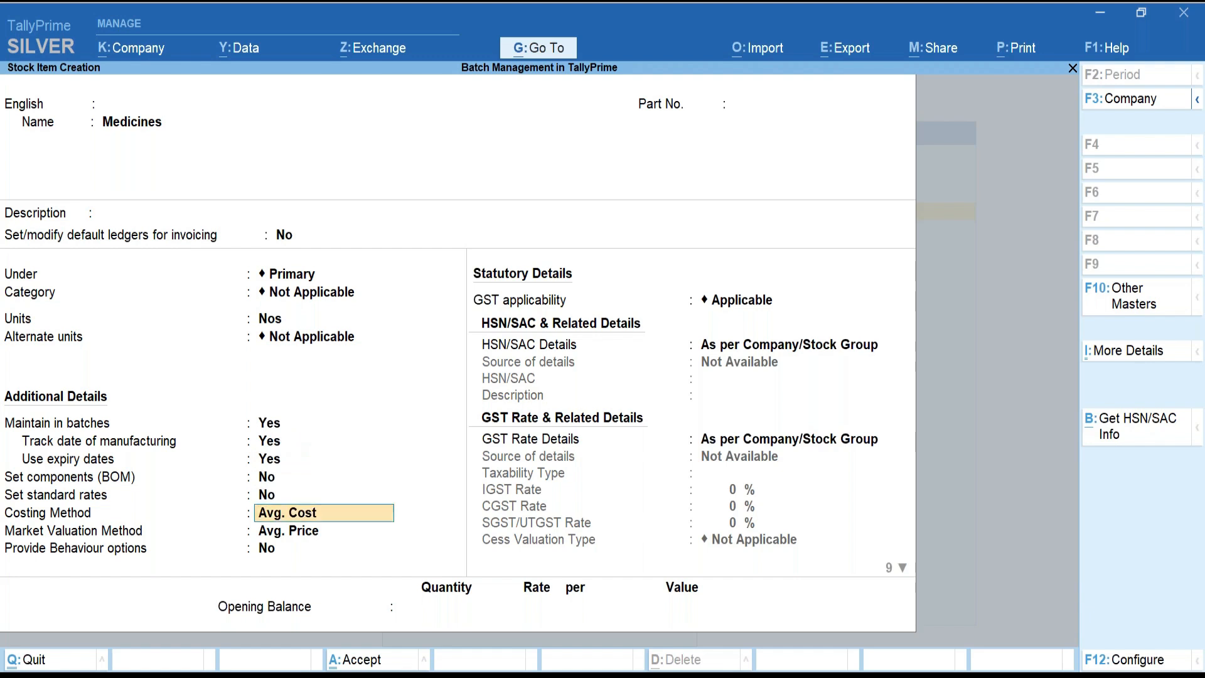
pyautogui.press('Return')
pyautogui.press('Return')
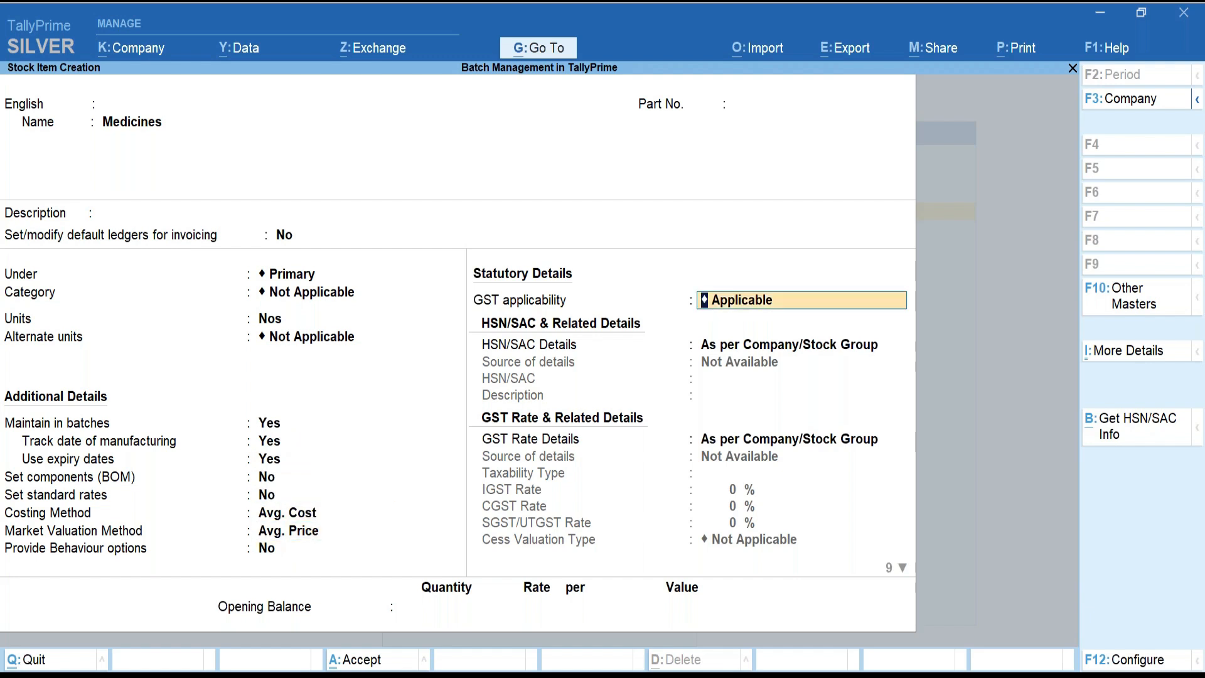
pyautogui.click(260, 418)
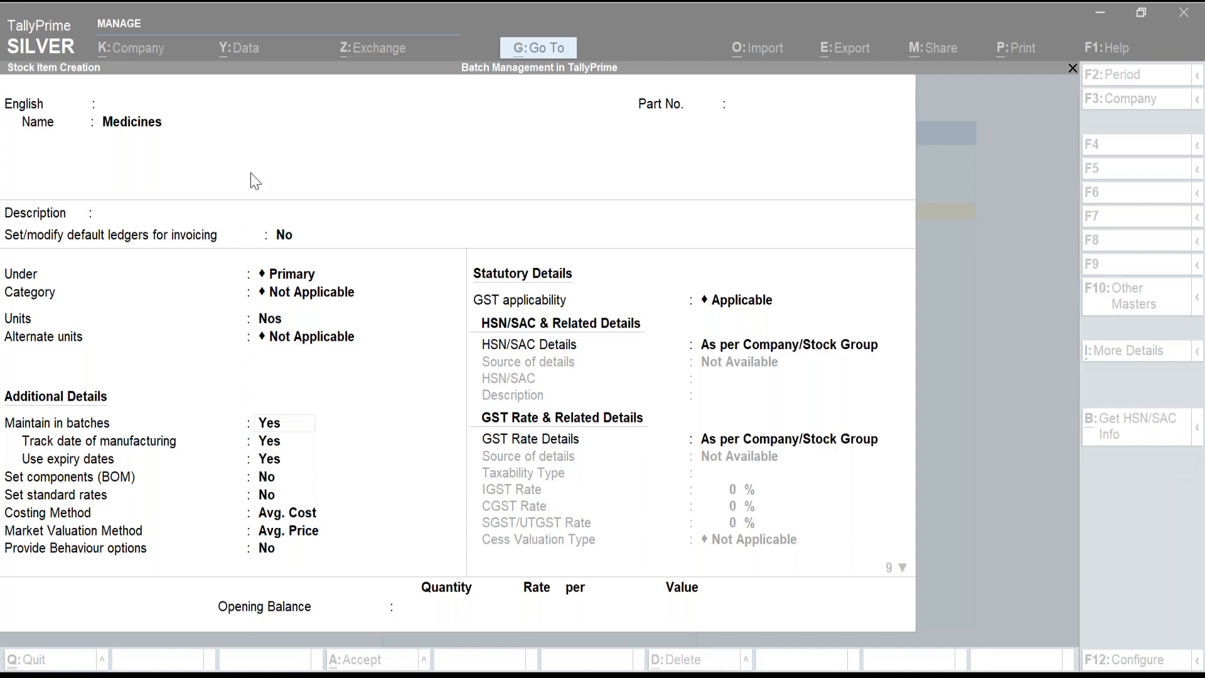
# Keep Goods as type of supply with 0 duty rate and enter opening quantity 100.
pyautogui.click(251, 174)
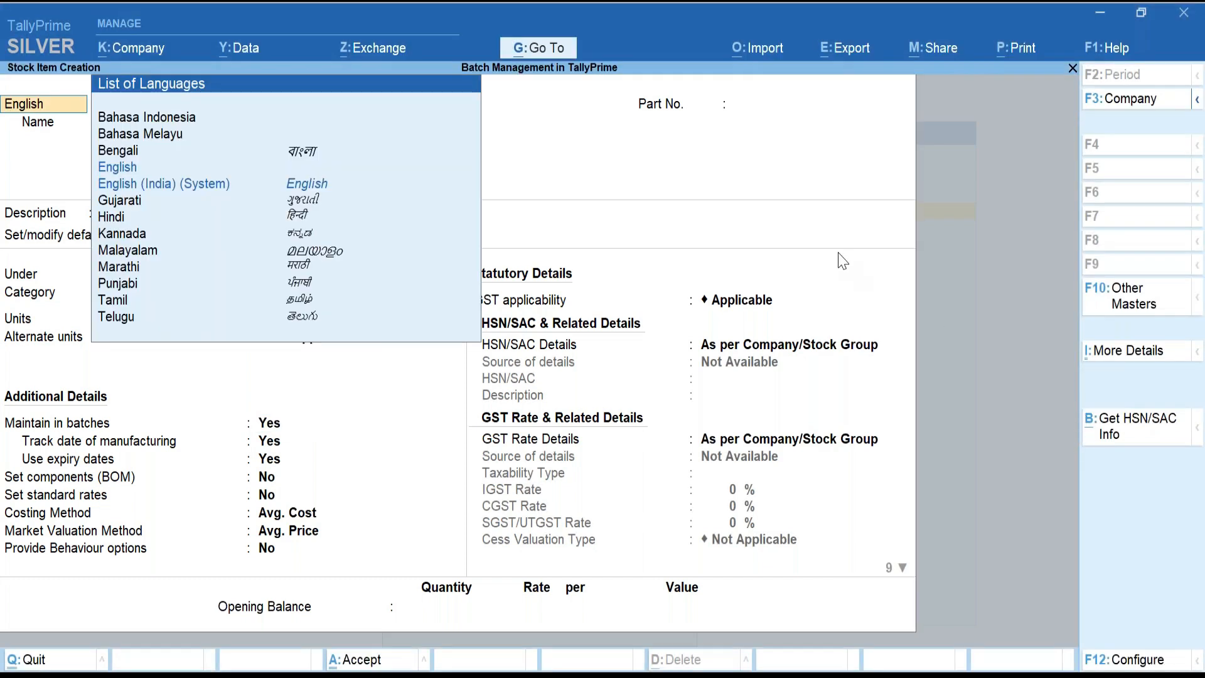
pyautogui.press('Return')
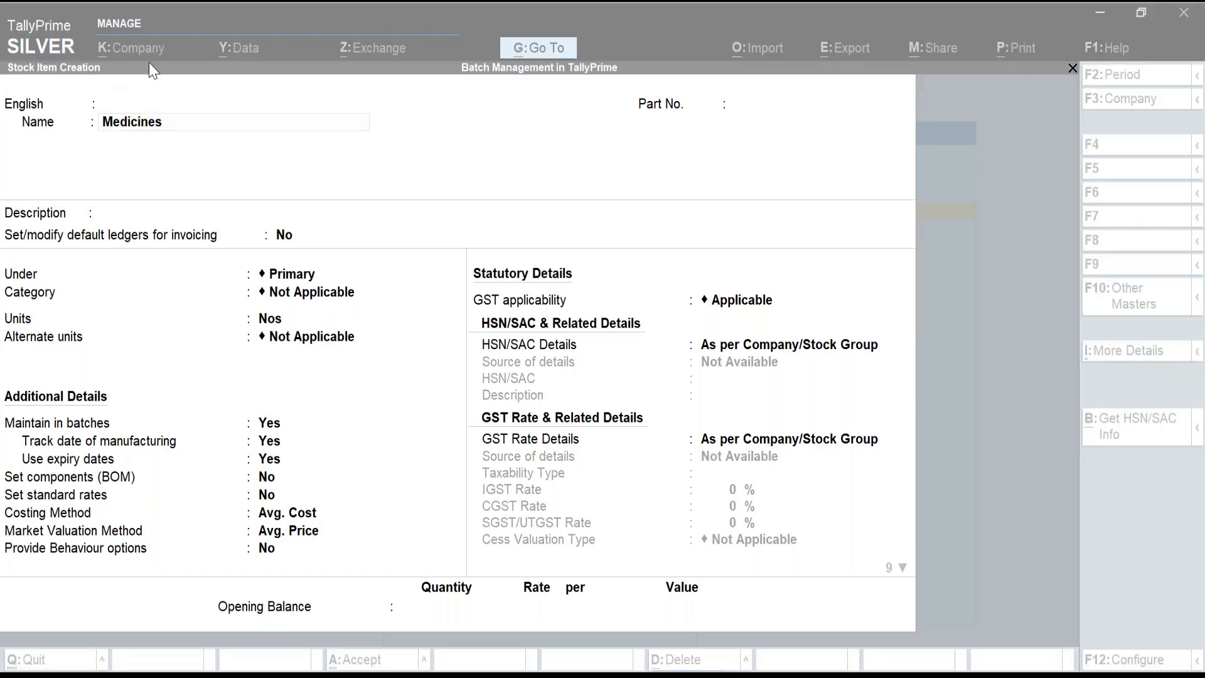
pyautogui.click(180, 74)
pyautogui.click(477, 606)
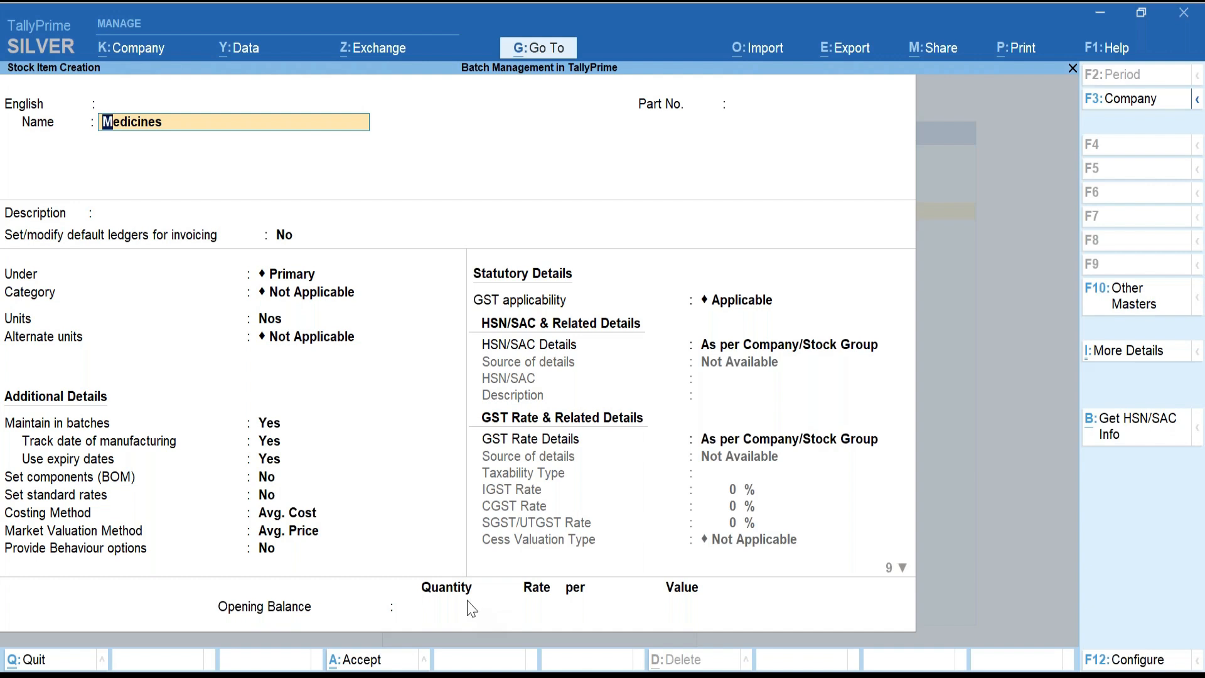
pyautogui.press('Return')
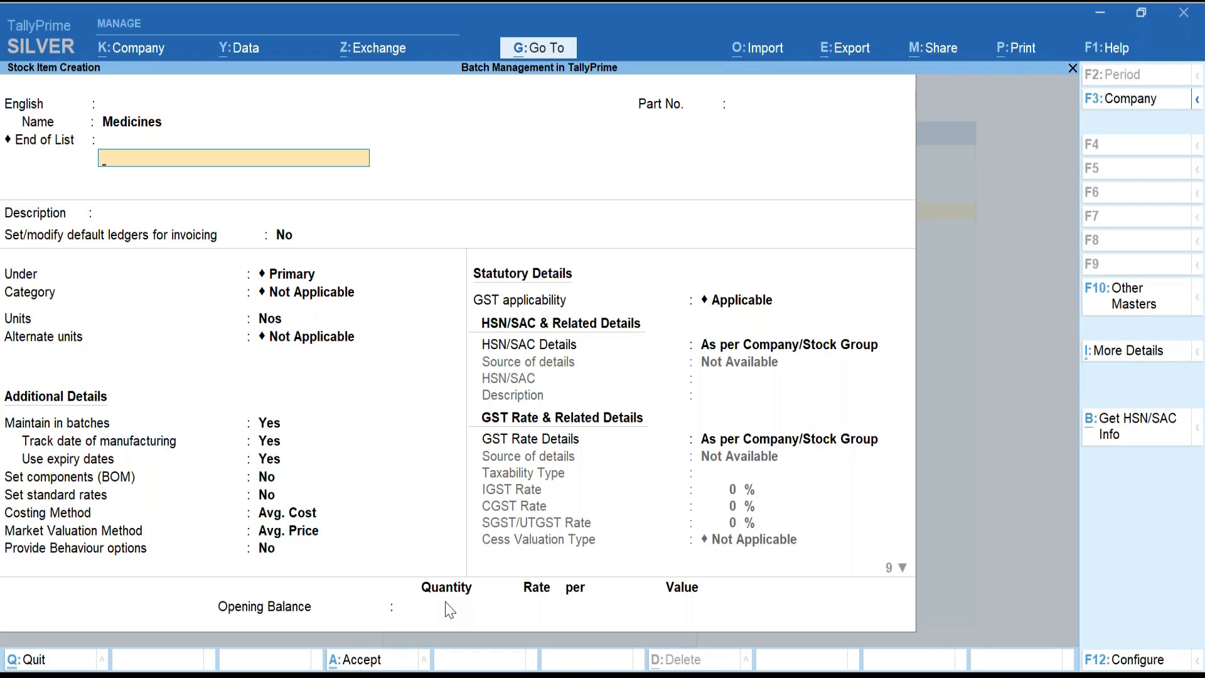
pyautogui.press('Return')
pyautogui.press('Return')
pyautogui.press('Return')
pyautogui.press('Return')
pyautogui.press('Return')
pyautogui.press('Return')
pyautogui.press('Return')
pyautogui.press('Return')
pyautogui.press('Return')
pyautogui.press('Return')
pyautogui.press('Return')
pyautogui.press('Return')
pyautogui.press('Return')
pyautogui.press('Return')
pyautogui.press('Return')
pyautogui.press('Return')
pyautogui.press('Return')
pyautogui.press('Return')
pyautogui.press('Return')
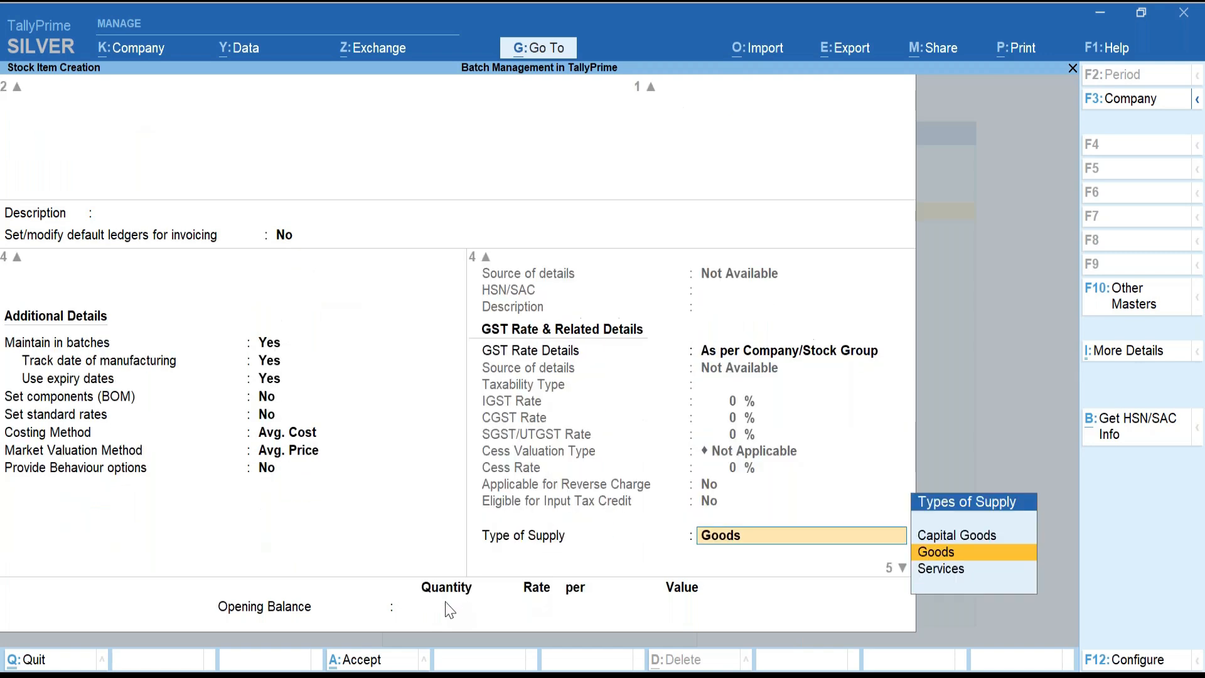
pyautogui.press('Return')
pyautogui.press('Return')
pyautogui.press('Return')
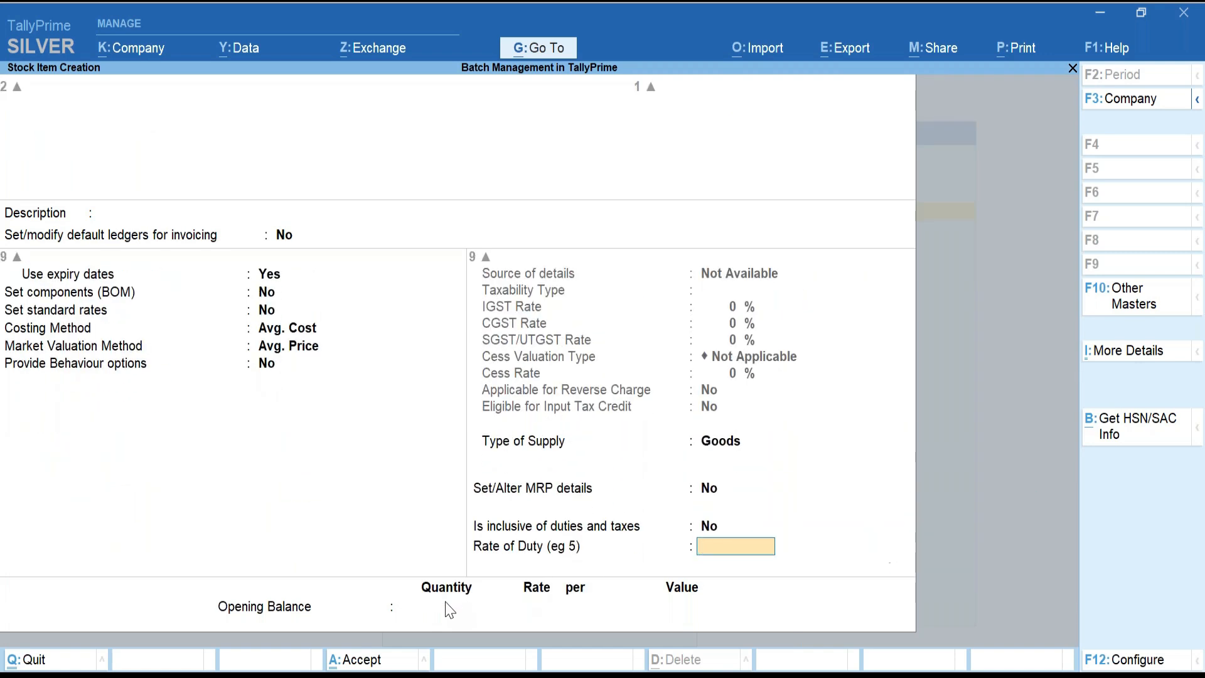
pyautogui.press('Return')
pyautogui.write('100')
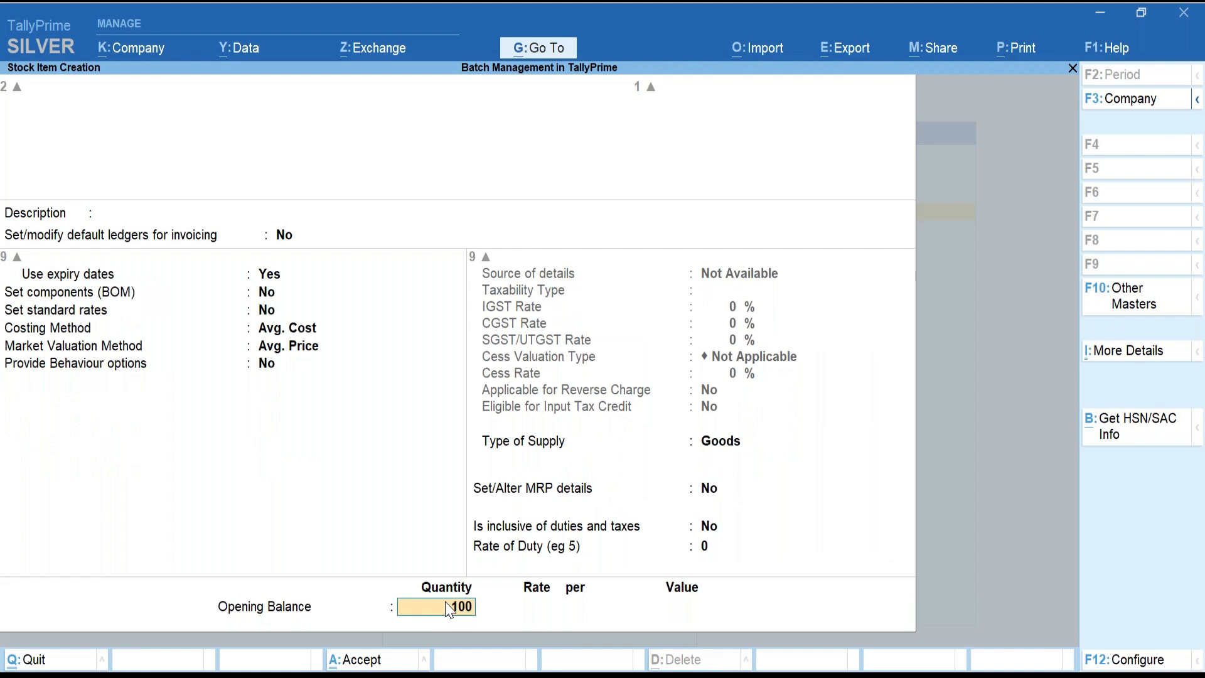
pyautogui.press('Return')
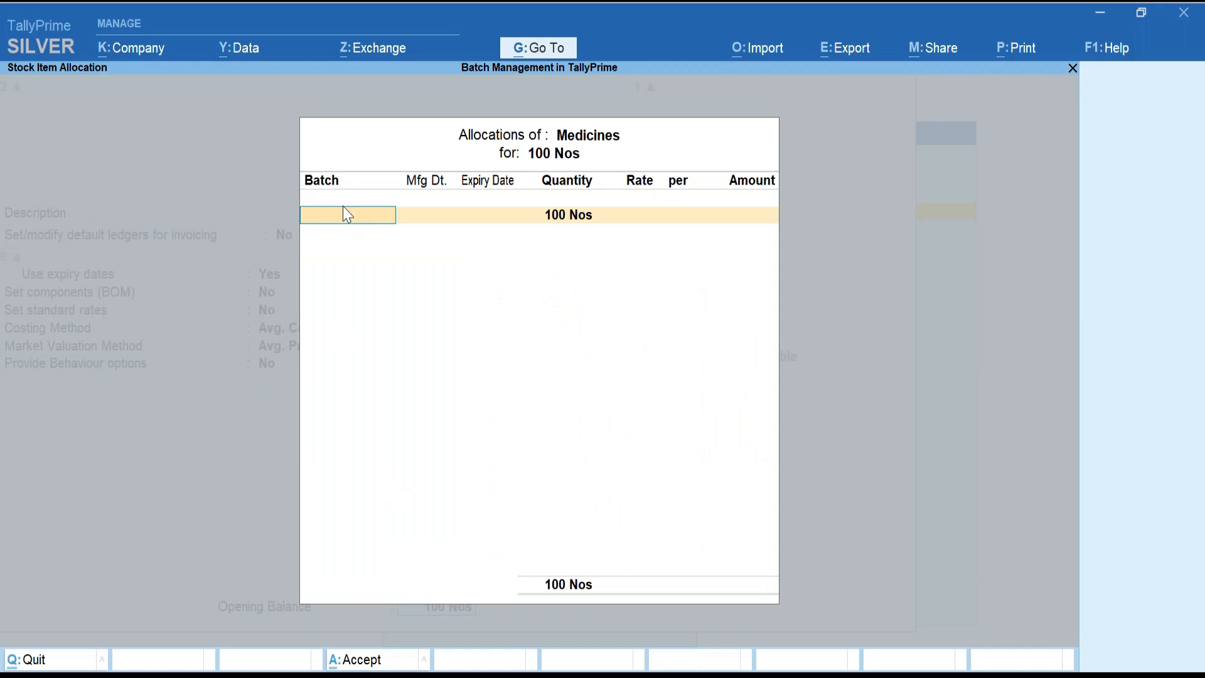
# Allocate the opening stock to Batch 001, made Apr-2023, expiring after 100 days, at rate 10.
pyautogui.write('Batch 001')
pyautogui.press('Return')
pyautogui.write('1')
pyautogui.press('Return')
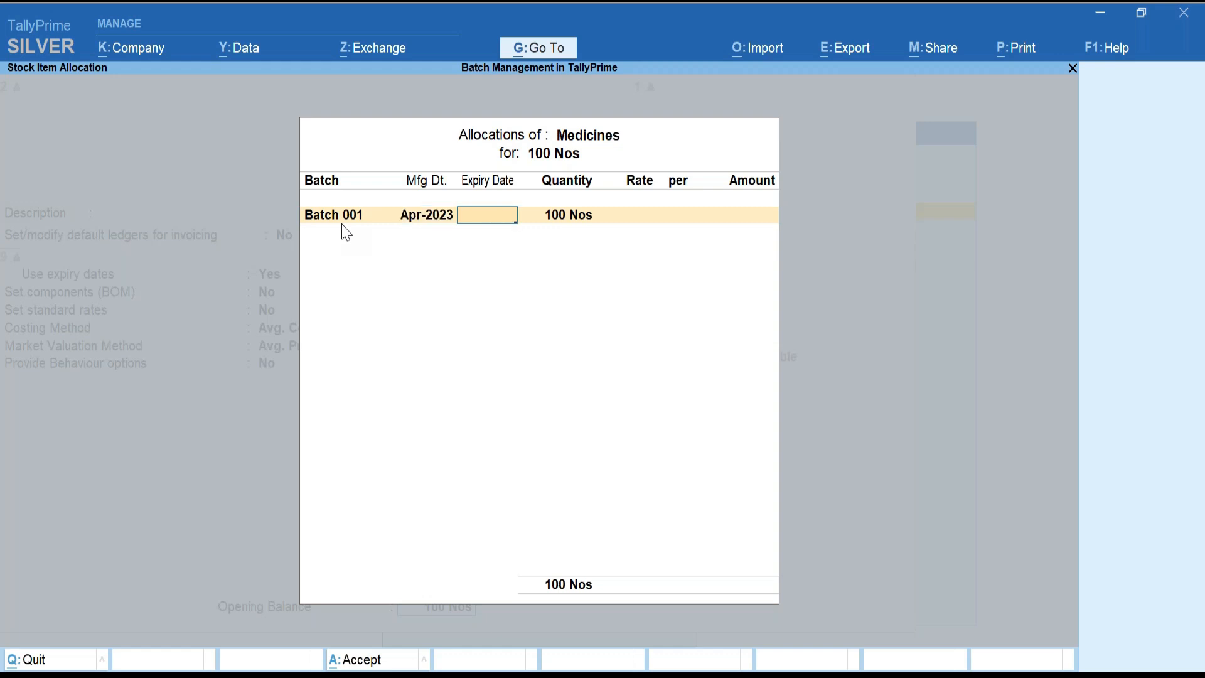
pyautogui.write('100')
pyautogui.write('days')
pyautogui.press('Return')
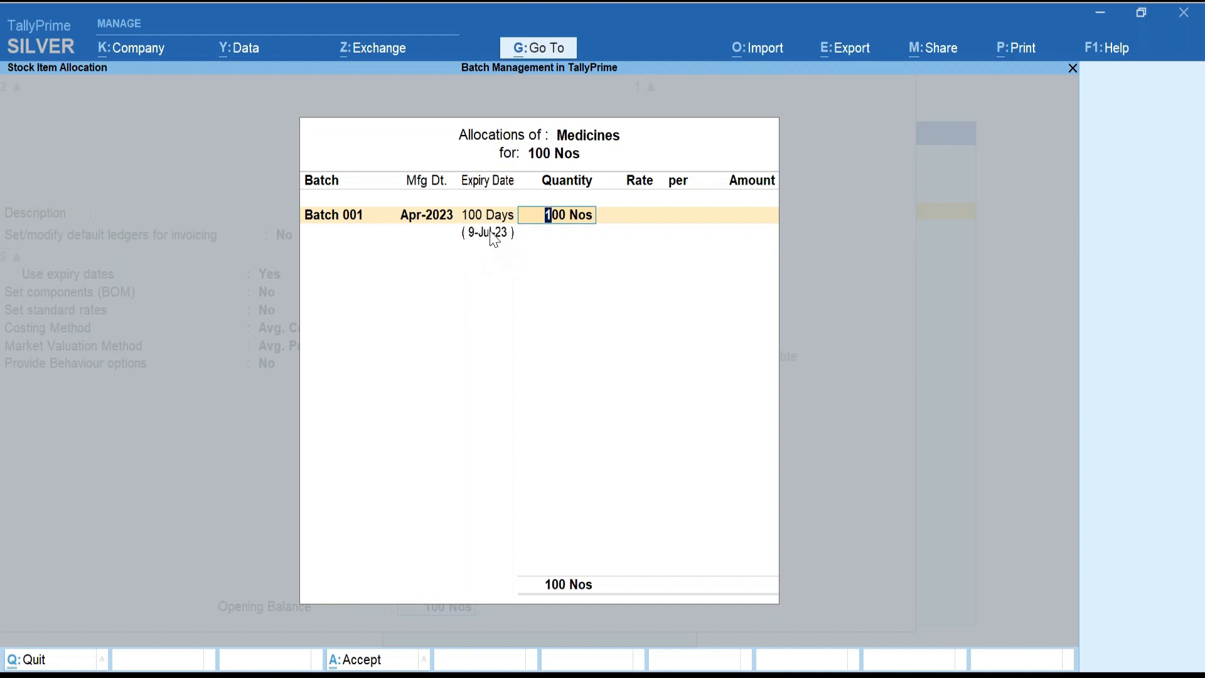
pyautogui.press('Return')
pyautogui.write('10')
pyautogui.press('Return')
# Save the Medicines stock item and discard the blank item form that follows.
pyautogui.press('Return')
pyautogui.press('Return')
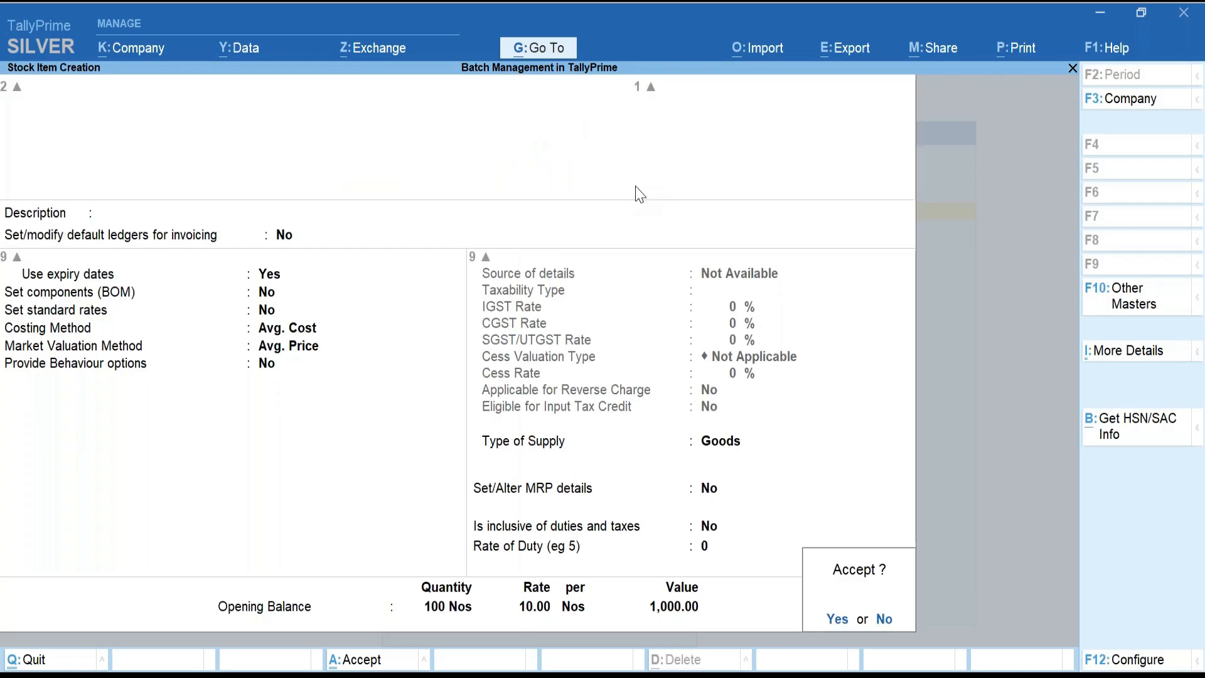
pyautogui.press('Return')
pyautogui.press('Escape')
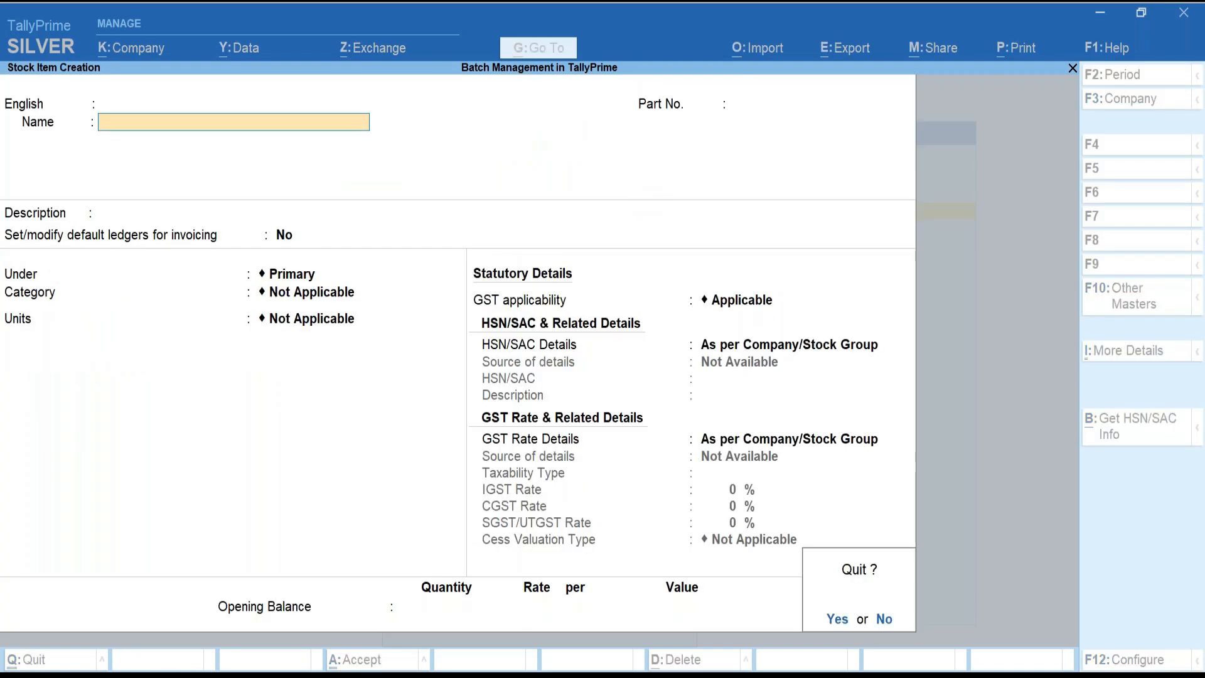
pyautogui.press('Return')
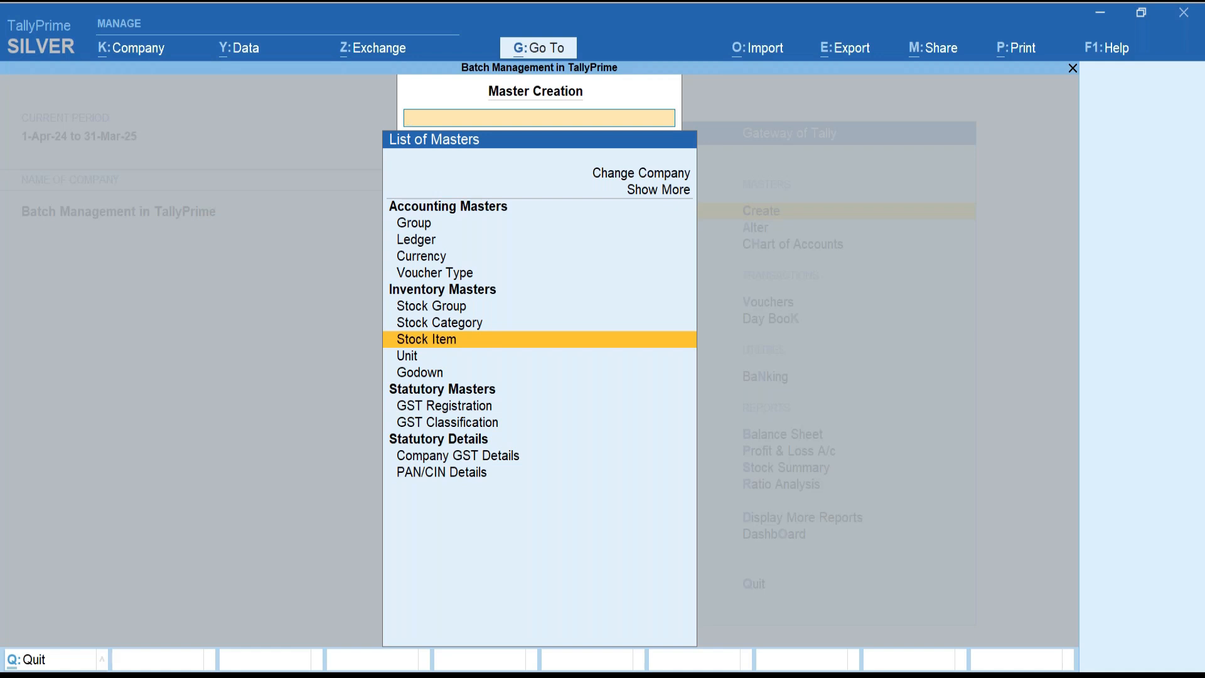
# Close the List of Masters and return to the Gateway of Tally.
pyautogui.press('Escape')
pyautogui.press('Escape')
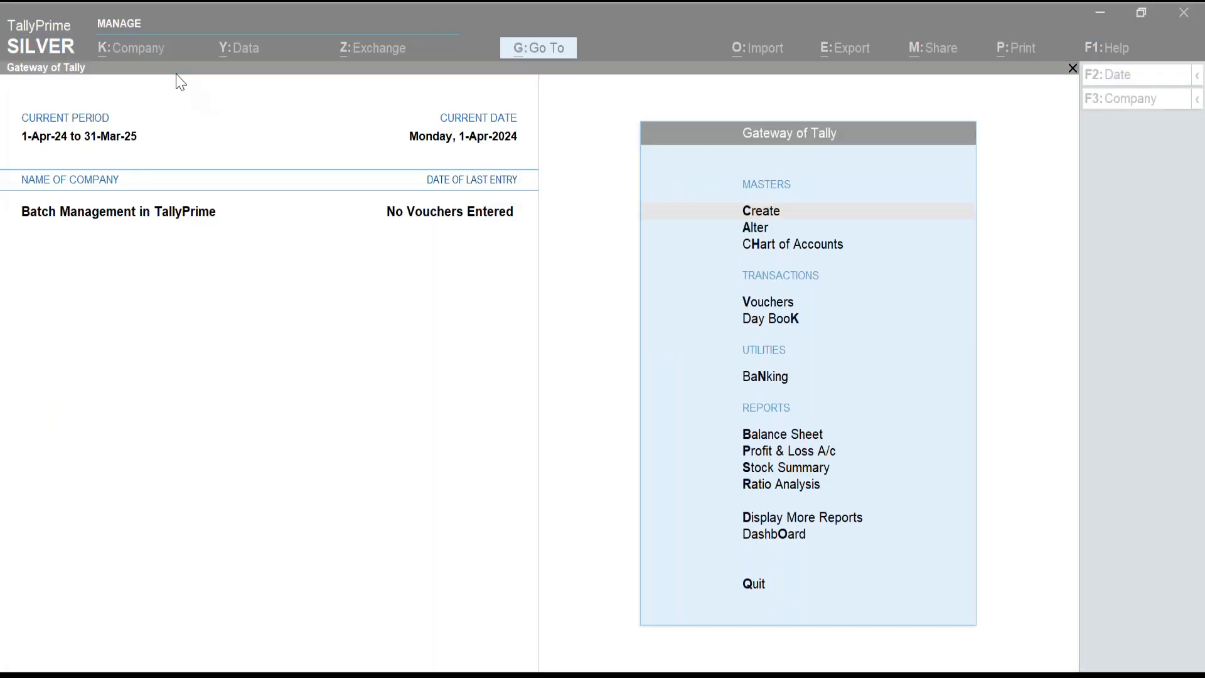
pyautogui.click(767, 307)
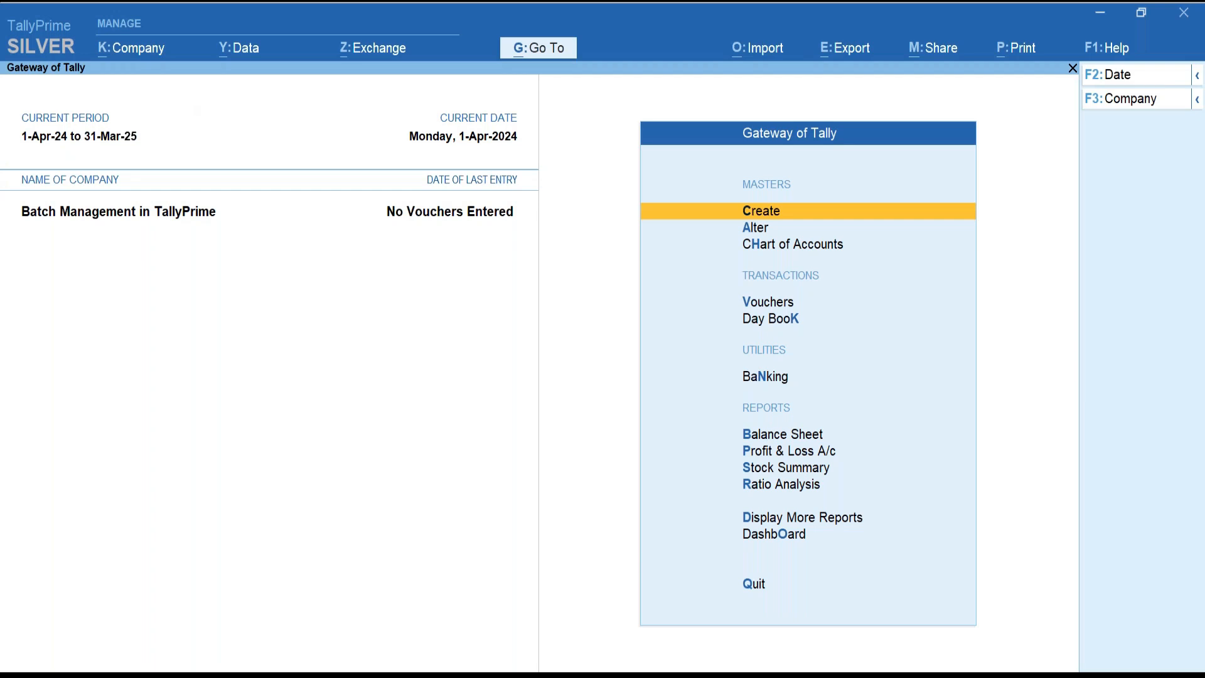
pyautogui.press('v')
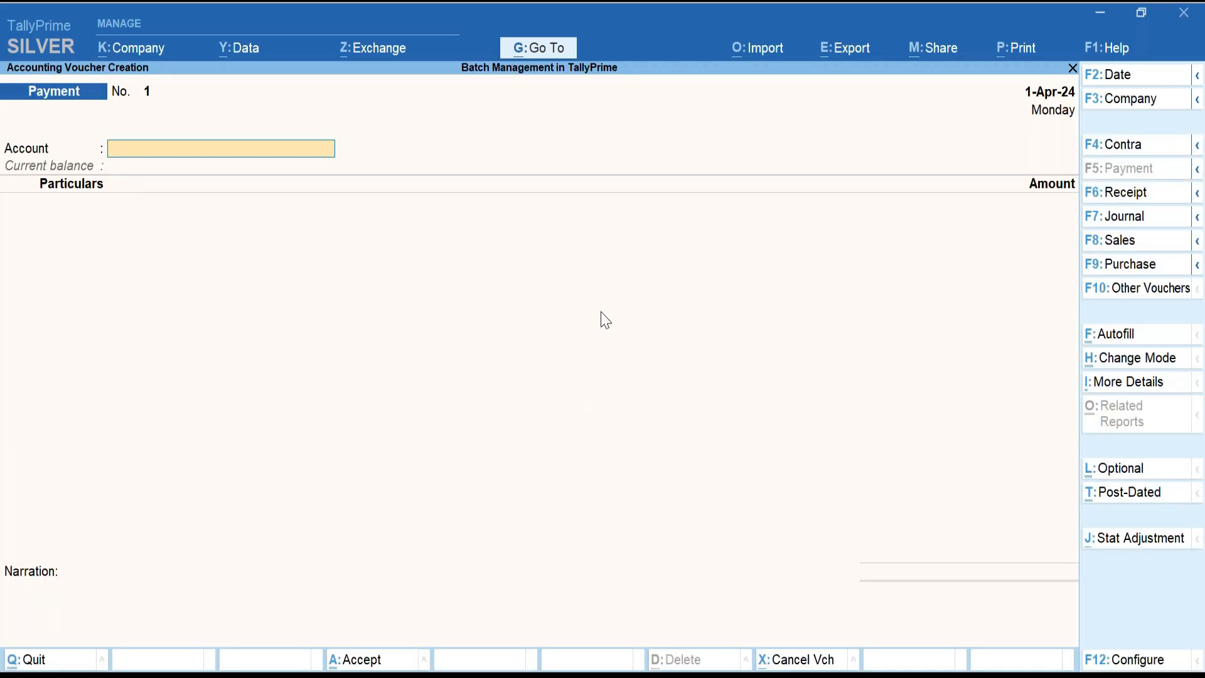
# Switch the voucher to Purchase dated 11-Sep-24.
pyautogui.click(1123, 274)
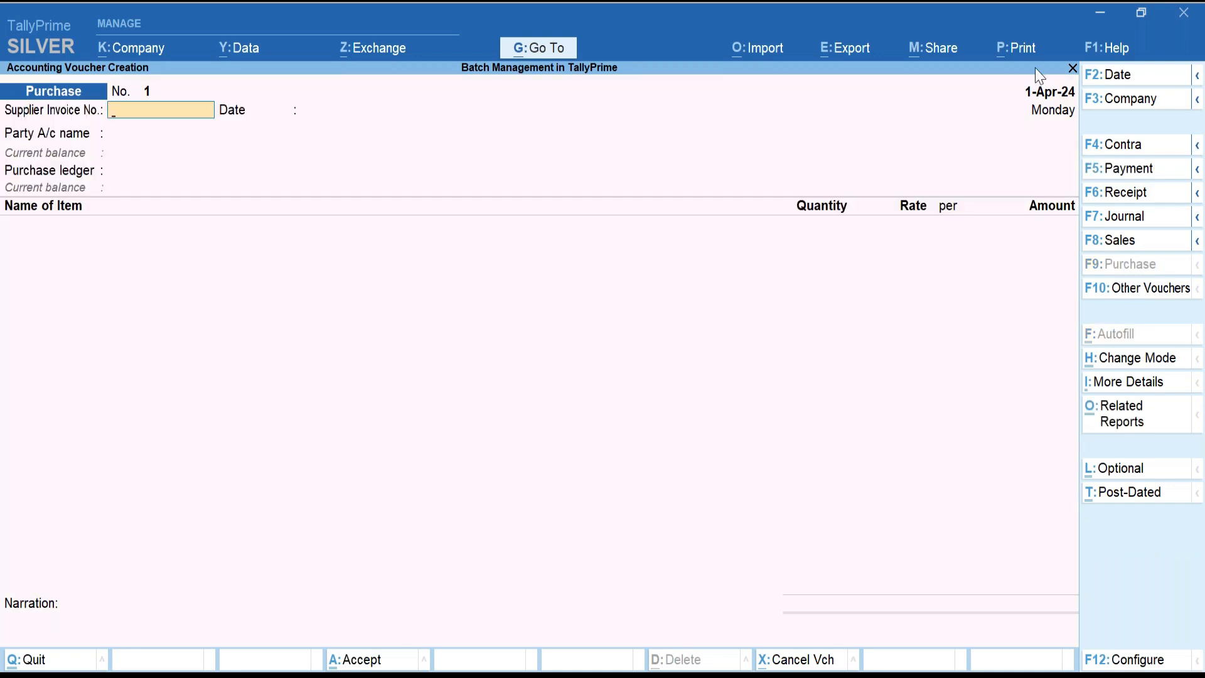
pyautogui.click(1117, 75)
pyautogui.write('11sep')
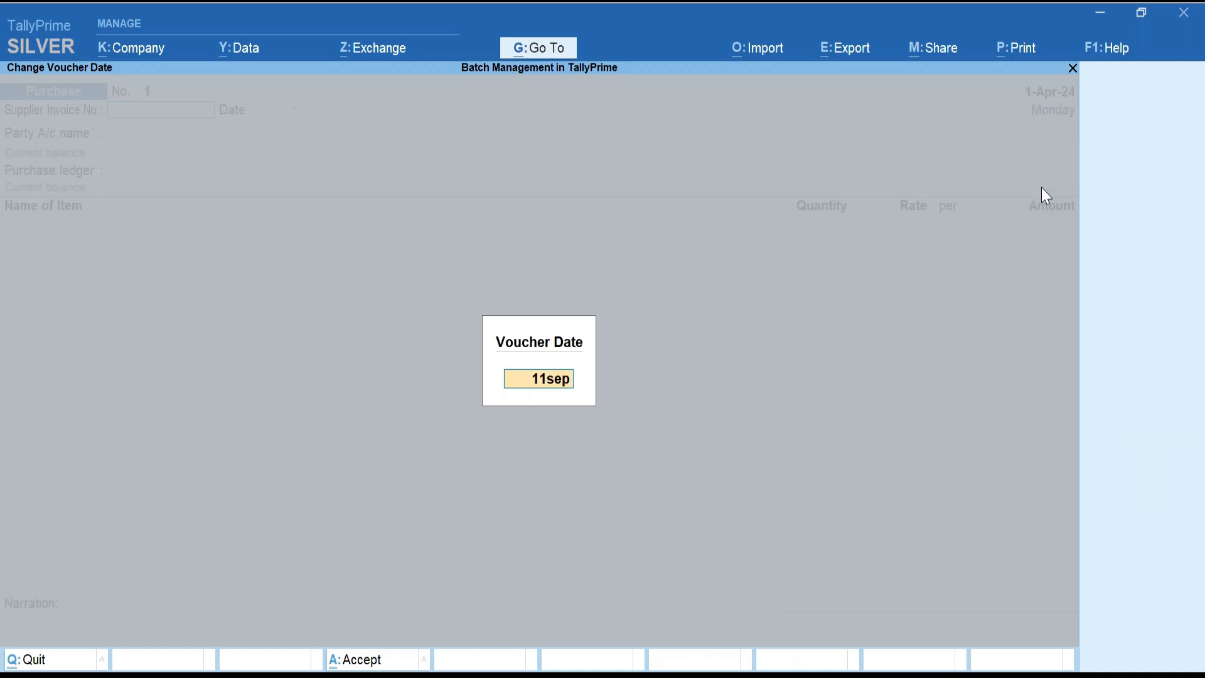
pyautogui.press('Return')
pyautogui.press('Return')
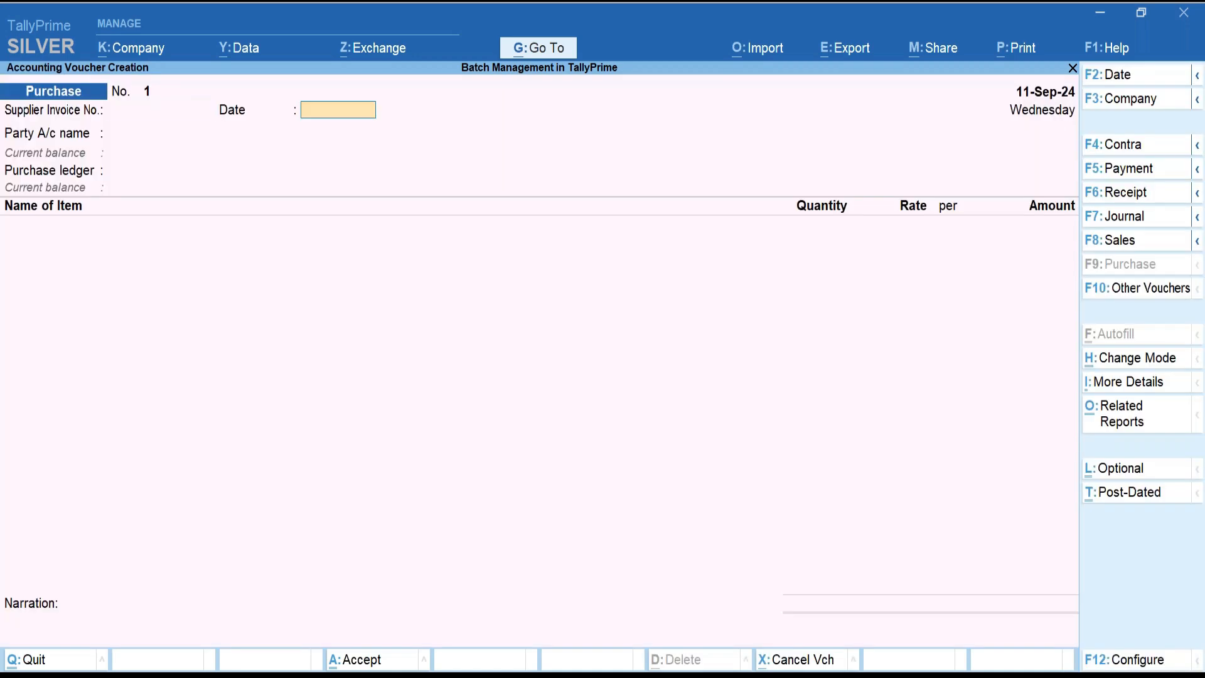
pyautogui.press('Return')
pyautogui.press('Up')
# Create party ledger Vendor under Sundry Creditors for the purchase.
pyautogui.press('Return')
pyautogui.write('Vendor')
pyautogui.press('Return')
pyautogui.press('Return')
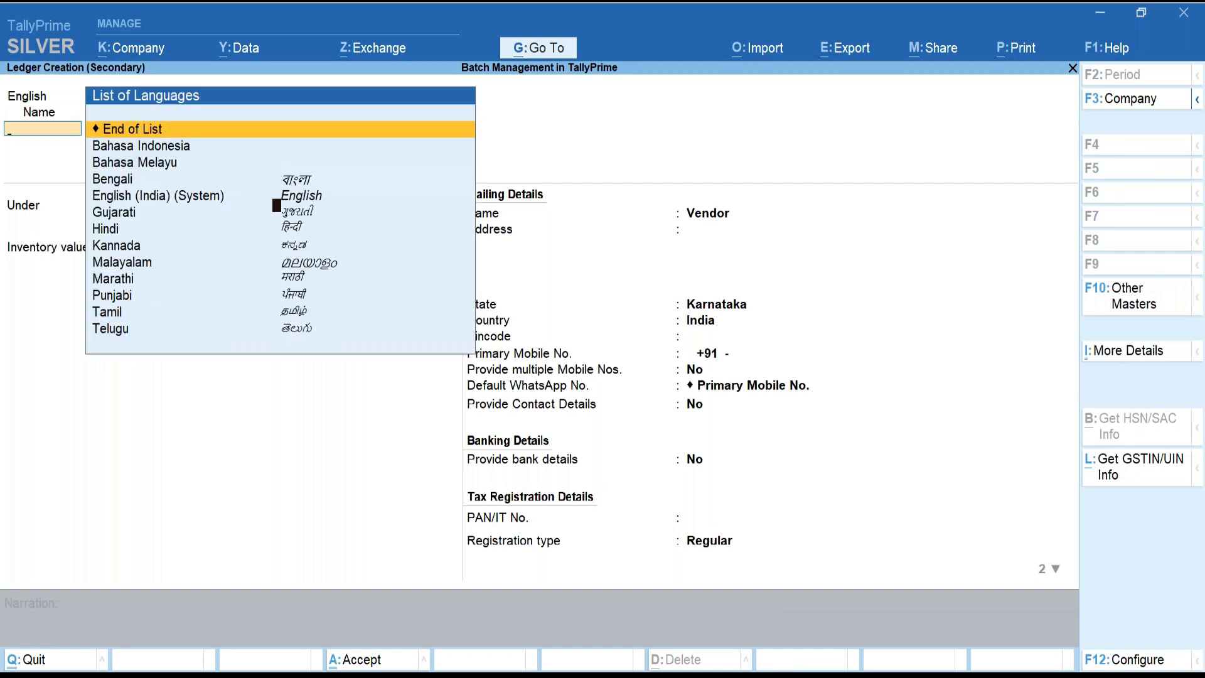
pyautogui.press('Return')
pyautogui.write('Sundr')
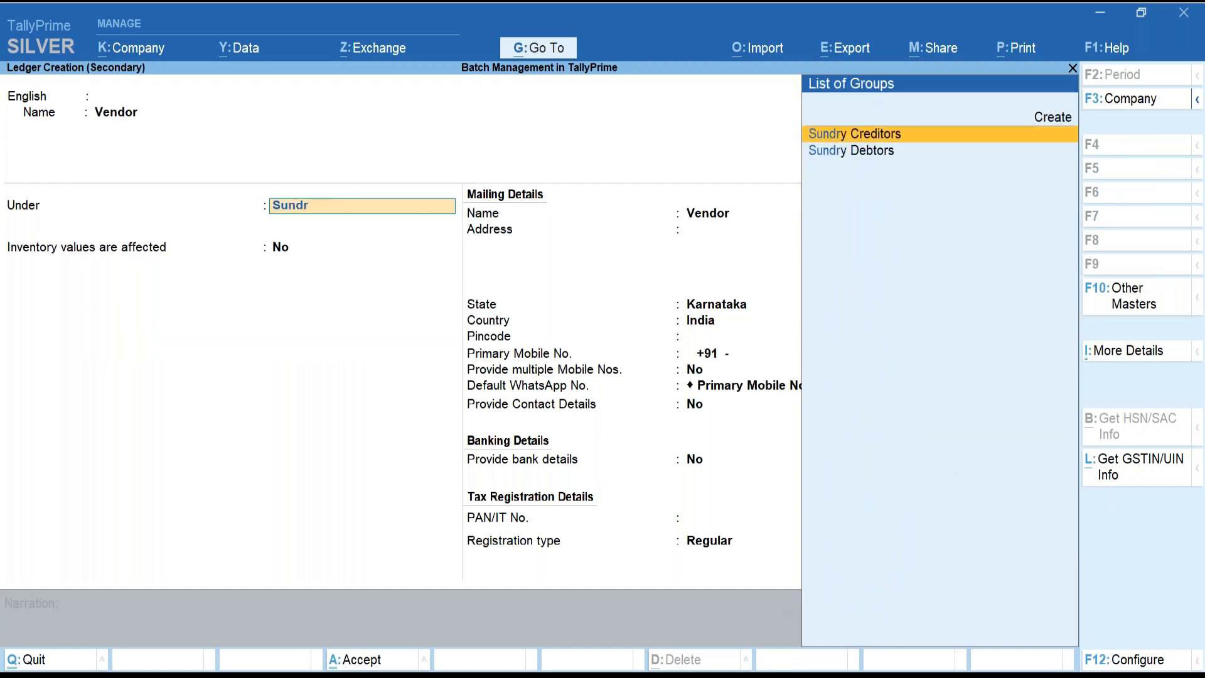
pyautogui.press('Return')
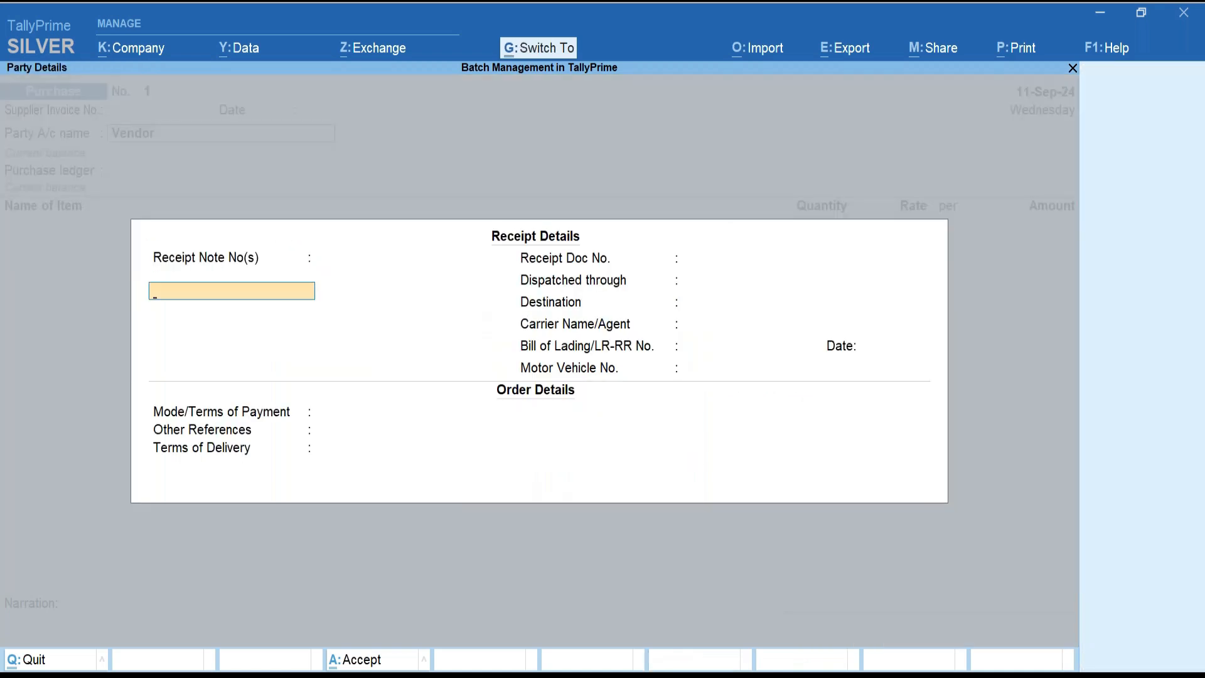
pyautogui.hotkey('ctrl', 'a')
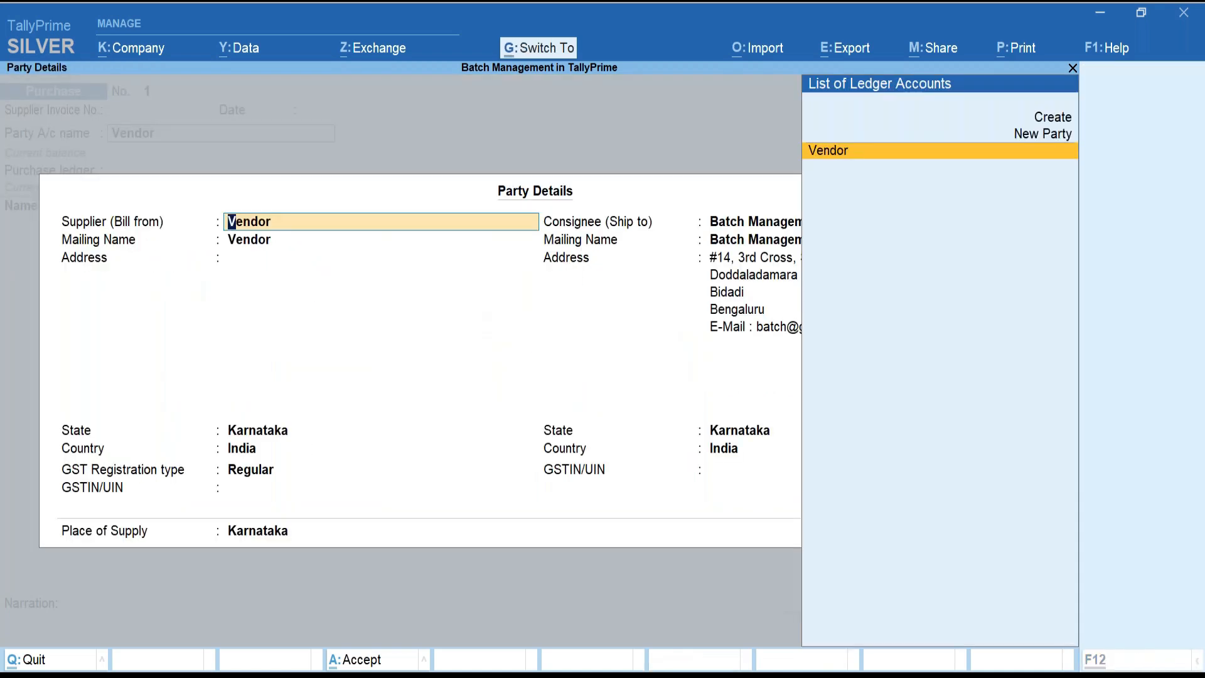
pyautogui.hotkey('ctrl', 'a')
# Create the Purchase ledger under Purchase Accounts as the purchase ledger.
pyautogui.press('Return')
pyautogui.write('Purchase')
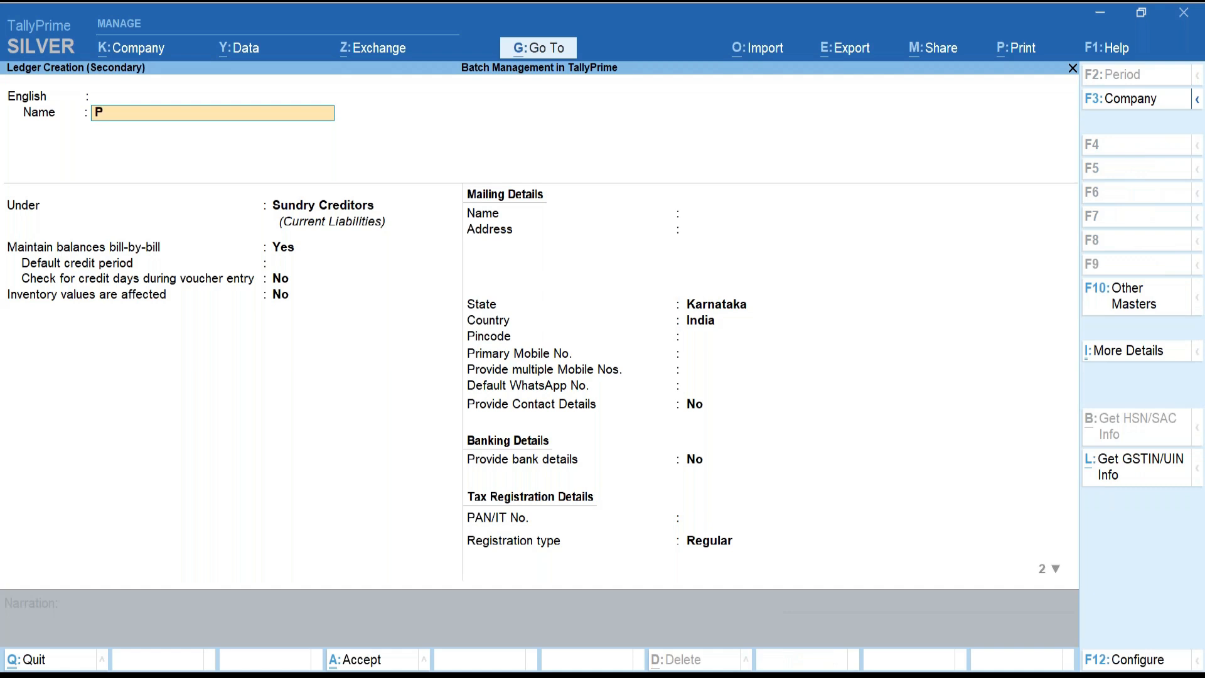
pyautogui.press('Return')
pyautogui.press('Return')
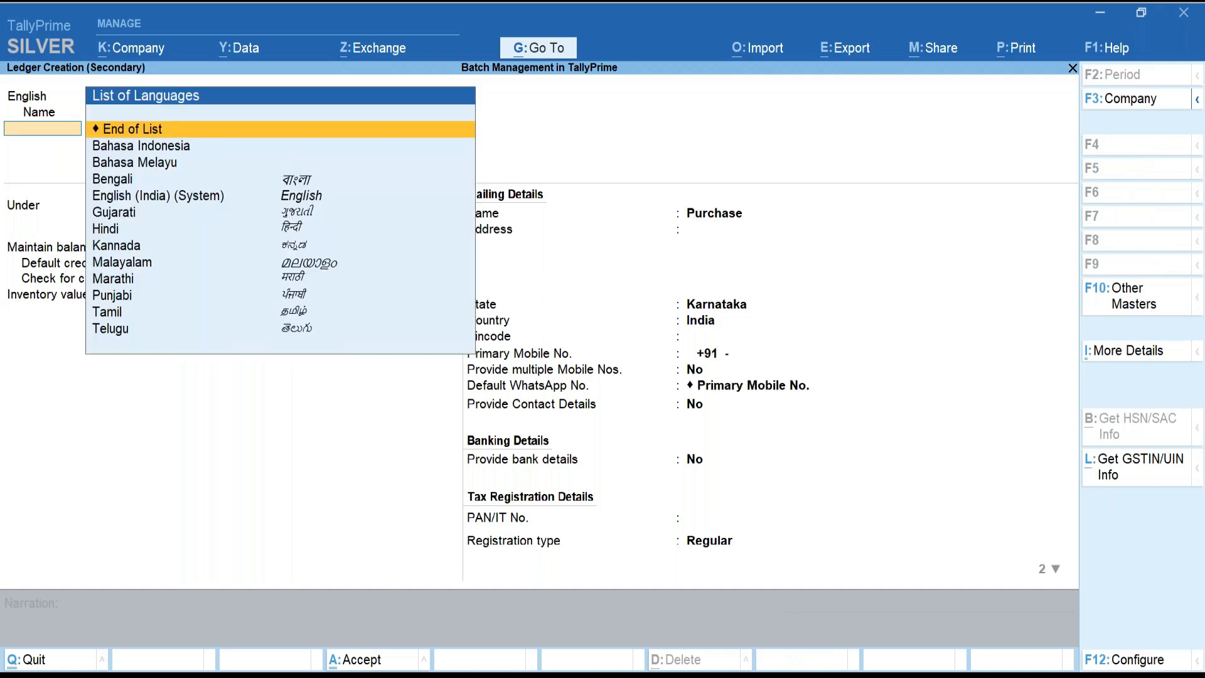
pyautogui.press('Return')
pyautogui.write('Purch')
pyautogui.press('Return')
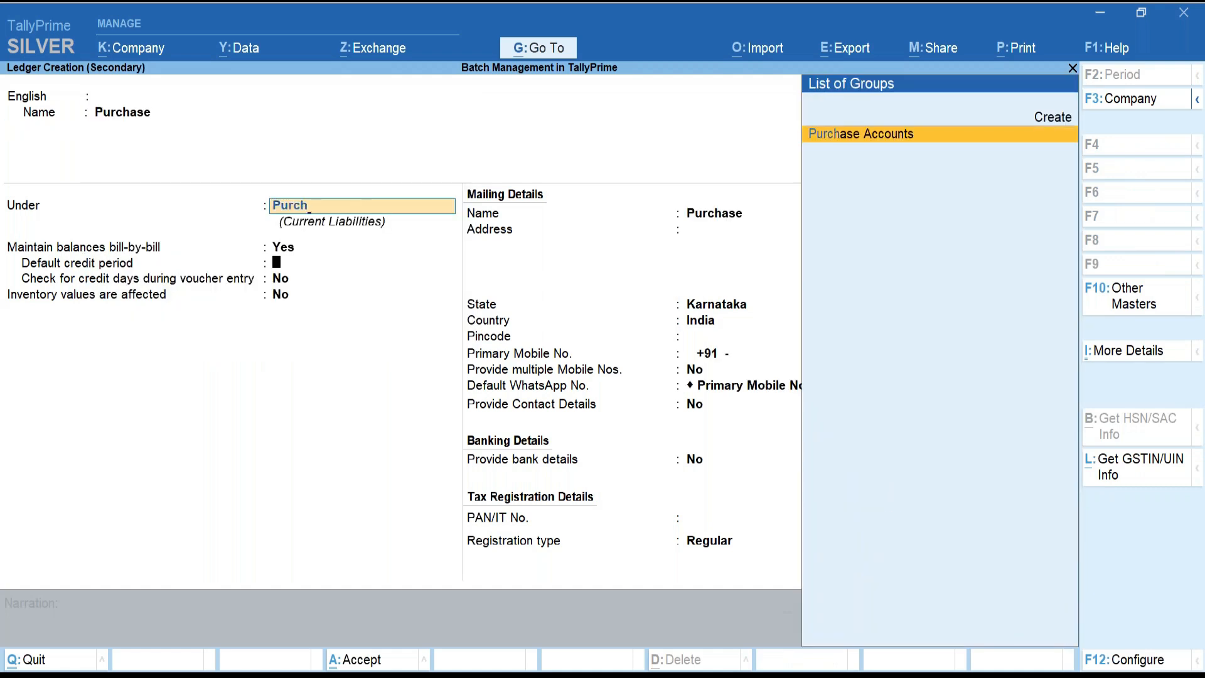
pyautogui.press('Return')
pyautogui.press('Return')
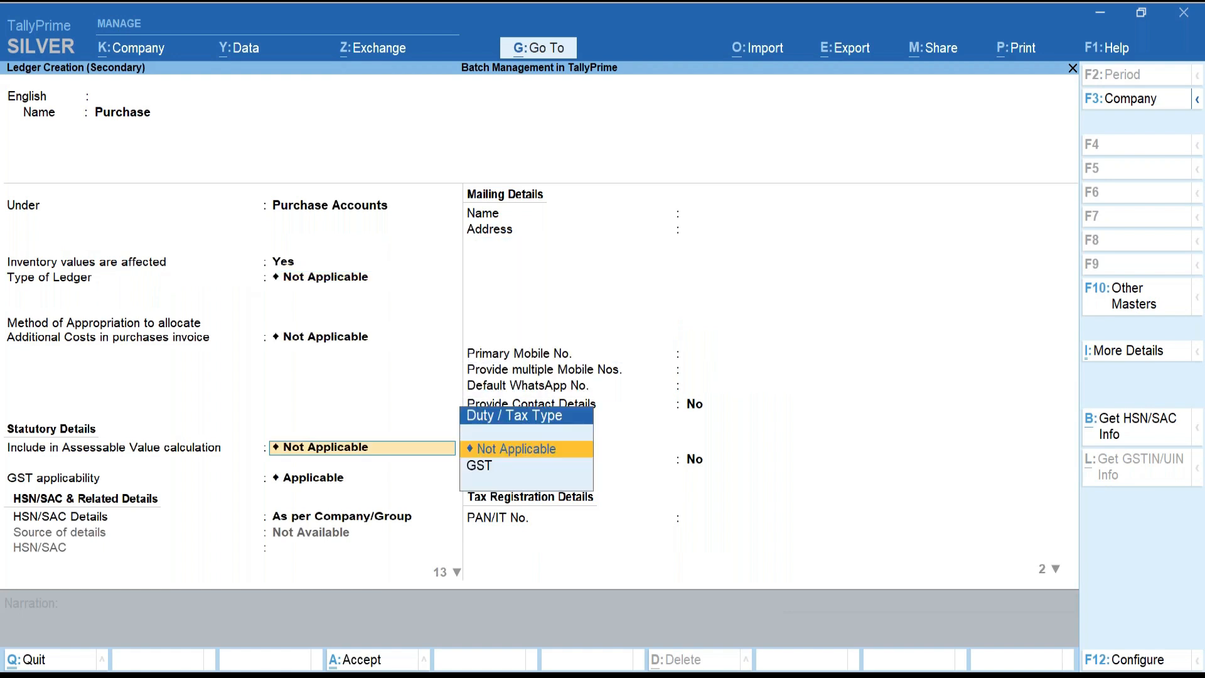
pyautogui.press('Return')
pyautogui.press('ctrl')
pyautogui.hotkey('ctrl', 'a')
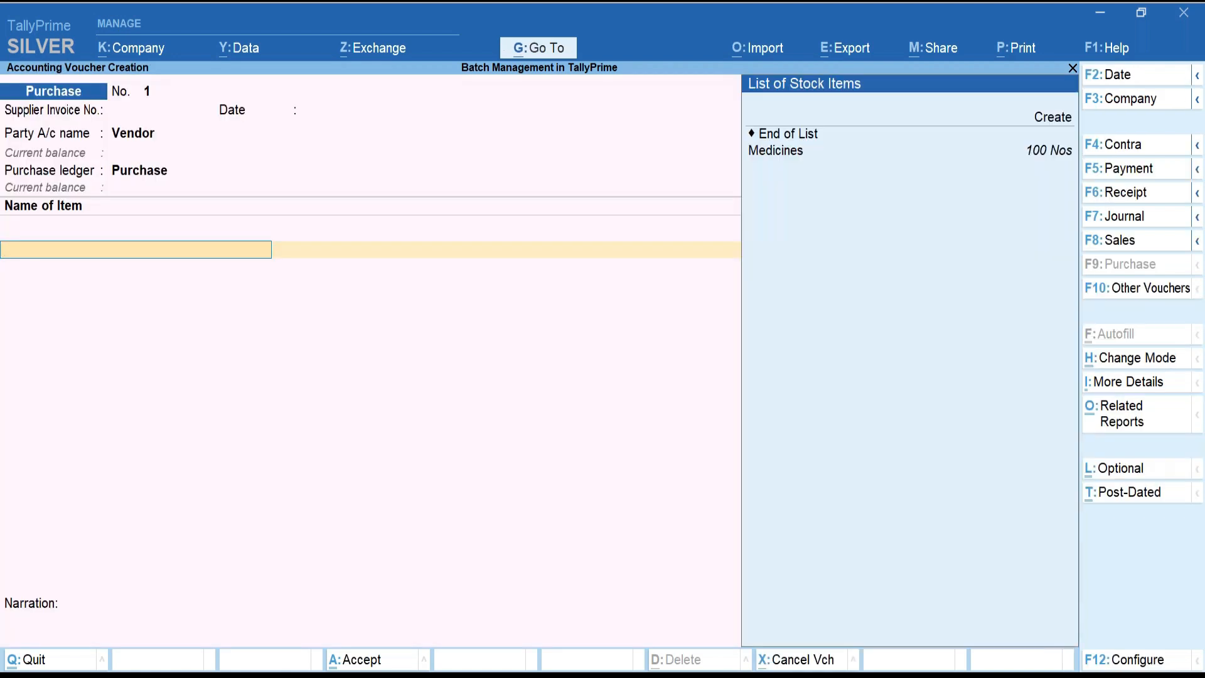
# Add Medicines with new batch Batch:009: 100 Nos at 12.00, amounting to 1,200.00.
pyautogui.press('Down')
pyautogui.press('Return')
pyautogui.press('Return')
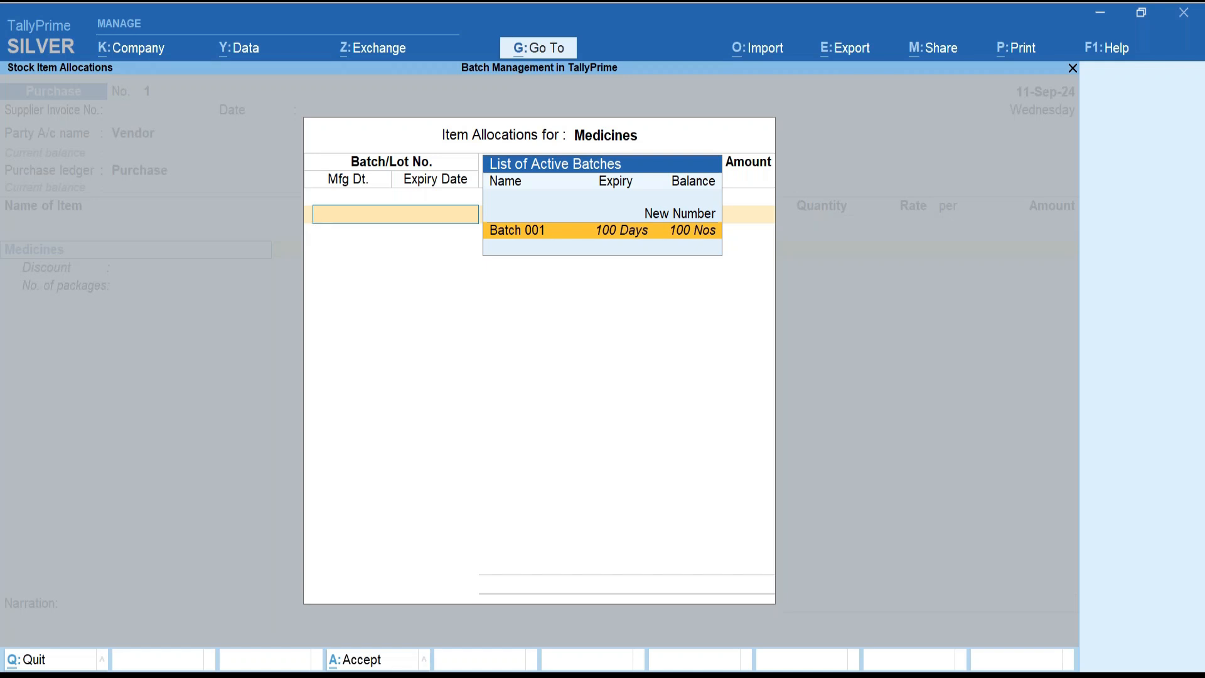
pyautogui.press('Up')
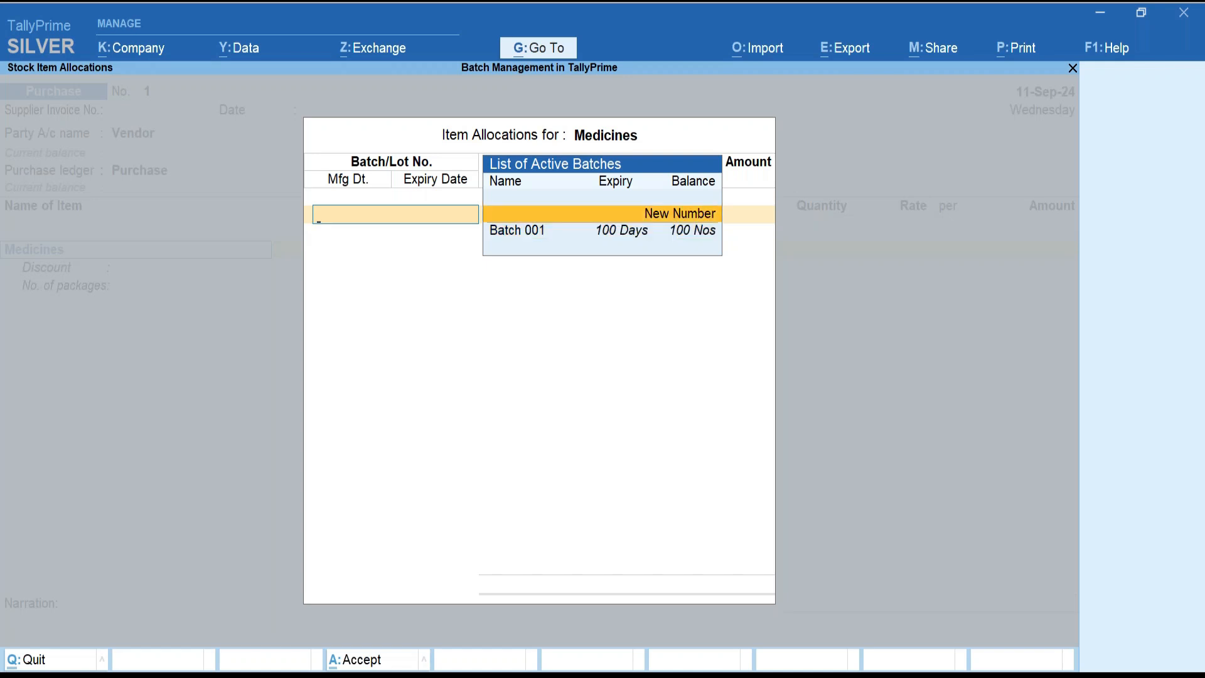
pyautogui.press('Return')
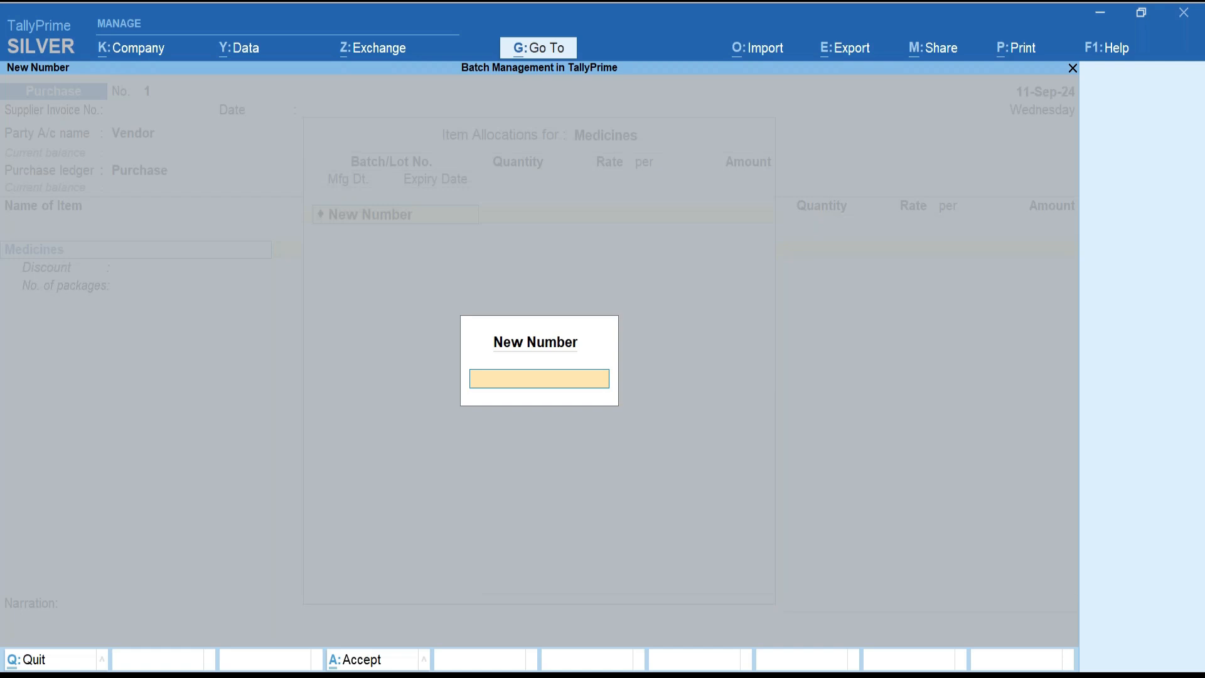
pyautogui.write('Batch:009')
pyautogui.press('Return')
pyautogui.write('10')
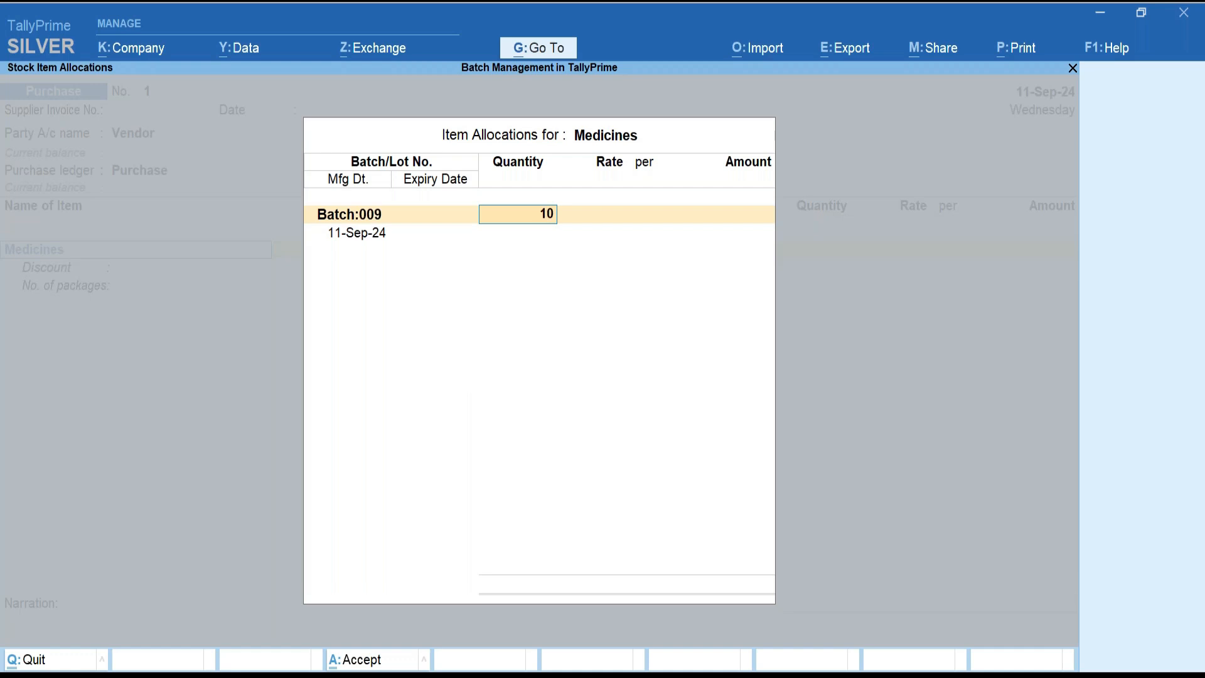
pyautogui.write('0')
pyautogui.press('Return')
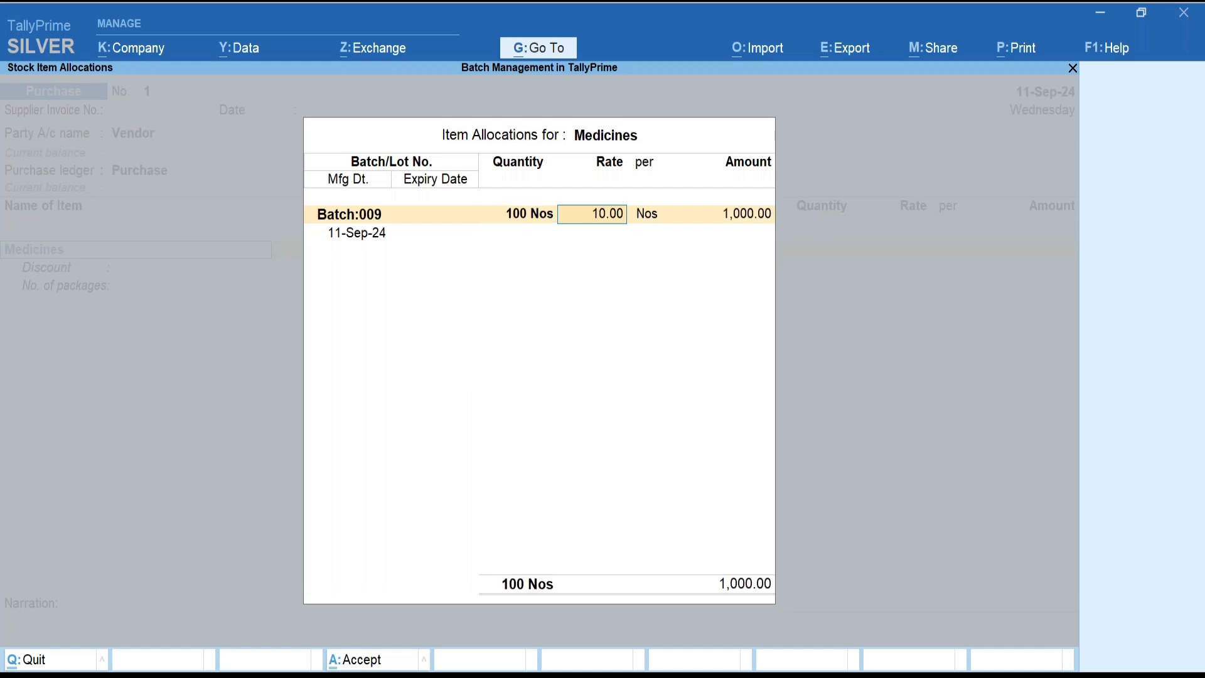
pyautogui.write('12')
pyautogui.press('Return')
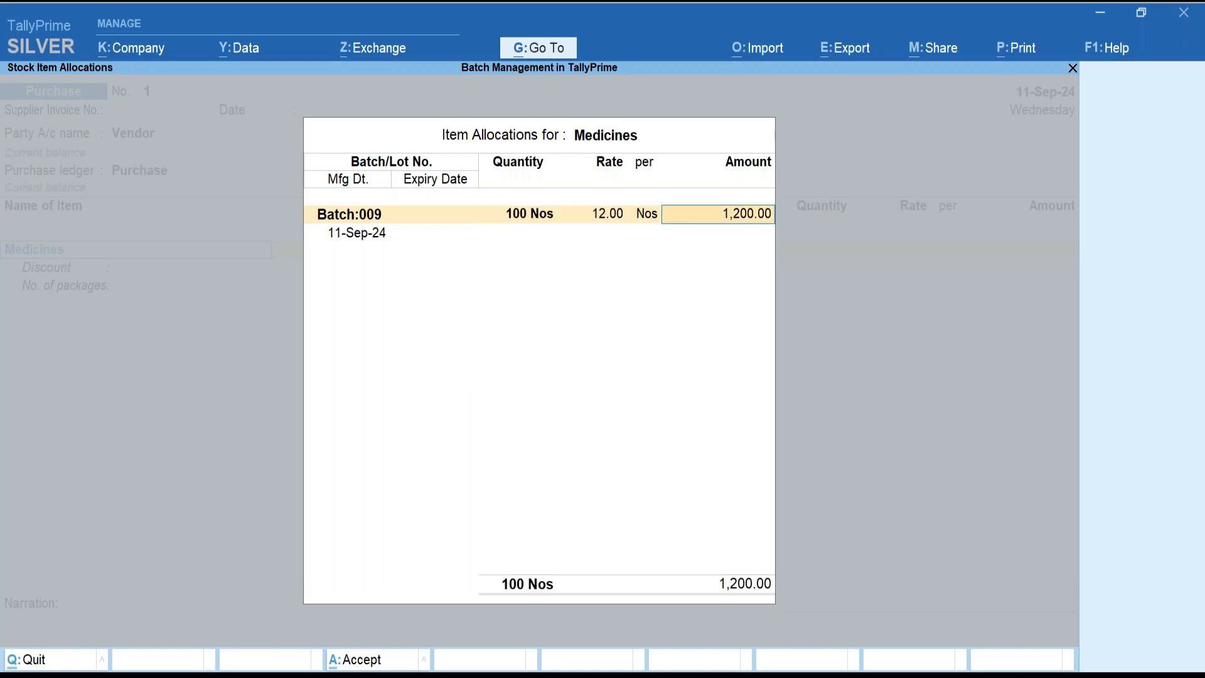
pyautogui.press('Return')
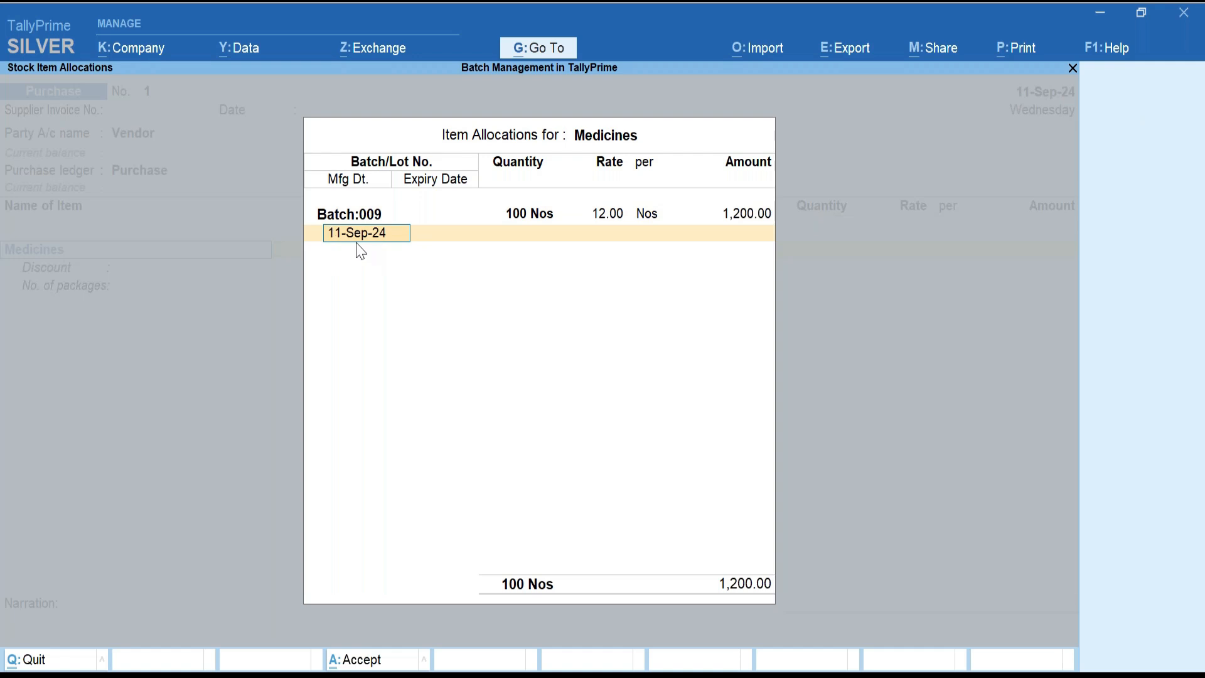
# Set Batch:009's manufacturing date to 2-Sep-24.
pyautogui.press('BackSpace')
pyautogui.write('1jan')
pyautogui.press('BackSpace')
pyautogui.press('BackSpace')
pyautogui.press('BackSpace')
pyautogui.write('sep')
pyautogui.press('Return')
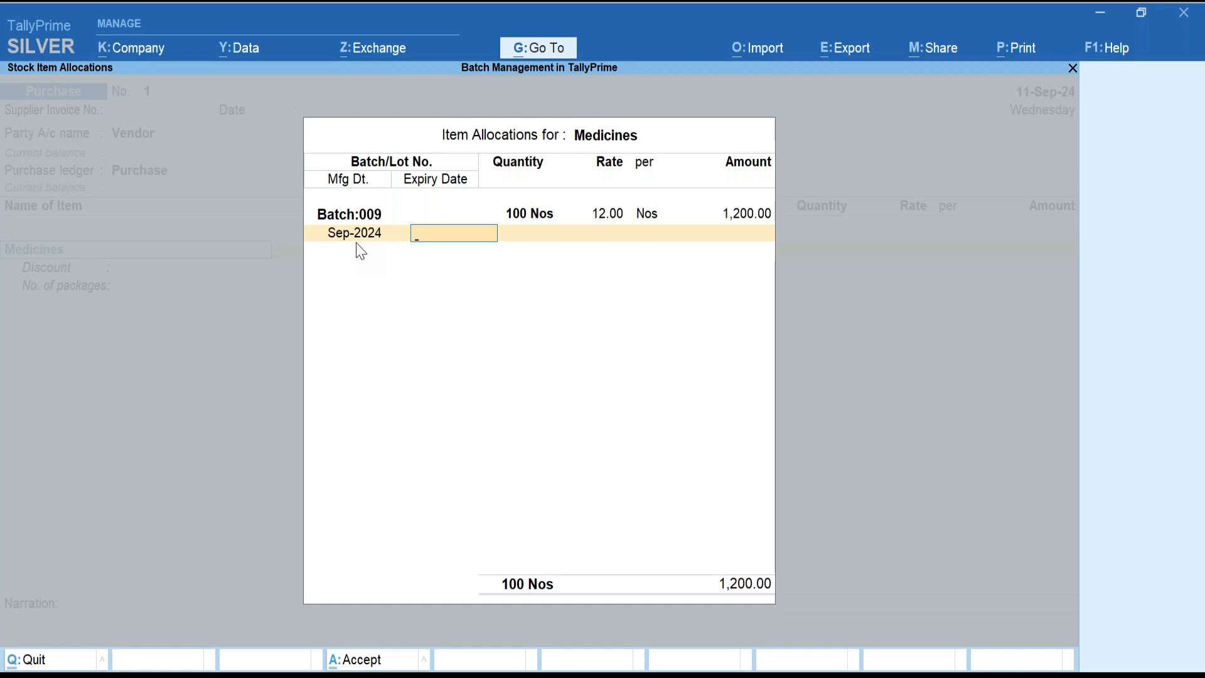
pyautogui.press('BackSpace')
pyautogui.write('2sep')
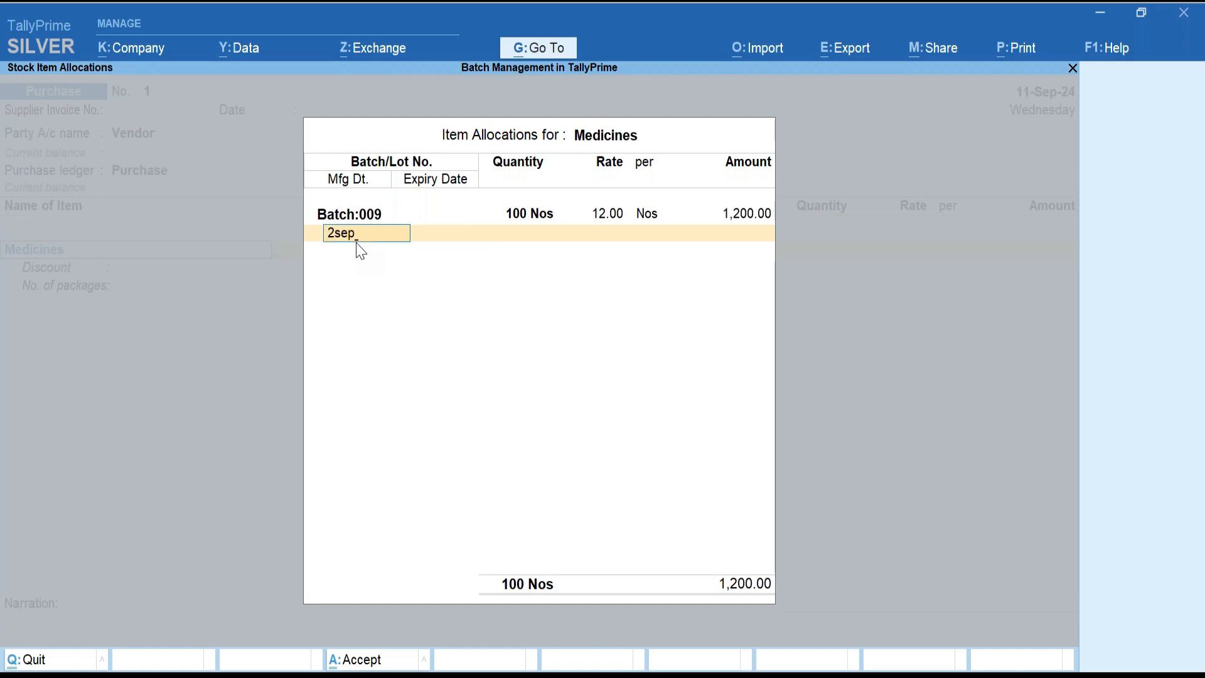
pyautogui.press('Return')
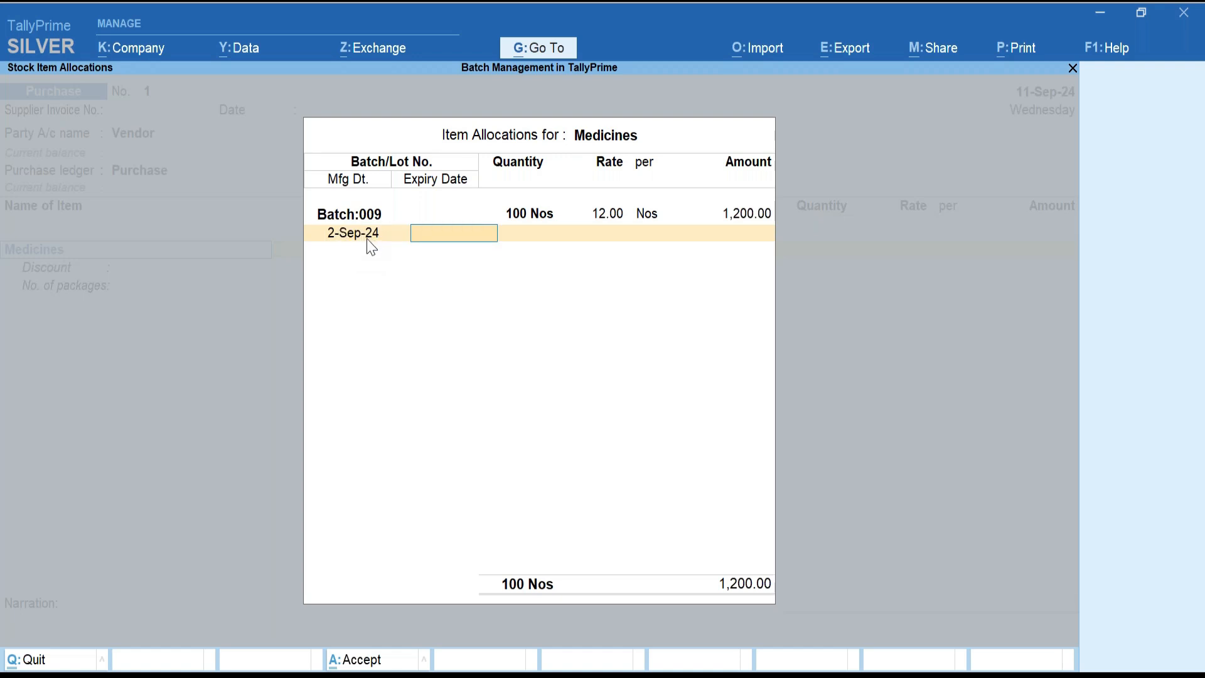
# Try 1 month and 1 year expiry for Batch:009, settling on 100 Days.
pyautogui.write('100')
pyautogui.press('Return')
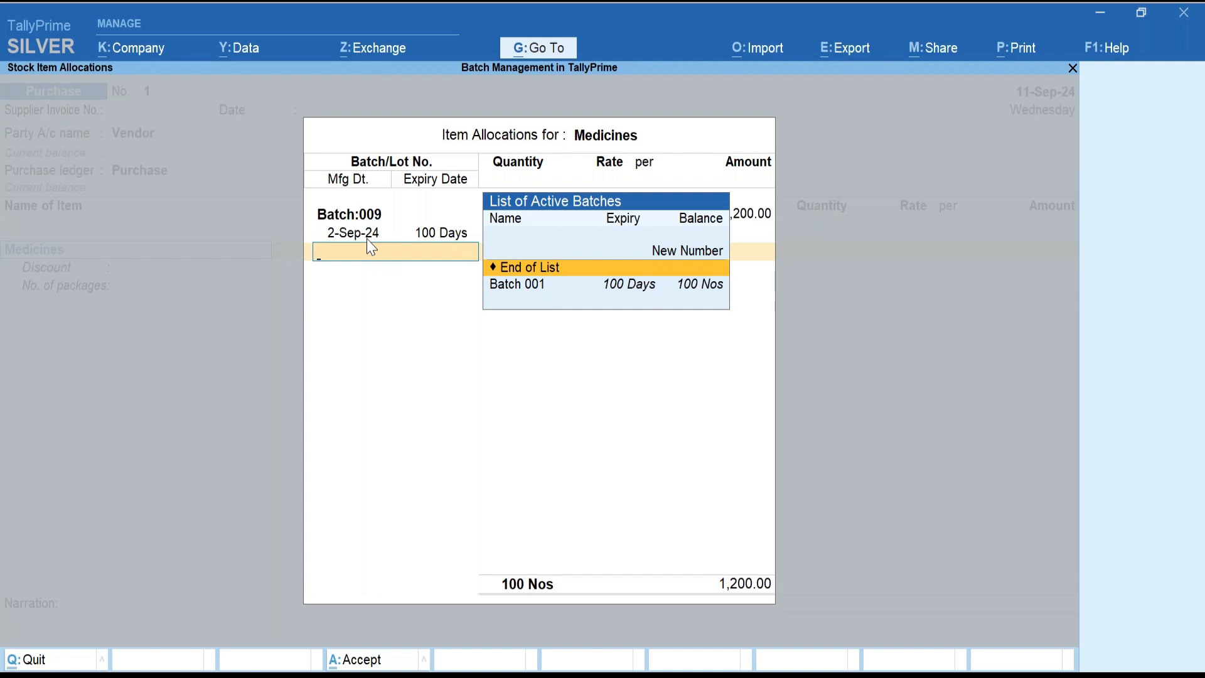
pyautogui.press('BackSpace')
pyautogui.write('1')
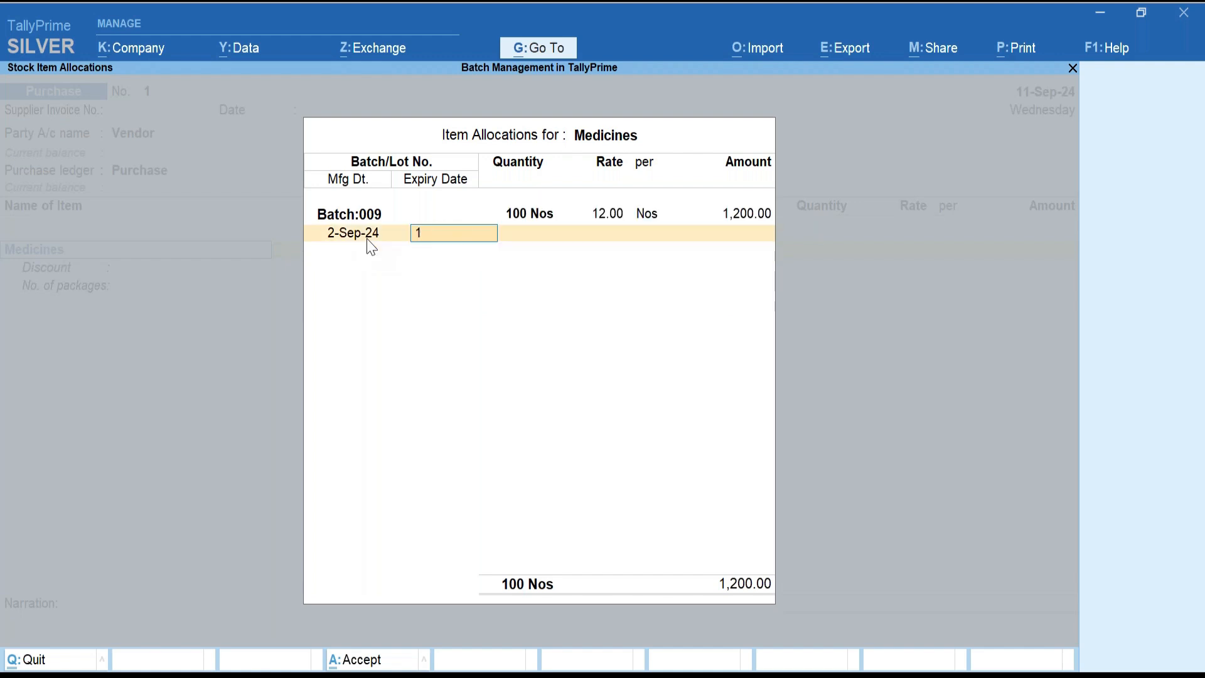
pyautogui.write('month')
pyautogui.press('Return')
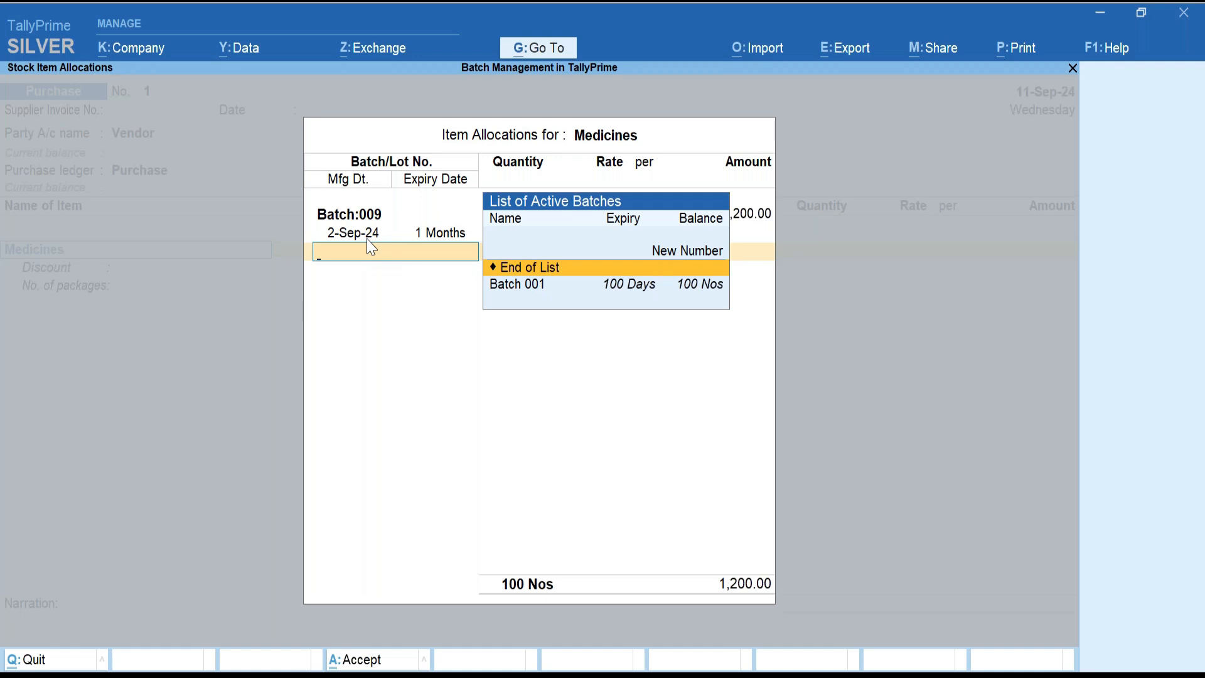
pyautogui.press('BackSpace')
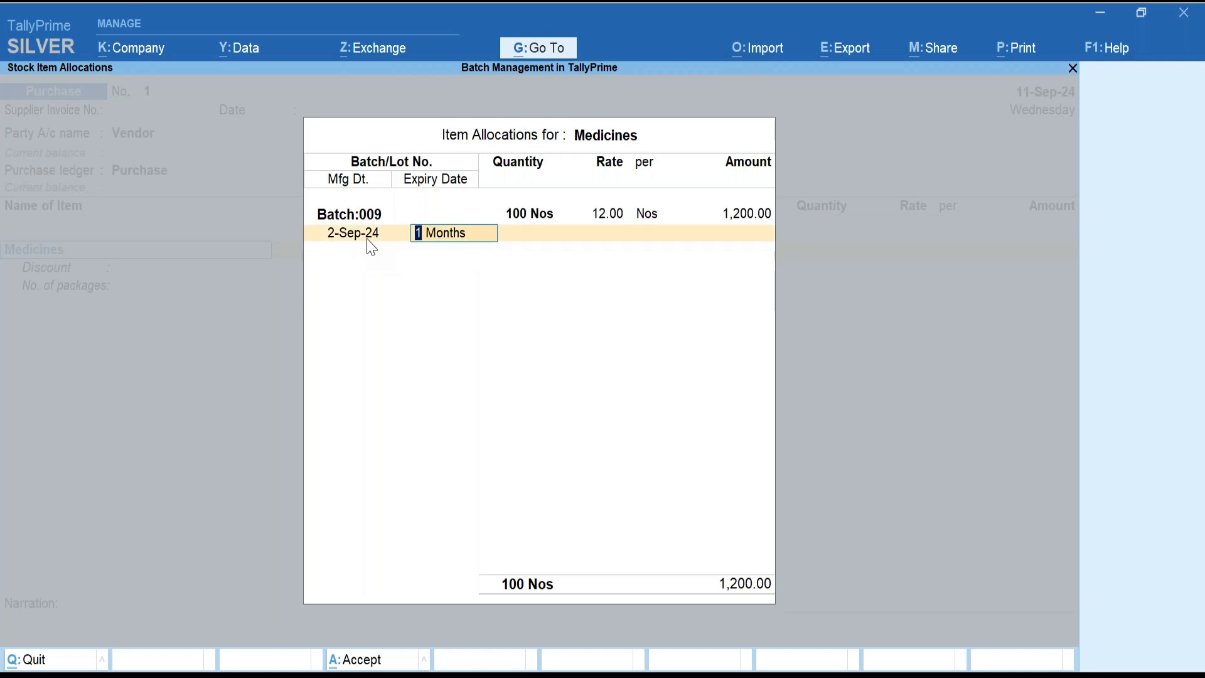
pyautogui.write('1year')
pyautogui.press('Return')
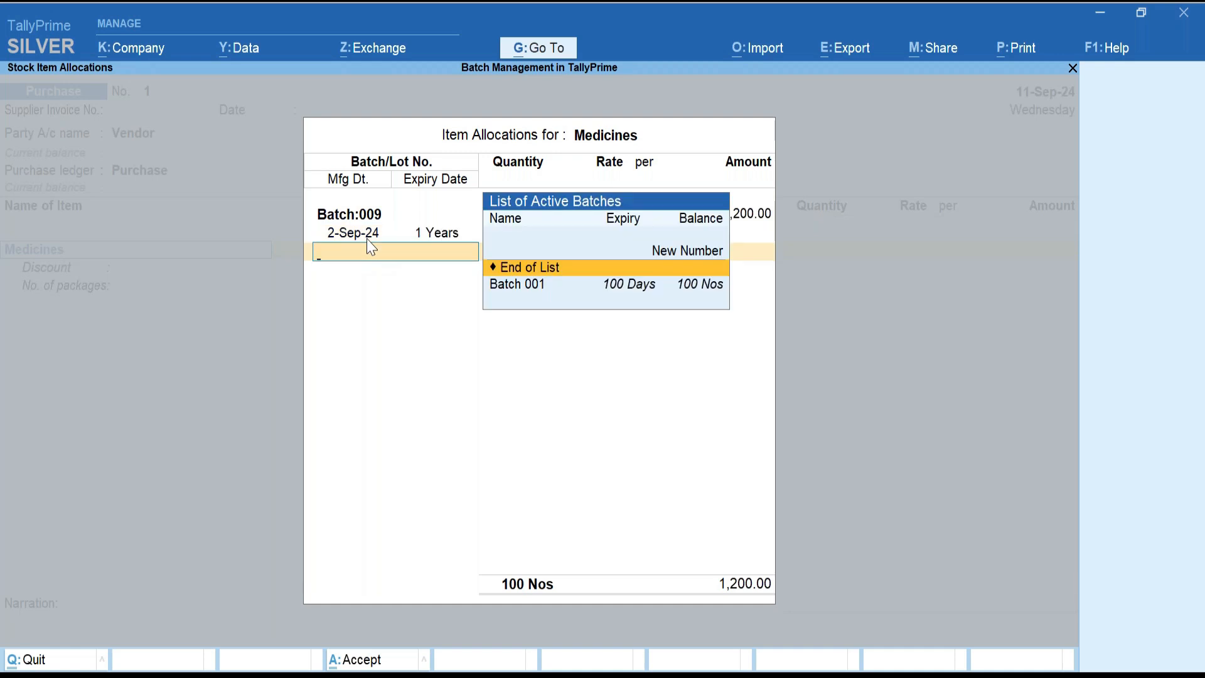
pyautogui.press('BackSpace')
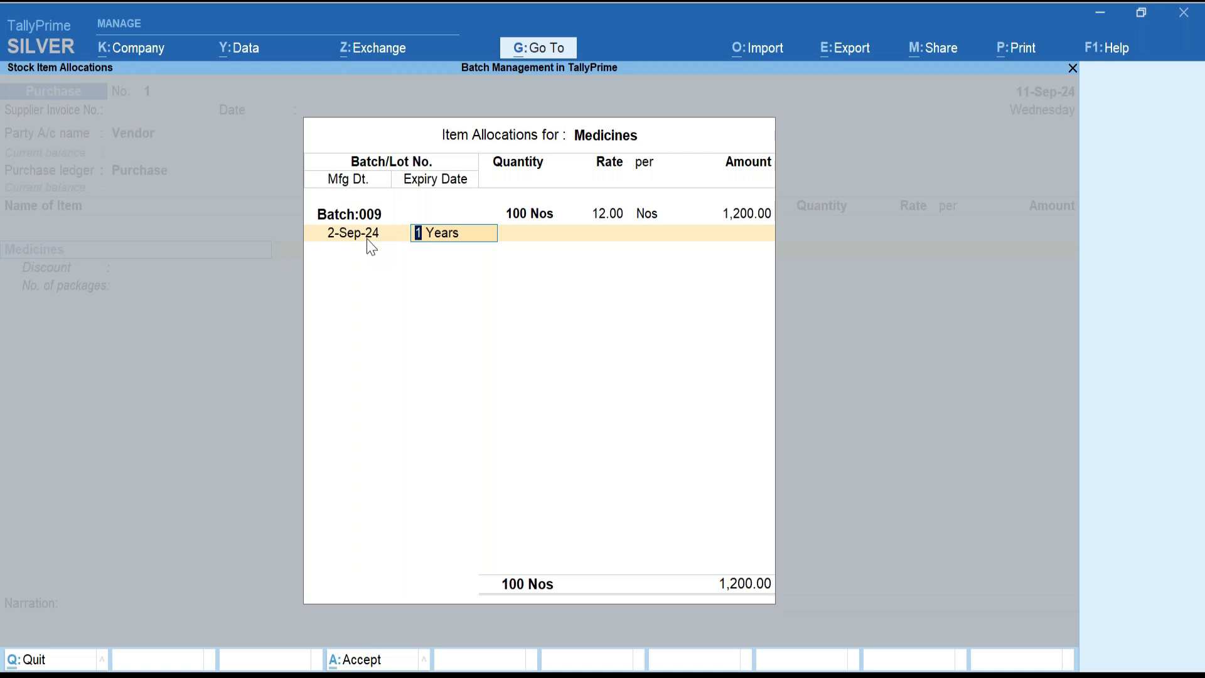
pyautogui.write('100day')
pyautogui.press('Return')
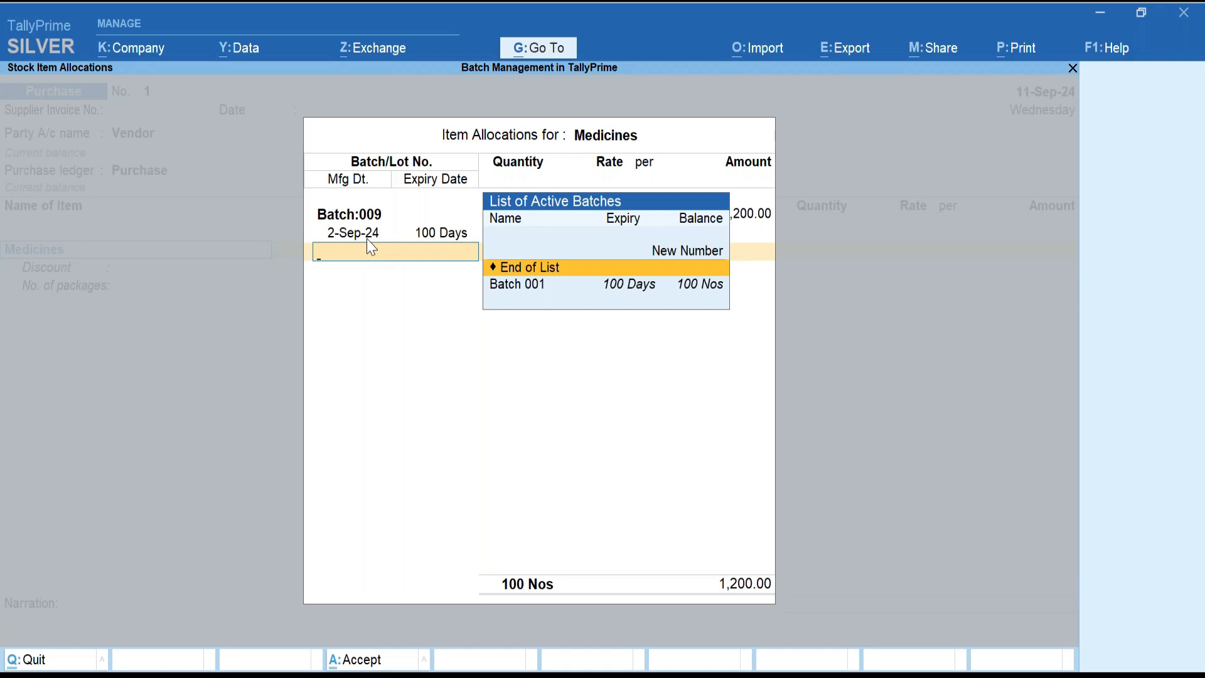
pyautogui.press('Up')
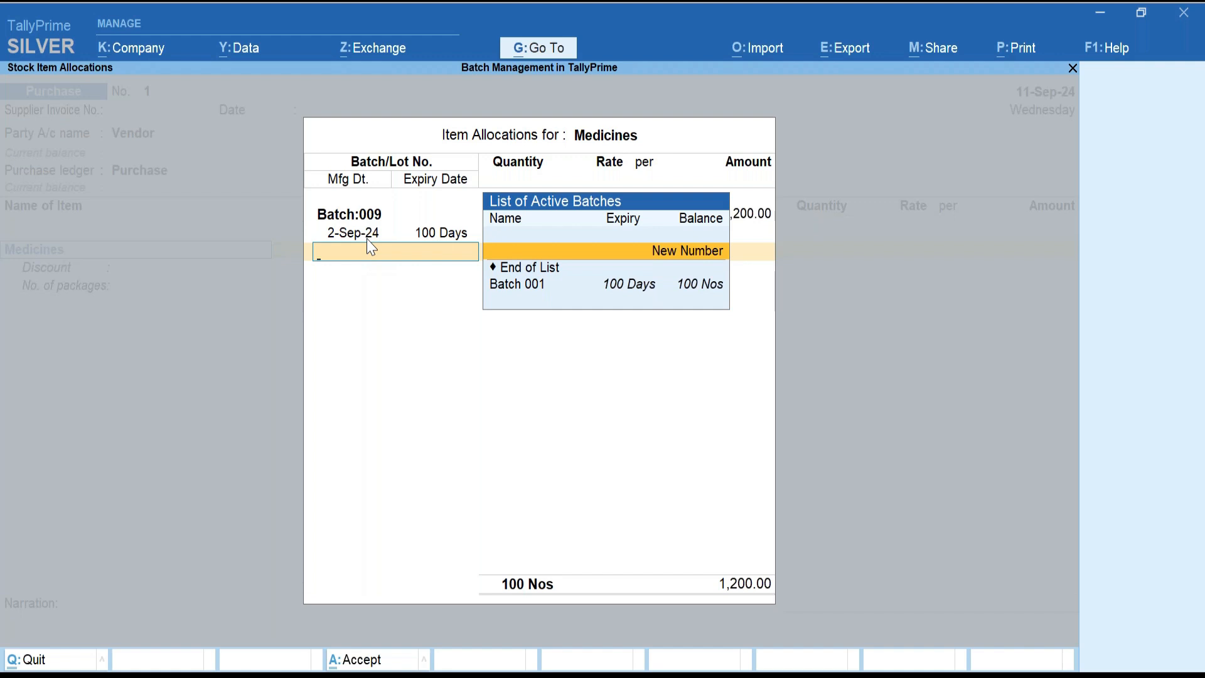
# Add Batch 010 with 100 Nos, made 4-Sep-24, expiring in 100 Days.
pyautogui.press('Return')
pyautogui.write('Batch')
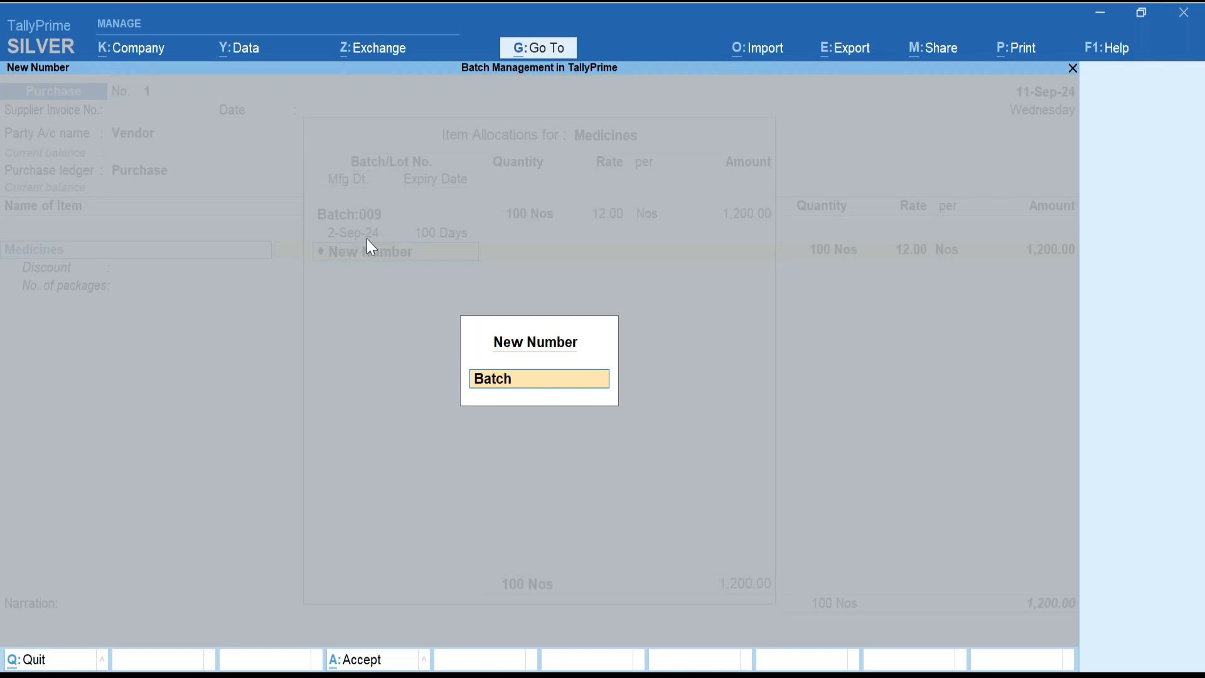
pyautogui.write(' 010')
pyautogui.press('Return')
pyautogui.write('100')
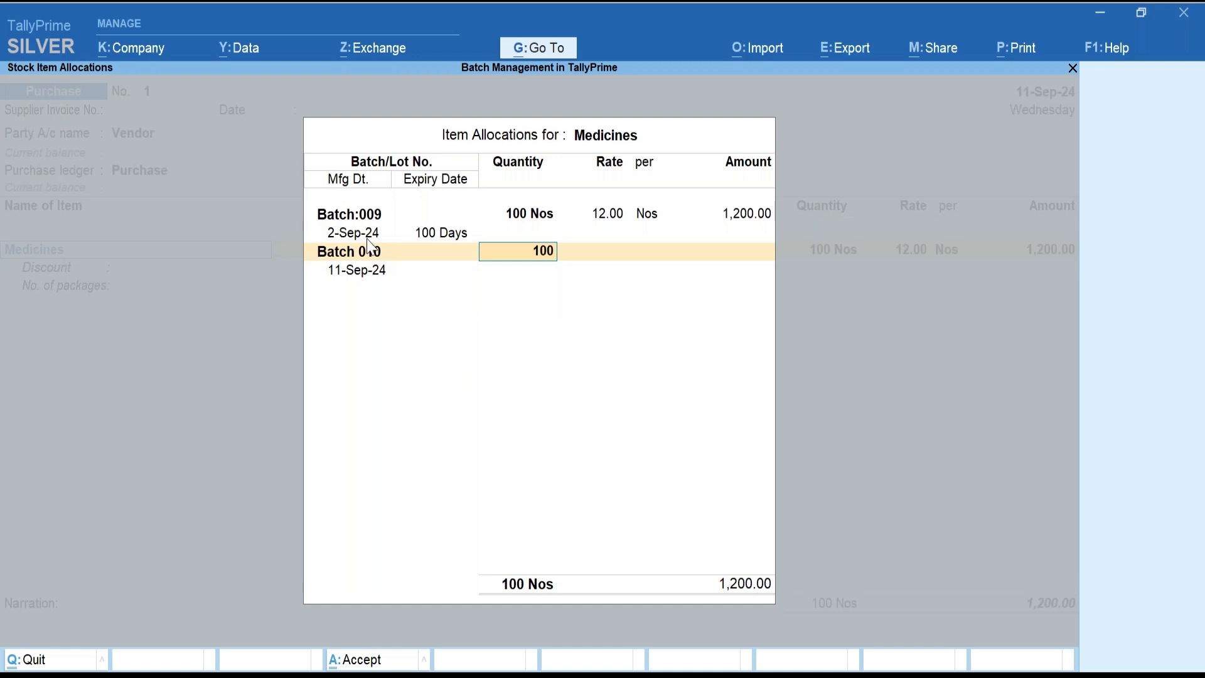
pyautogui.press('Return')
pyautogui.press('Return')
pyautogui.press('Return')
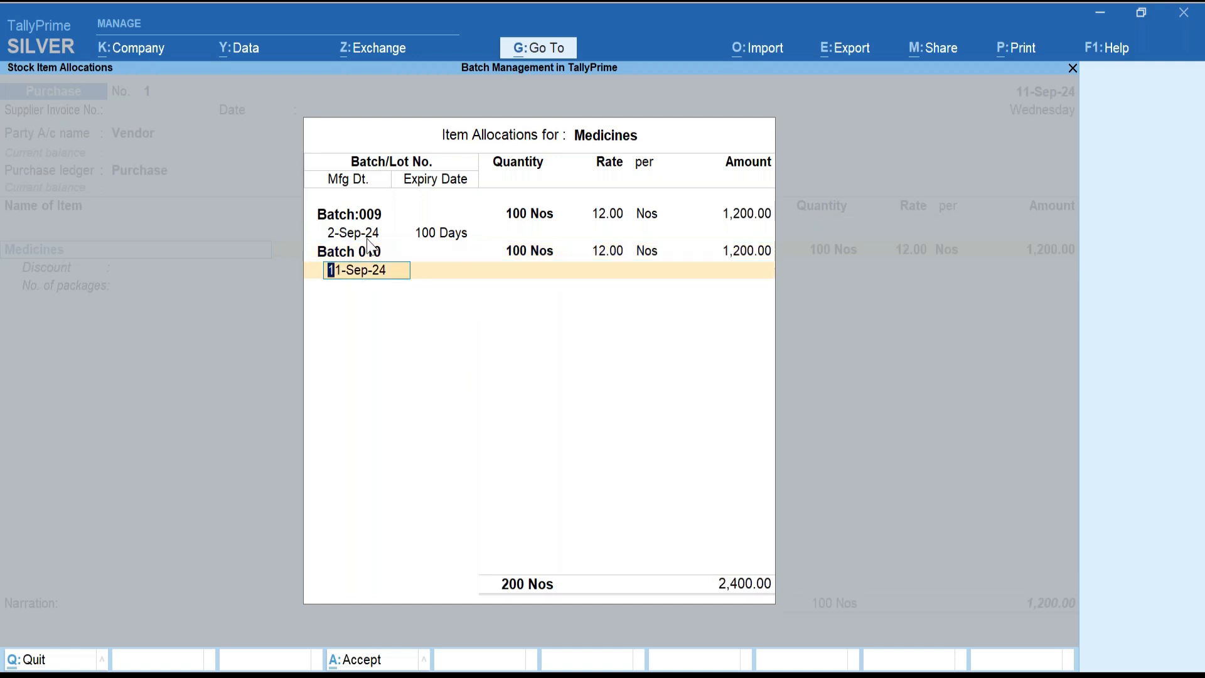
pyautogui.write('4sep')
pyautogui.press('Return')
pyautogui.write('100')
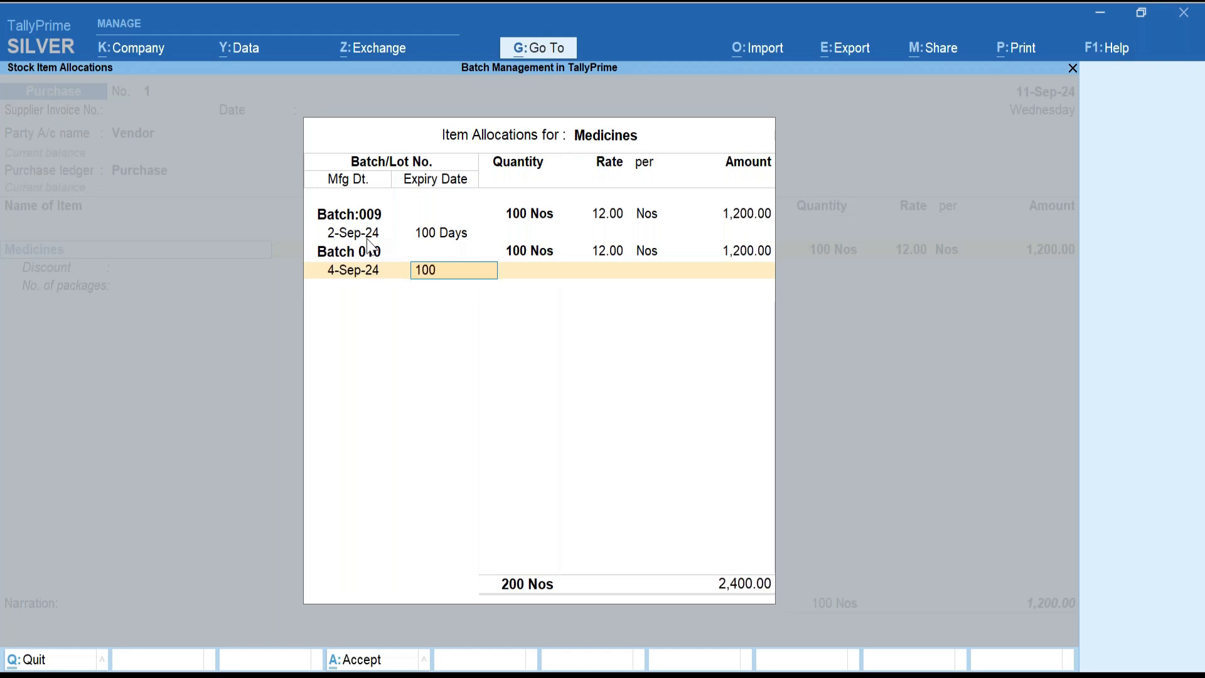
pyautogui.press('Return')
pyautogui.press('Return')
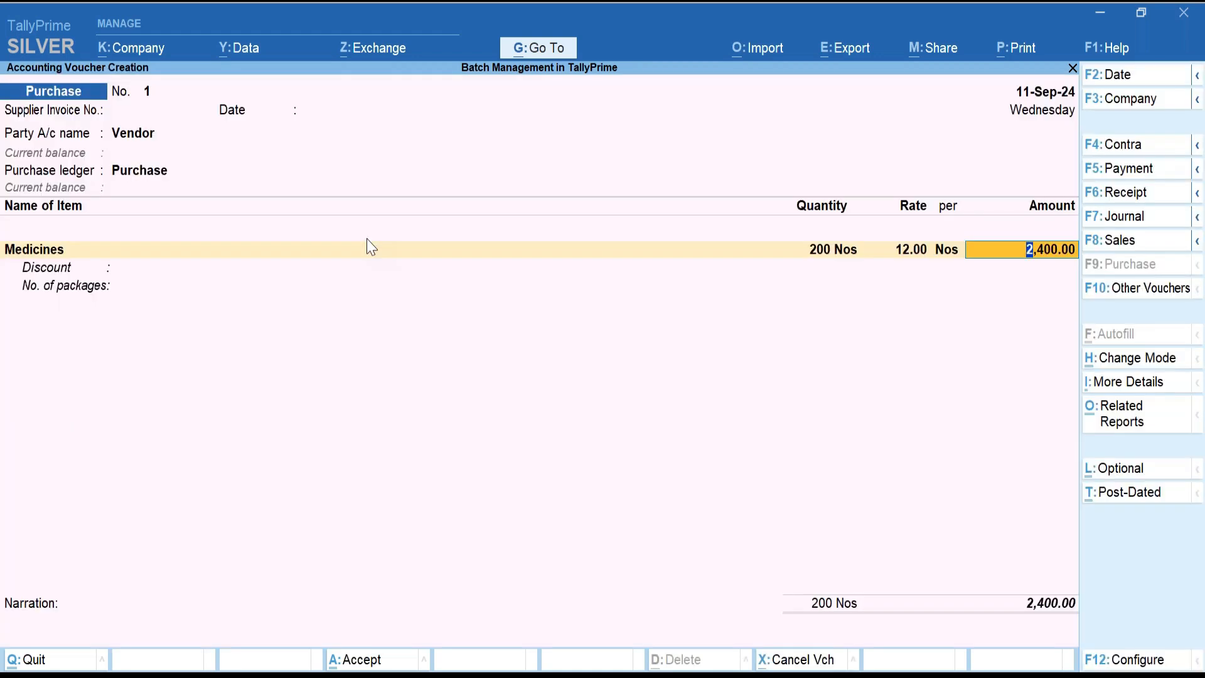
pyautogui.press('Return')
pyautogui.press('Return')
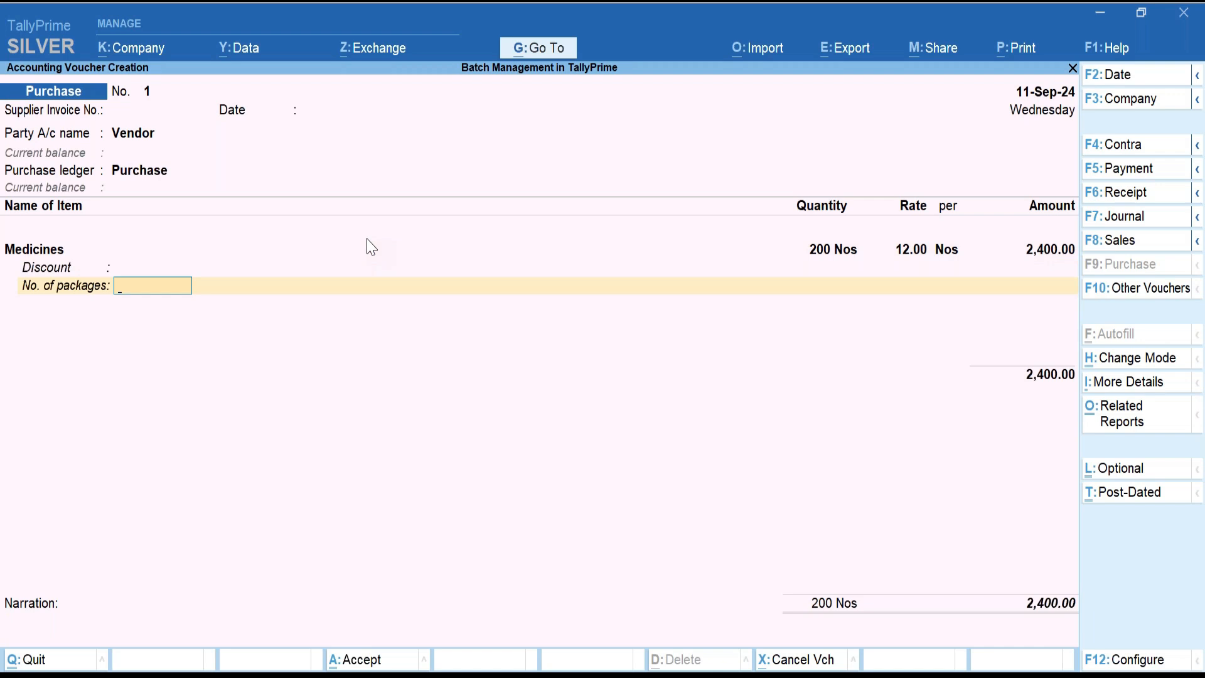
pyautogui.press('ctrl')
# Save Medicines purchase voucher No. 1 and leave voucher entry.
pyautogui.hotkey('ctrl', 'a')
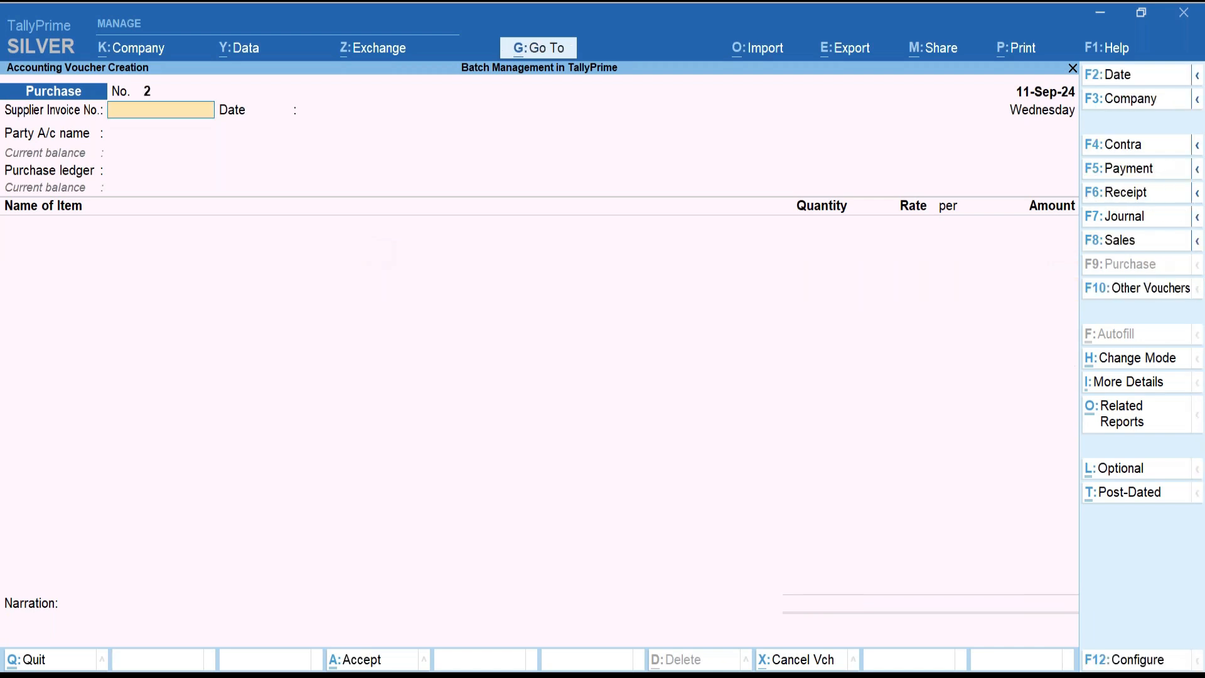
pyautogui.press('Escape')
pyautogui.press('y')
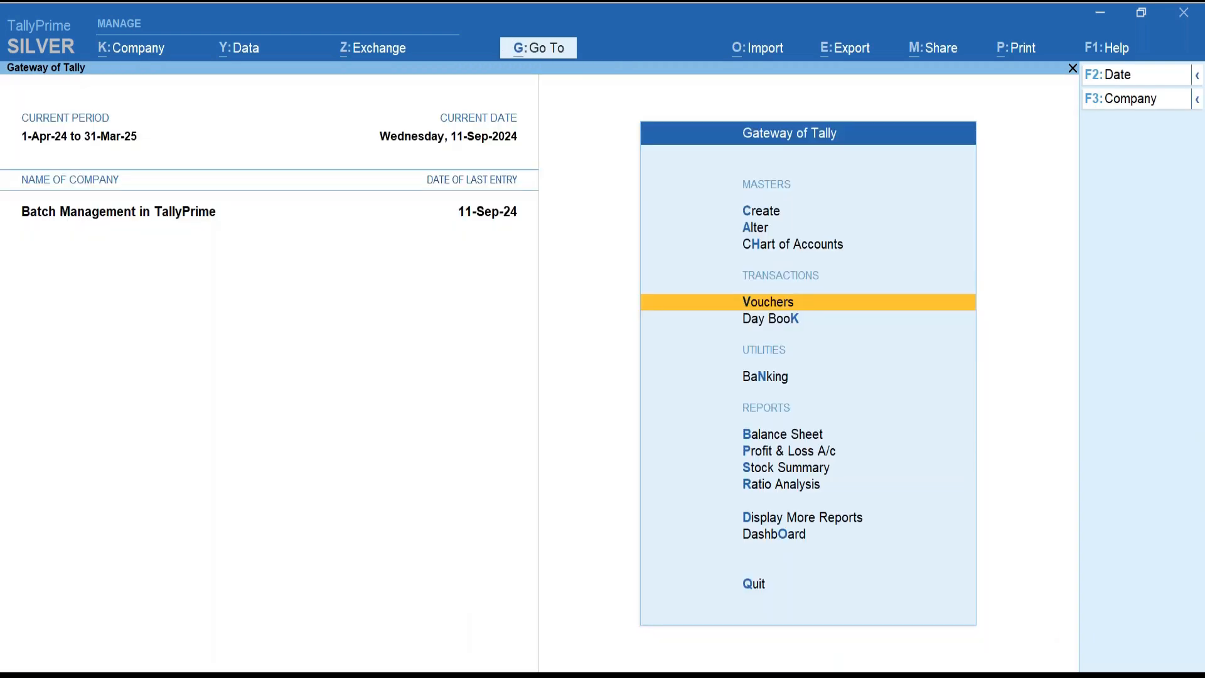
# Open the Stock Summary and expand Medicines to show its batches, 300 Nos worth 3,400.00.
pyautogui.press('Down')
pyautogui.press('Down')
pyautogui.press('Down')
pyautogui.press('Down')
pyautogui.press('Down')
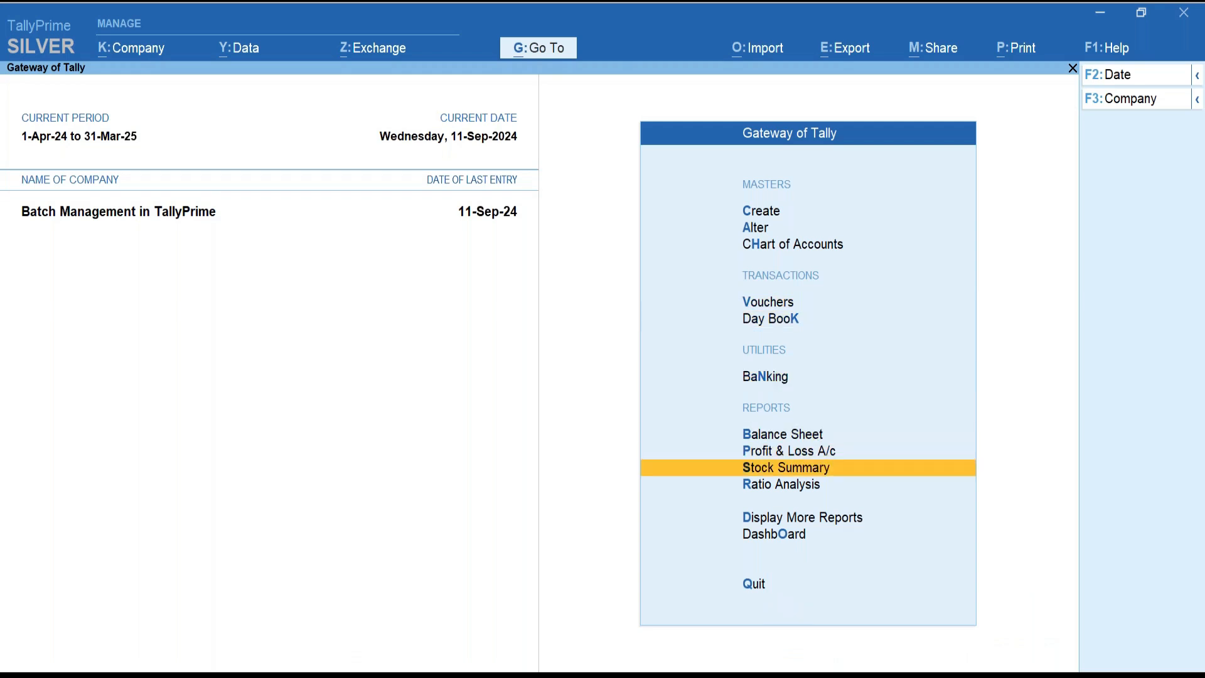
pyautogui.press('Return')
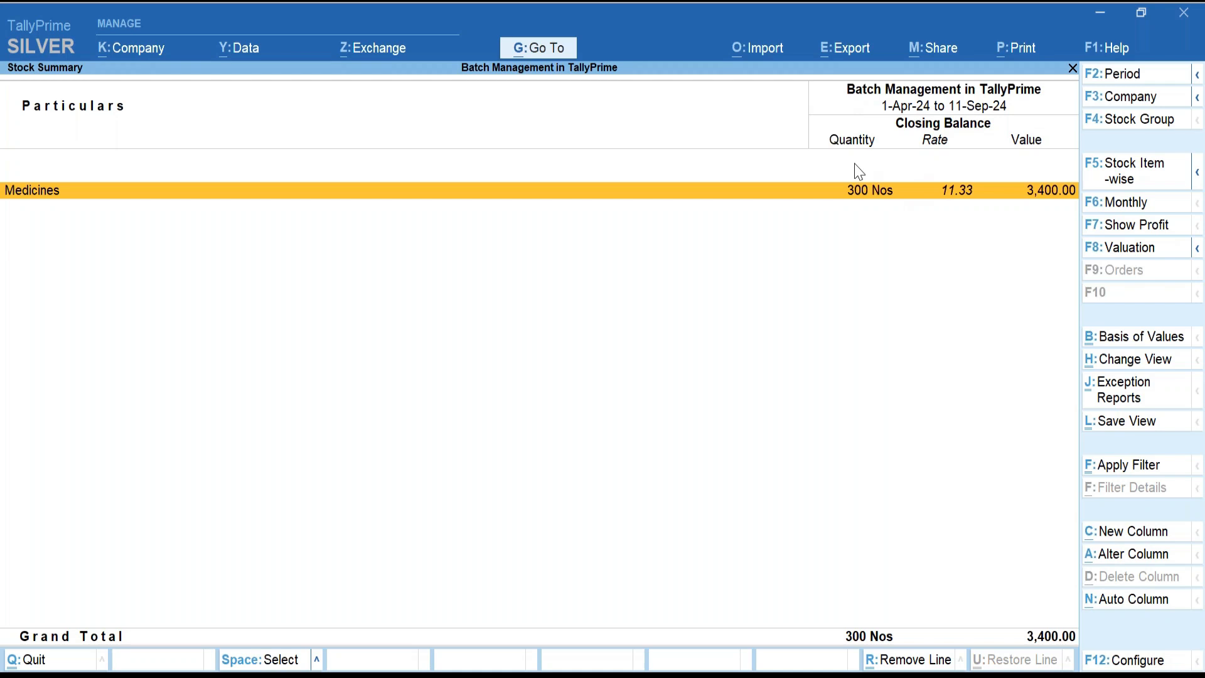
pyautogui.press('alt')
pyautogui.hotkey('alt', 'F1')
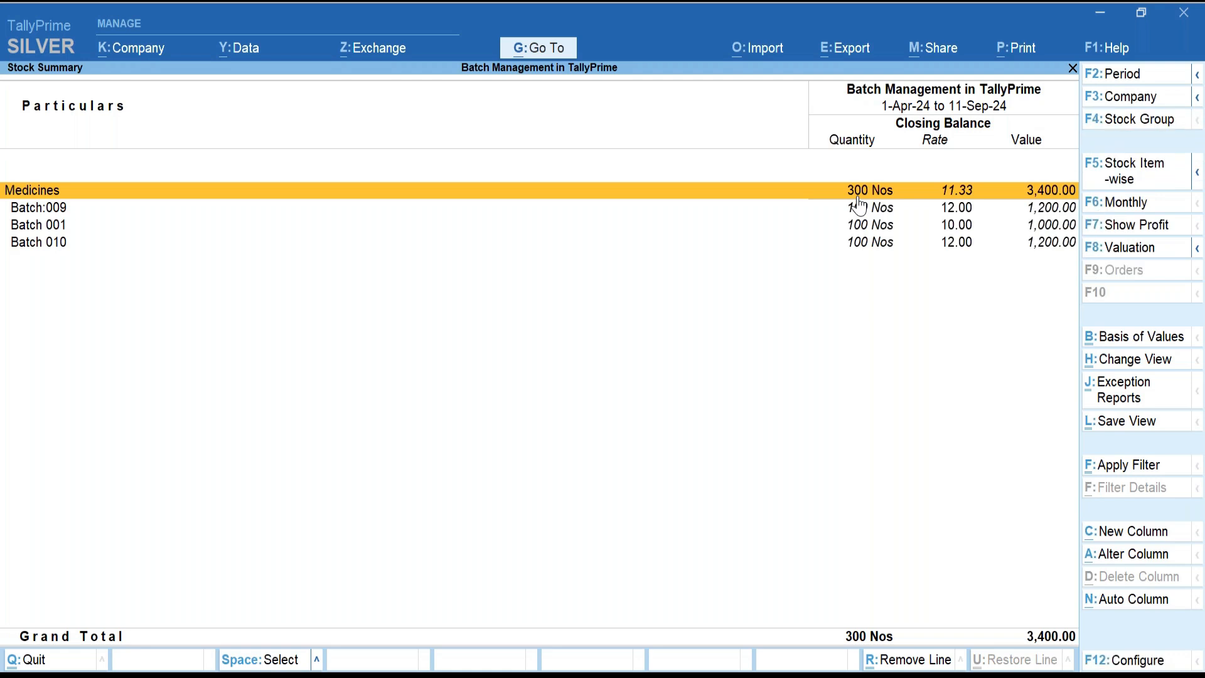
pyautogui.click(860, 207)
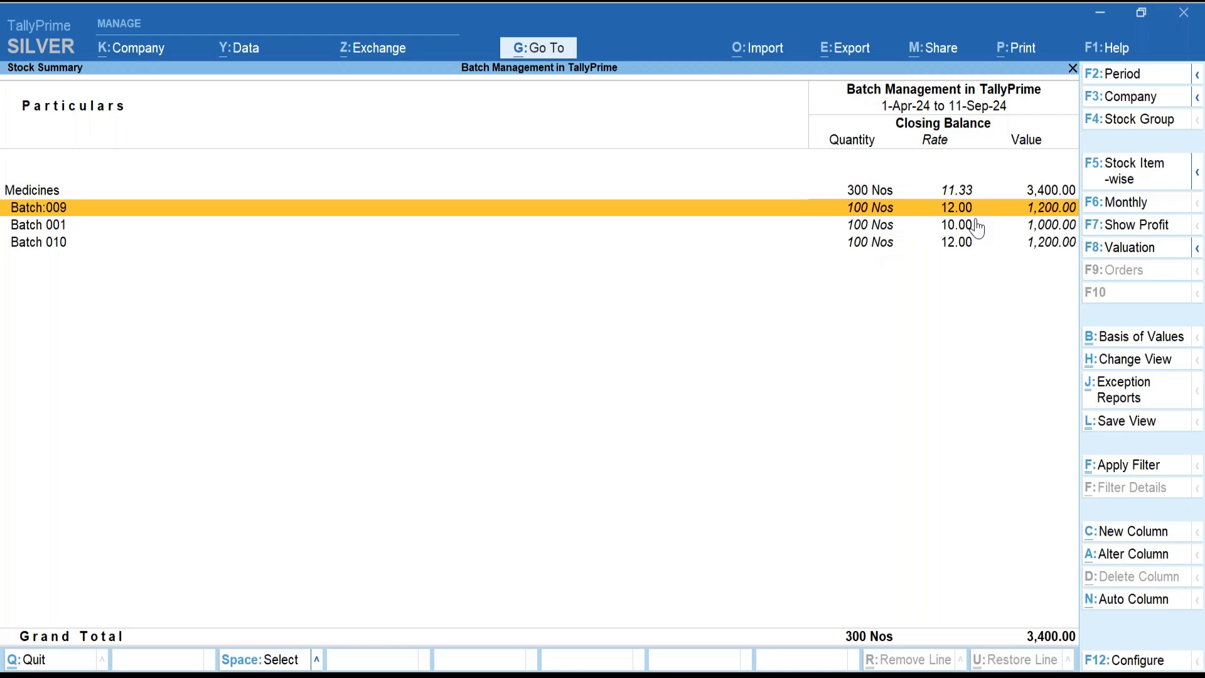
# Close the Stock Summary and open Display More Reports.
pyautogui.press('Escape')
pyautogui.press('Down')
pyautogui.press('Down')
pyautogui.press('Return')
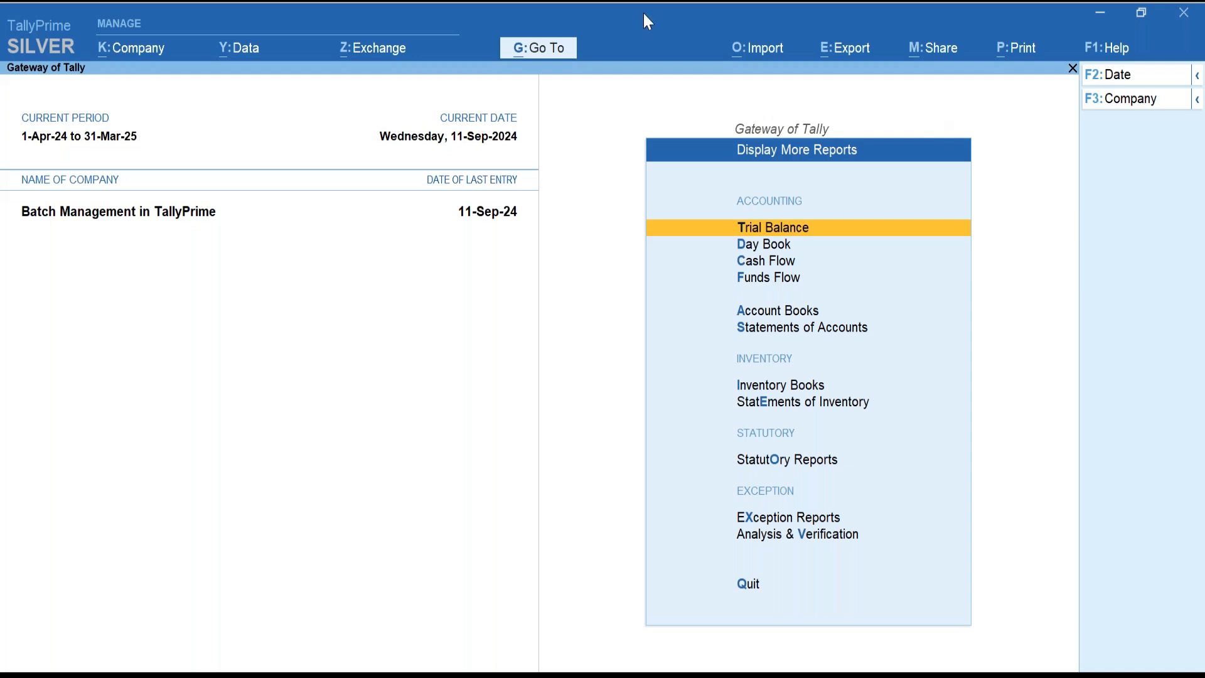
# Open Inventory Books > Batch for Medicines, pick Batch:009, then switch to the batch-wise summary.
pyautogui.click(816, 404)
pyautogui.press('Escape')
pyautogui.press('Up')
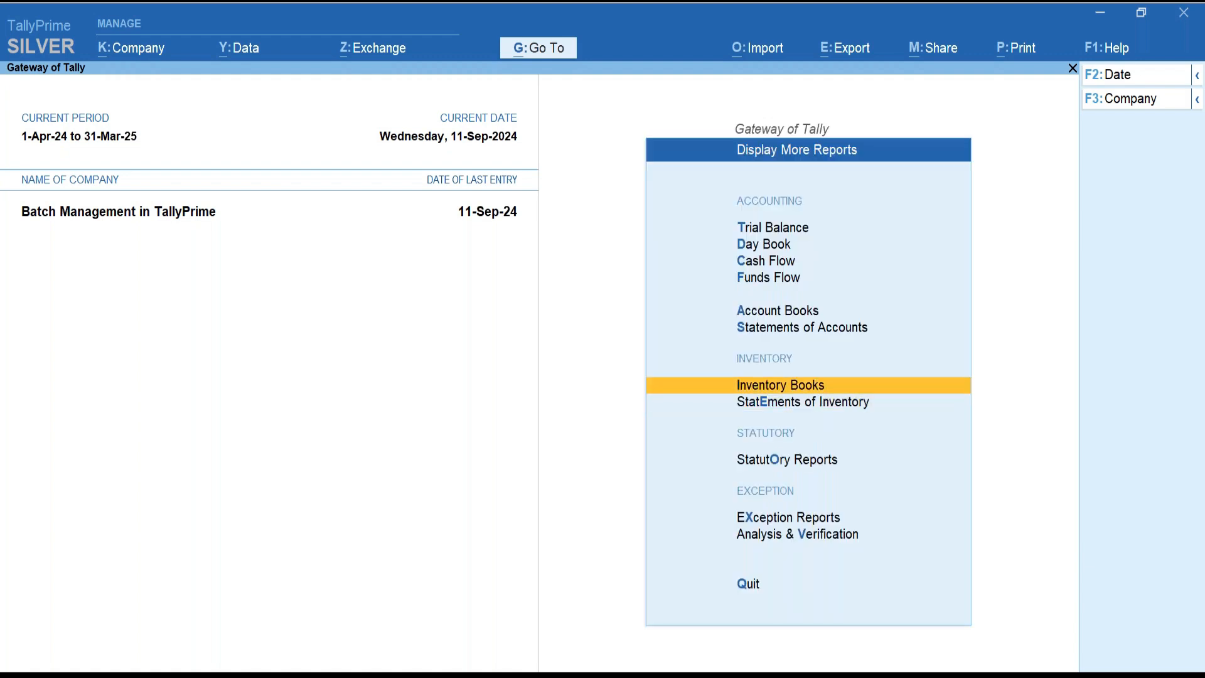
pyautogui.press('Return')
pyautogui.press('Down')
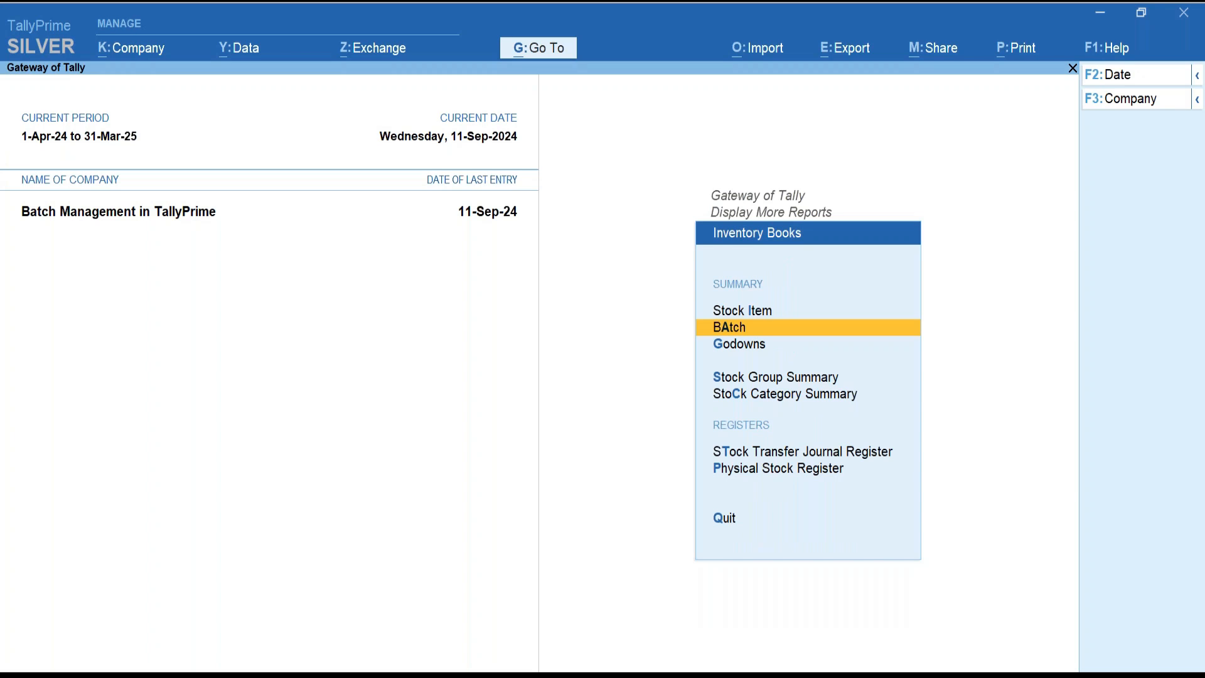
pyautogui.press('Return')
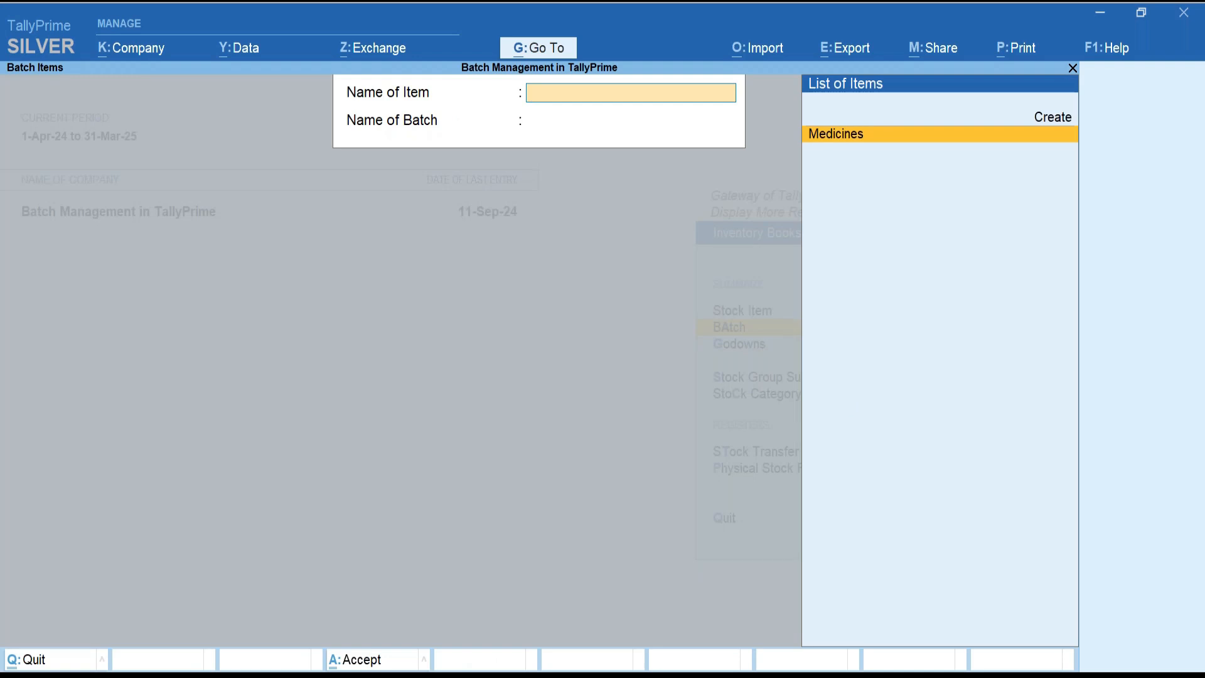
pyautogui.press('Return')
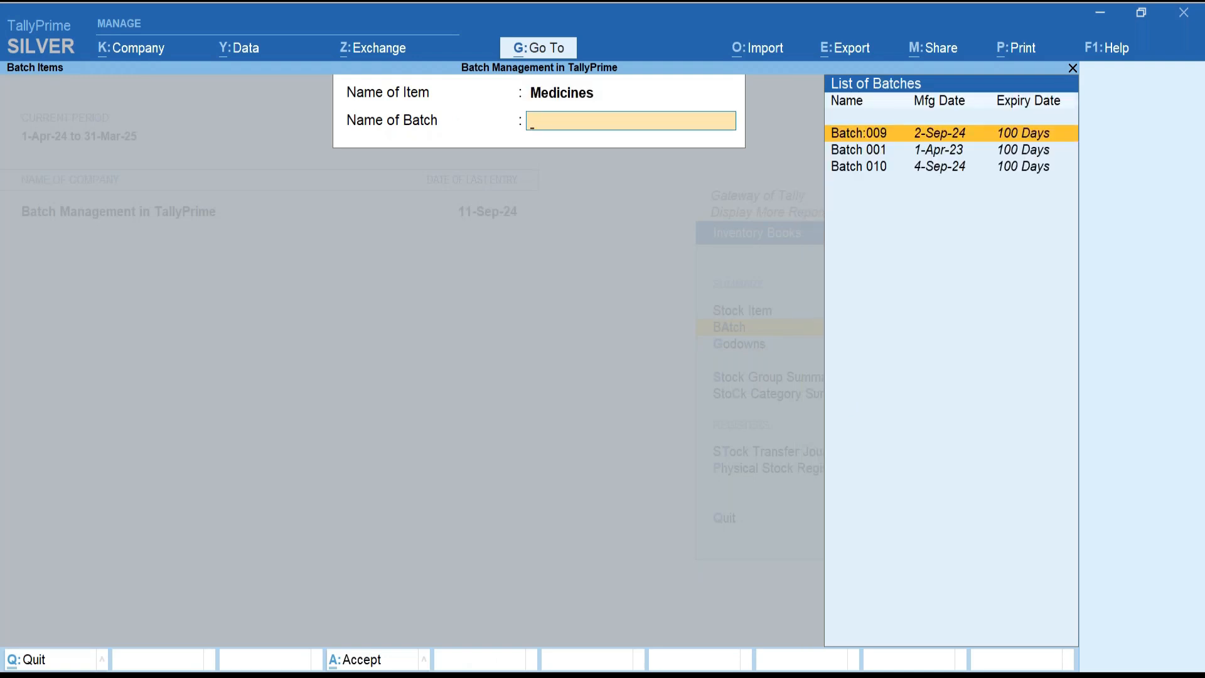
pyautogui.press('Return')
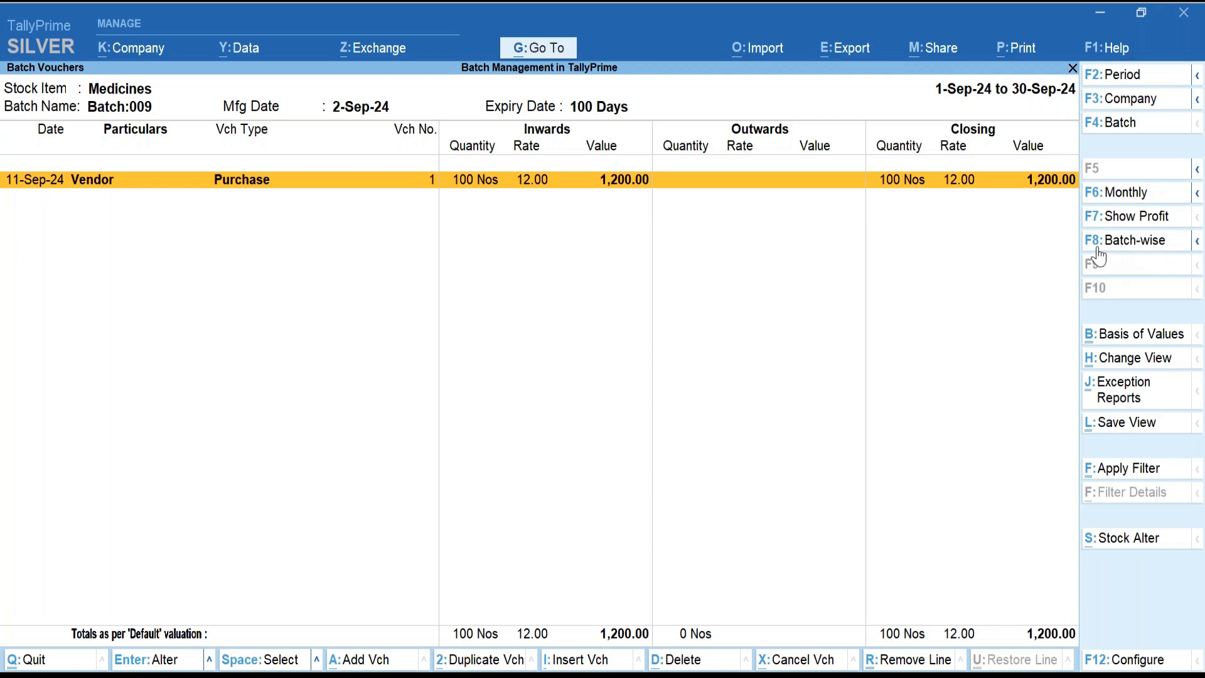
pyautogui.click(1120, 248)
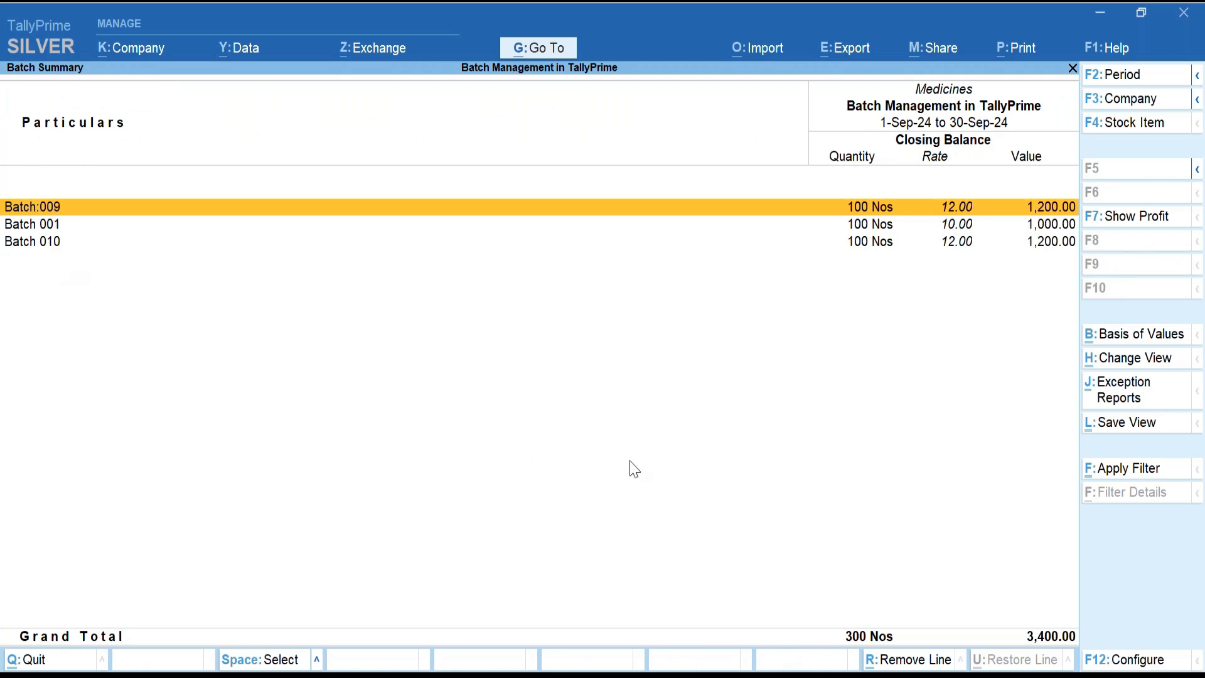
# Set Show Manufacturing Date, Show Expiry Date of Batches and Show number of days for Expiry to Yes.
pyautogui.click(1129, 667)
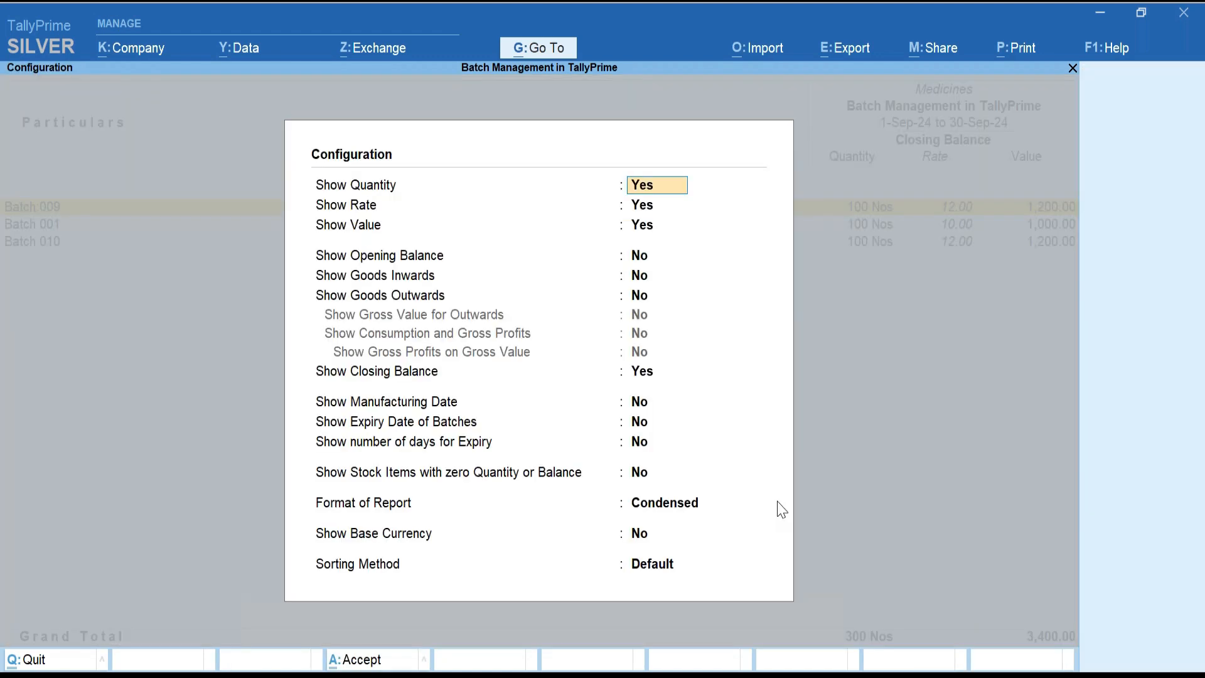
pyautogui.press('Down')
pyautogui.press('Down')
pyautogui.press('Down')
pyautogui.press('Down')
pyautogui.press('Down')
pyautogui.press('Down')
pyautogui.press('Down')
pyautogui.write('y')
pyautogui.press('Return')
pyautogui.write('y')
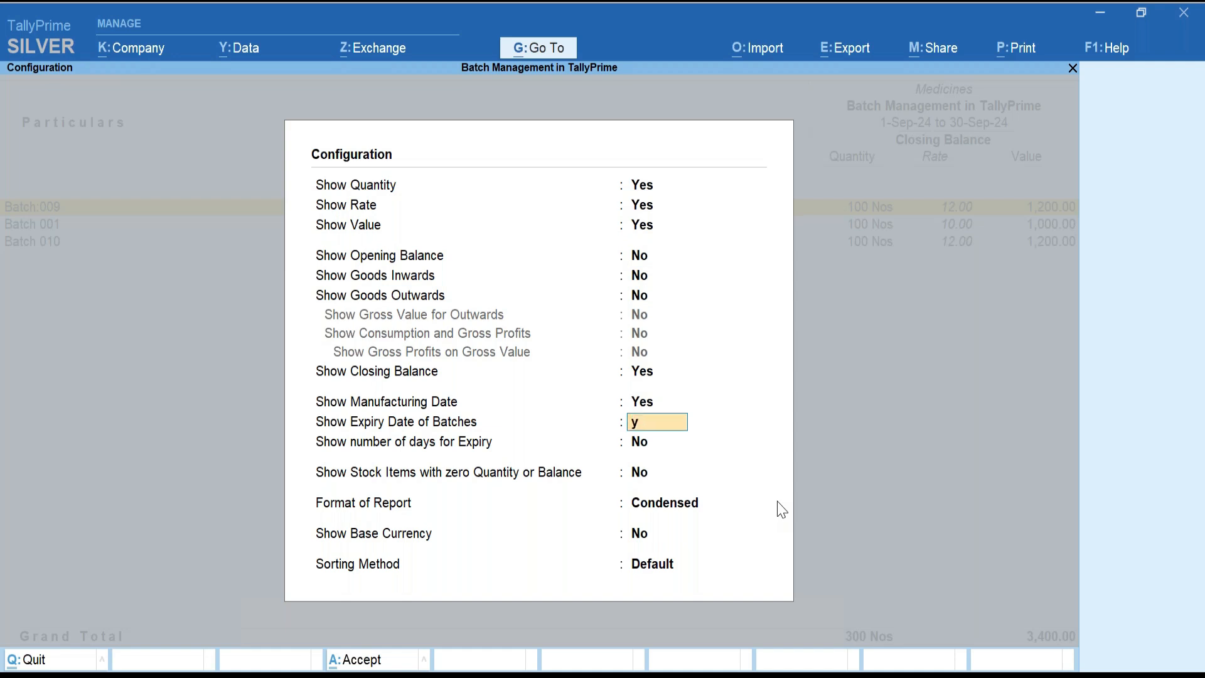
pyautogui.press('Return')
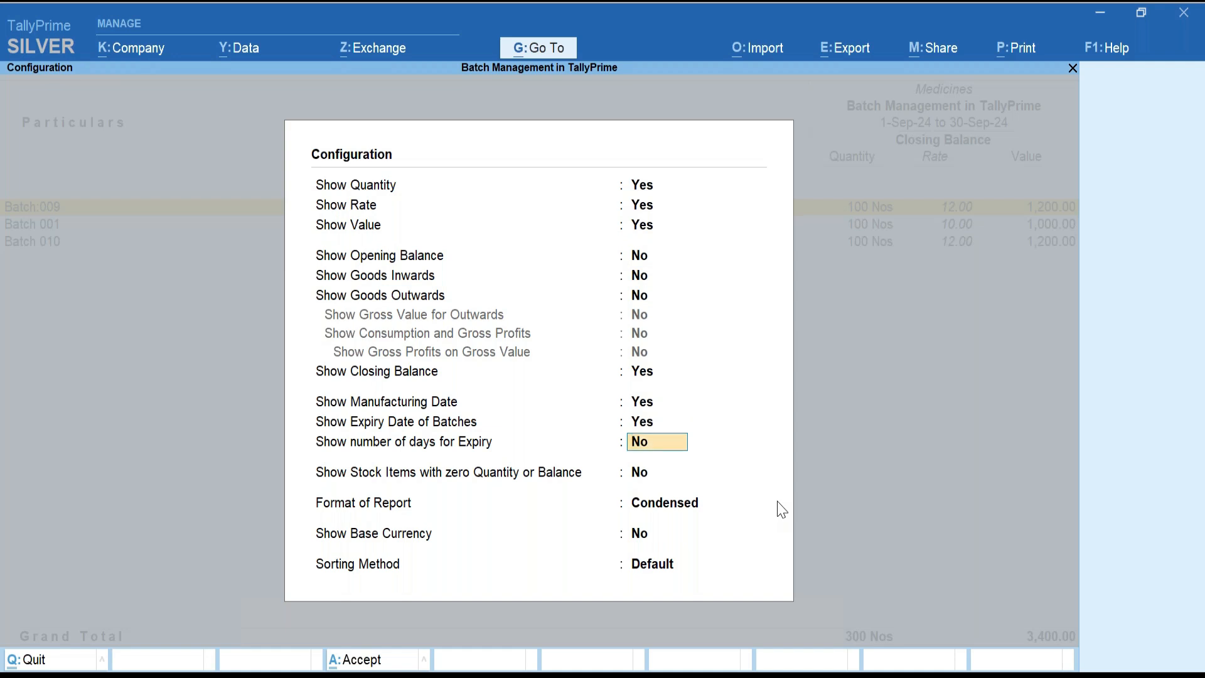
pyautogui.write('y')
pyautogui.press('Return')
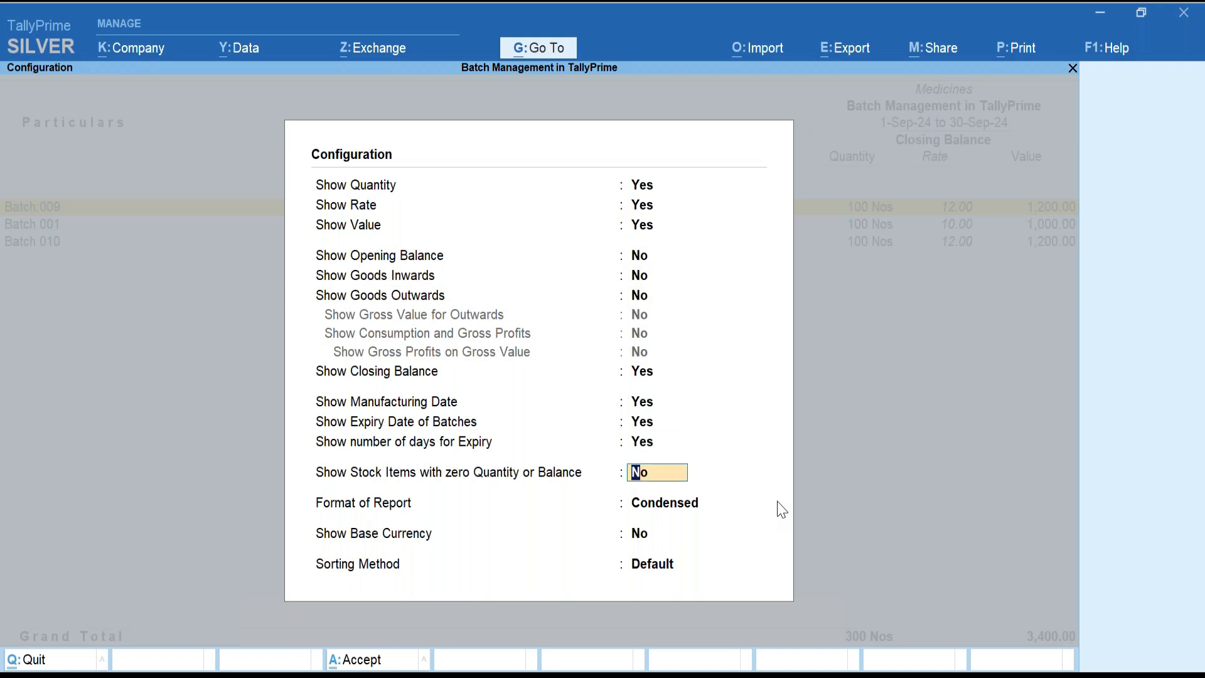
pyautogui.hotkey('ctrl', 'a')
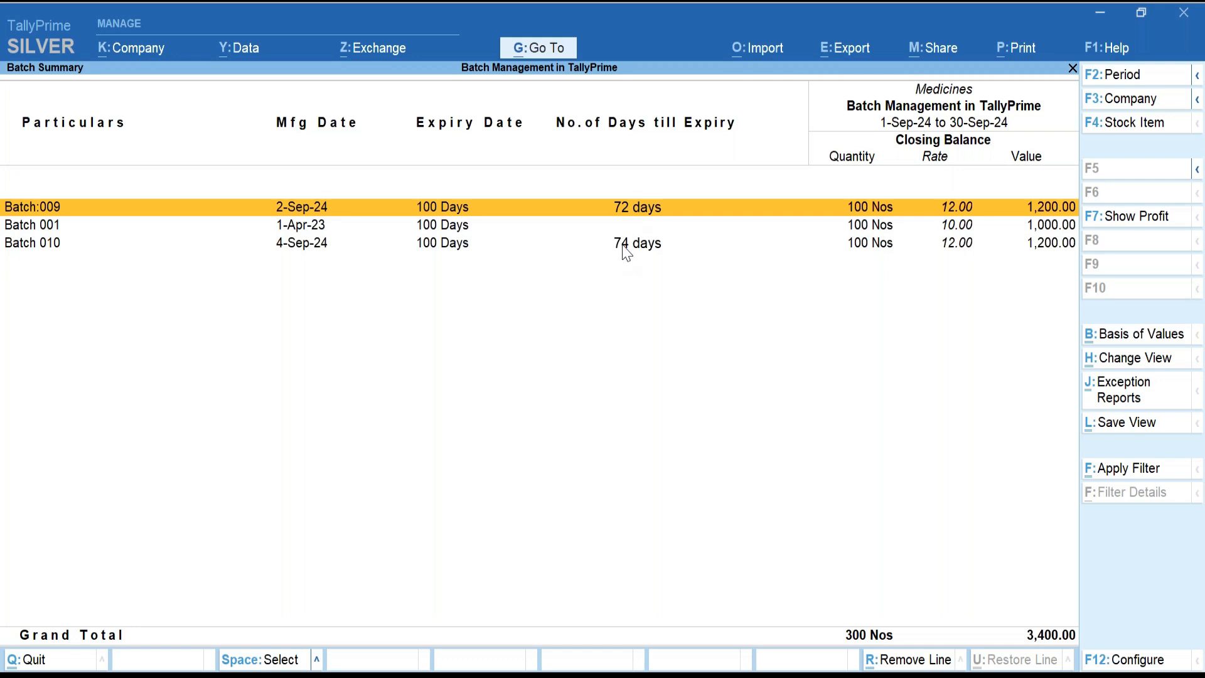
# Set the Batch Summary period from 1-Apr-24 to 31-Mar-25.
pyautogui.click(1109, 77)
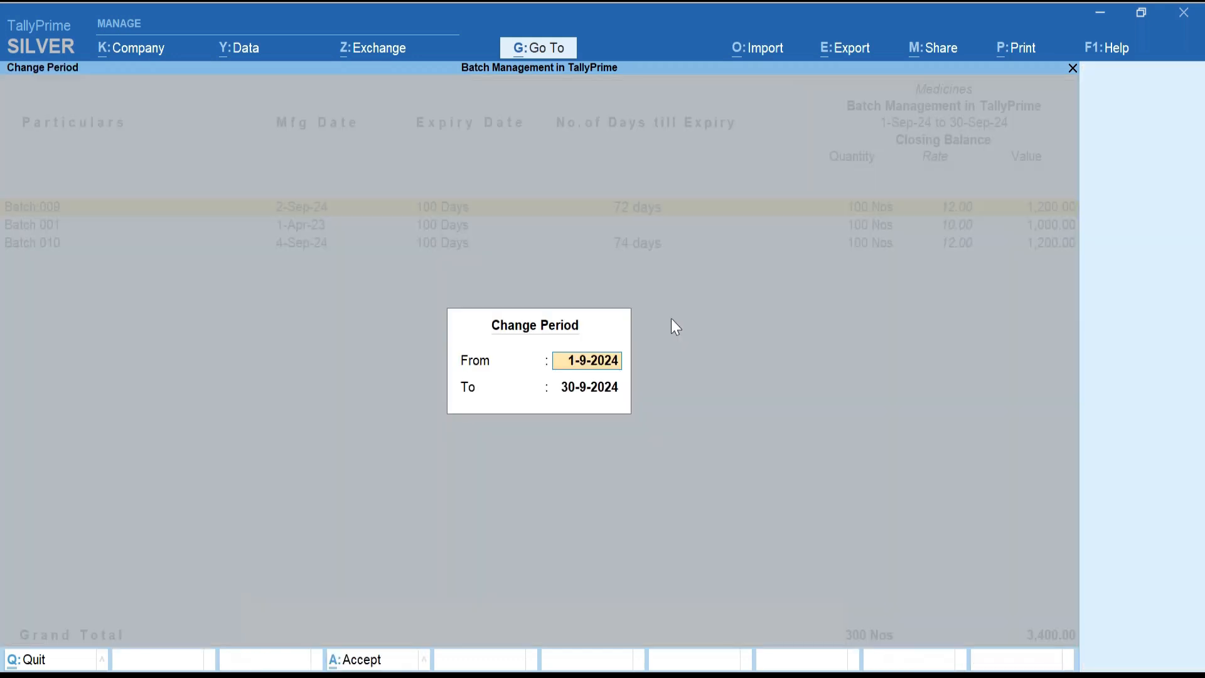
pyautogui.press('Down')
pyautogui.press('Up')
pyautogui.write('a')
pyautogui.press('BackSpace')
pyautogui.write('apr')
pyautogui.press('Return')
pyautogui.write('march')
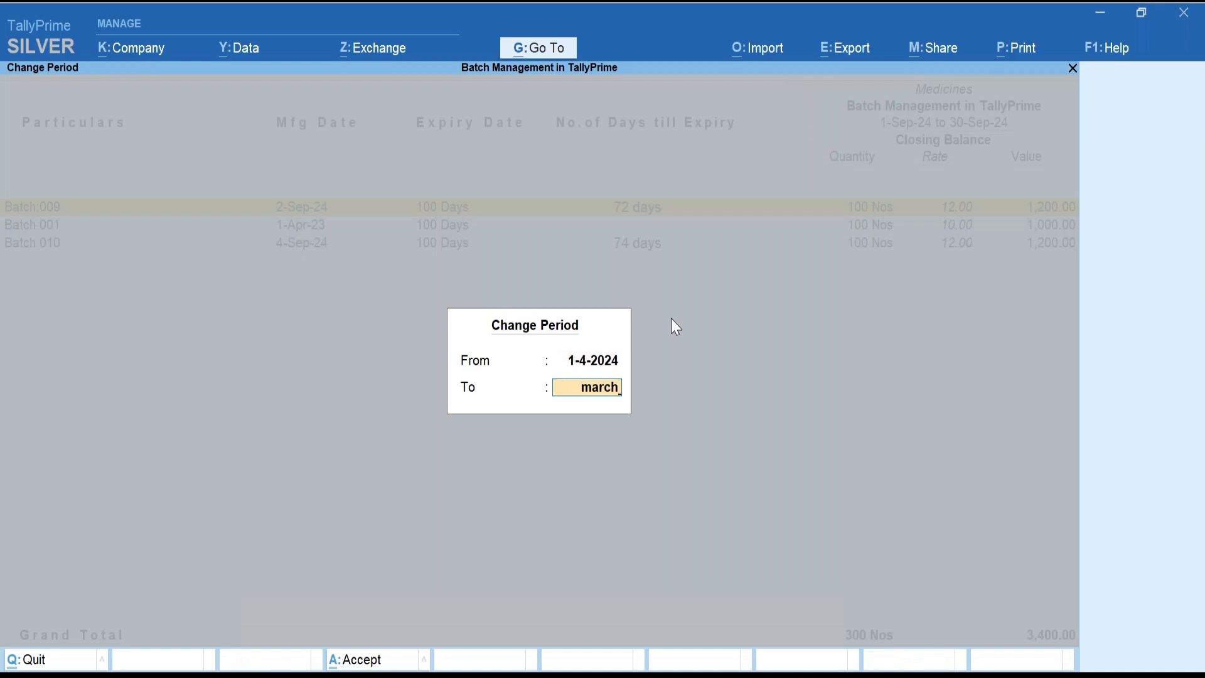
pyautogui.press('Return')
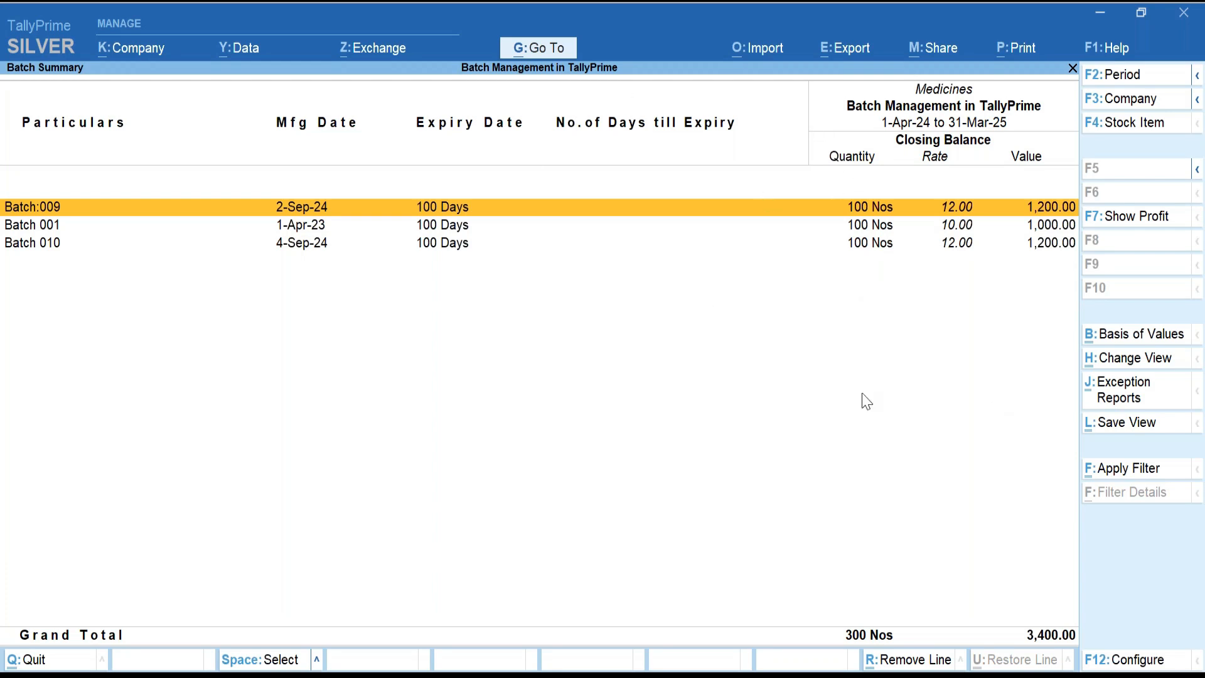
# Reopen the Medicines Batch Summary via Go To search 'Batch Summ', then exit to Gateway of Tally.
pyautogui.press('Return')
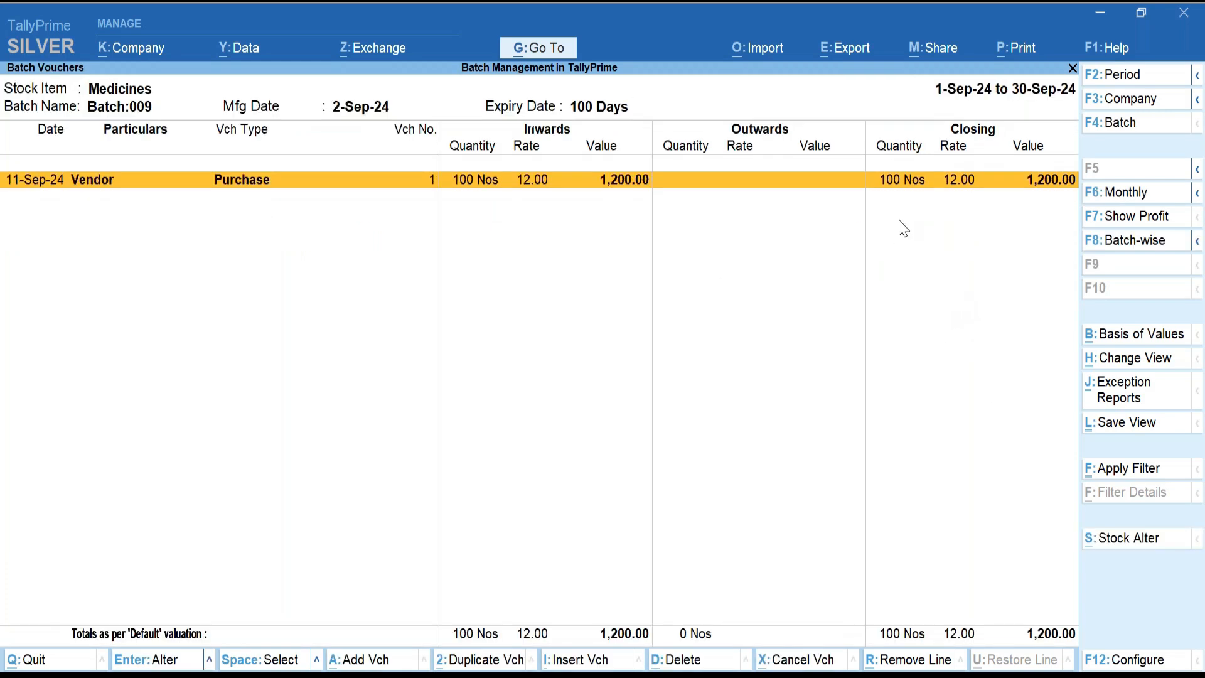
pyautogui.press('Escape')
pyautogui.press('Escape')
pyautogui.press('Escape')
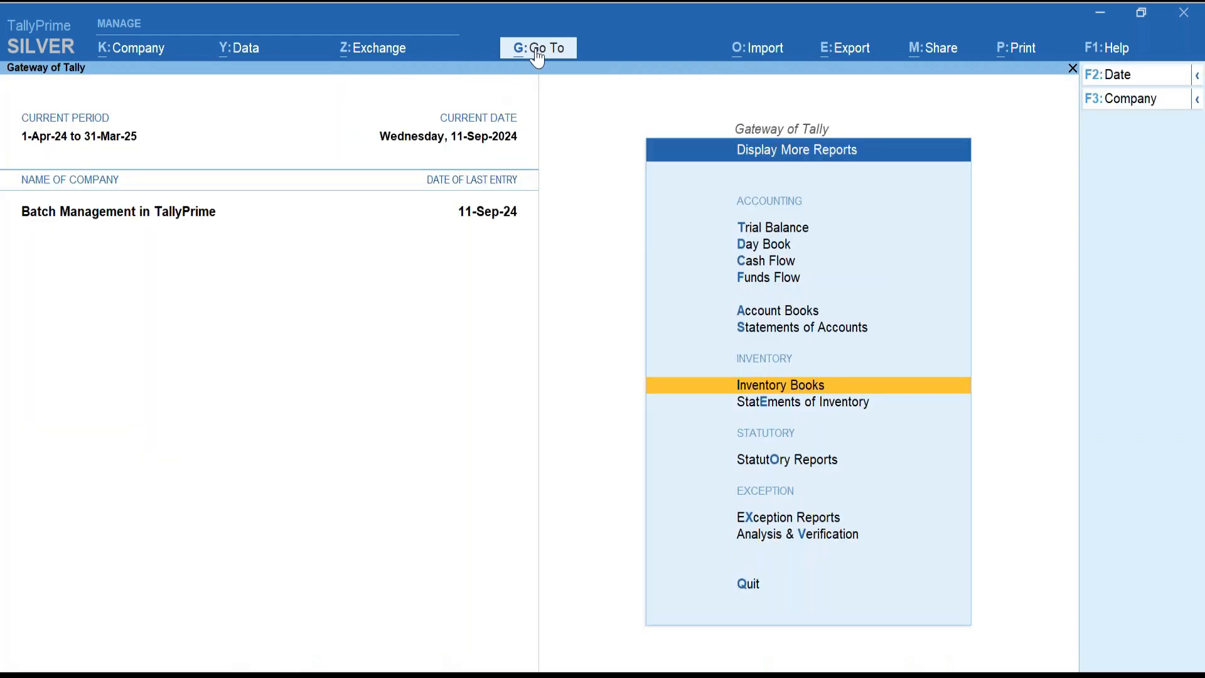
pyautogui.click(552, 55)
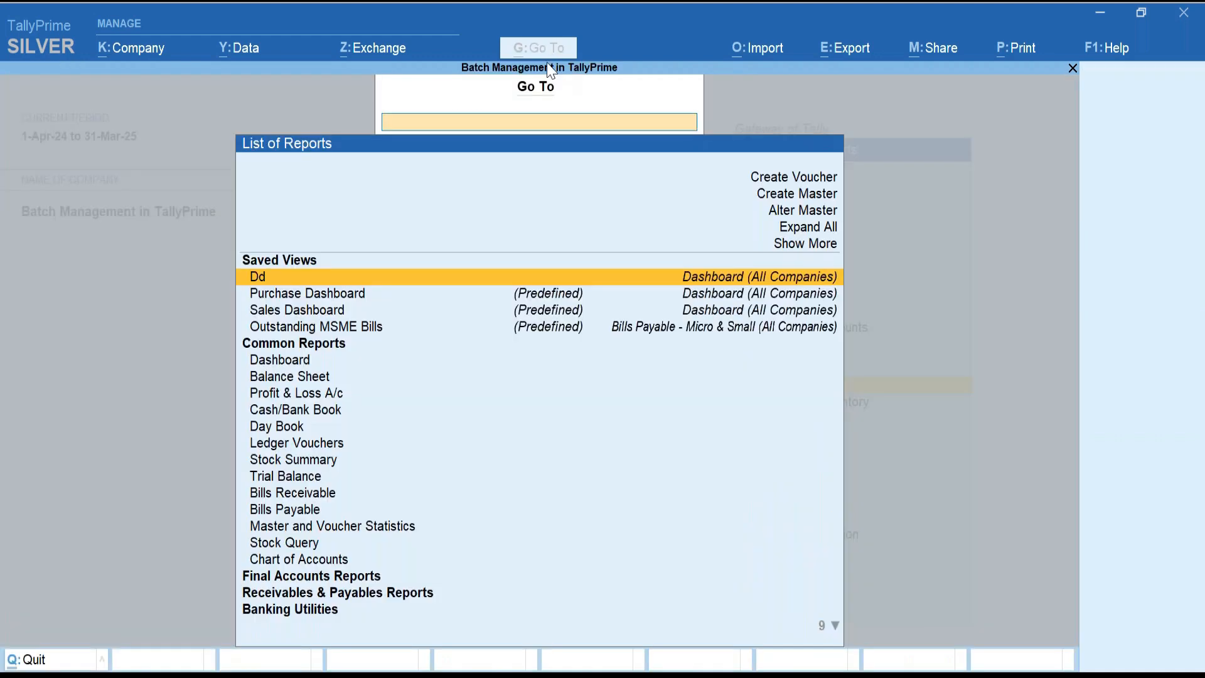
pyautogui.write('Batch Summ')
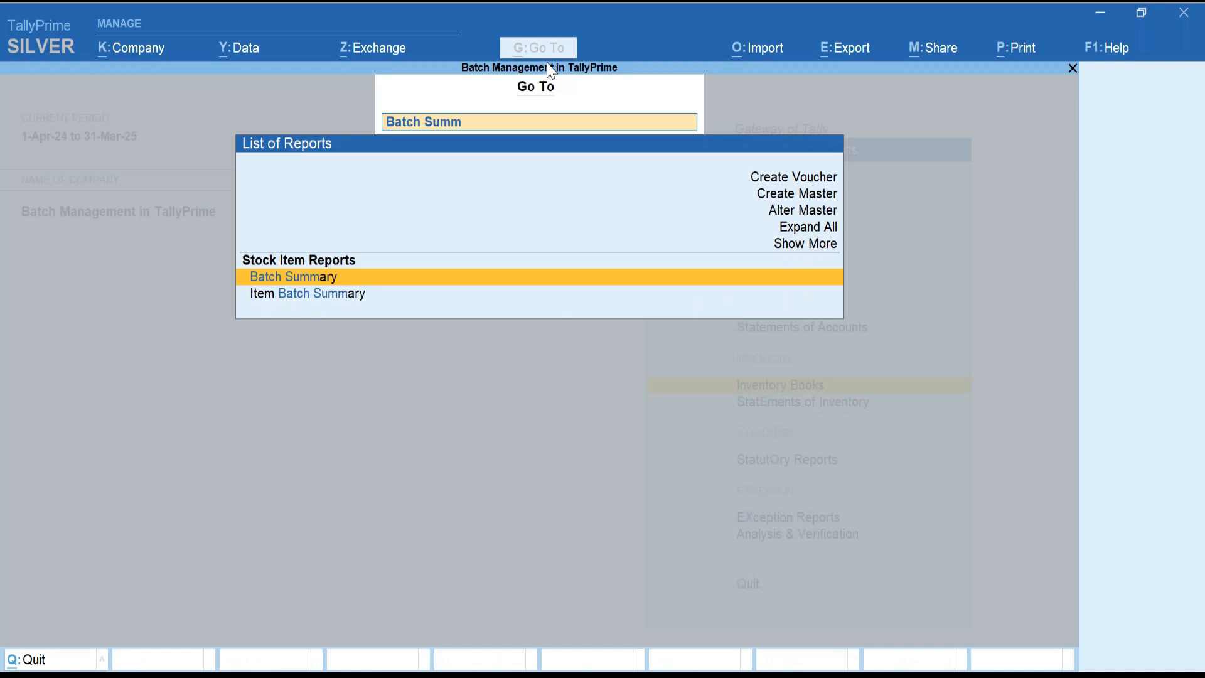
pyautogui.press('Return')
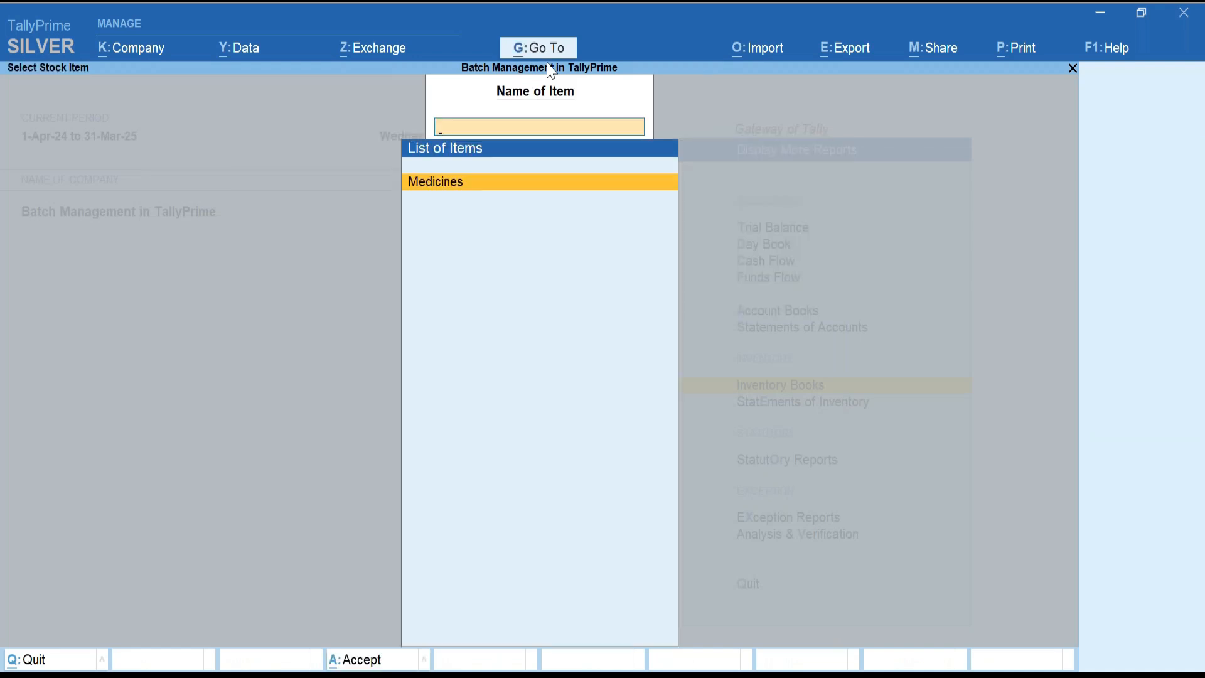
pyautogui.press('Return')
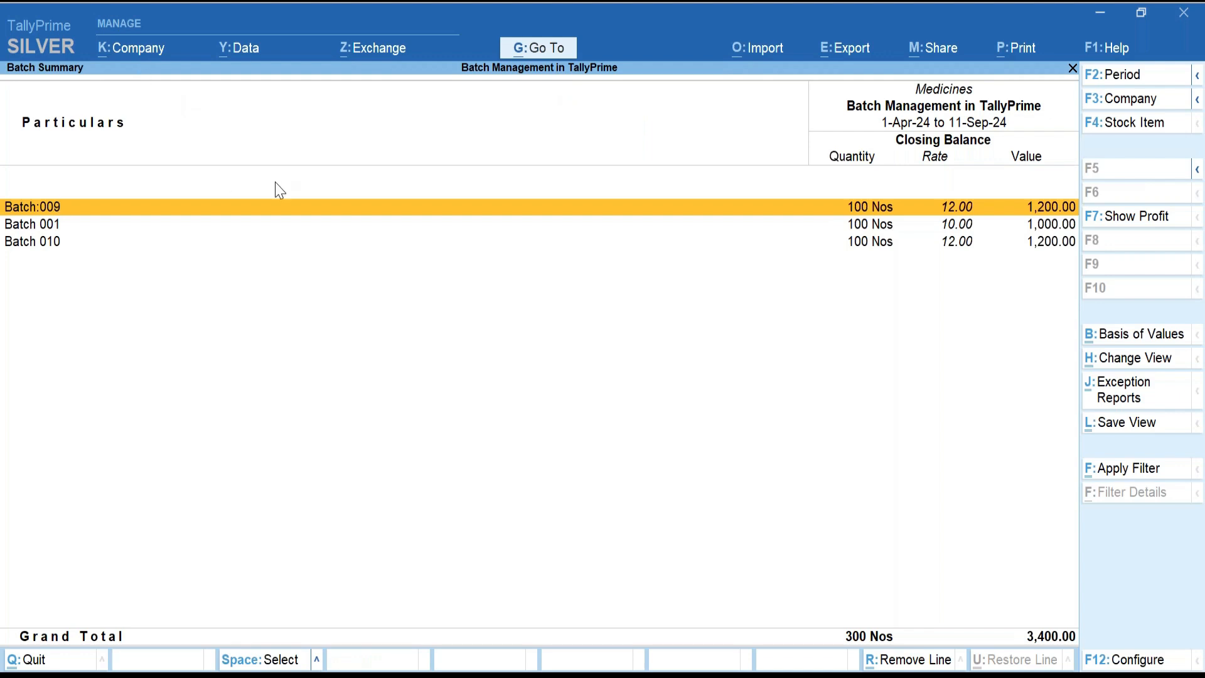
pyautogui.press('Escape')
pyautogui.press('Escape')
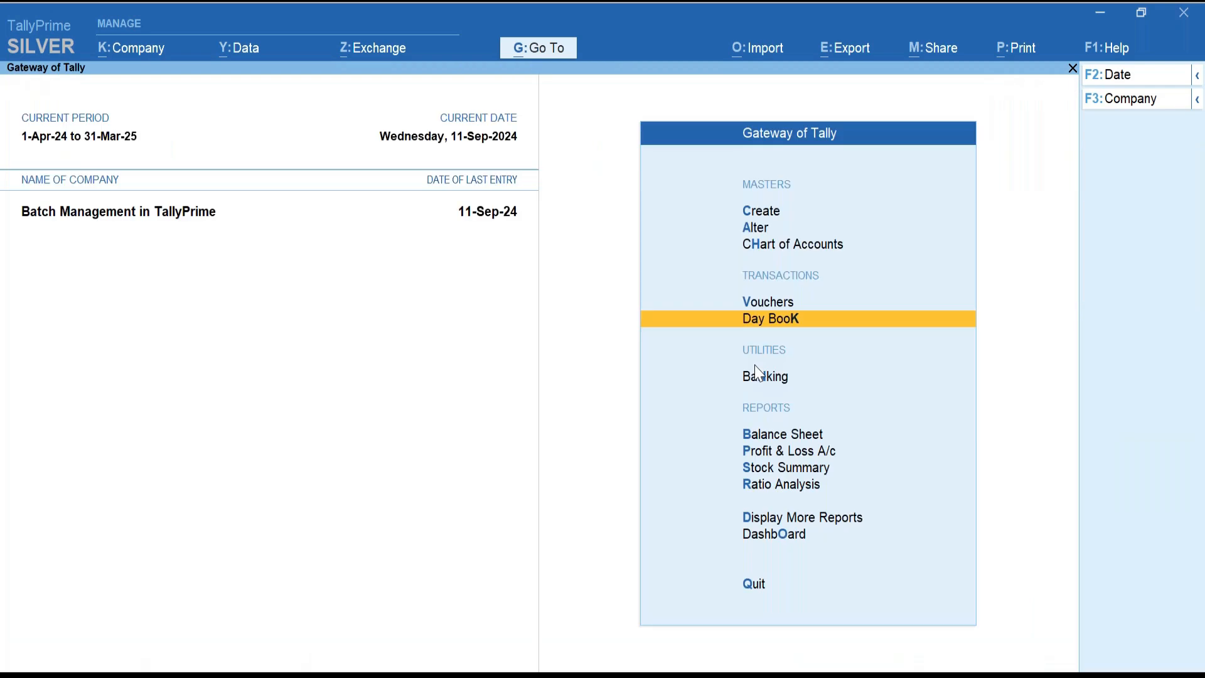
# Start a Sales voucher dated 30-Sep-24 with Cash as the party account.
pyautogui.click(823, 305)
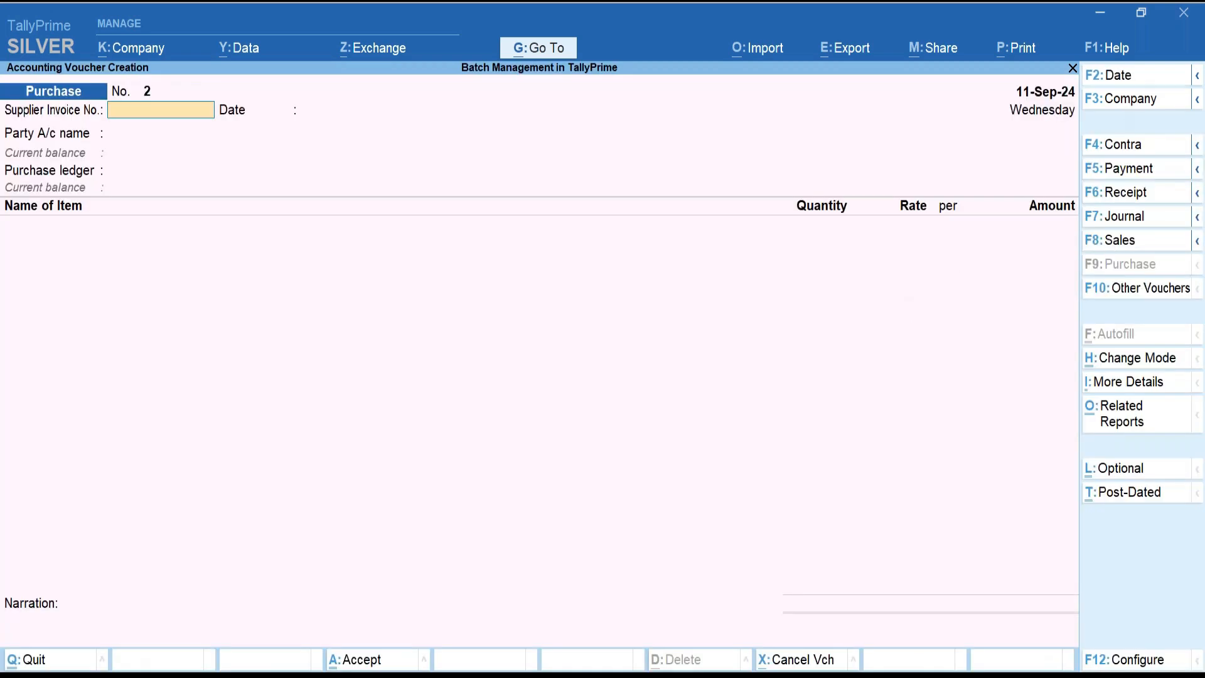
pyautogui.click(1121, 75)
pyautogui.write('30-9')
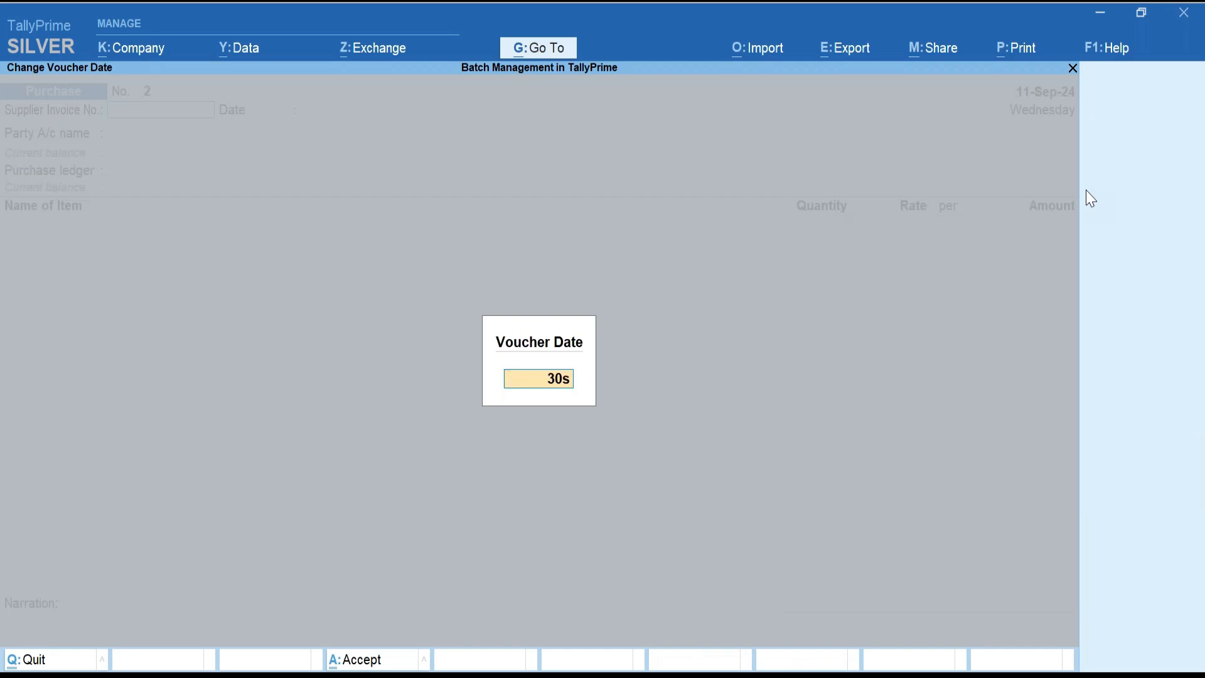
pyautogui.press('Return')
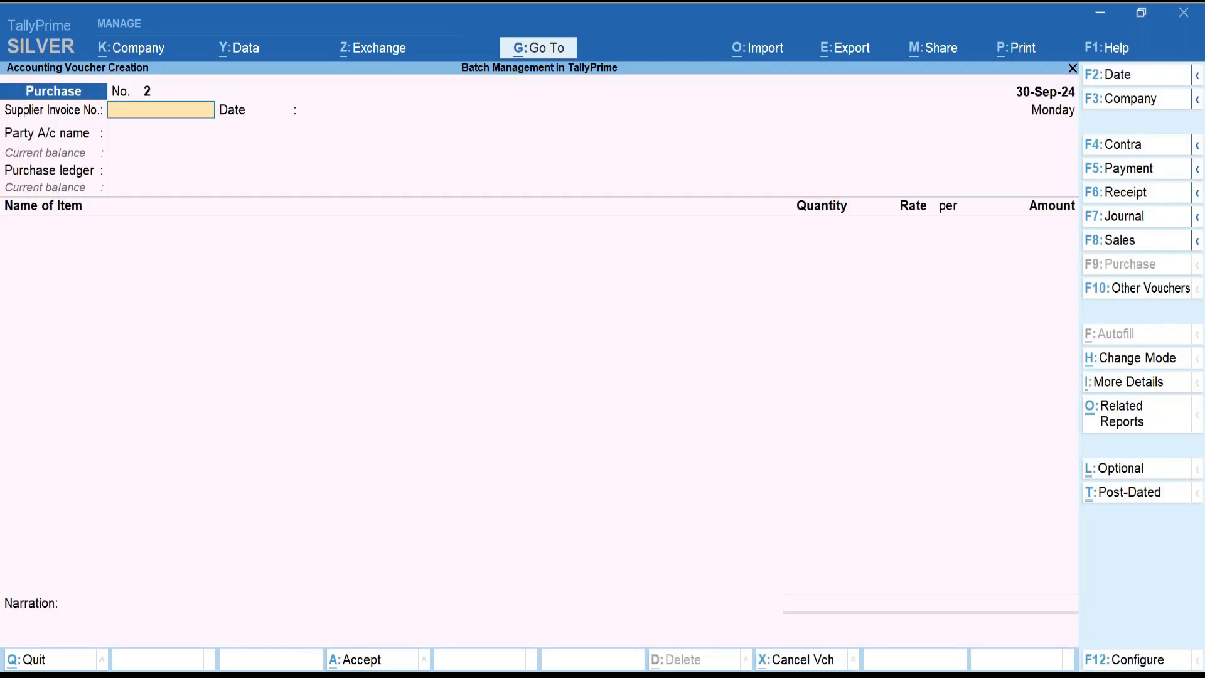
pyautogui.click(1130, 242)
pyautogui.press('Return')
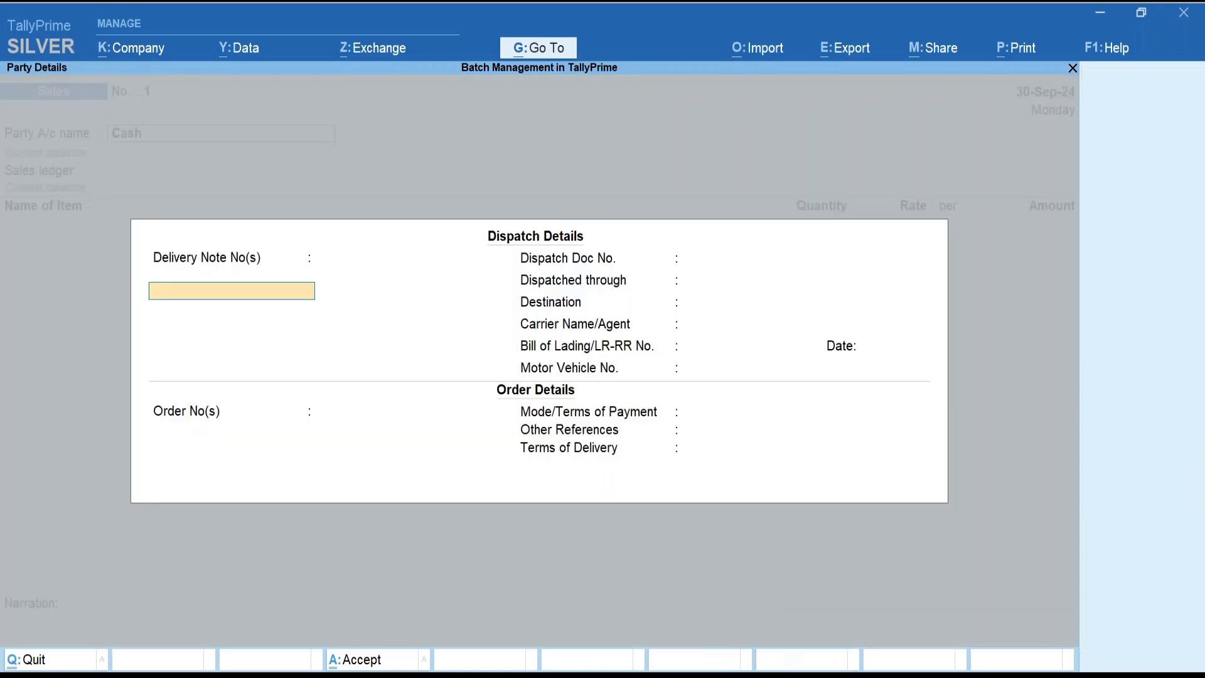
pyautogui.hotkey('ctrl', 'a')
# Create a new 'Sales' ledger under Sales Accounts and select Medicines as the item sold.
pyautogui.hotkey('ctrl', 'a')
pyautogui.press('Return')
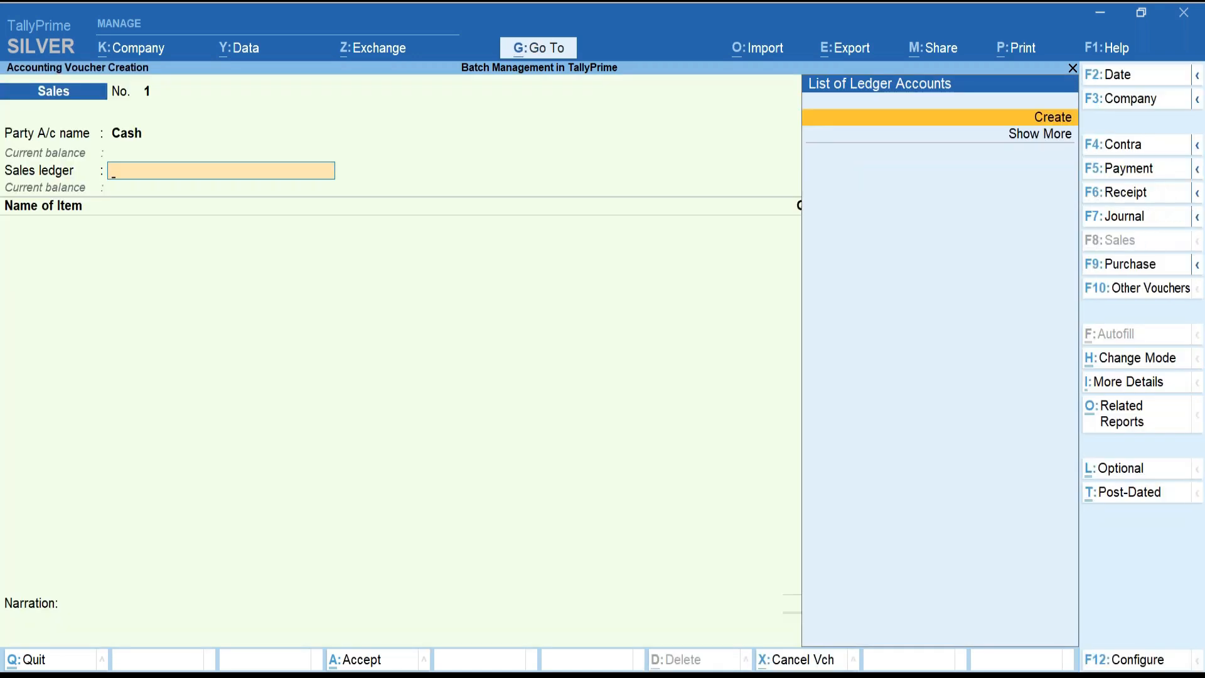
pyautogui.write('Sales')
pyautogui.press('Return')
pyautogui.press('Return')
pyautogui.press('Return')
pyautogui.write('Sa')
pyautogui.press('Return')
pyautogui.hotkey('ctrl', 'a')
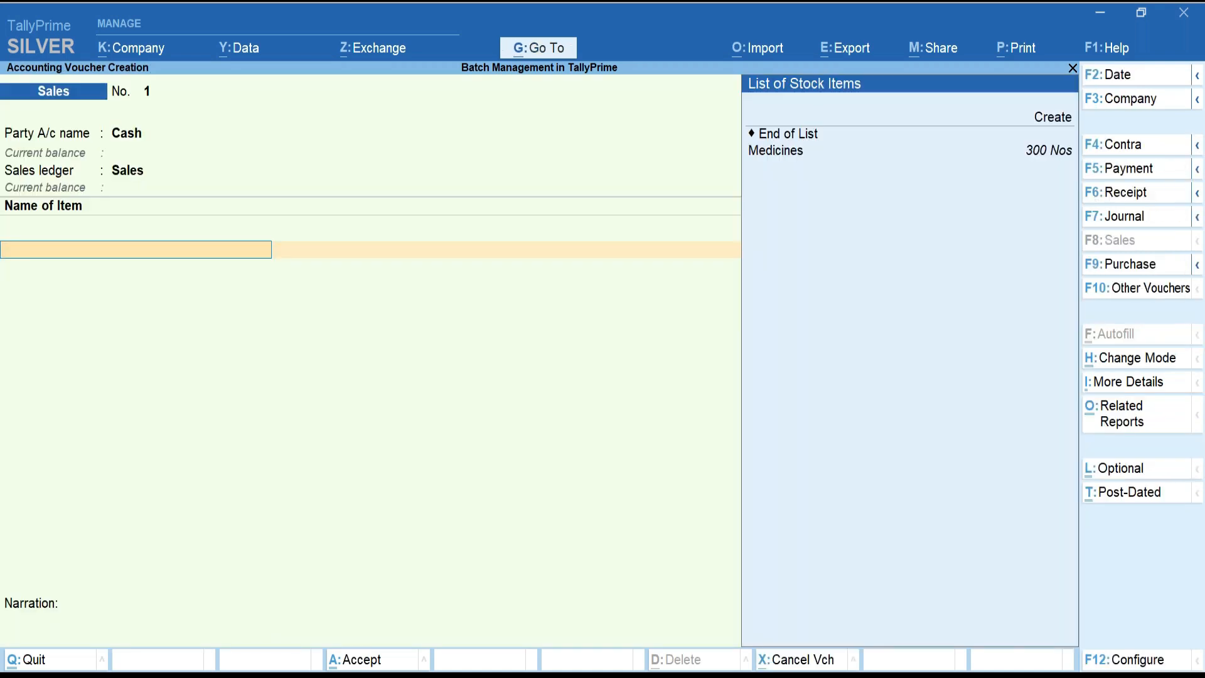
pyautogui.press('Down')
pyautogui.press('Down')
pyautogui.press('Return')
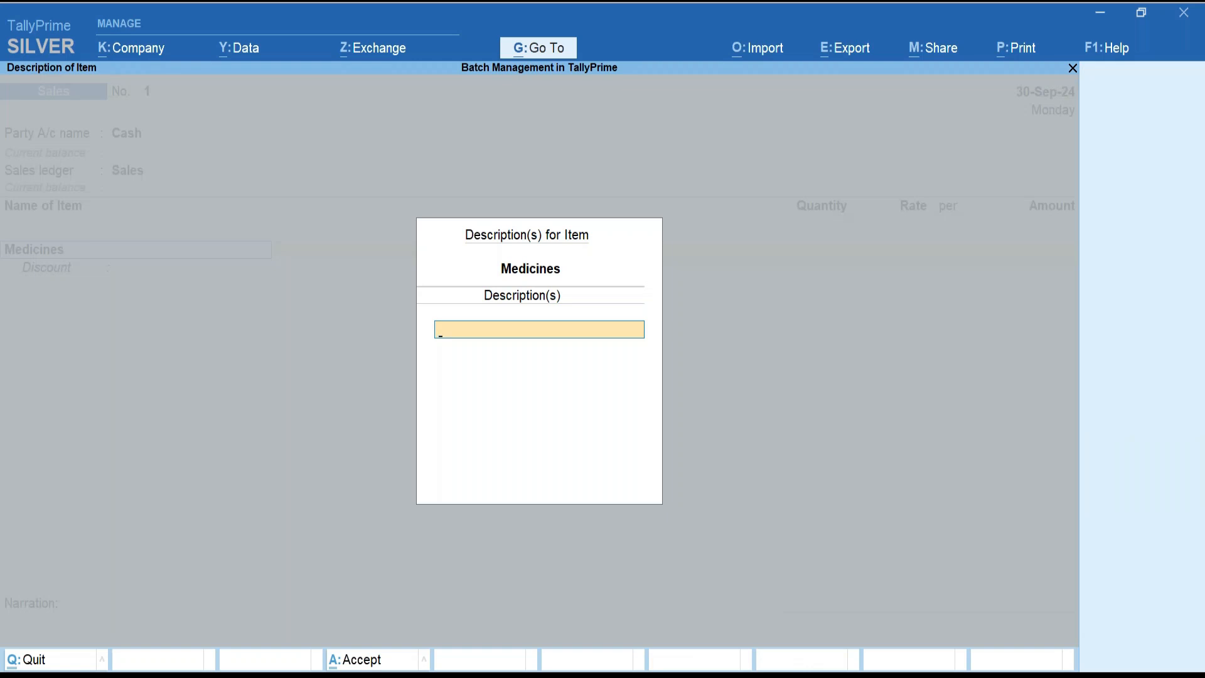
# Allocate Medicines from Batch 001: 75 Nos at rate 15.00, totalling 1,125.00.
pyautogui.press('Return')
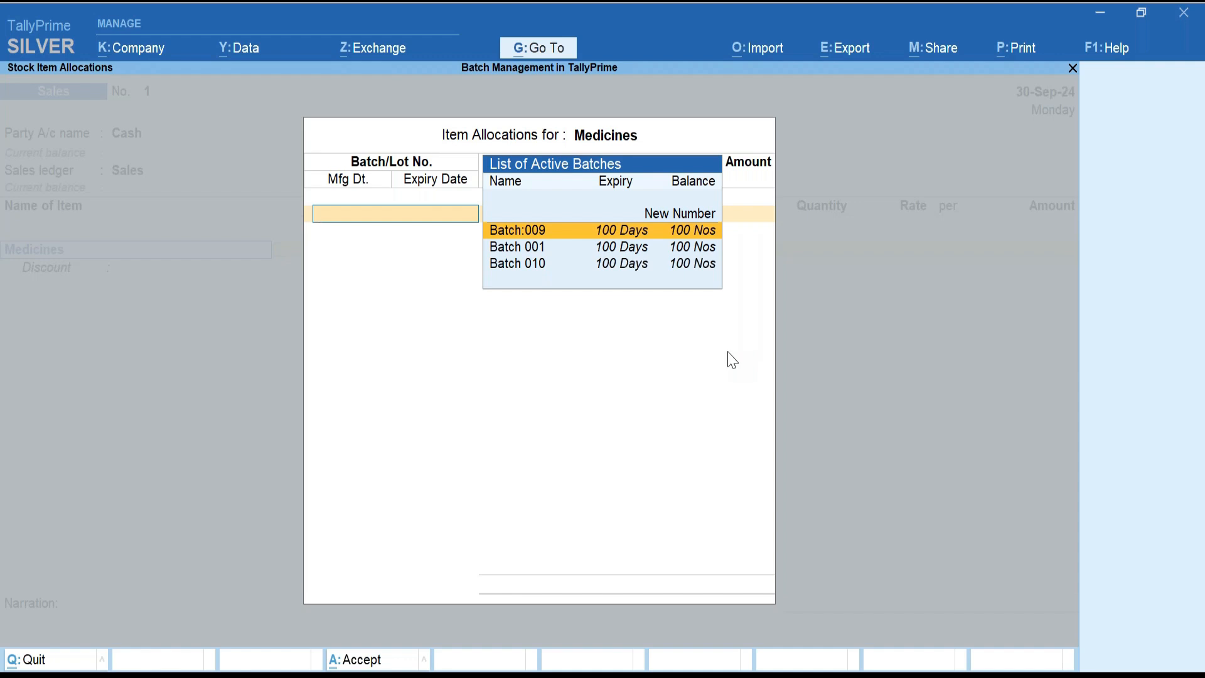
pyautogui.press('Down')
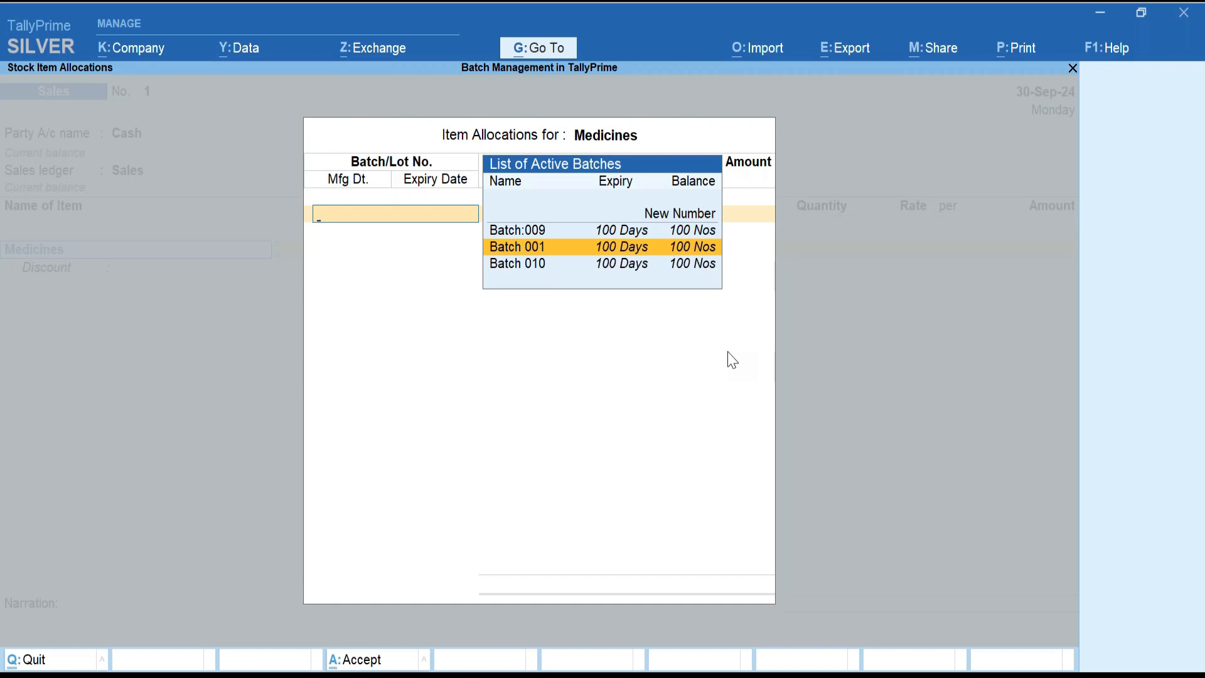
pyautogui.press('Return')
pyautogui.write('75')
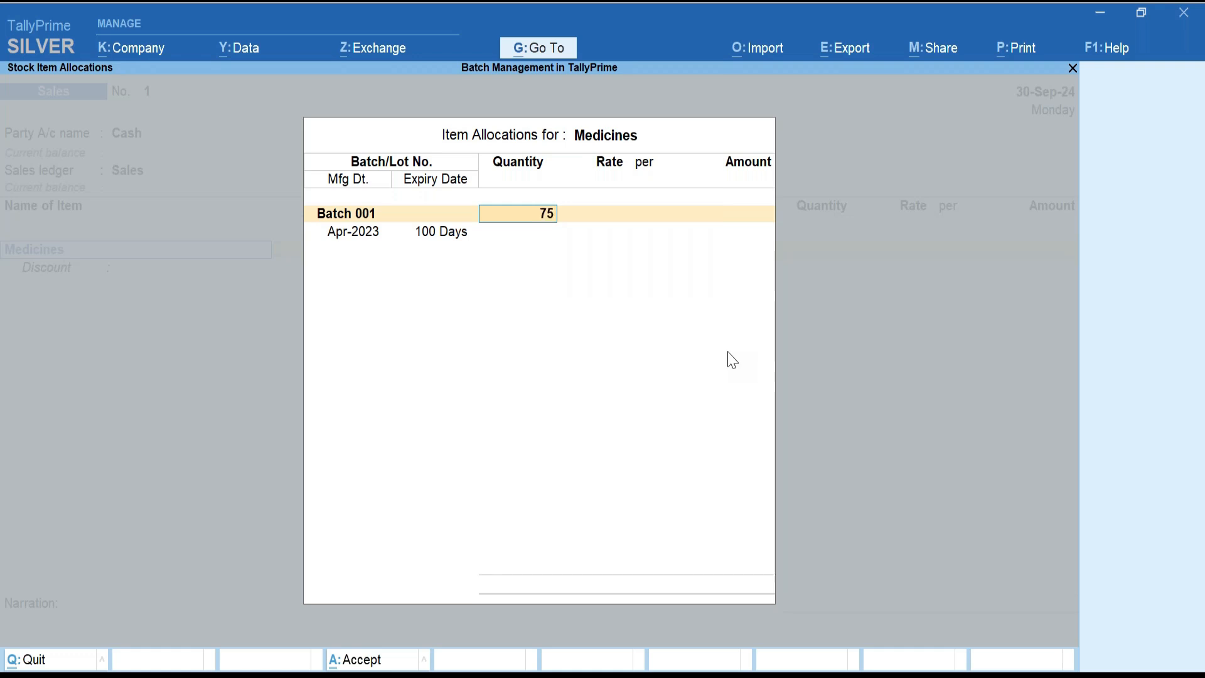
pyautogui.press('Return')
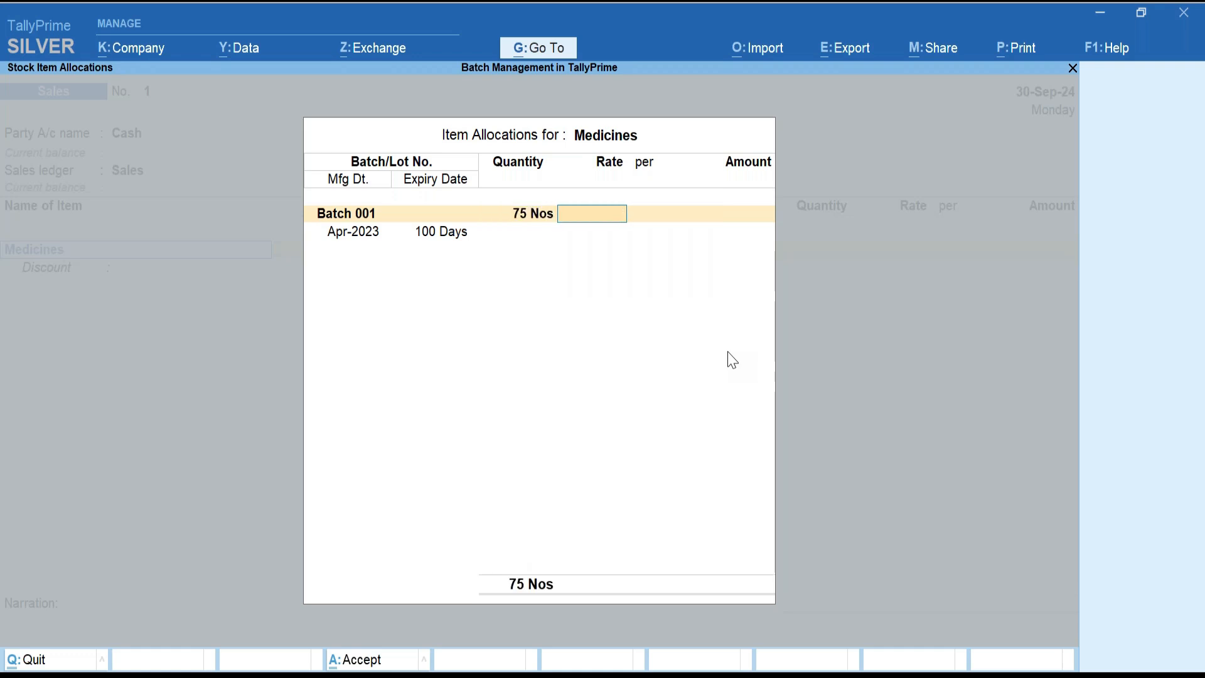
pyautogui.write('15')
pyautogui.press('Return')
pyautogui.press('Return')
pyautogui.press('Return')
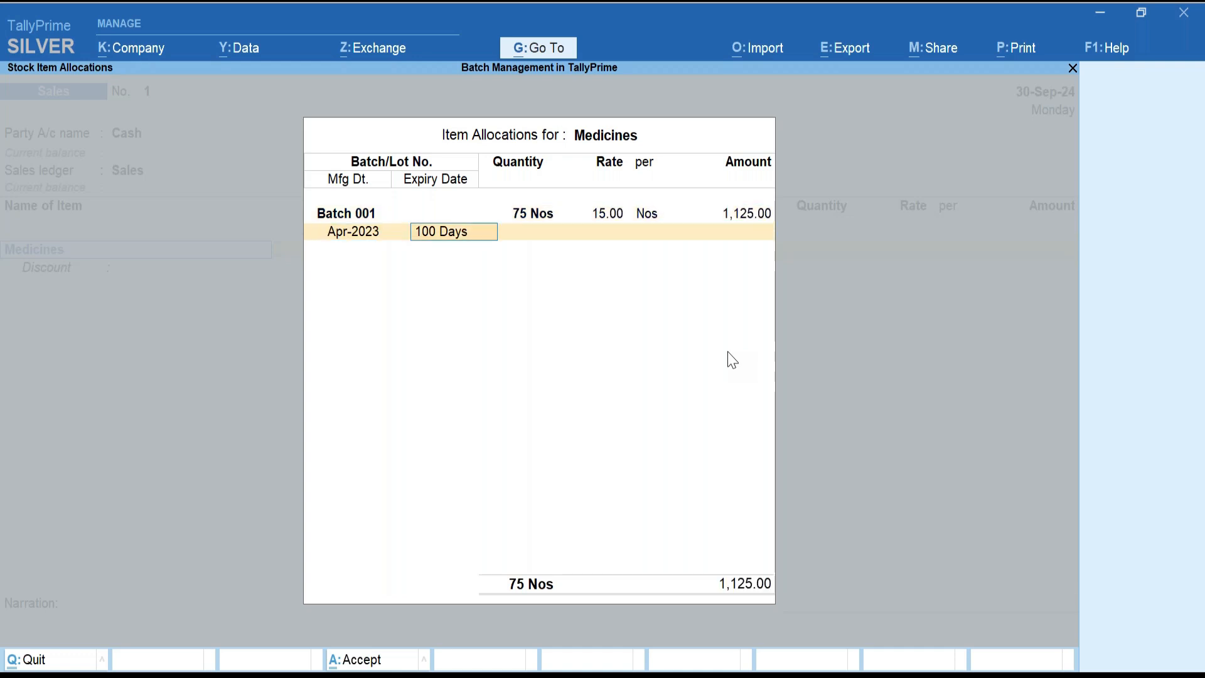
pyautogui.press('Return')
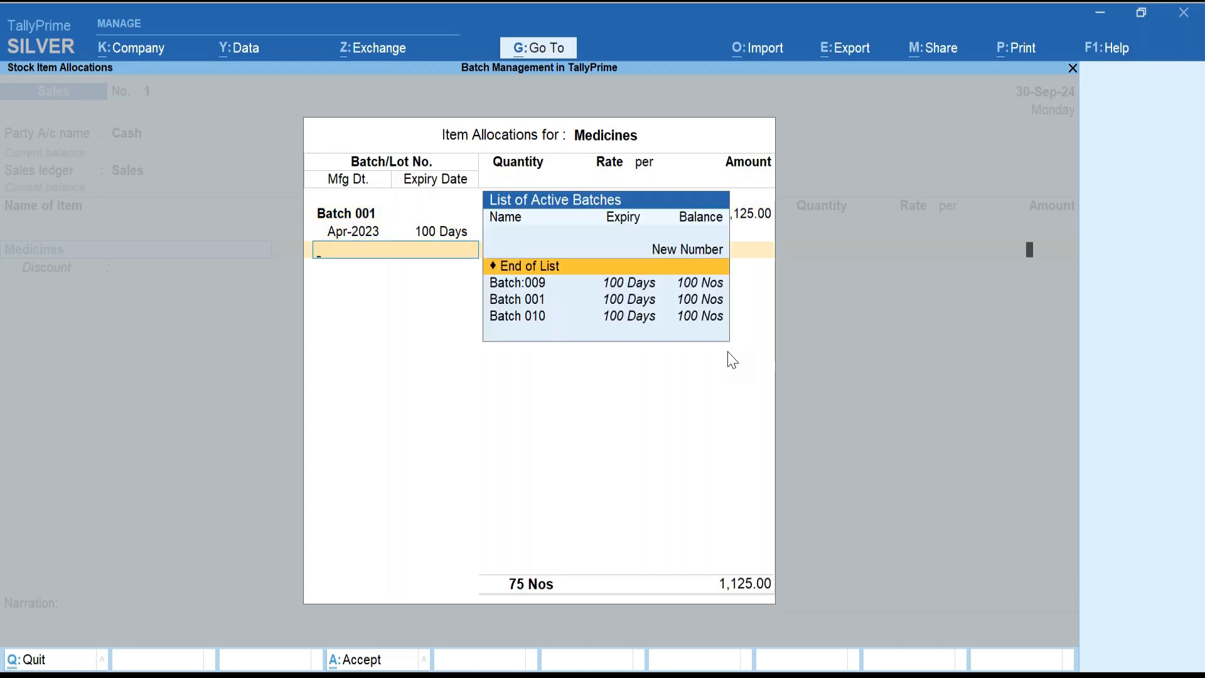
pyautogui.press('Return')
pyautogui.press('Return')
pyautogui.press('Return')
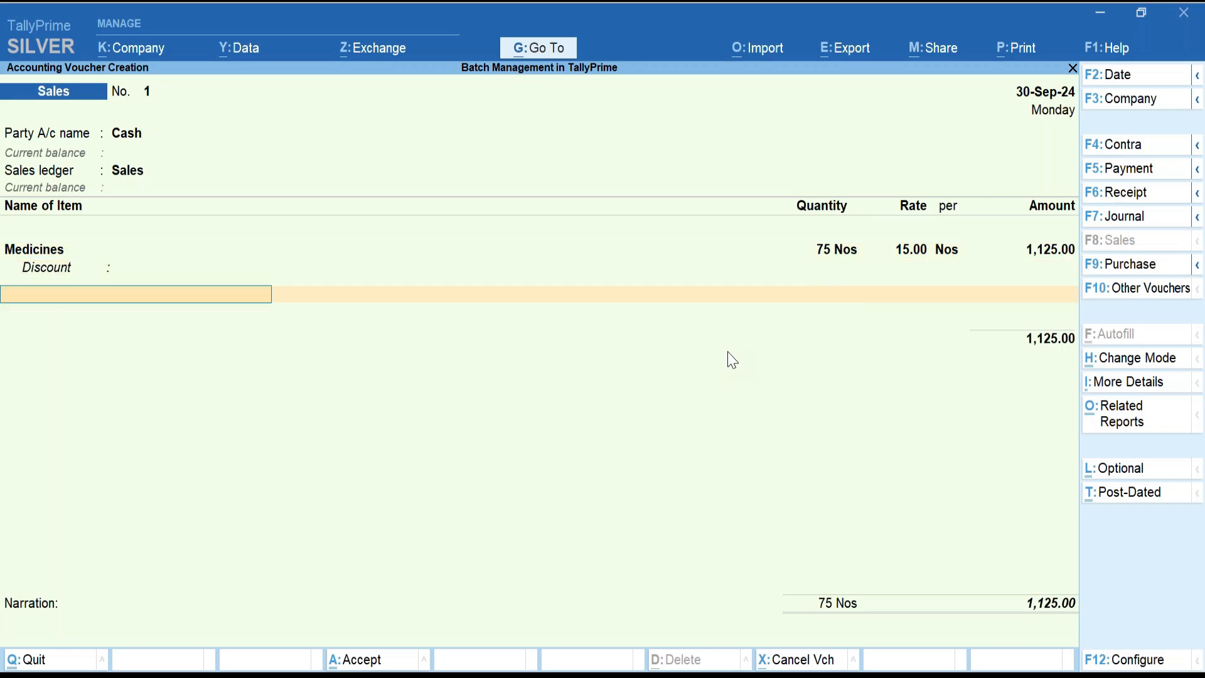
pyautogui.press('Return')
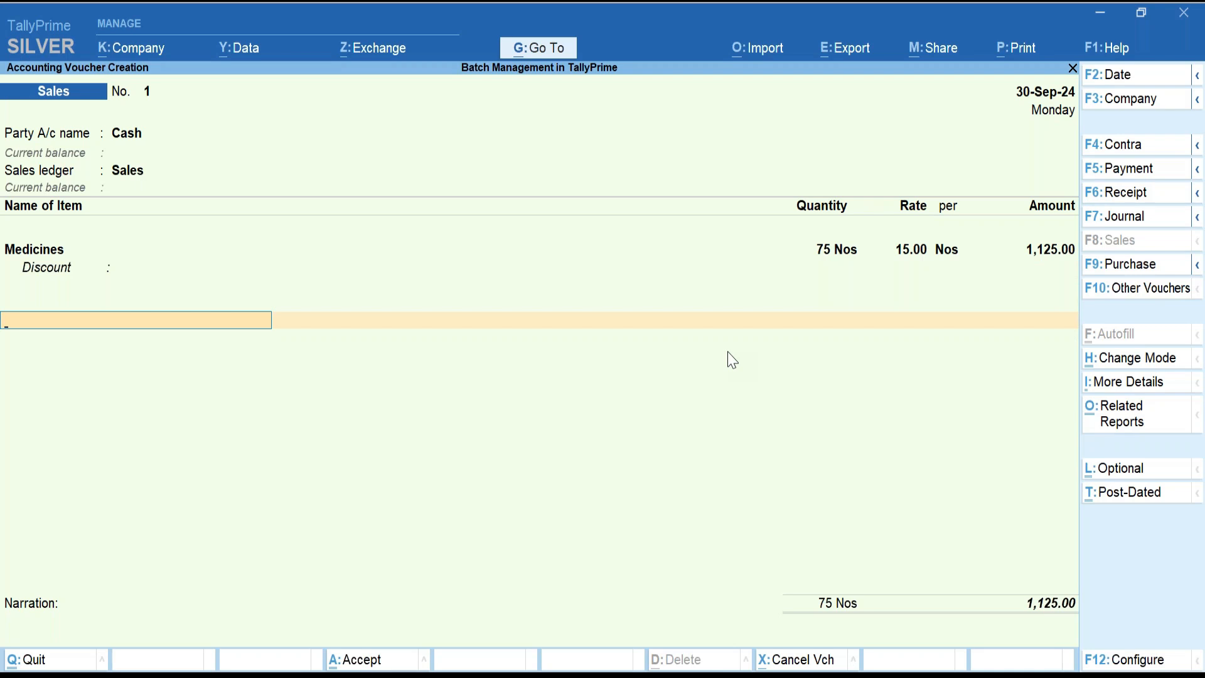
pyautogui.hotkey('alt', 'p')
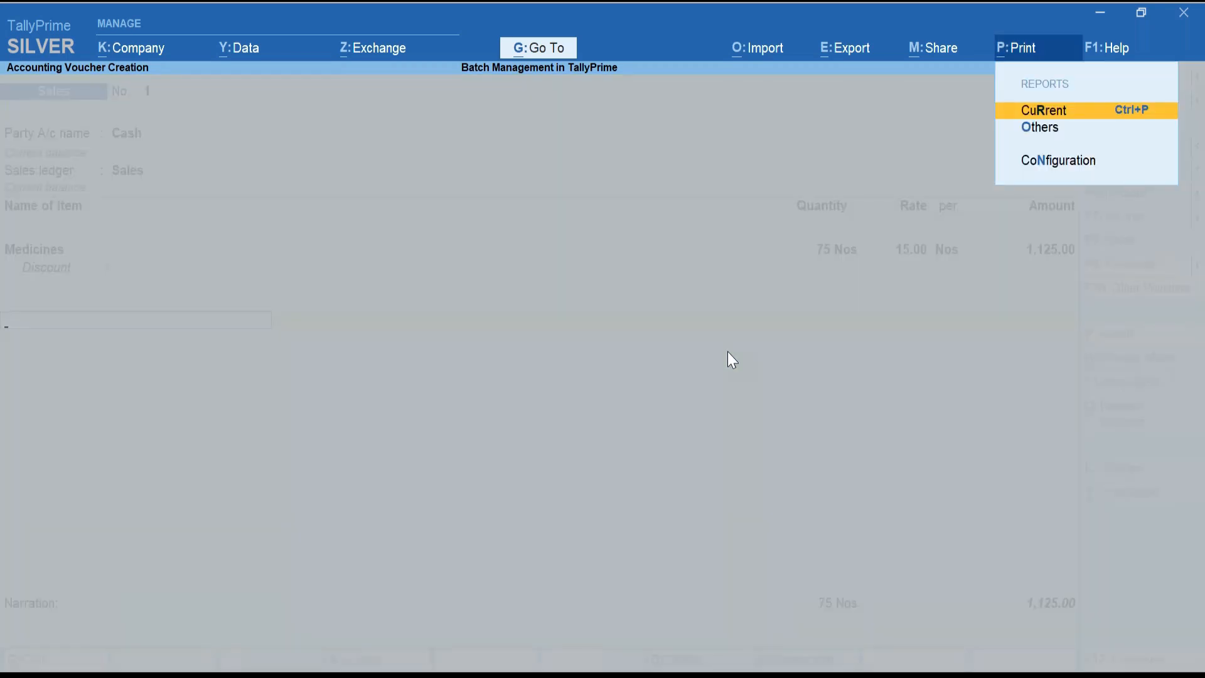
# Review the current invoice's print configuration, including the Show Batch details setting.
pyautogui.press('Return')
pyautogui.press('Left')
pyautogui.press('Left')
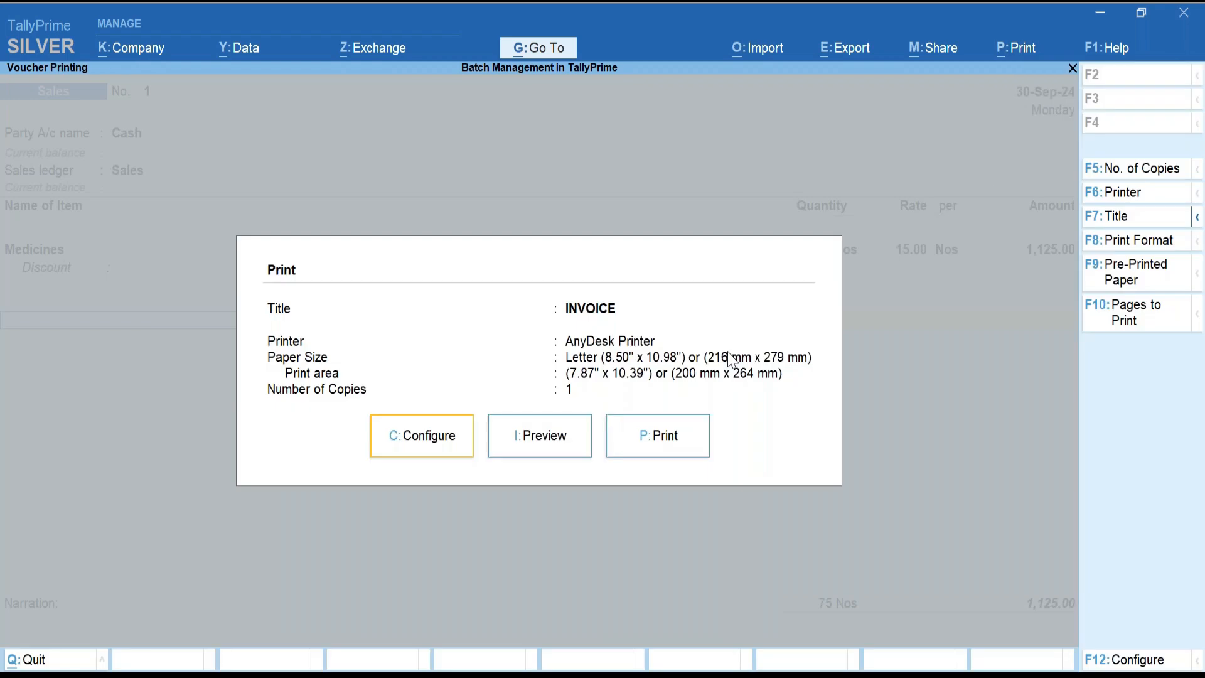
pyautogui.press('Return')
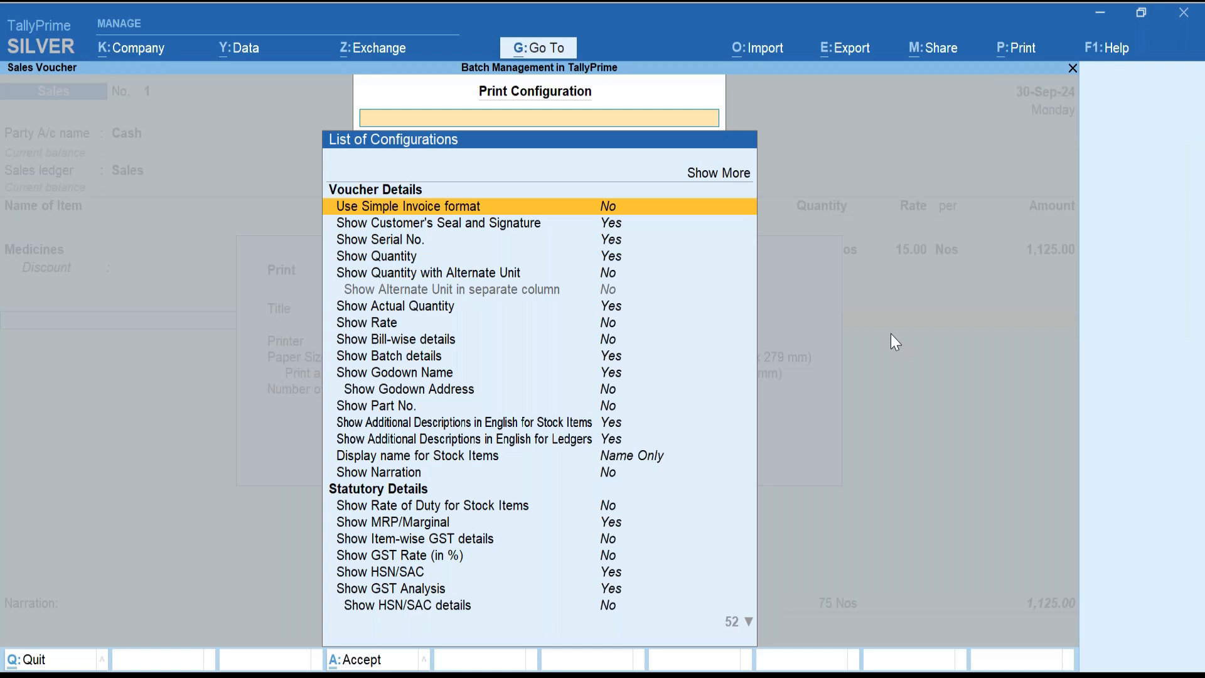
pyautogui.click(471, 359)
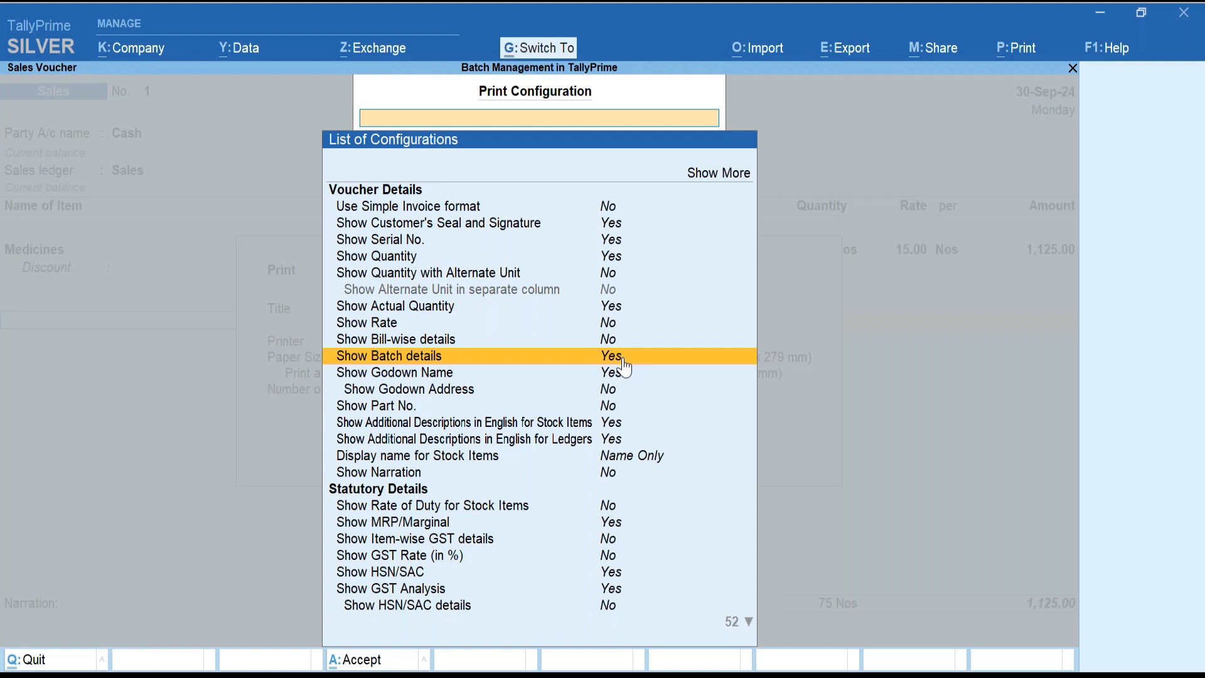
pyautogui.hotkey('ctrl', 'a')
# Preview the sales invoice, zooming in to check 75 Nos of Medicines for 1,125.00.
pyautogui.press('Right')
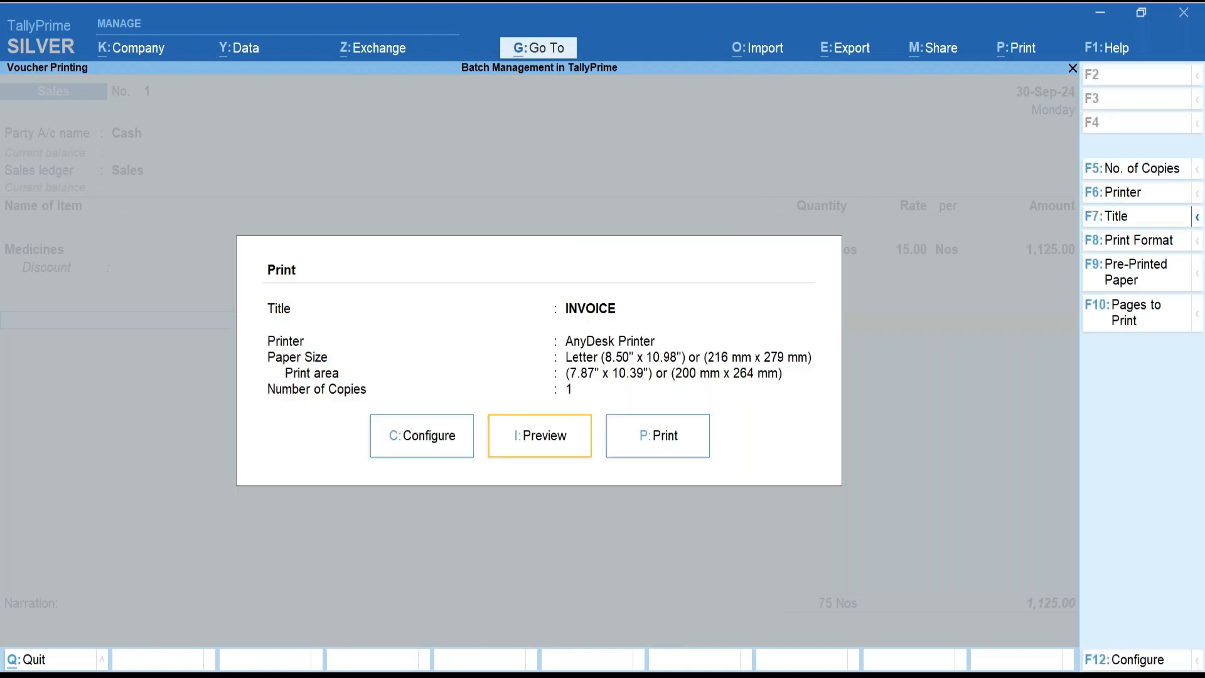
pyautogui.press('Return')
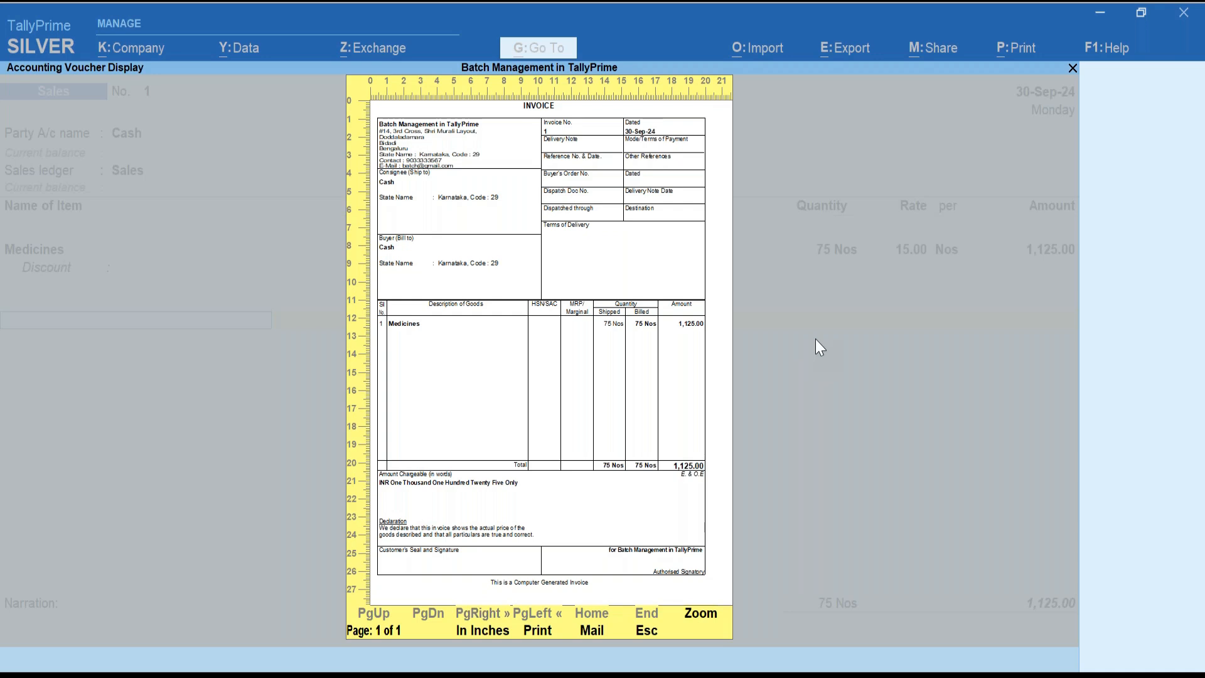
pyautogui.hotkey('alt', 'z')
pyautogui.scroll(-2, 815, 414)
pyautogui.scroll(-2, 819, 420)
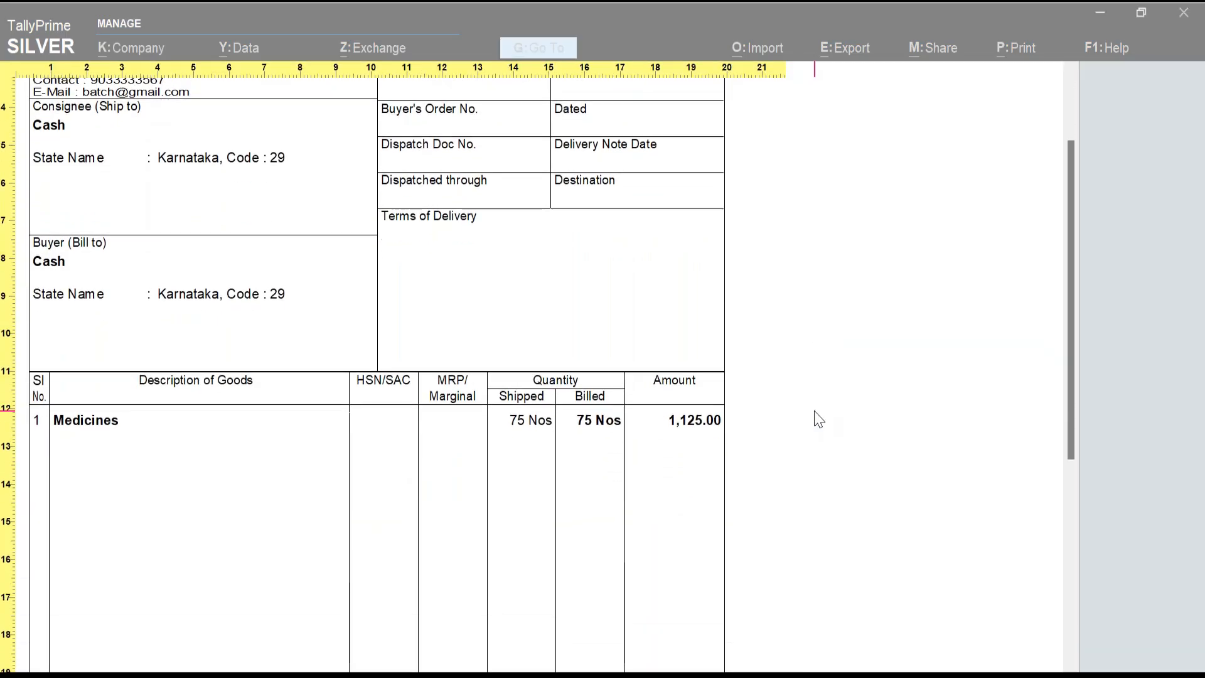
pyautogui.hotkey('alt', 'z')
pyautogui.press('Escape')
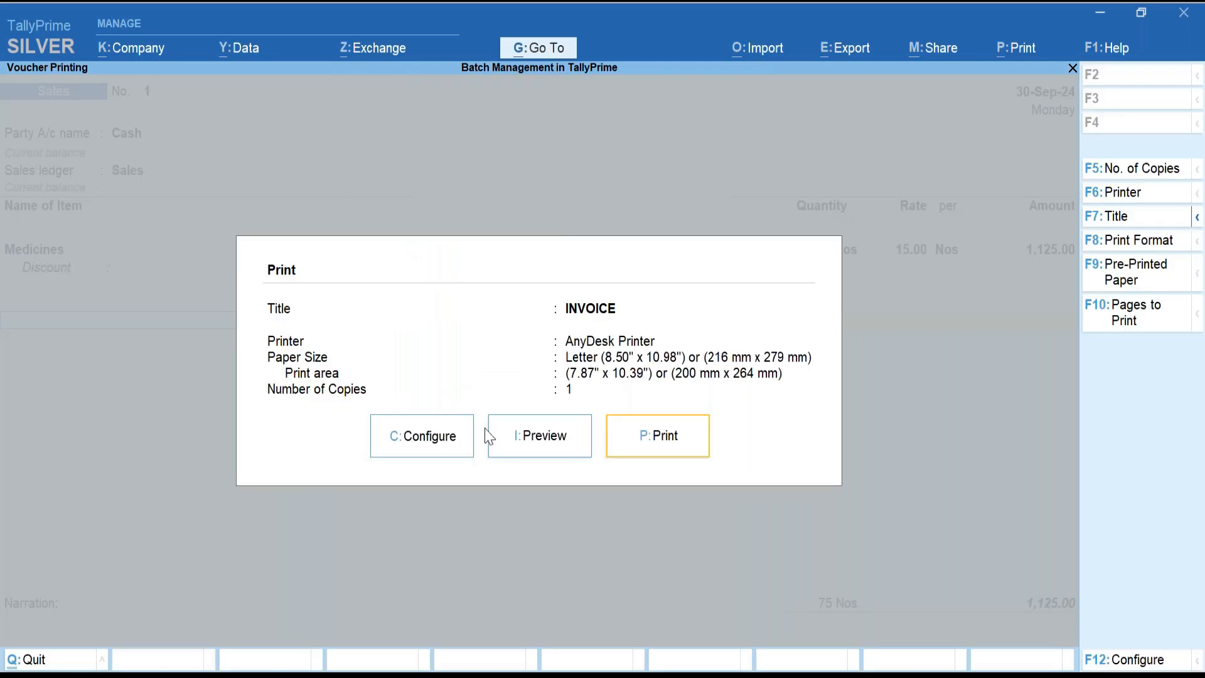
# Set Show Bill-wise details and Show Rate to Yes in the invoice print configuration.
pyautogui.click(430, 435)
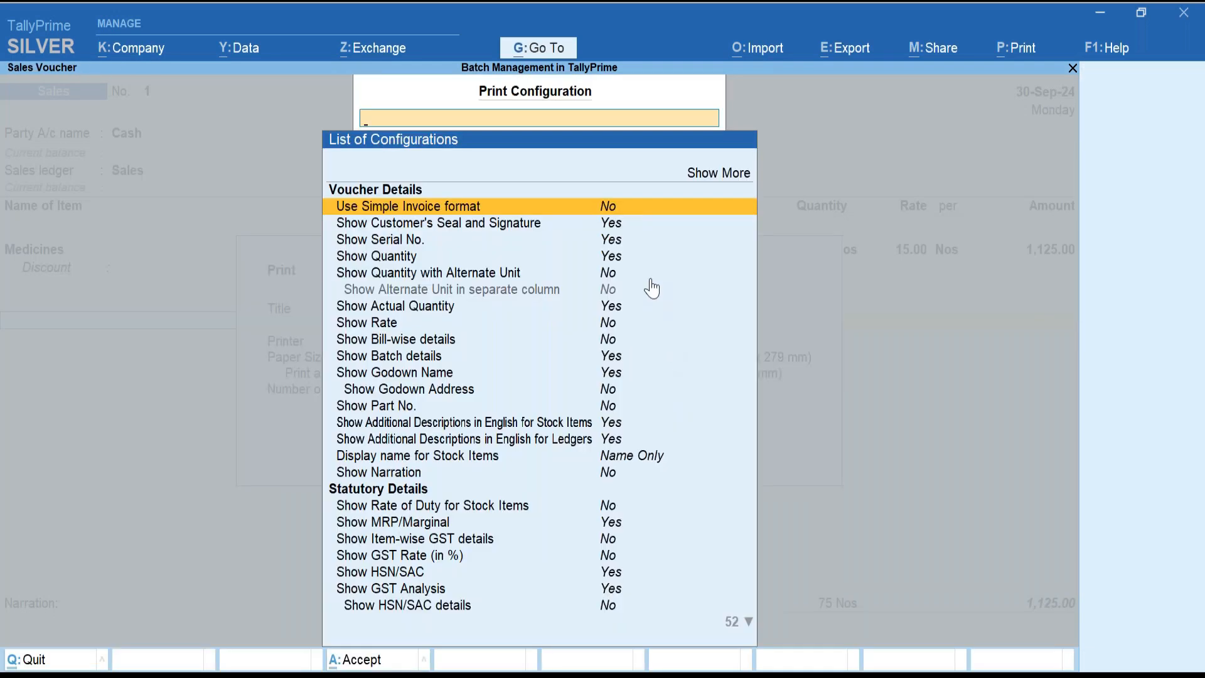
pyautogui.press('Down')
pyautogui.press('Down')
pyautogui.press('Down')
pyautogui.press('Down')
pyautogui.press('Down')
pyautogui.press('Down')
pyautogui.press('Down')
pyautogui.press('Down')
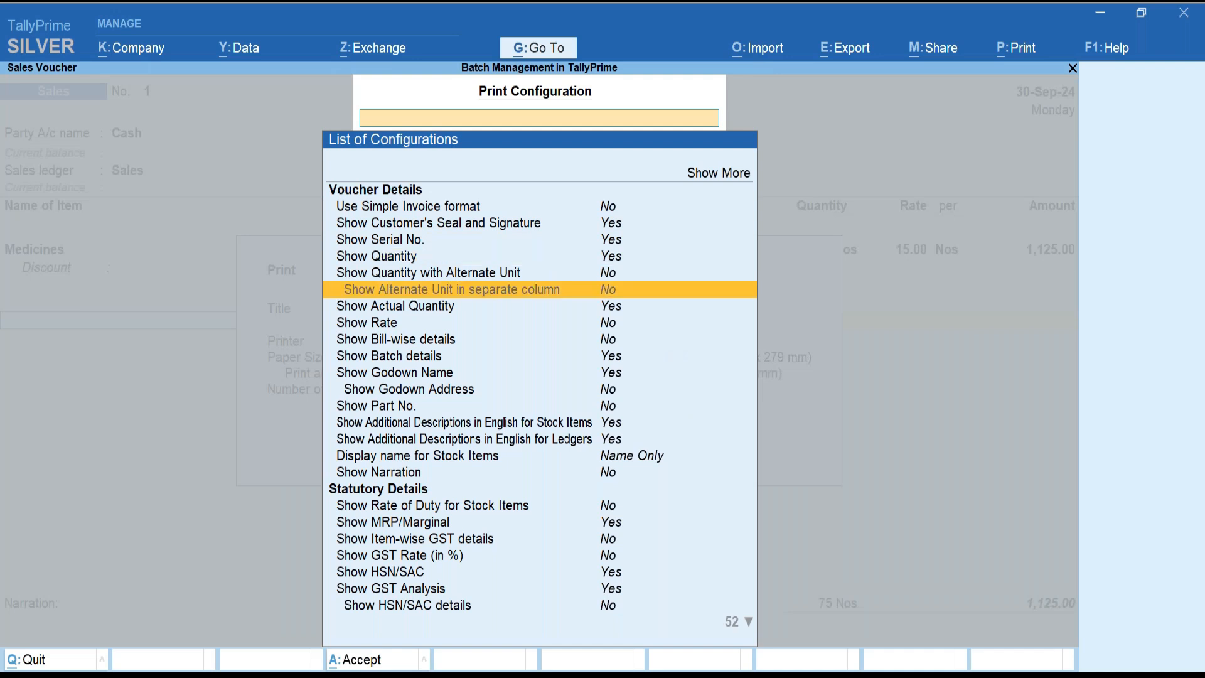
pyautogui.press('Return')
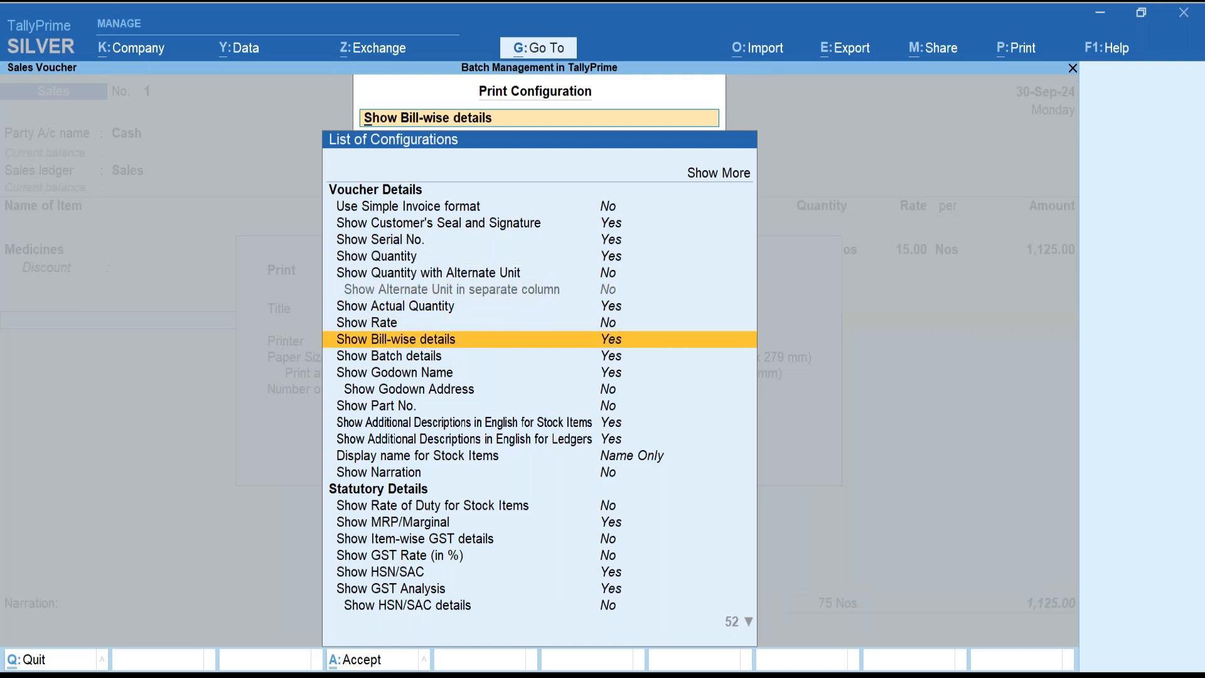
pyautogui.press('Down')
pyautogui.press('Up')
pyautogui.press('Up')
pyautogui.press('Return')
pyautogui.press('Down')
pyautogui.press('Down')
pyautogui.press('Down')
pyautogui.press('Down')
pyautogui.press('Down')
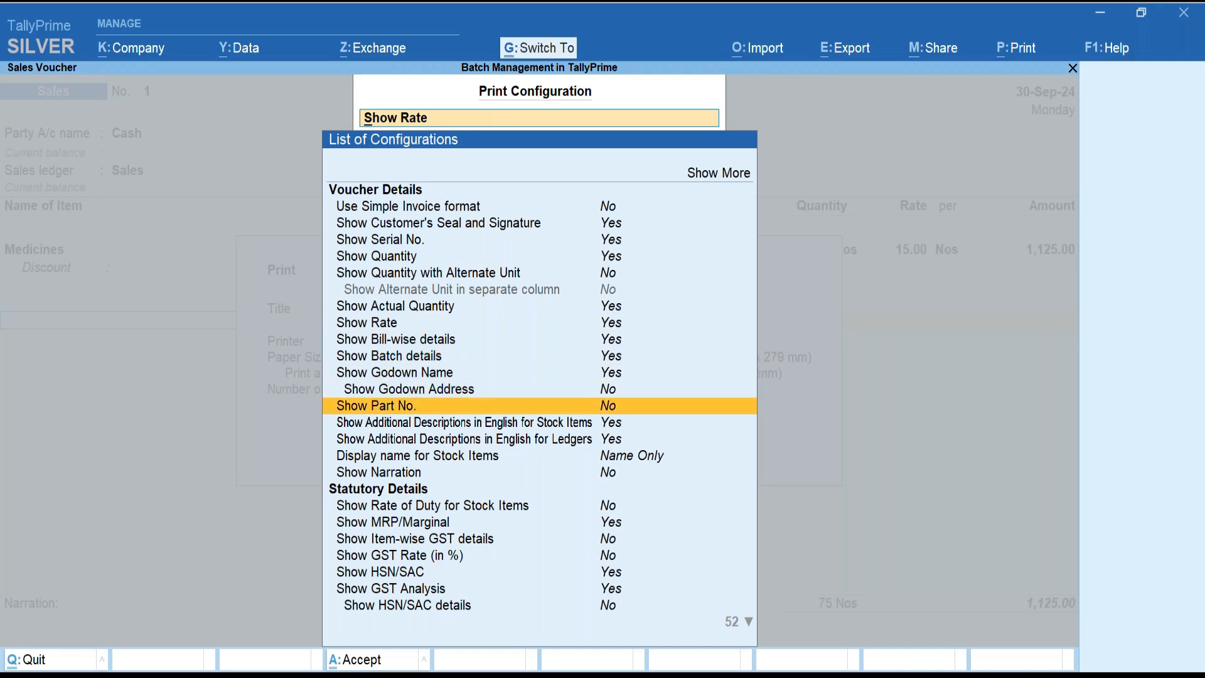
pyautogui.press('Down')
pyautogui.press('Down')
pyautogui.press('Down')
pyautogui.press('Down')
pyautogui.press('Down')
pyautogui.press('Down')
pyautogui.press('Down')
pyautogui.press('Down')
pyautogui.press('Down')
pyautogui.press('Down')
pyautogui.press('Down')
pyautogui.press('Down')
pyautogui.press('Down')
pyautogui.press('Down')
pyautogui.press('Down')
pyautogui.press('Down')
pyautogui.press('Down')
pyautogui.press('Down')
pyautogui.press('Down')
pyautogui.press('Down')
pyautogui.press('Down')
pyautogui.press('Down')
pyautogui.press('Down')
pyautogui.press('Down')
pyautogui.press('Down')
pyautogui.press('Down')
pyautogui.press('Down')
pyautogui.hotkey('ctrl', 'a')
# Preview the invoice with the rate and bill-wise details shown.
pyautogui.press('Right')
pyautogui.press('Return')
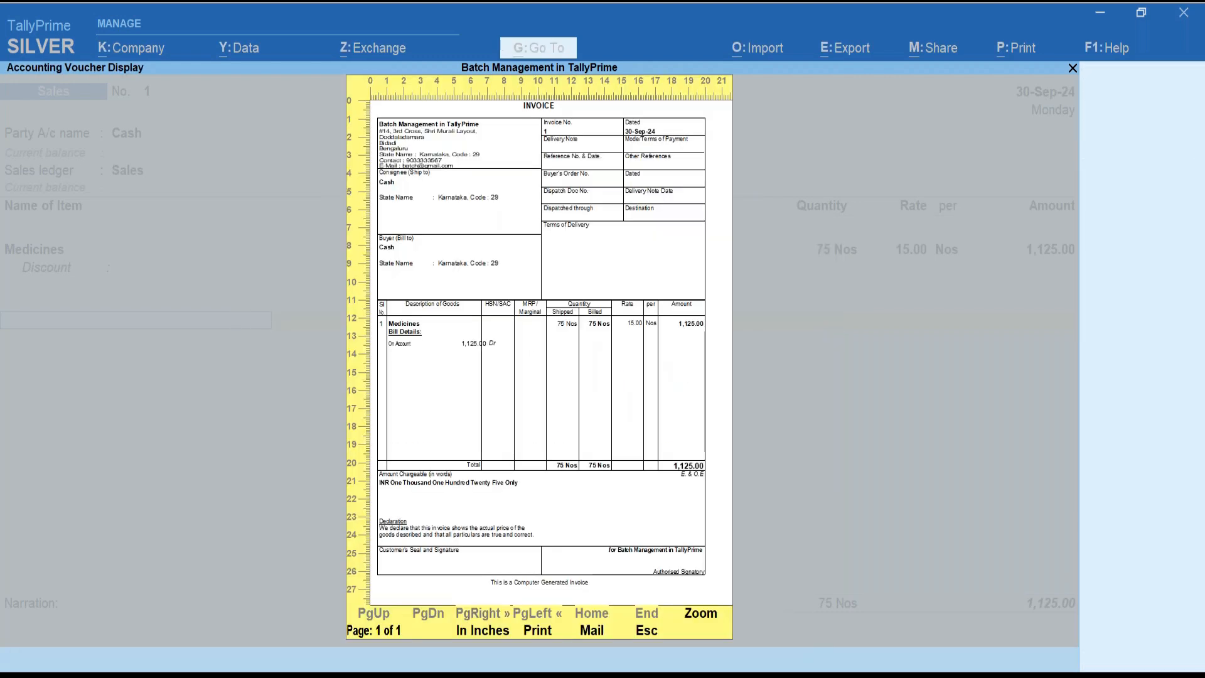
pyautogui.press('Return')
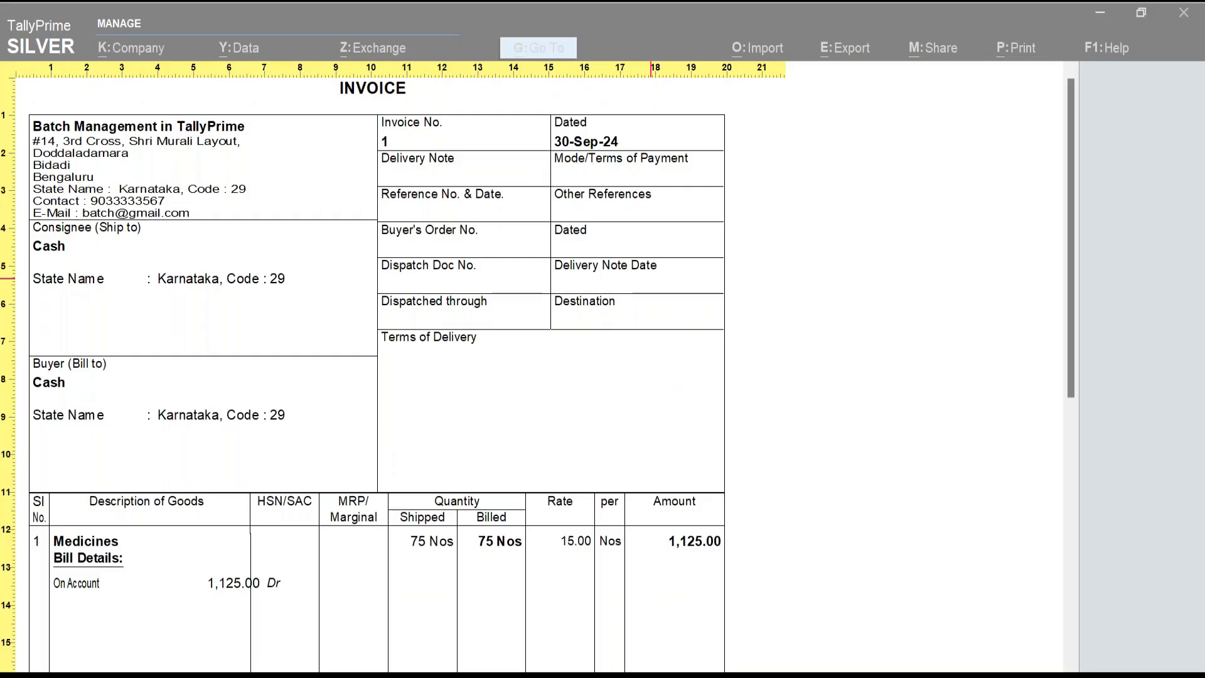
pyautogui.press('Return')
pyautogui.press('Escape')
# Set Show Batch details to No and preview the invoice again.
pyautogui.press('Left')
pyautogui.press('Left')
pyautogui.press('Return')
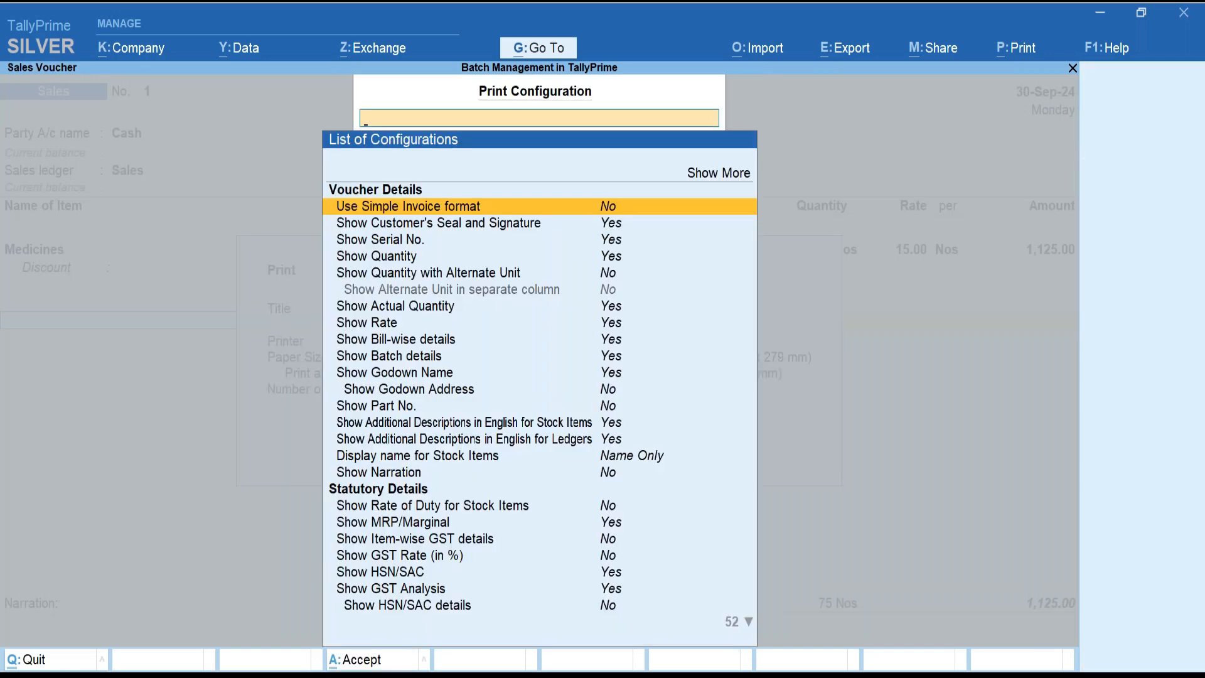
pyautogui.write('Batch')
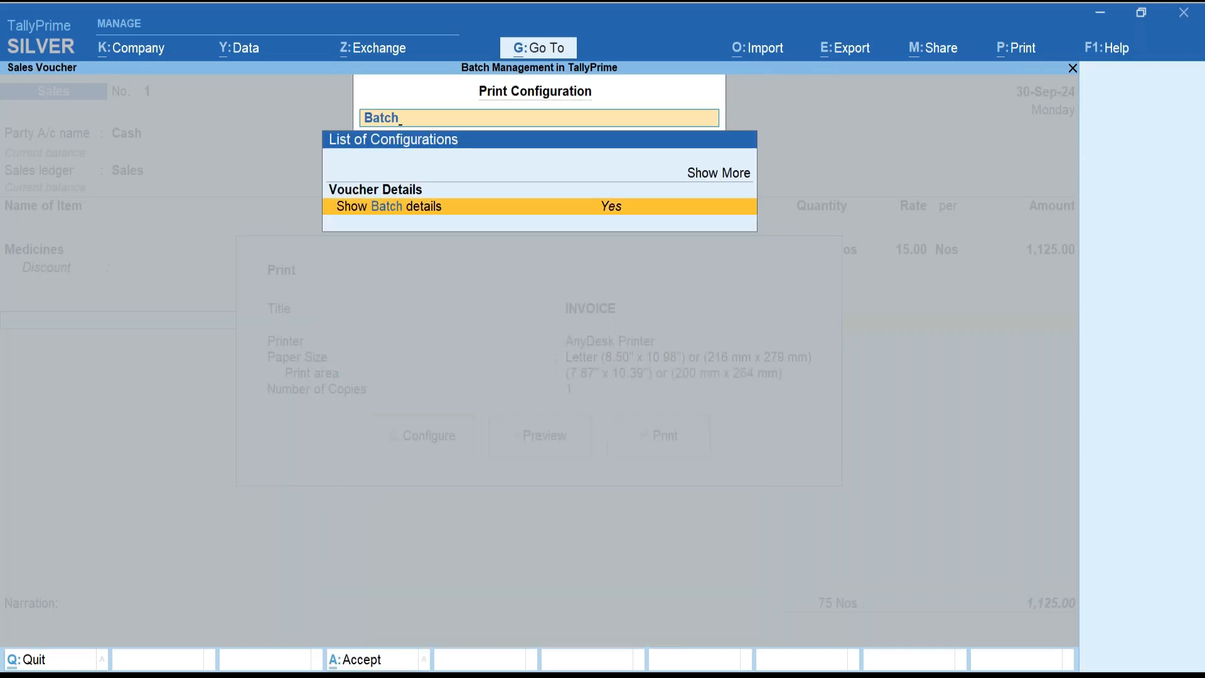
pyautogui.press('Up')
pyautogui.press('Return')
pyautogui.write('Batch')
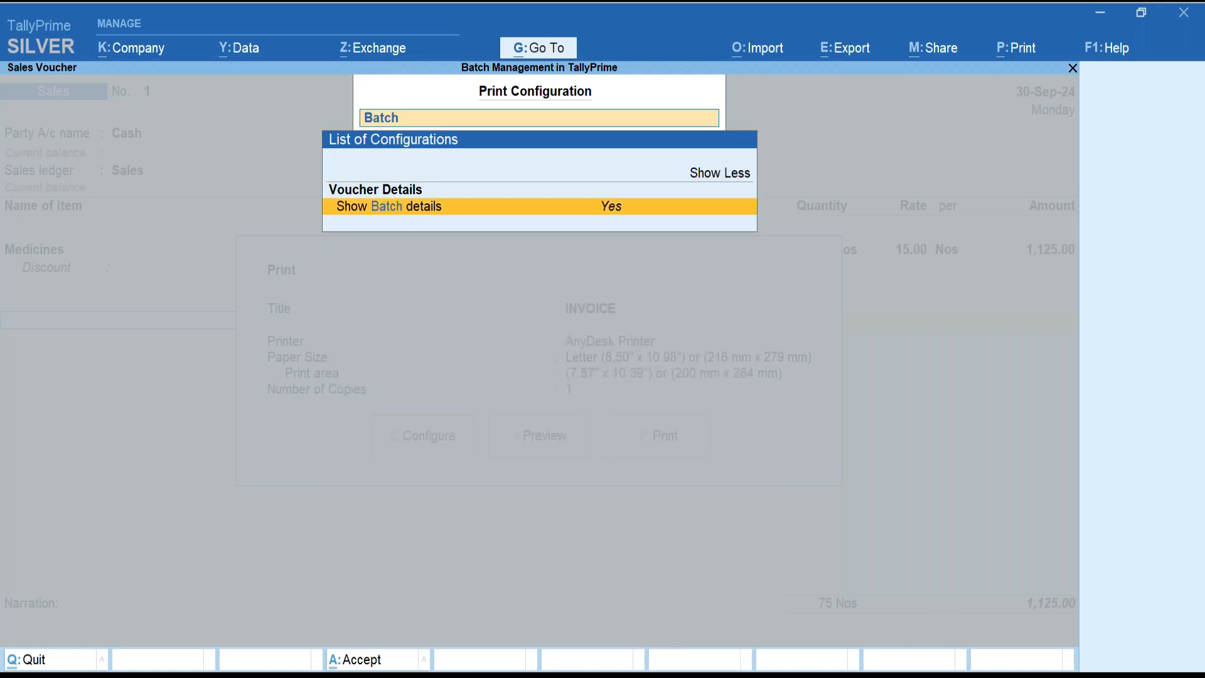
pyautogui.press('Return')
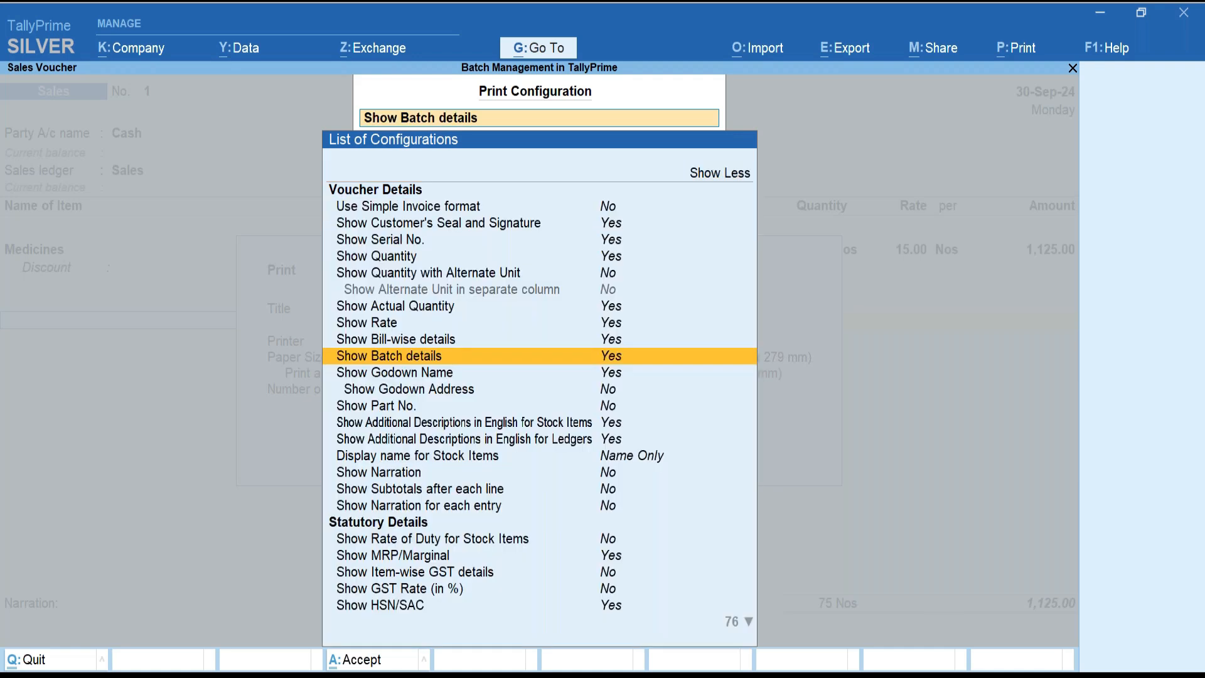
pyautogui.hotkey('ctrl', 'a')
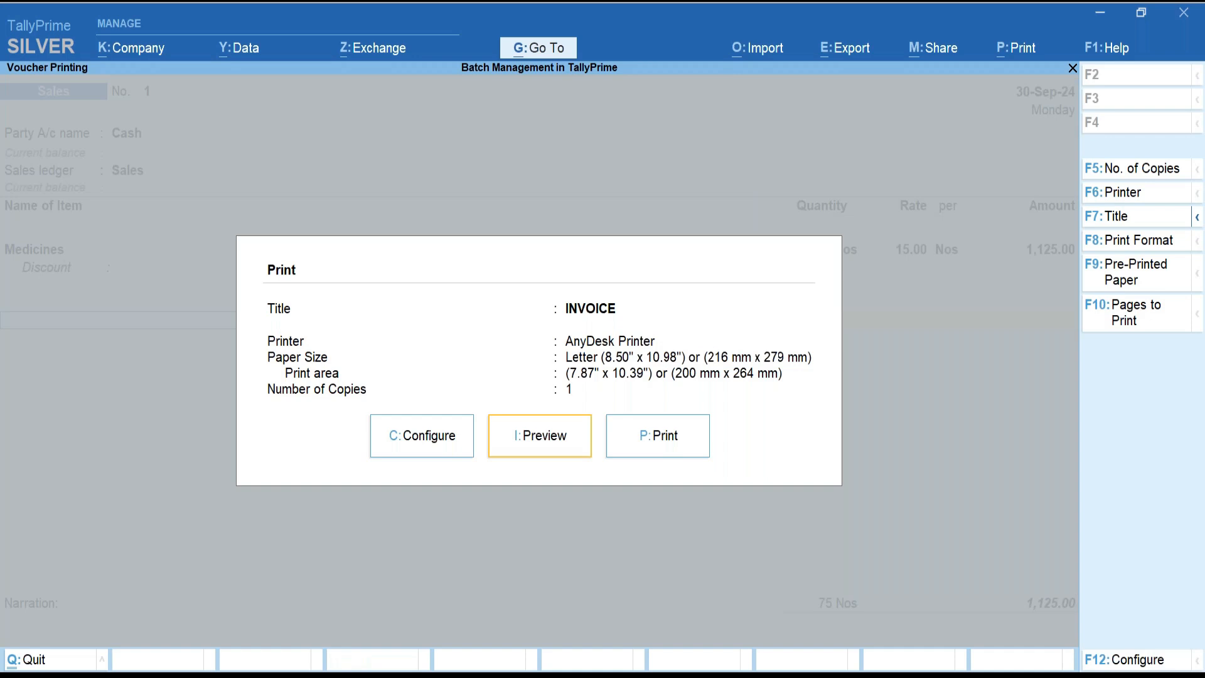
pyautogui.press('i')
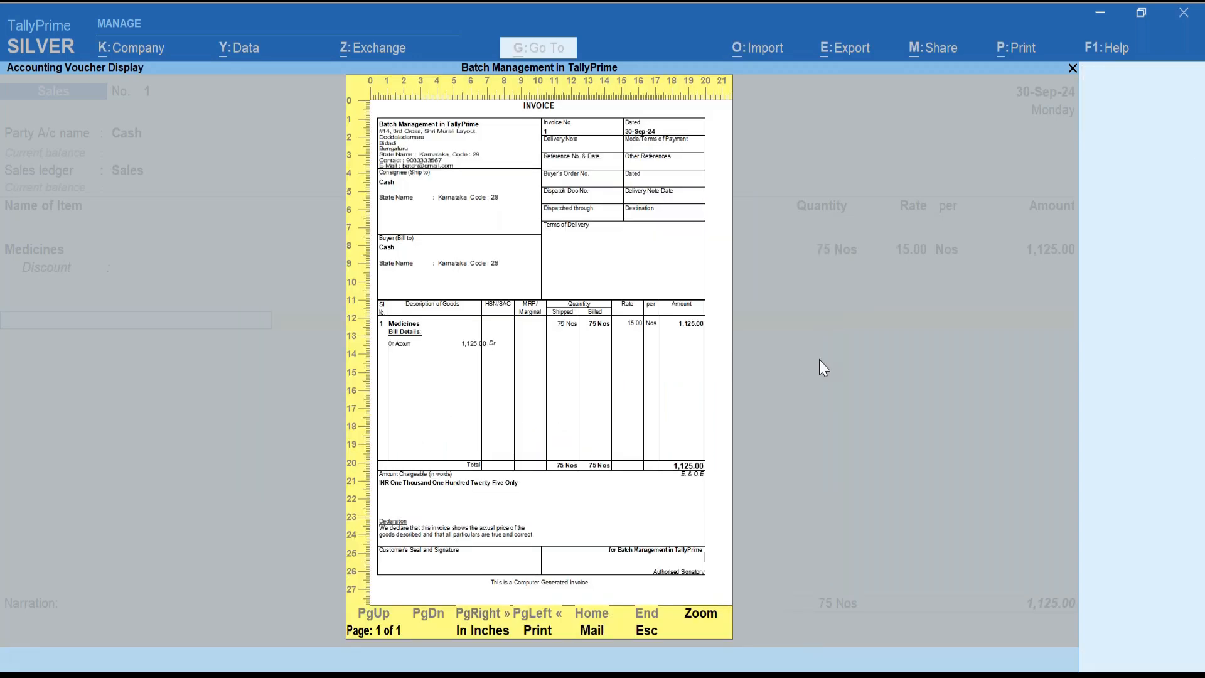
pyautogui.press('Escape')
pyautogui.press('Escape')
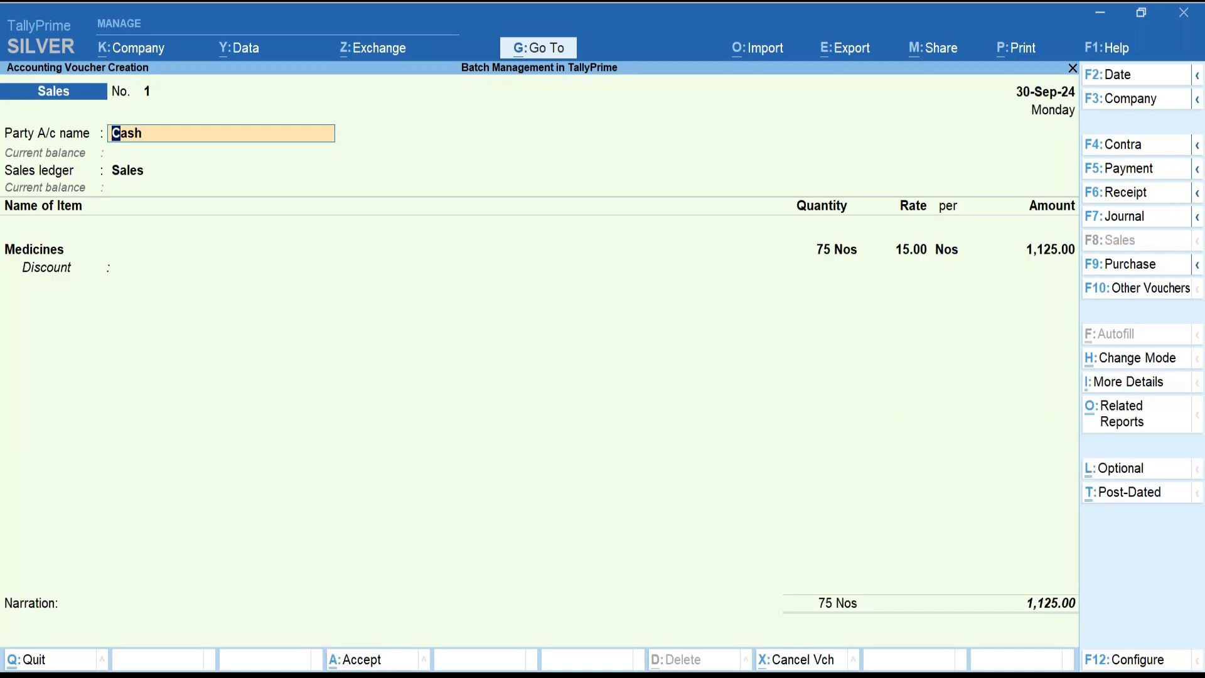
# Save sales voucher No. 1 and open the Day Book for 30-Sep-24.
pyautogui.hotkey('ctrl', 'a')
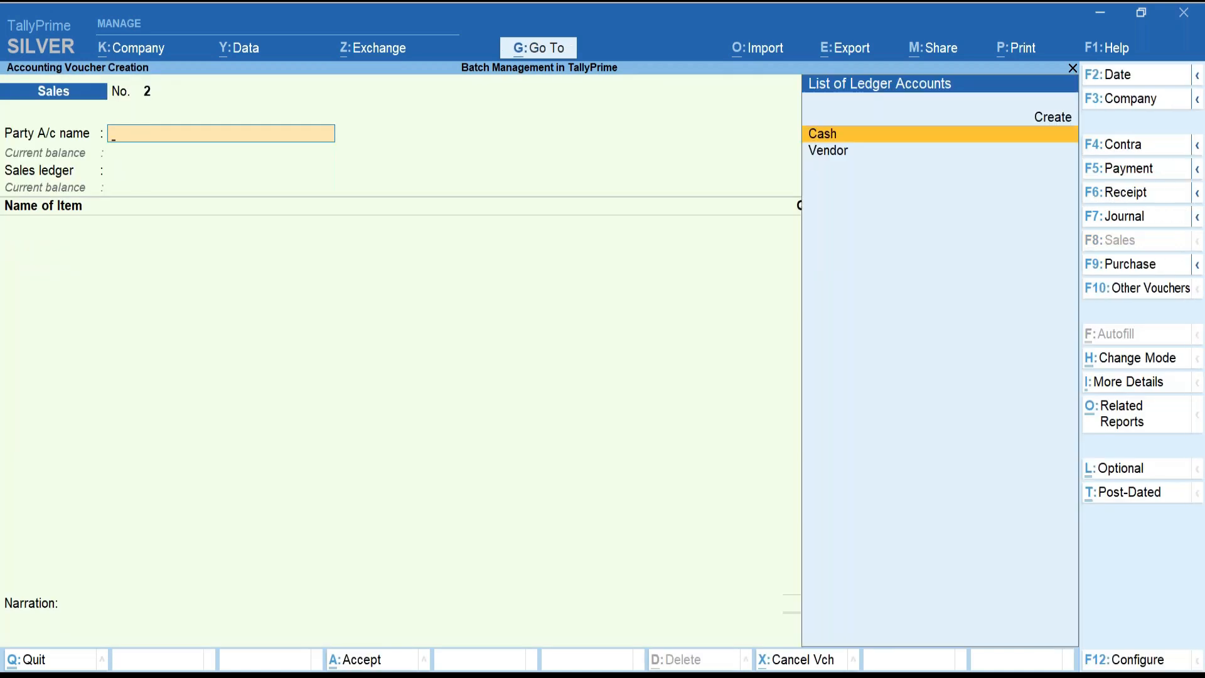
pyautogui.press('Escape')
pyautogui.press('Return')
pyautogui.press('Down')
pyautogui.press('Return')
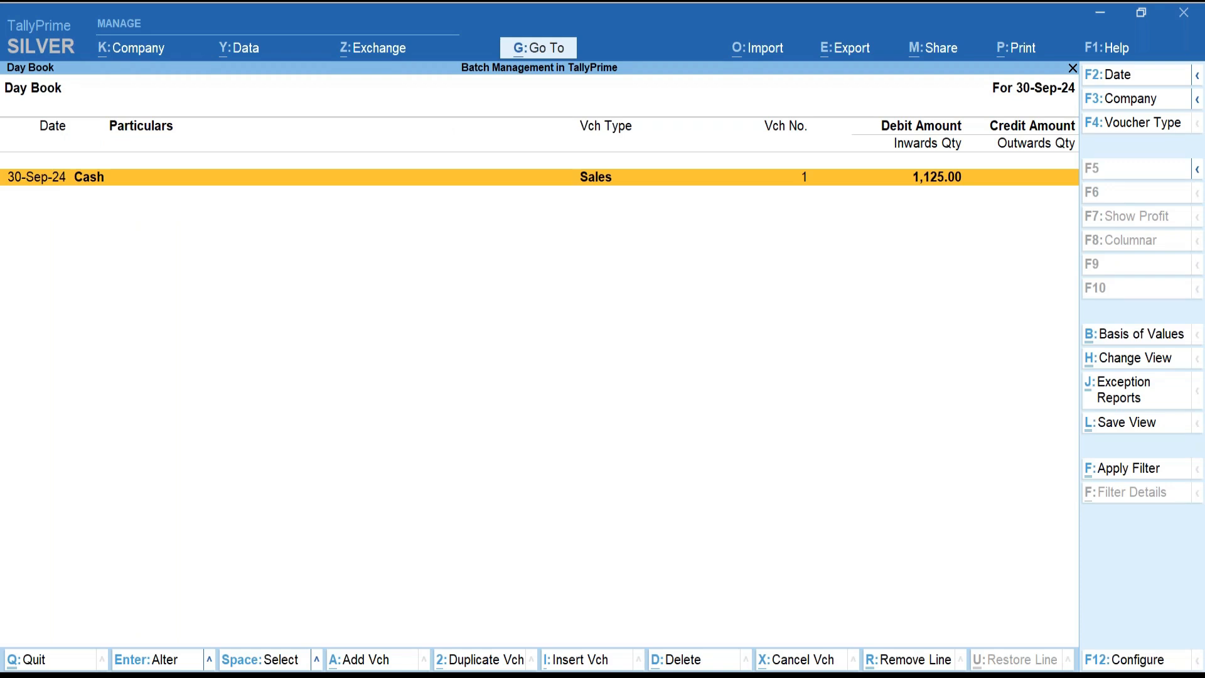
# Preview the saved Sales invoice No. 1 from the Day Book, zooming in to check its totals.
pyautogui.press('Return')
pyautogui.hotkey('alt', 'p')
pyautogui.press('Return')
pyautogui.press('i')
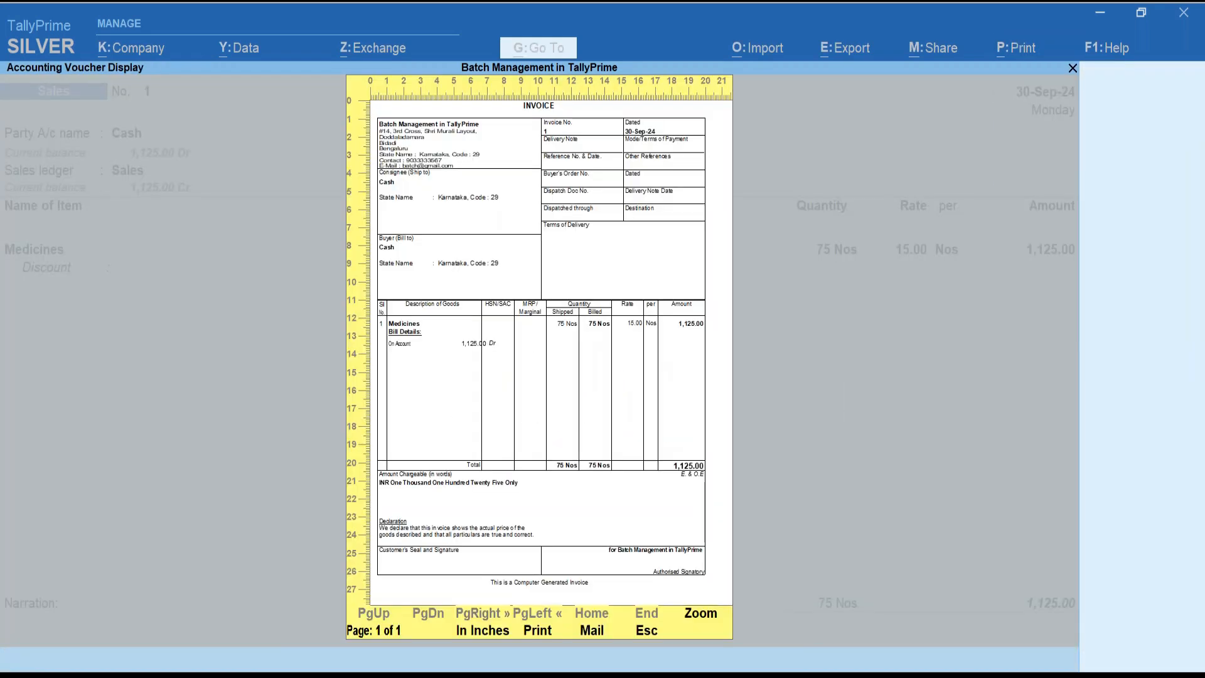
pyautogui.hotkey('alt', 'z')
pyautogui.press('Down')
pyautogui.press('Down')
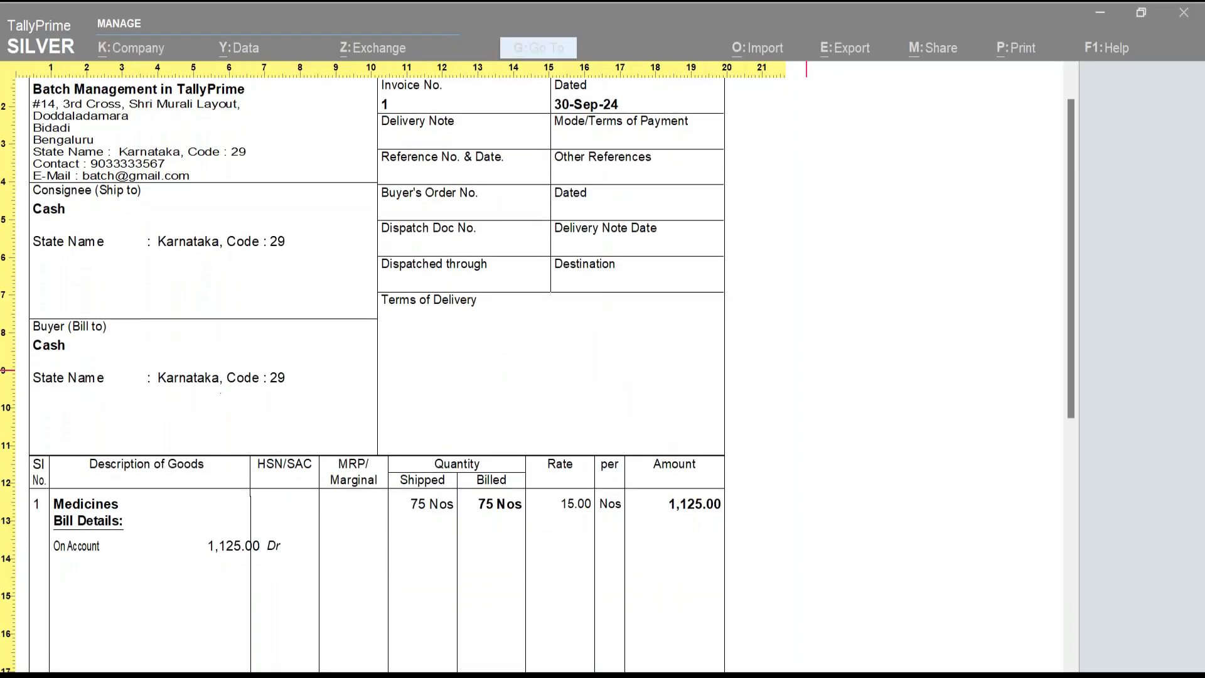
pyautogui.press('Down')
pyautogui.press('Down')
pyautogui.press('Down')
pyautogui.press('Down')
pyautogui.press('Down')
pyautogui.press('Down')
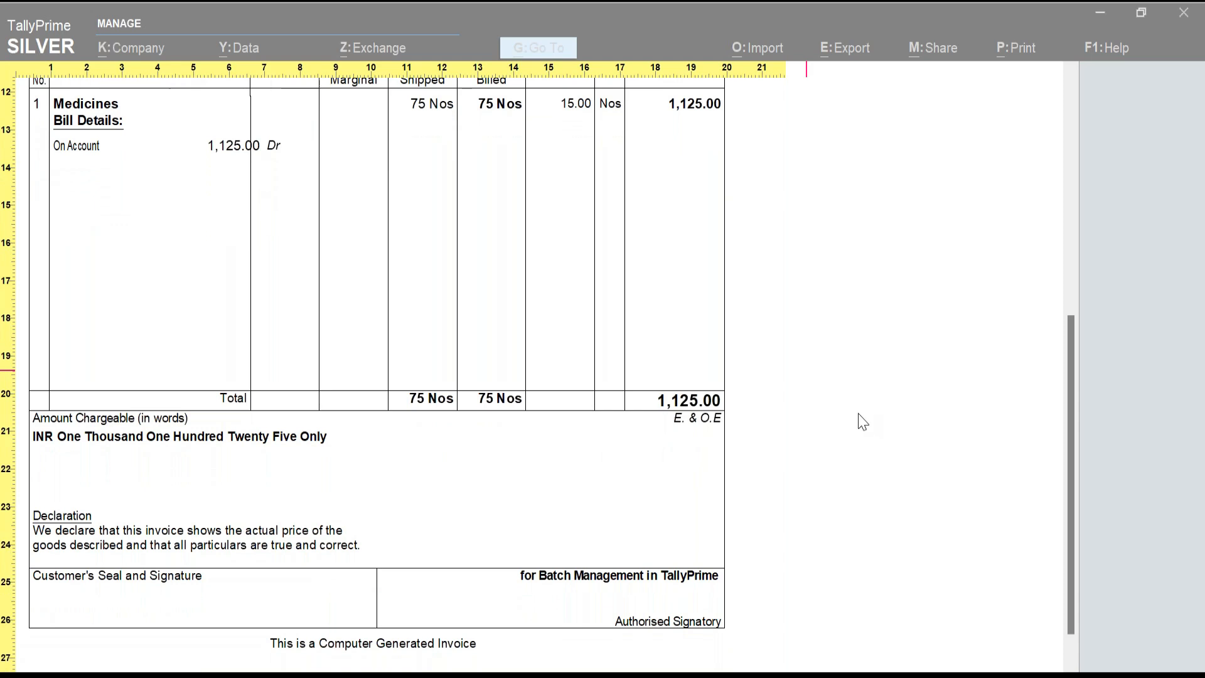
pyautogui.press('Up')
pyautogui.press('Up')
pyautogui.press('Up')
pyautogui.press('Up')
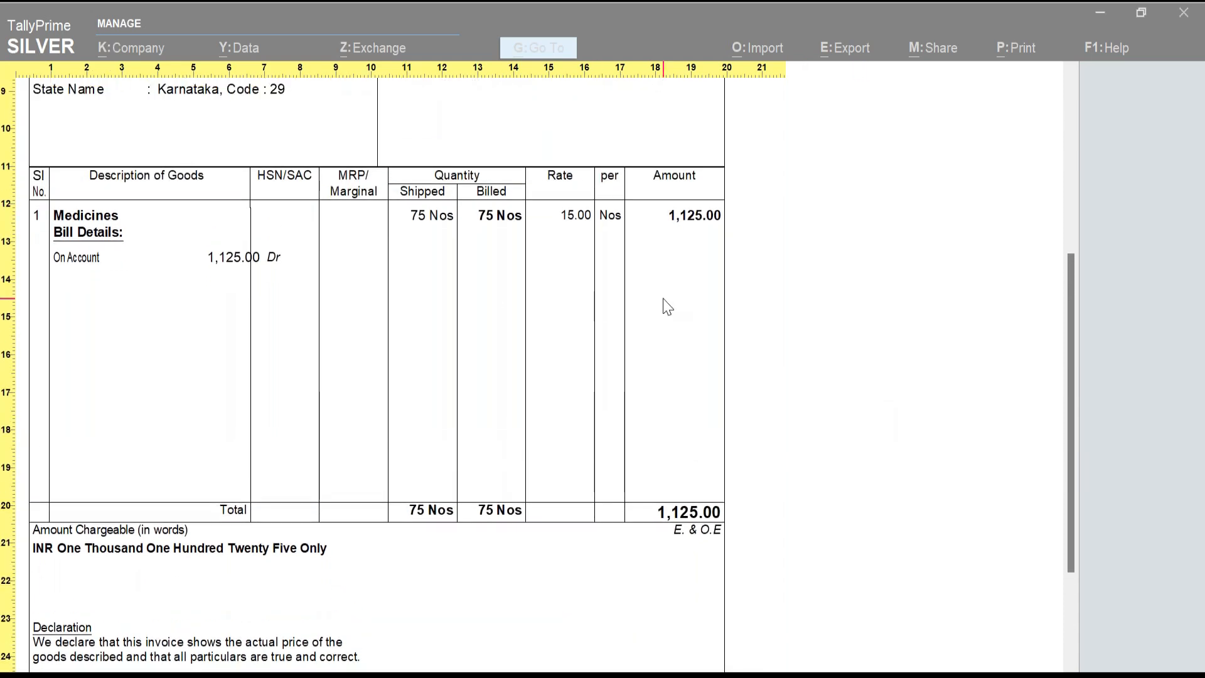
pyautogui.hotkey('alt', 'z')
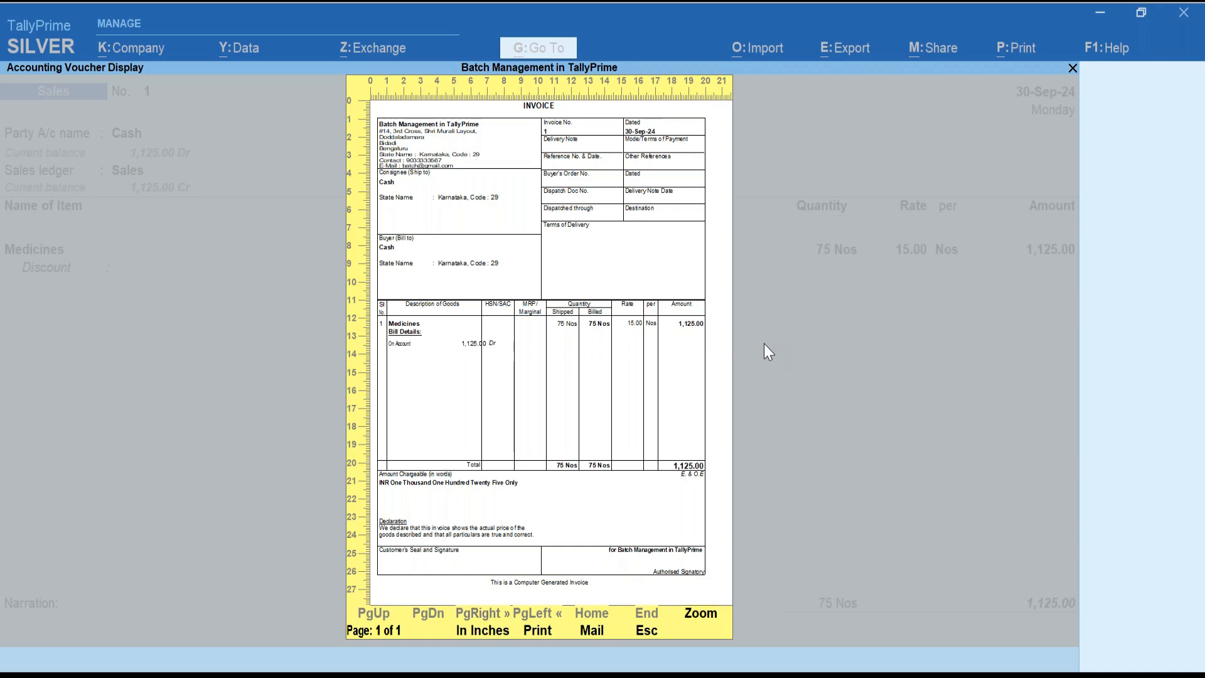
# Search the print configurations for 'Batch' and close them without changes.
pyautogui.press('p')
pyautogui.click(451, 425)
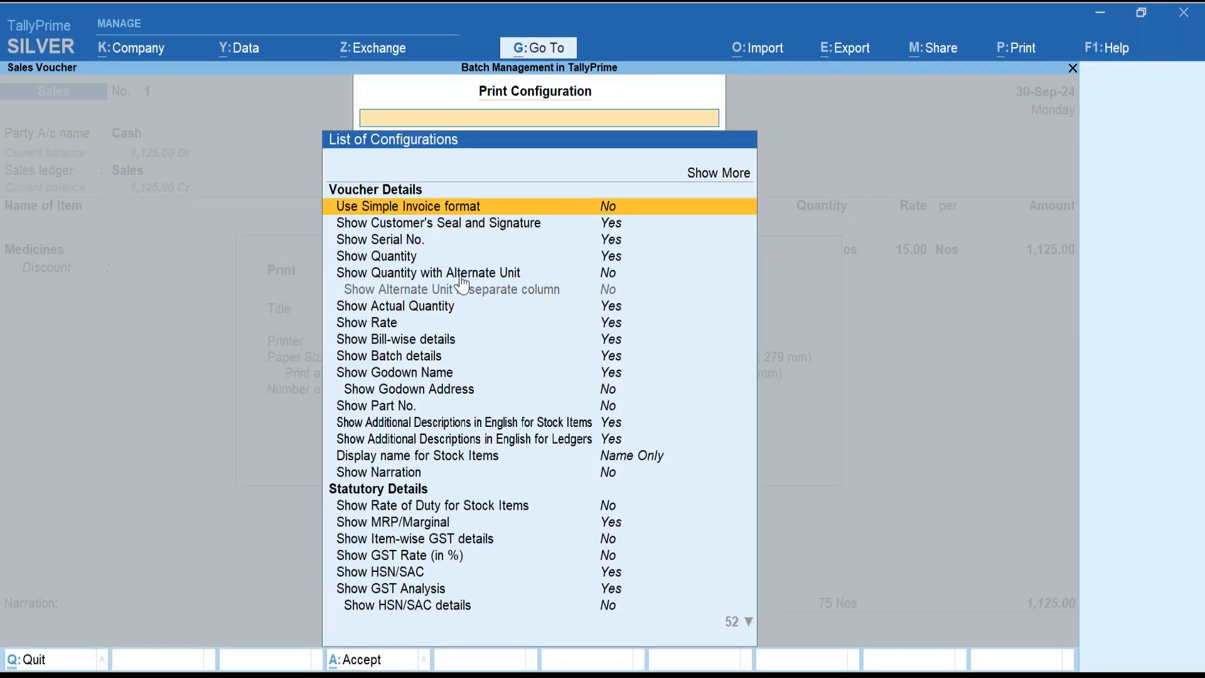
pyautogui.write('Batch')
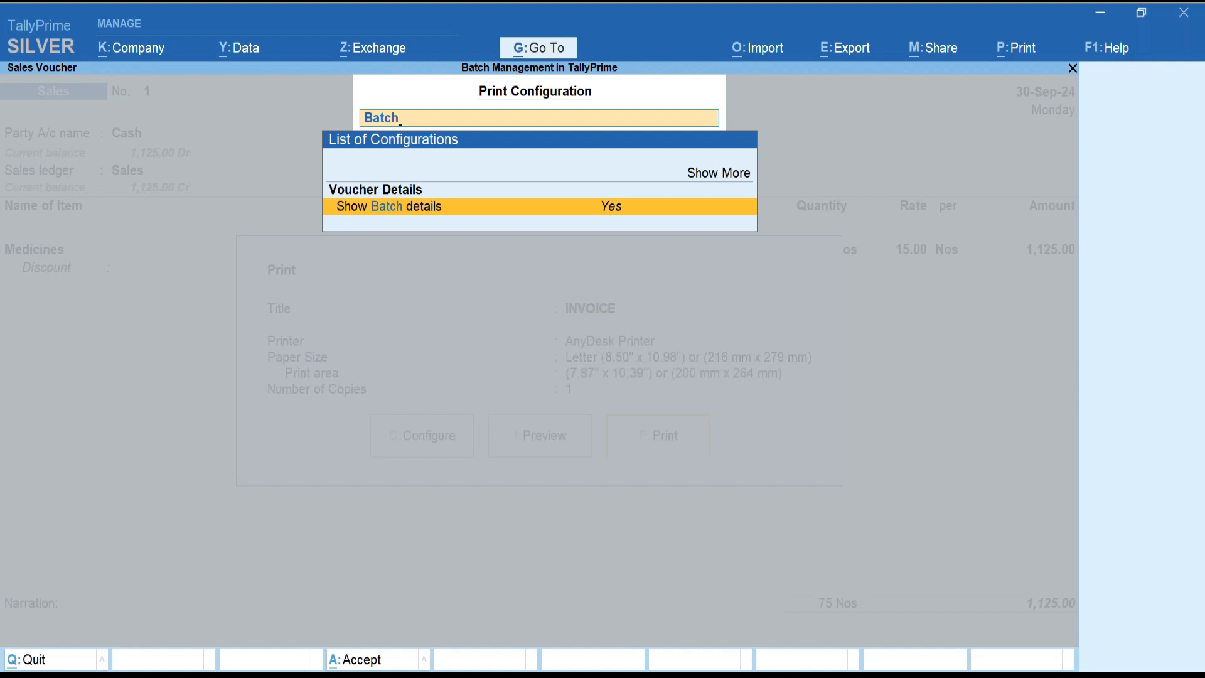
pyautogui.press('Escape')
pyautogui.press('Escape')
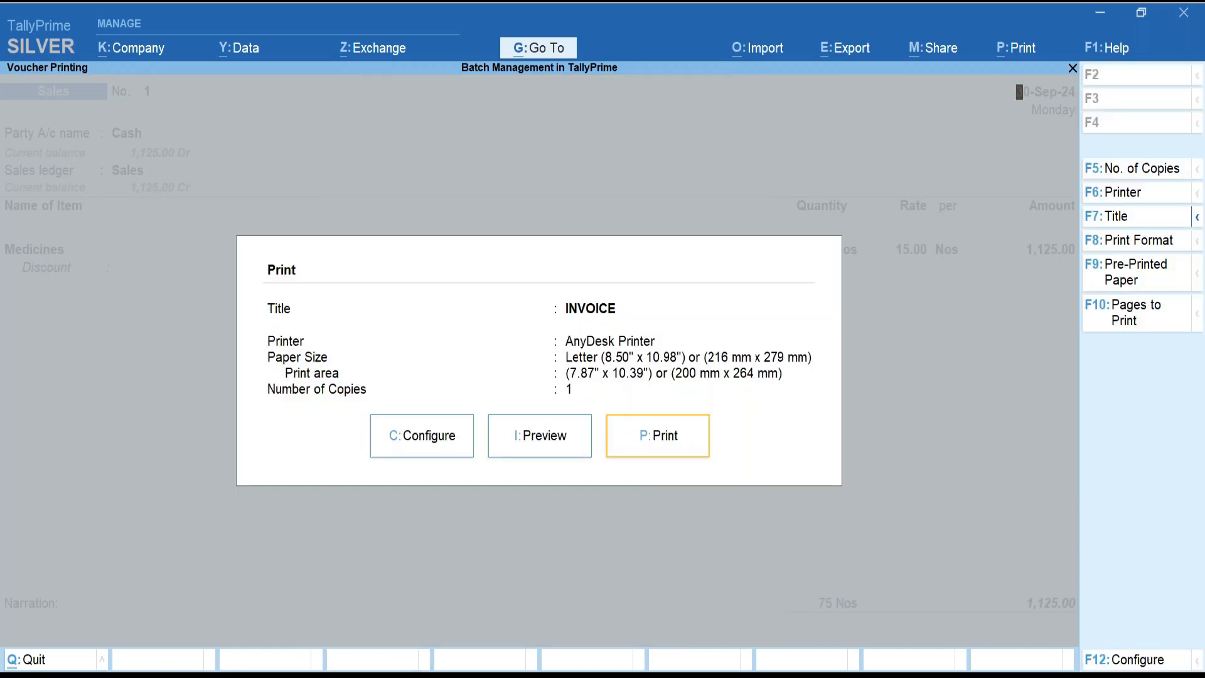
# Quit the voucher without saving and show ledger details in the Day Book.
pyautogui.press('Escape')
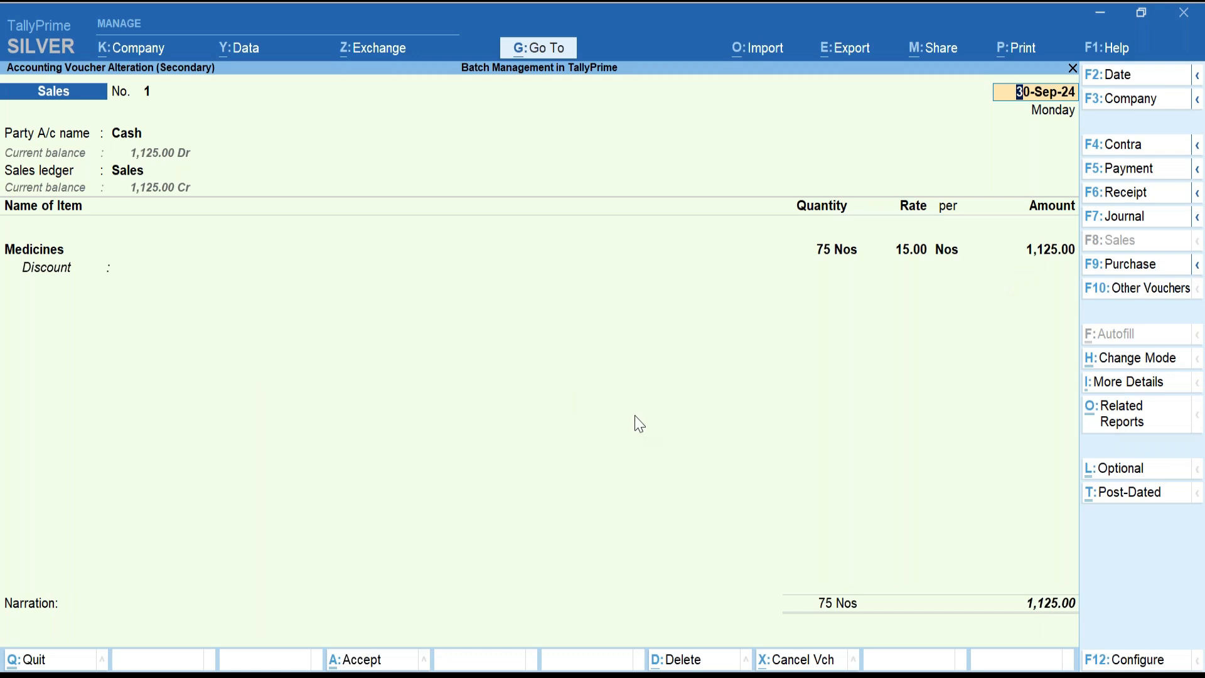
pyautogui.press('Escape')
pyautogui.press('Escape')
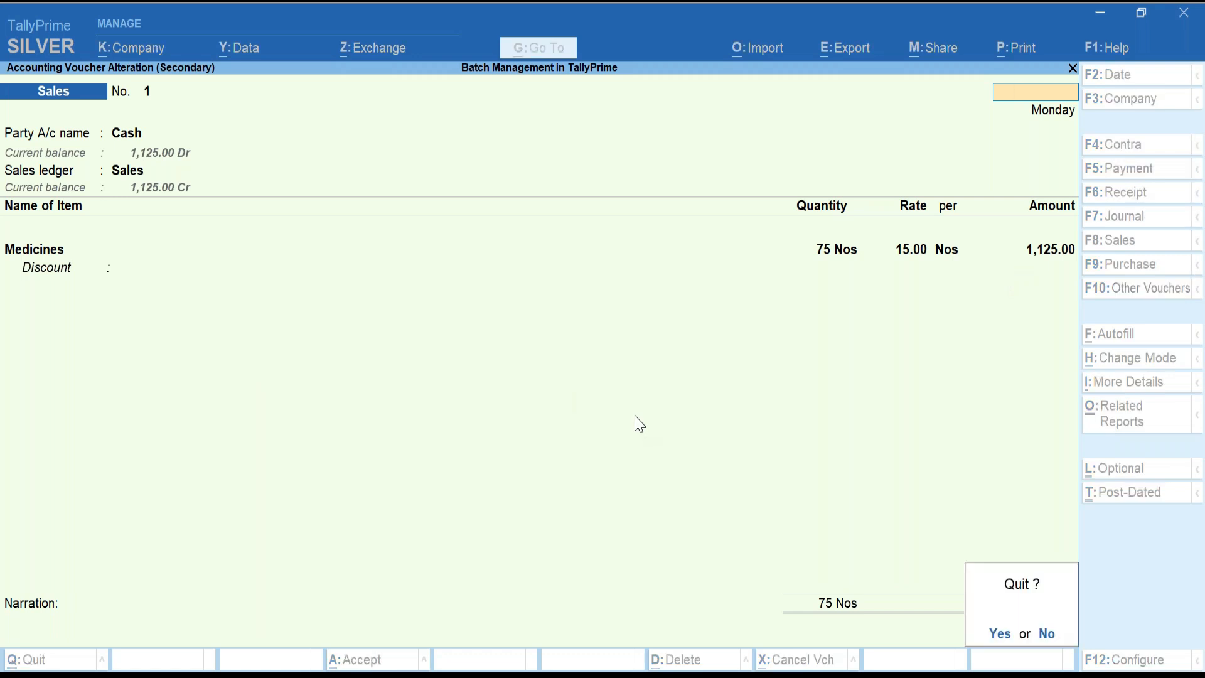
pyautogui.press('y')
pyautogui.hotkey('shift', 'Return')
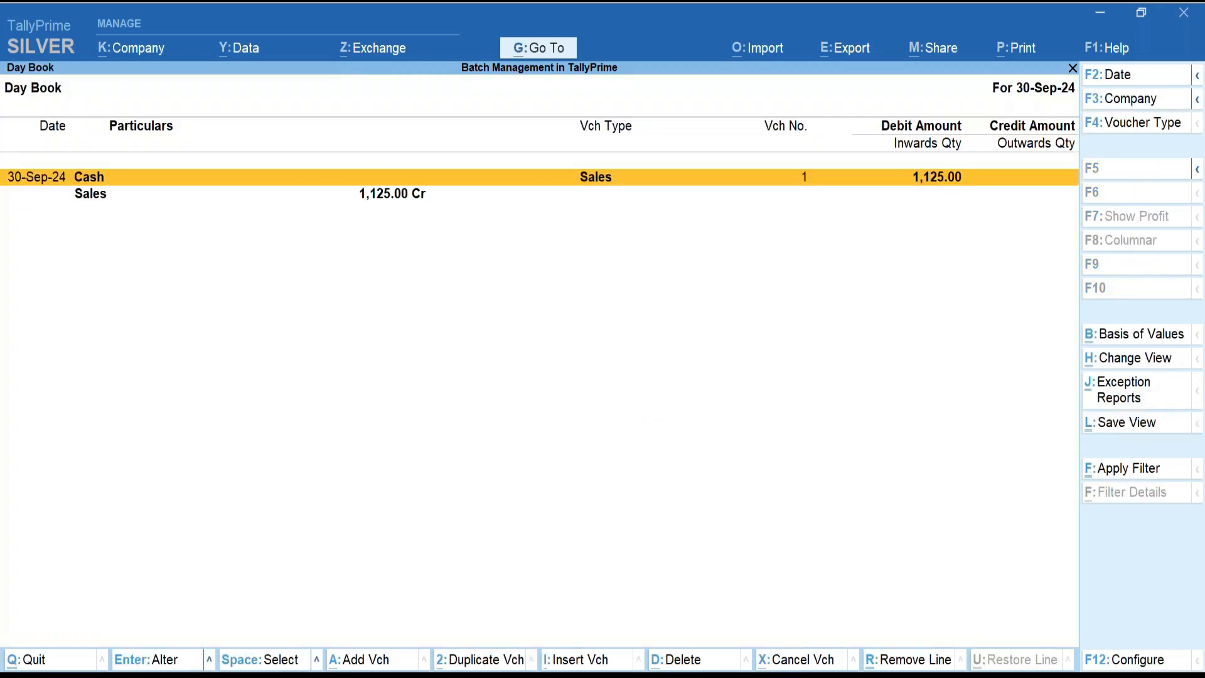
# Leave the Day Book for voucher entry, then abandon the blank new voucher.
pyautogui.press('Escape')
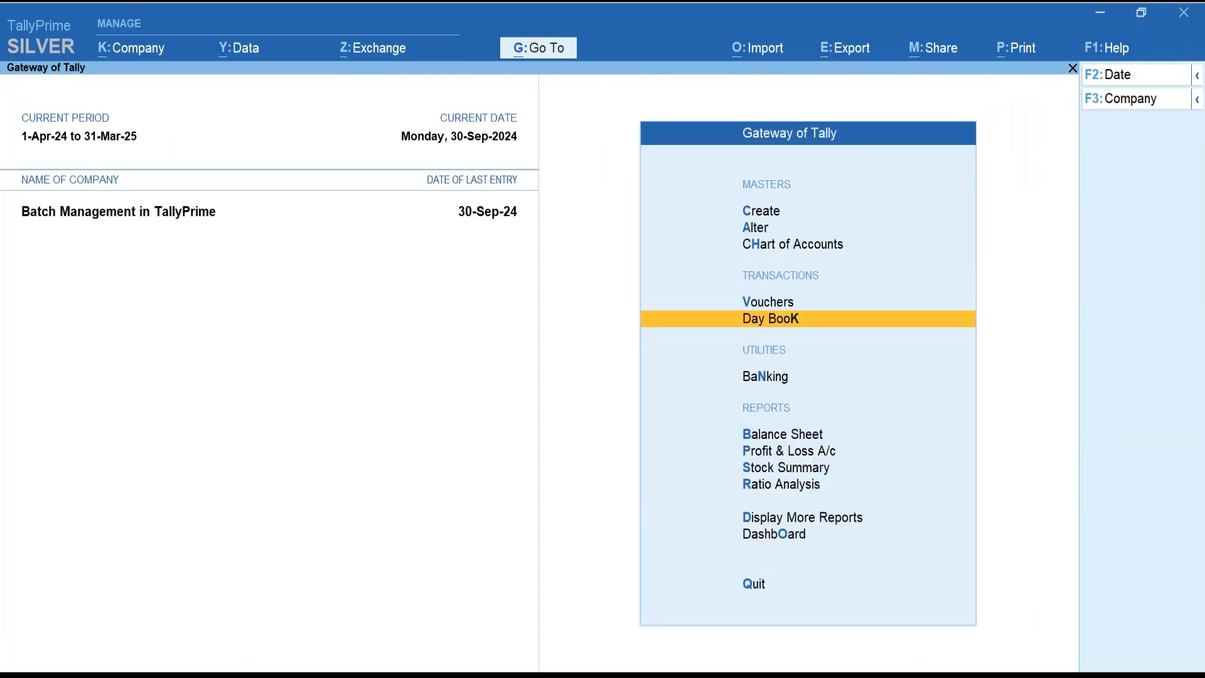
pyautogui.press('Up')
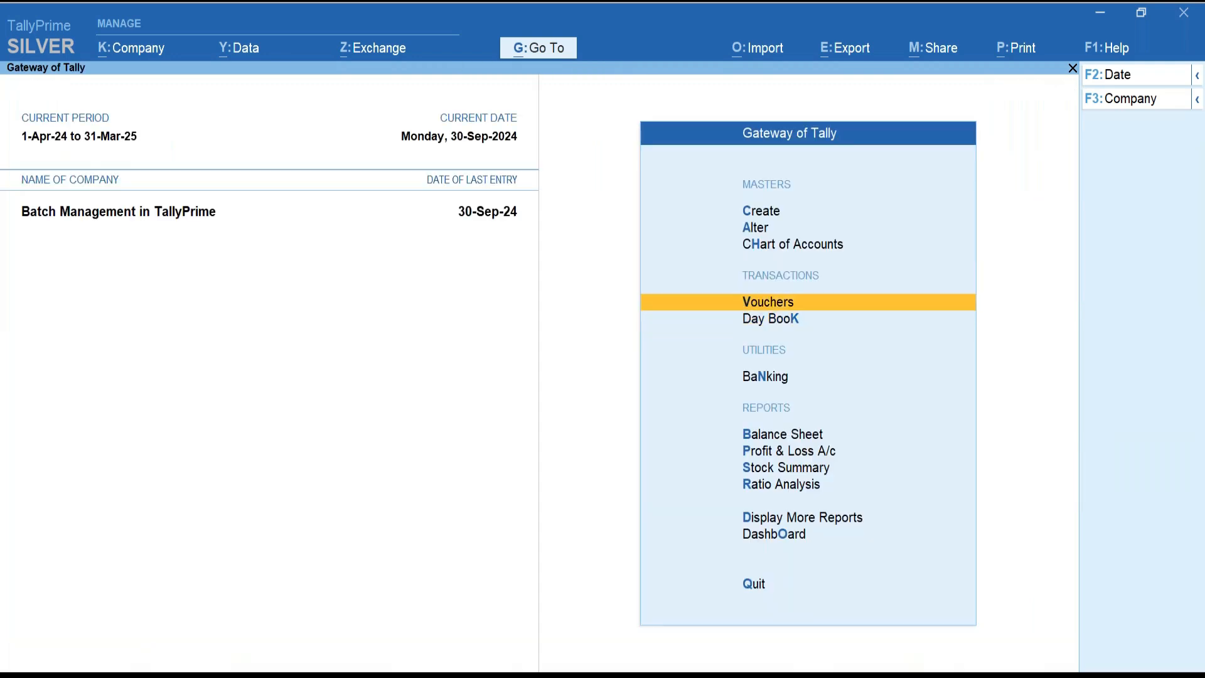
pyautogui.press('Return')
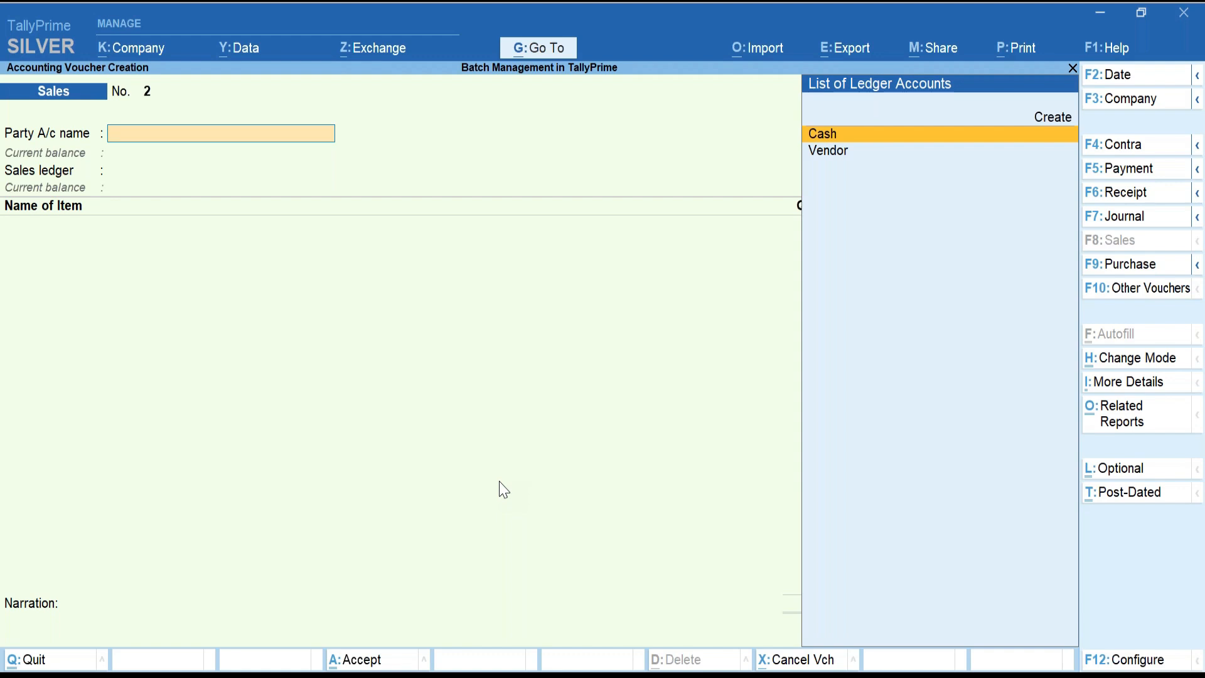
pyautogui.press('Escape')
# Open the Stock Summary, expand the Medicines batches, and view Batch 001's September vouchers.
pyautogui.press('y')
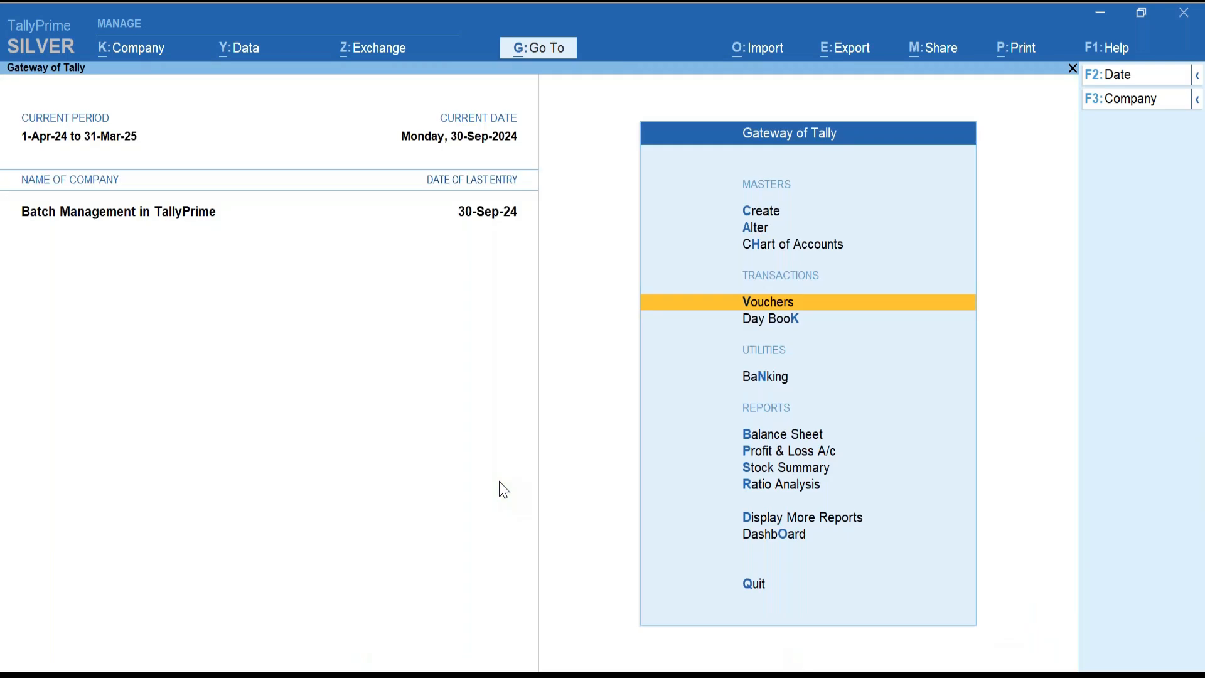
pyautogui.press('s')
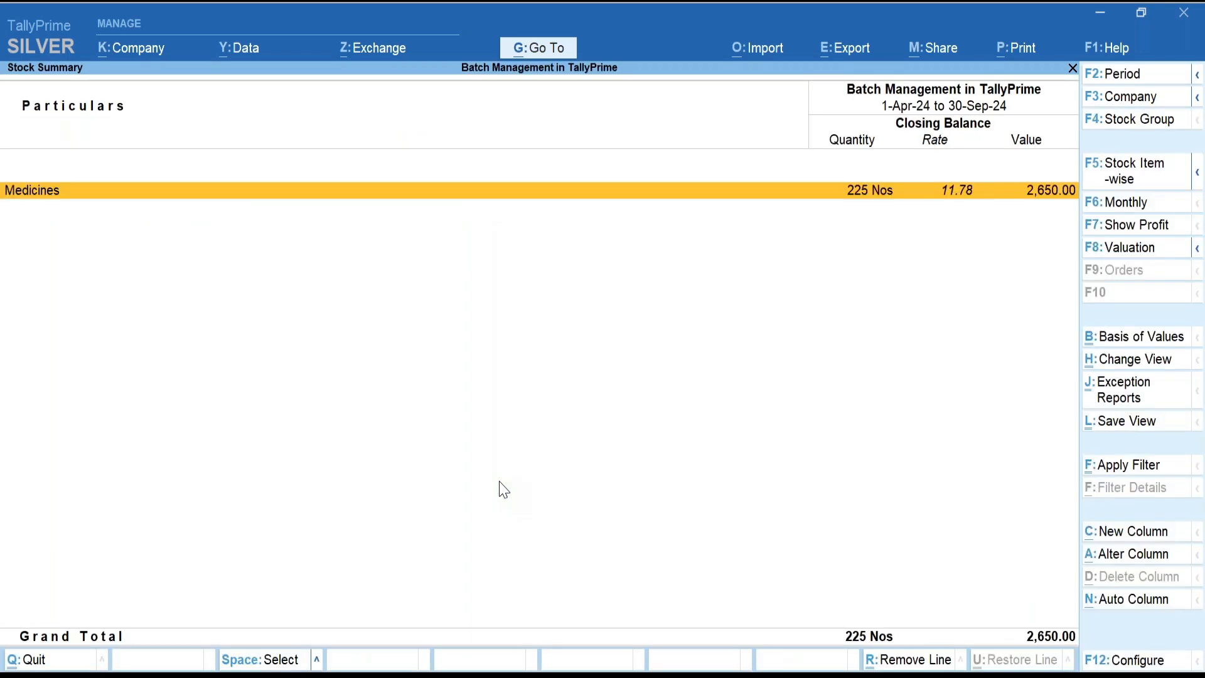
pyautogui.hotkey('shift', 'Return')
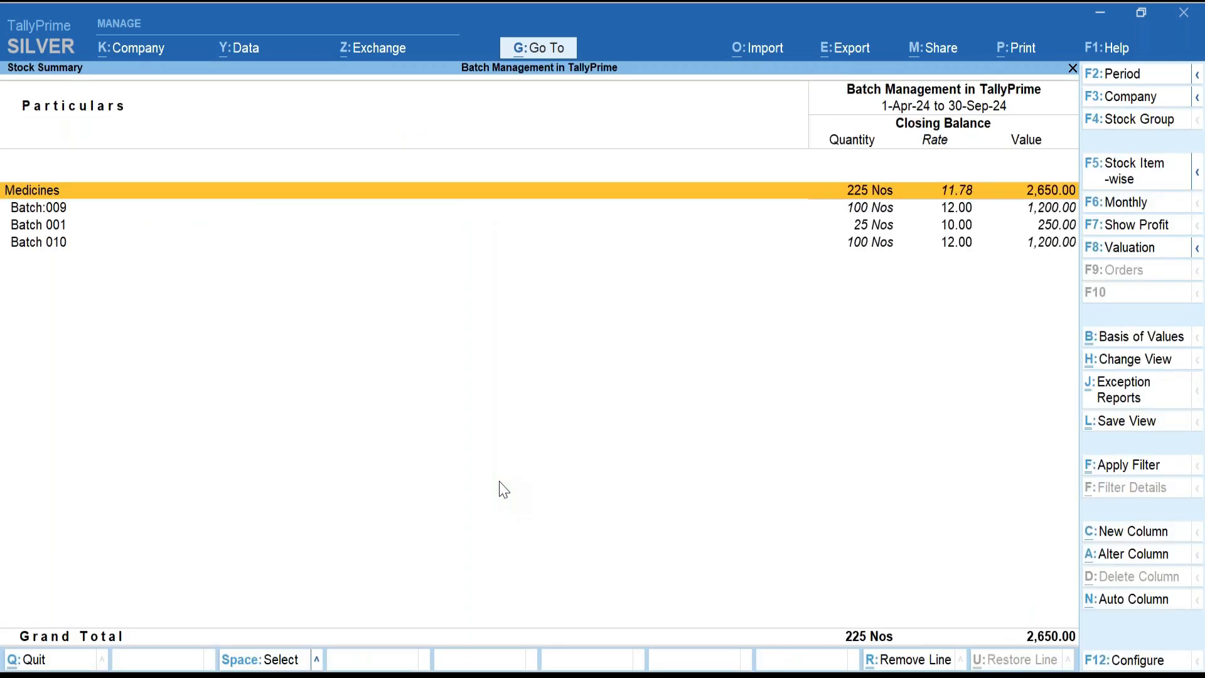
pyautogui.press('Down')
pyautogui.press('Down')
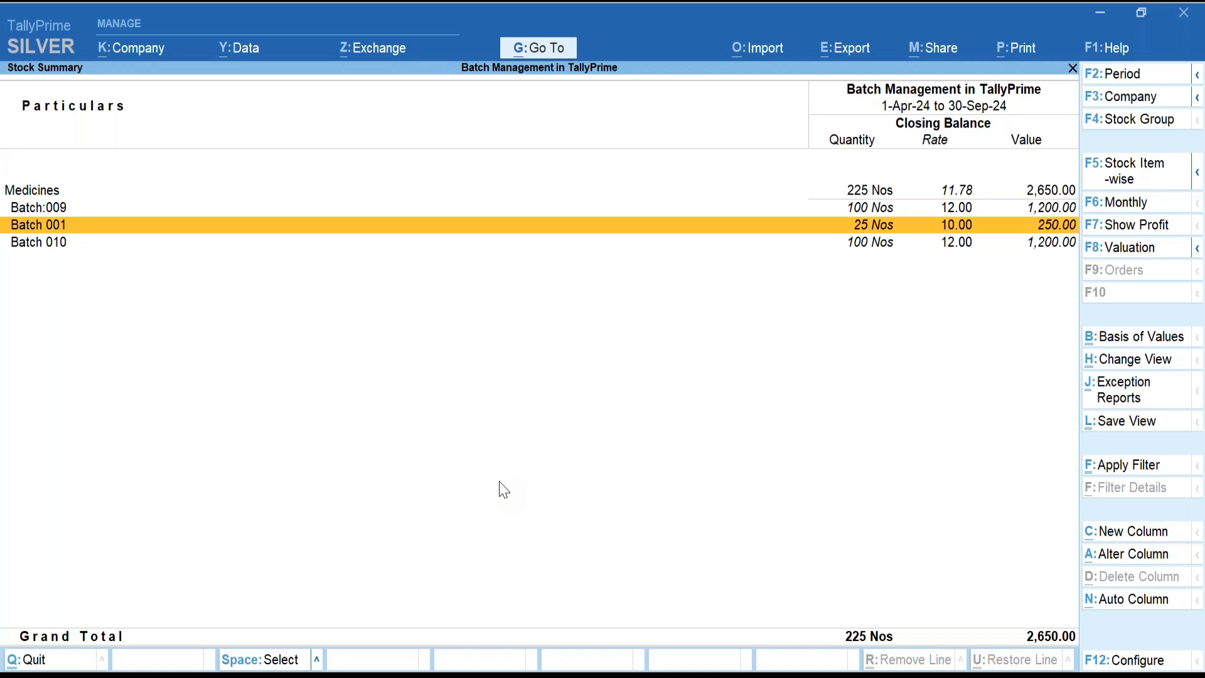
pyautogui.press('Return')
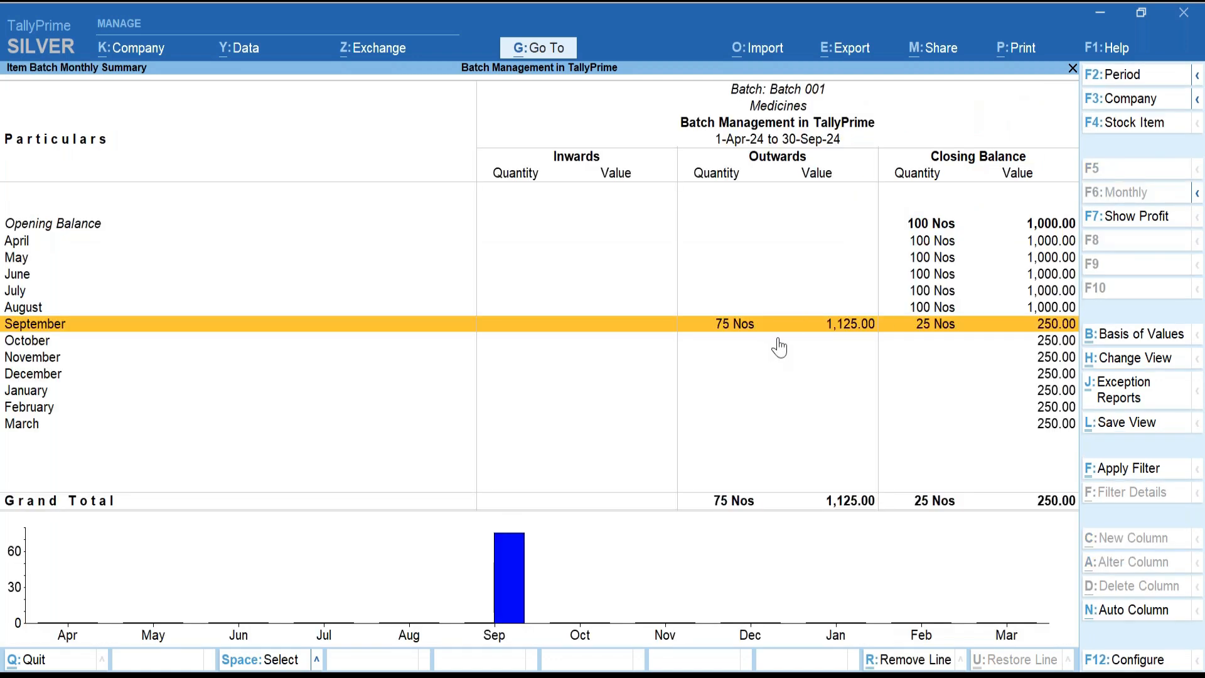
pyautogui.press('Return')
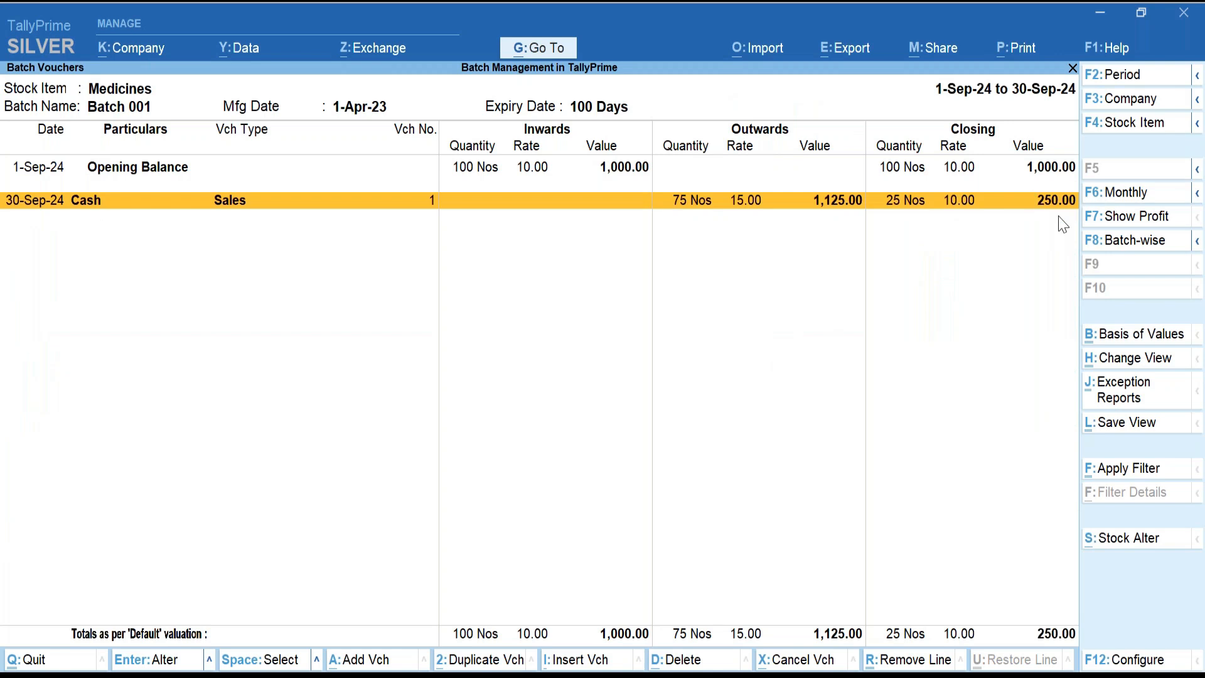
pyautogui.press('Escape')
pyautogui.press('Escape')
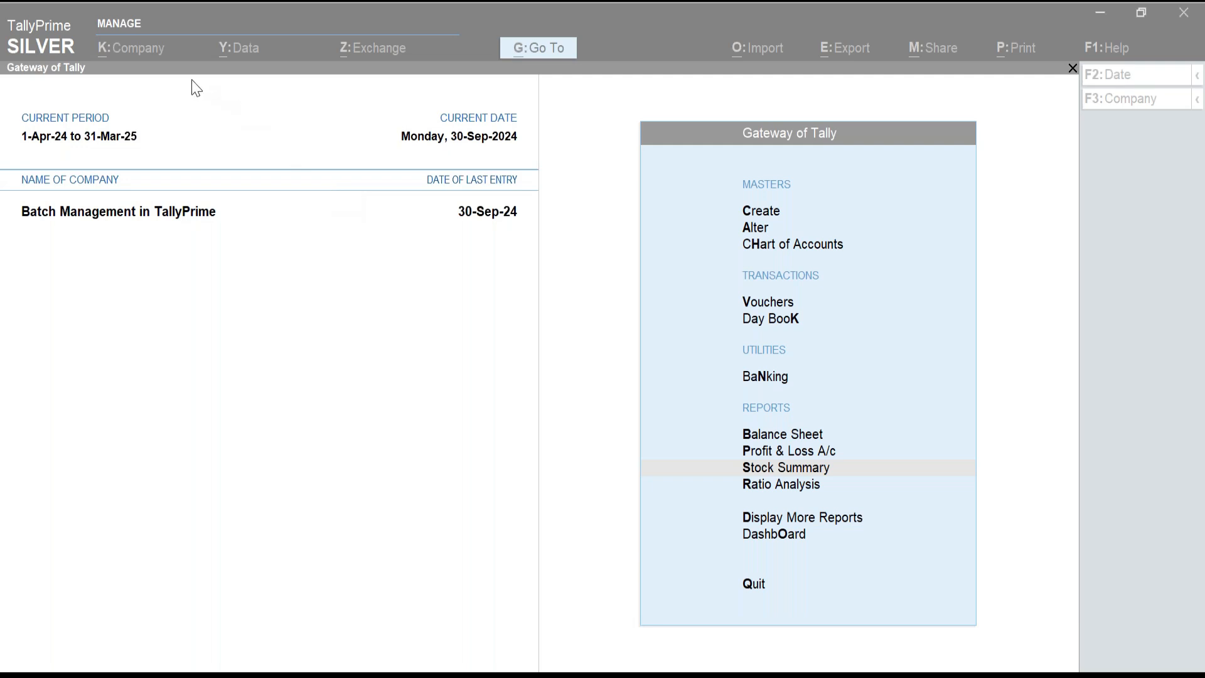
# Start a new Sales voucher dated 1-Jan-25.
pyautogui.click(474, 307)
pyautogui.press('Escape')
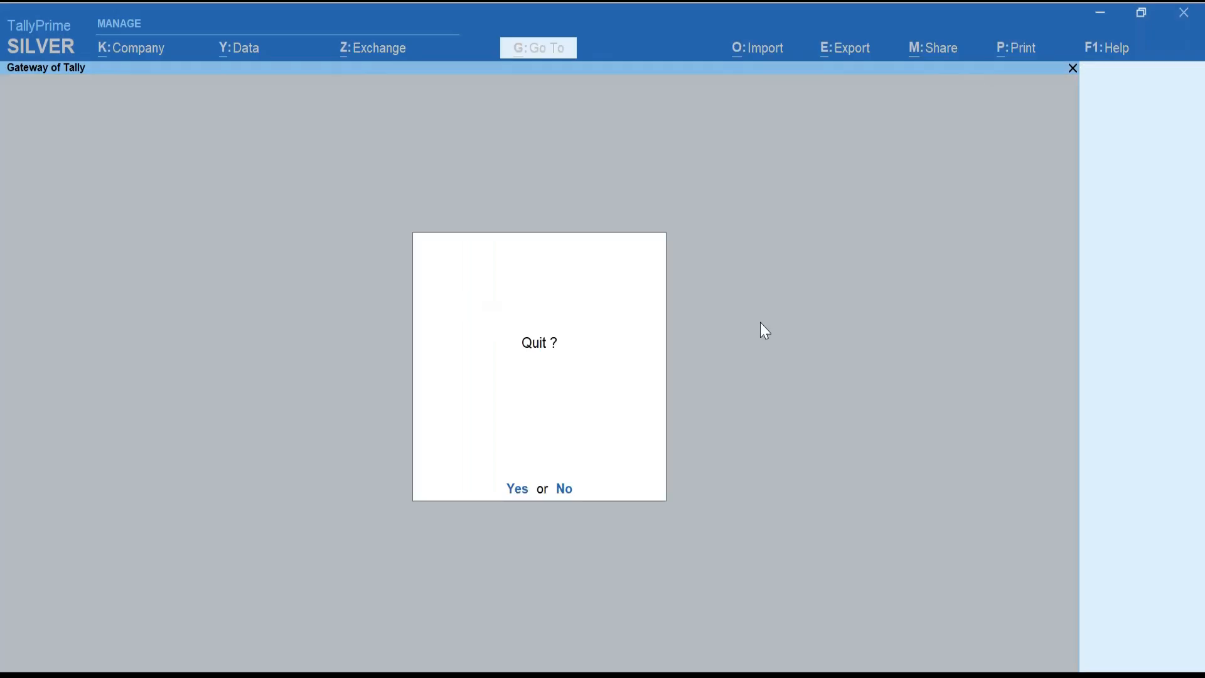
pyautogui.press('Escape')
pyautogui.press('v')
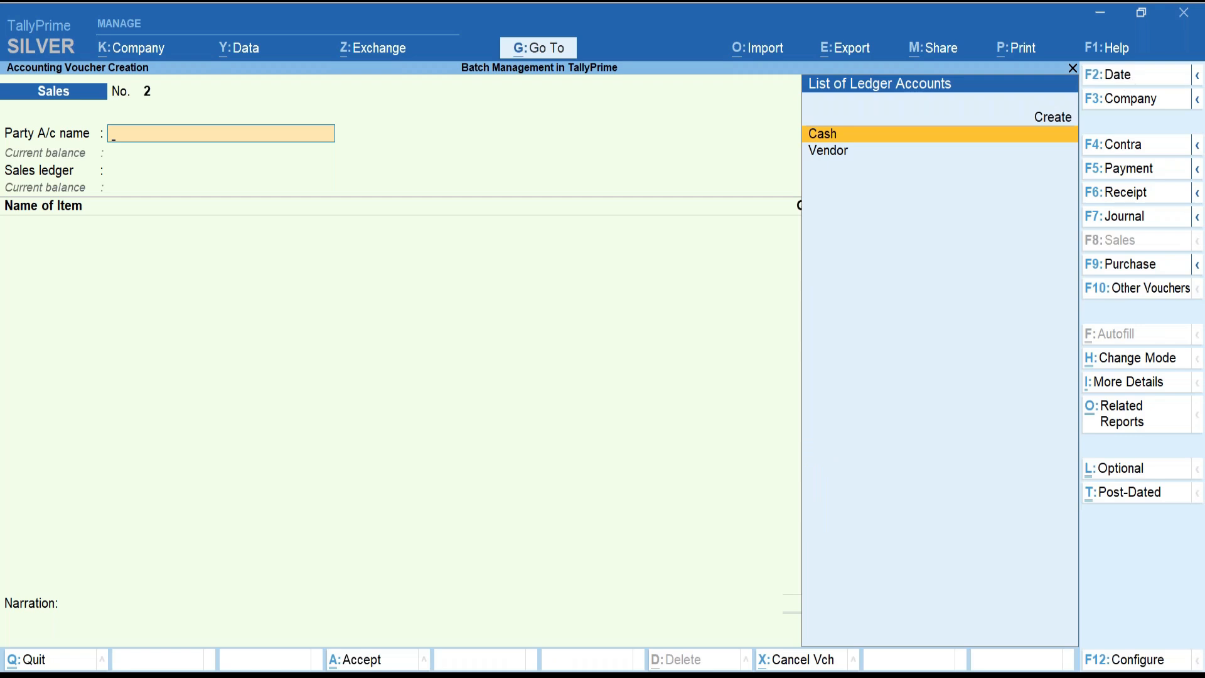
pyautogui.click(1121, 75)
pyautogui.write('1jan')
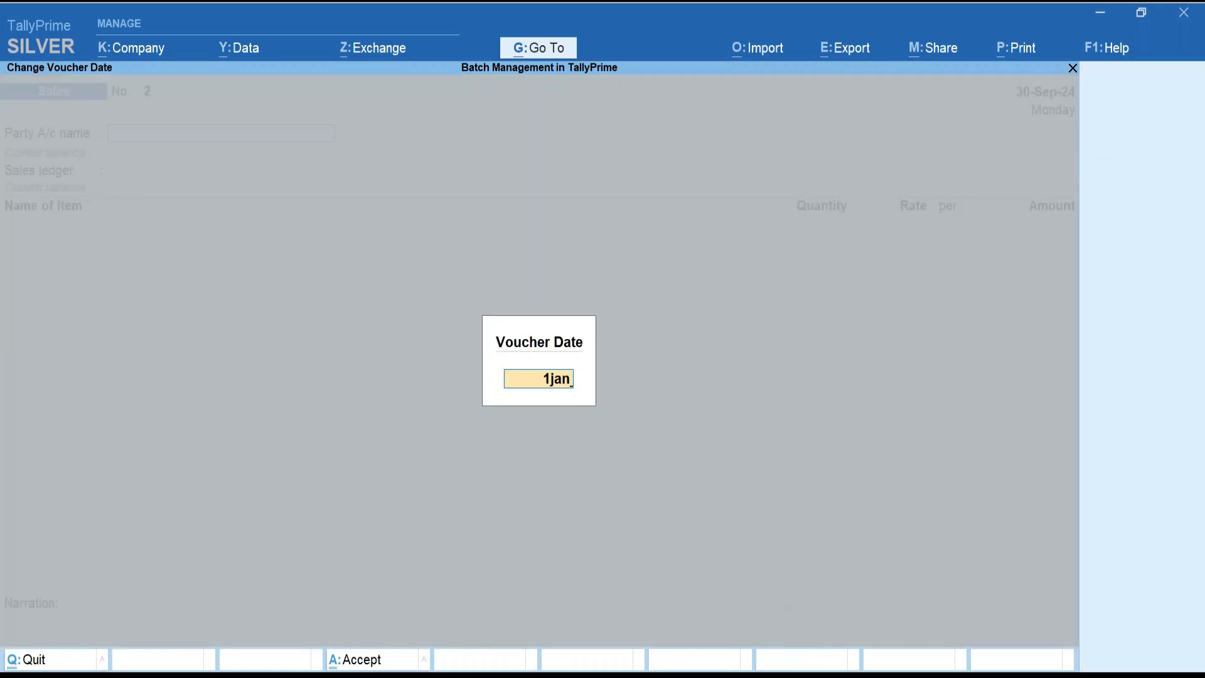
pyautogui.press('Return')
pyautogui.press('Return')
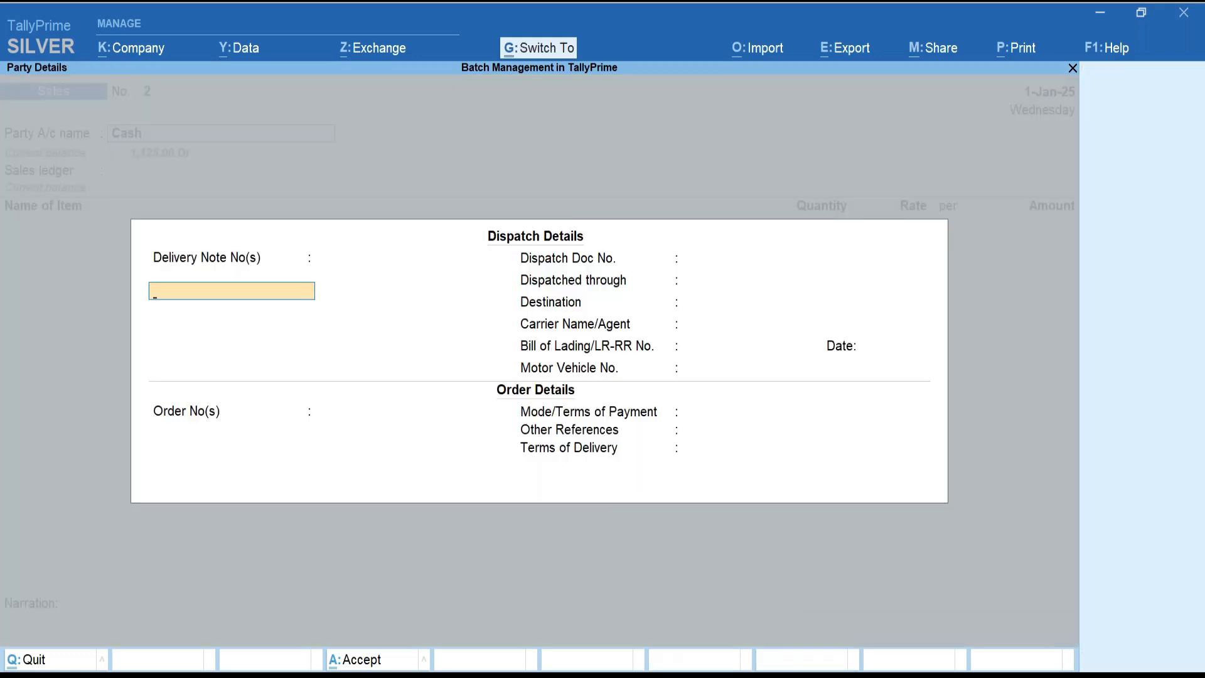
# Select Cash, the Sales ledger and Medicines, and view its batch list without choosing one.
pyautogui.hotkey('ctrl', 'a')
pyautogui.hotkey('ctrl', 'a')
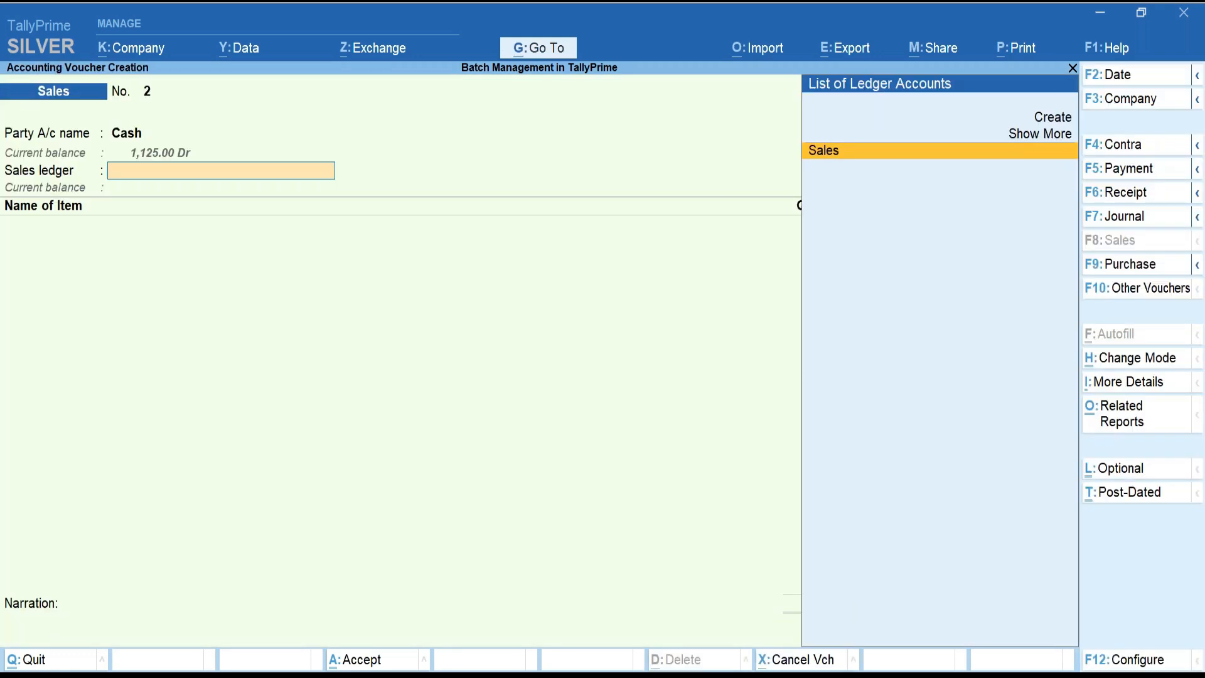
pyautogui.press('Return')
pyautogui.press('Down')
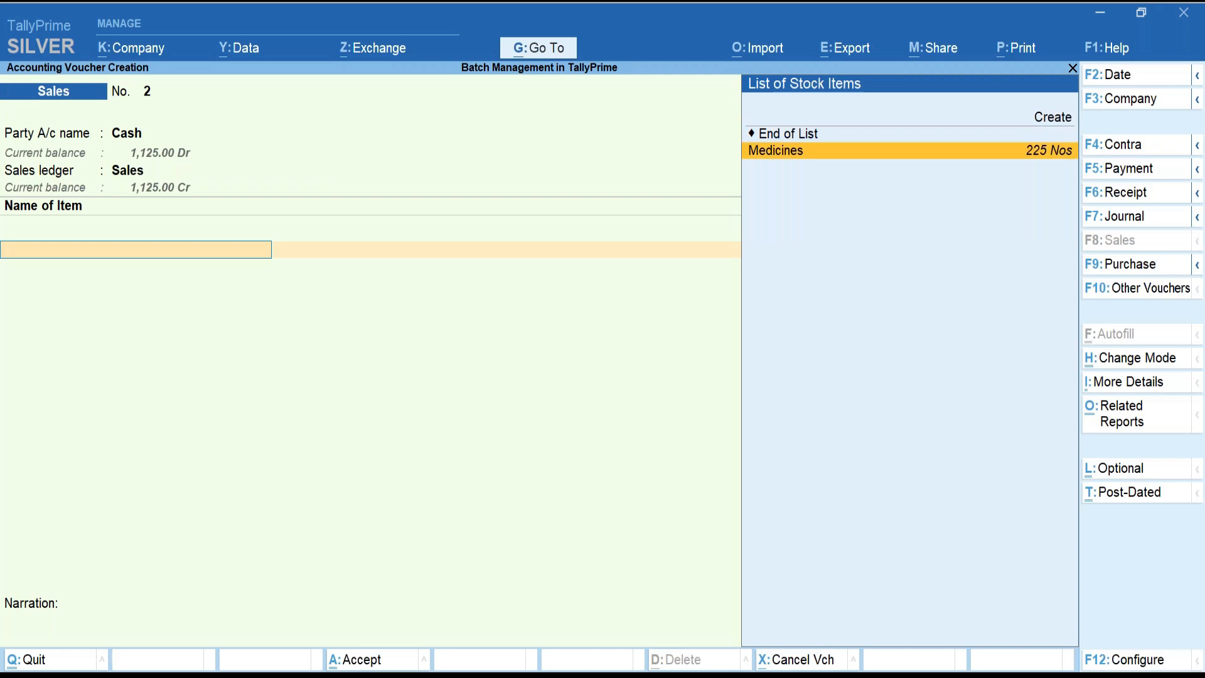
pyautogui.press('Return')
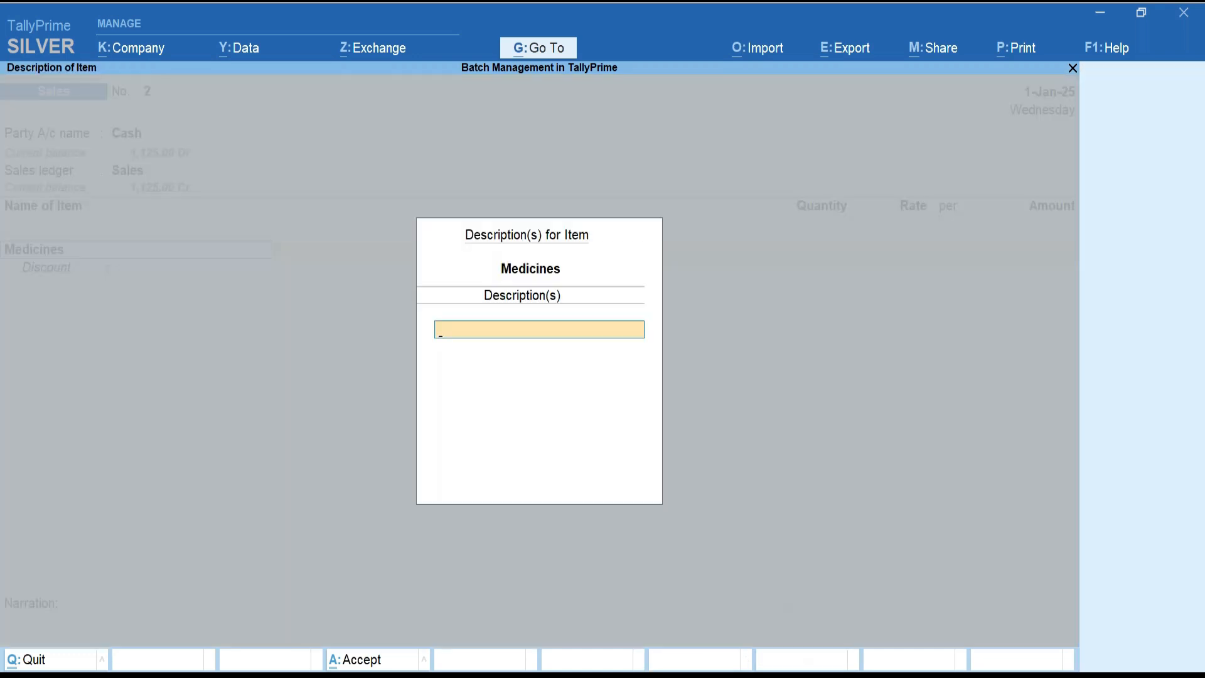
pyautogui.press('Return')
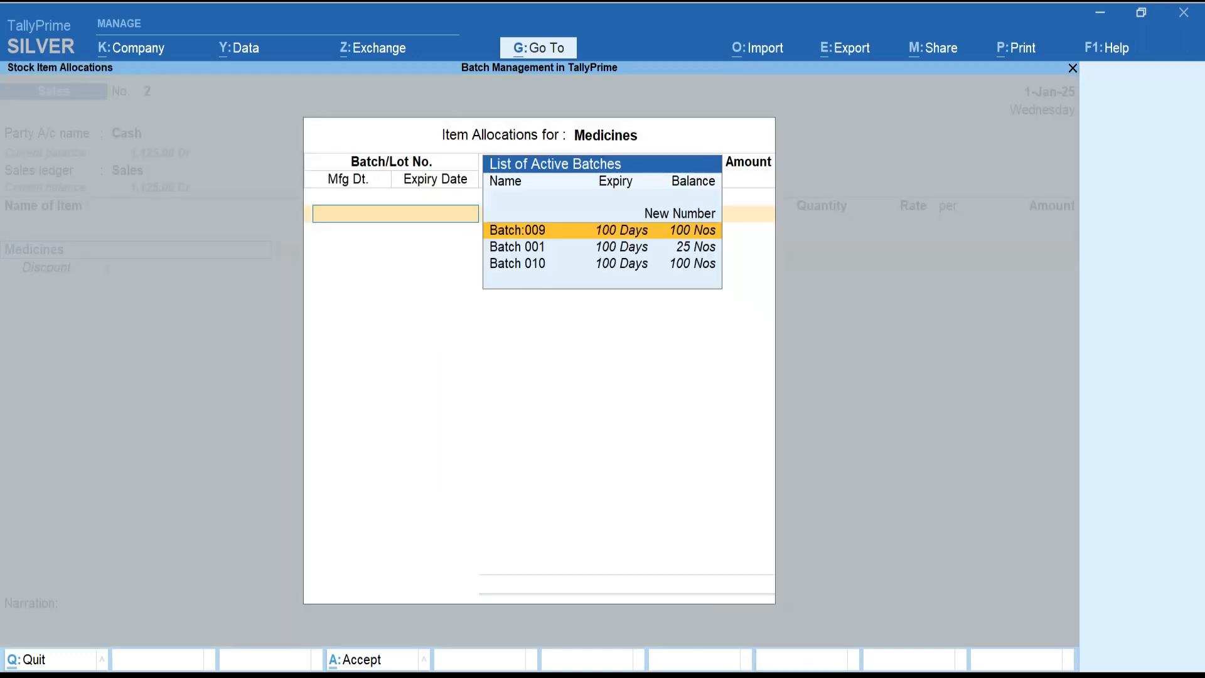
pyautogui.press('Escape')
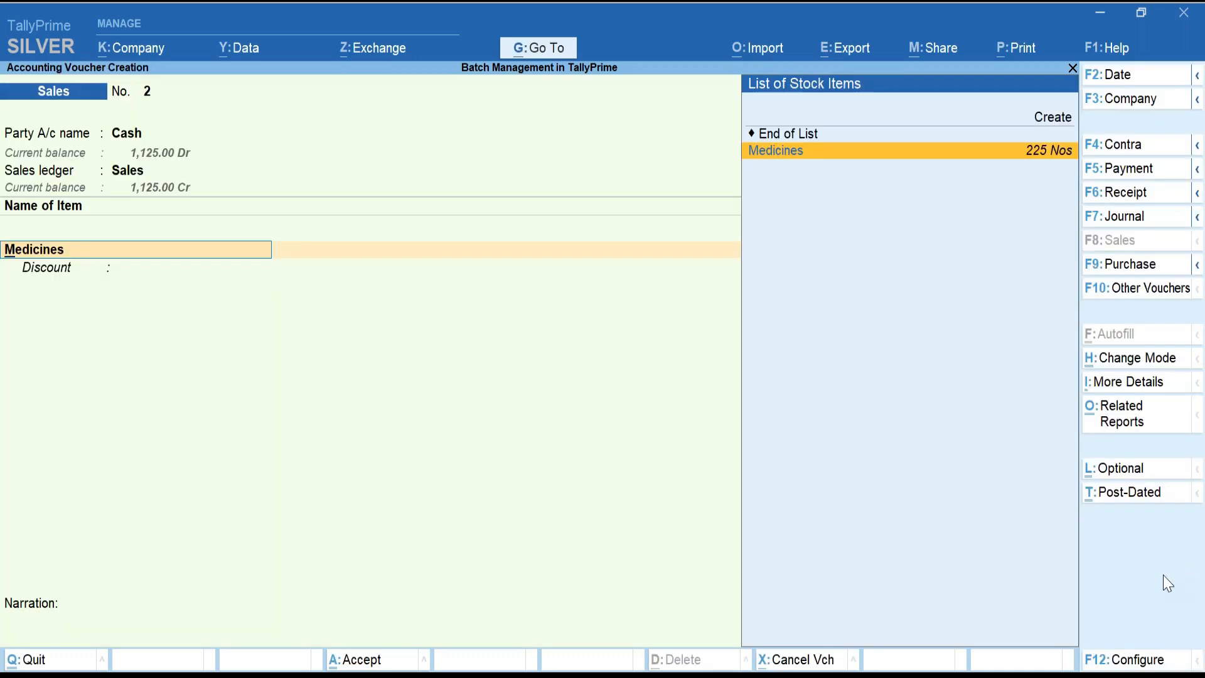
pyautogui.hotkey('ctrl', 'n')
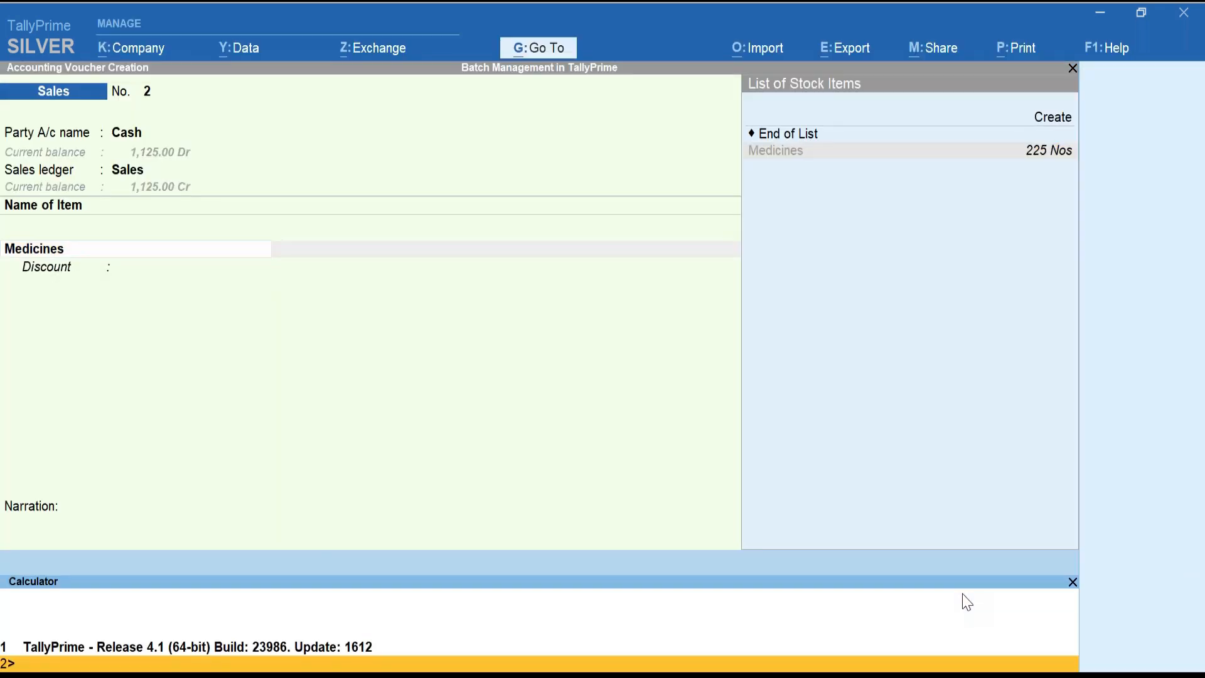
pyautogui.click(1072, 582)
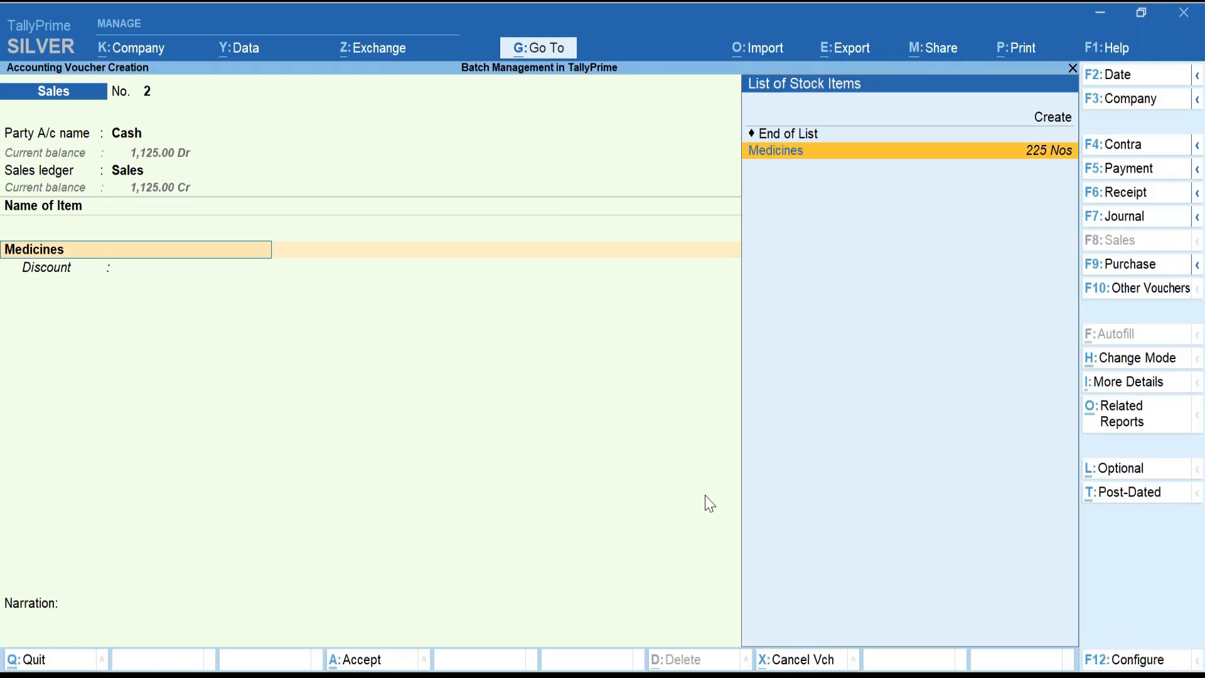
pyautogui.press('F12')
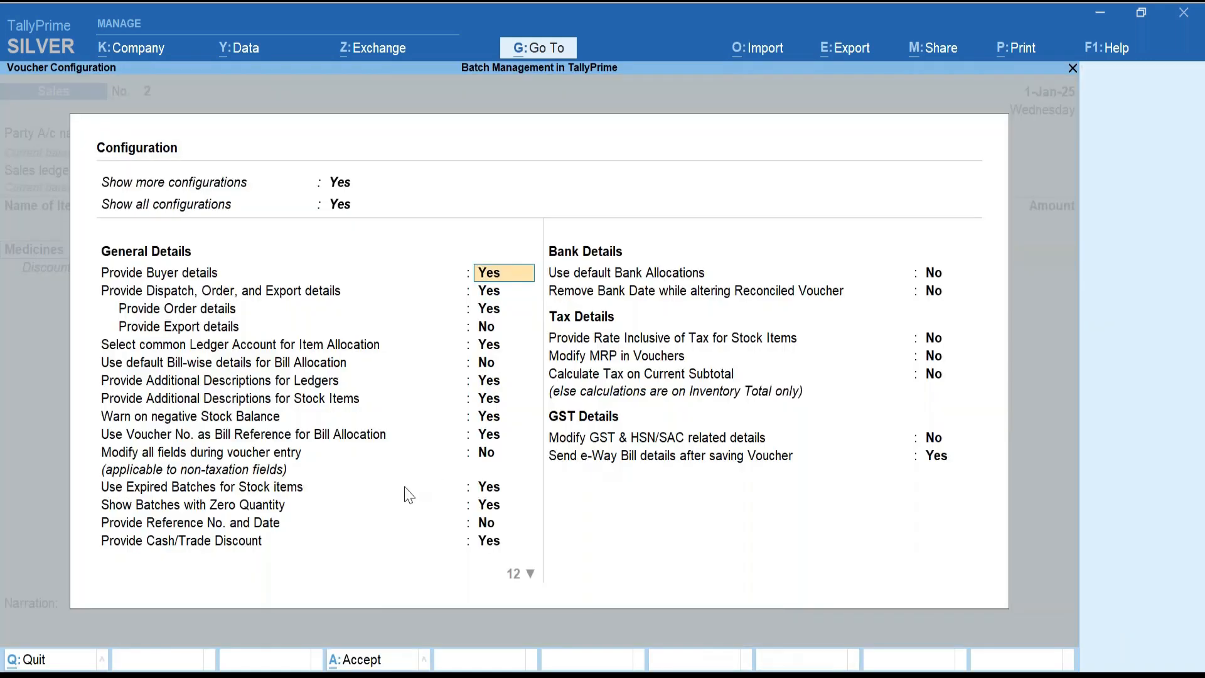
# Set Use Expired Batches to No, save, and reselect Medicines to see no batches.
pyautogui.press('Return')
pyautogui.press('Return')
pyautogui.press('Return')
pyautogui.press('Return')
pyautogui.press('Return')
pyautogui.press('Return')
pyautogui.press('Return')
pyautogui.press('Return')
pyautogui.press('Return')
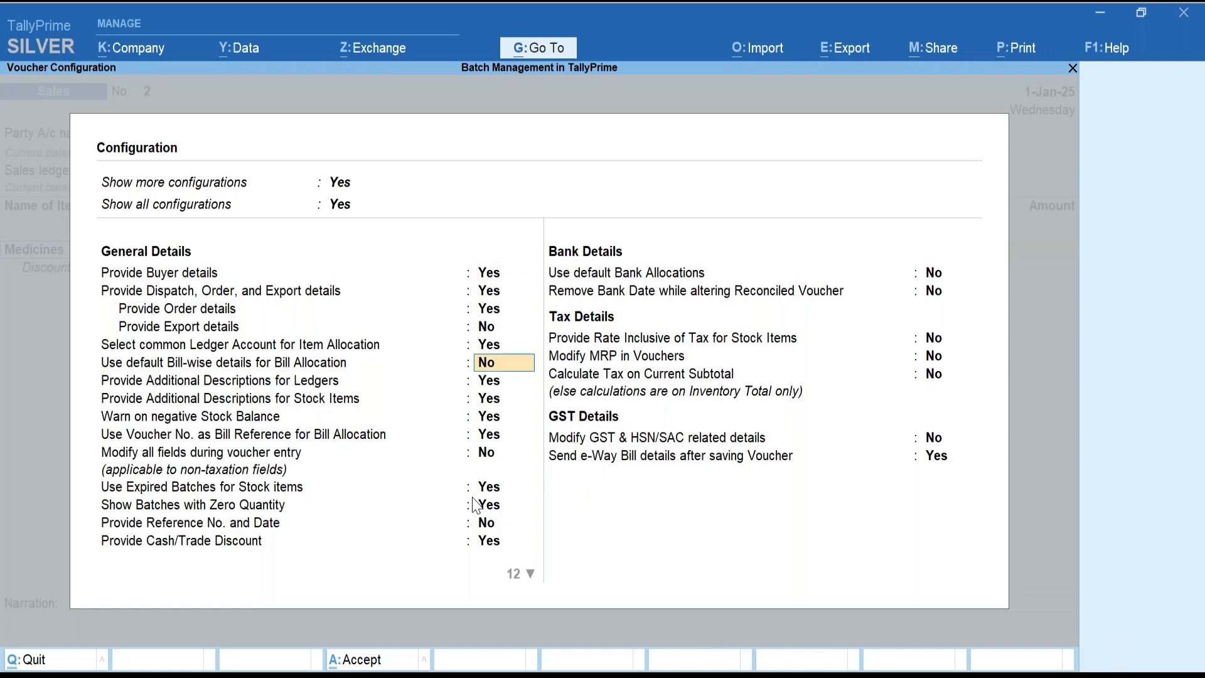
pyautogui.press('Return')
pyautogui.press('Return')
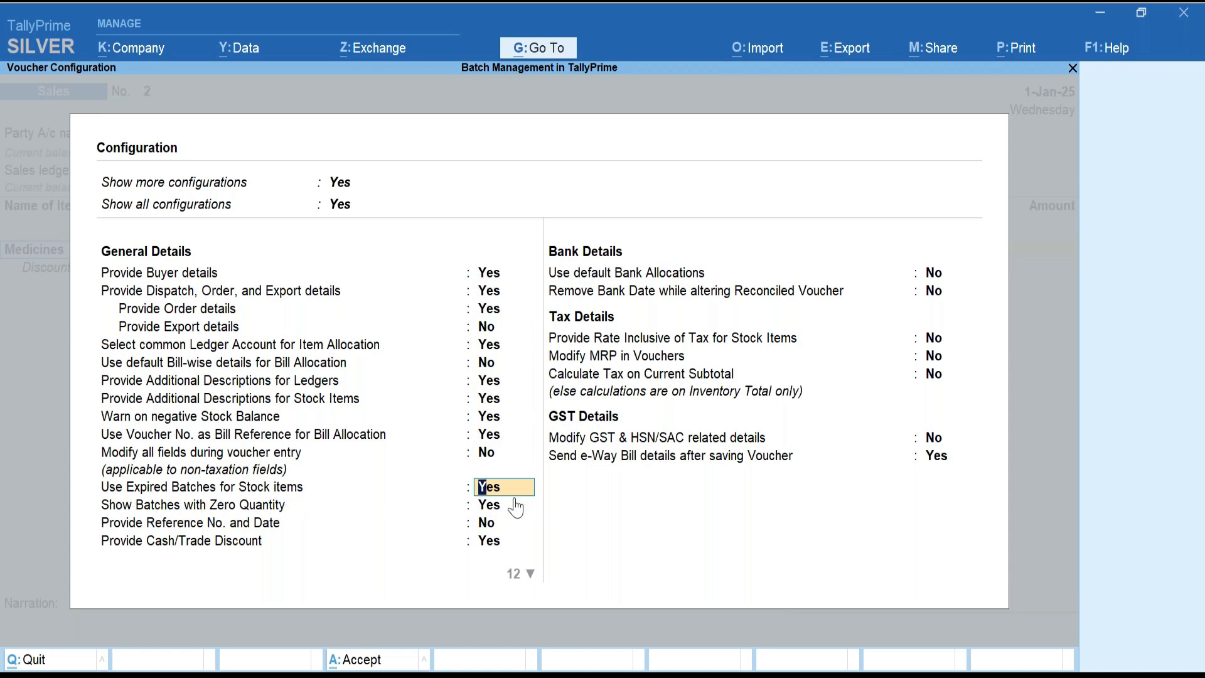
pyautogui.write('n')
pyautogui.press('Return')
pyautogui.press('Up')
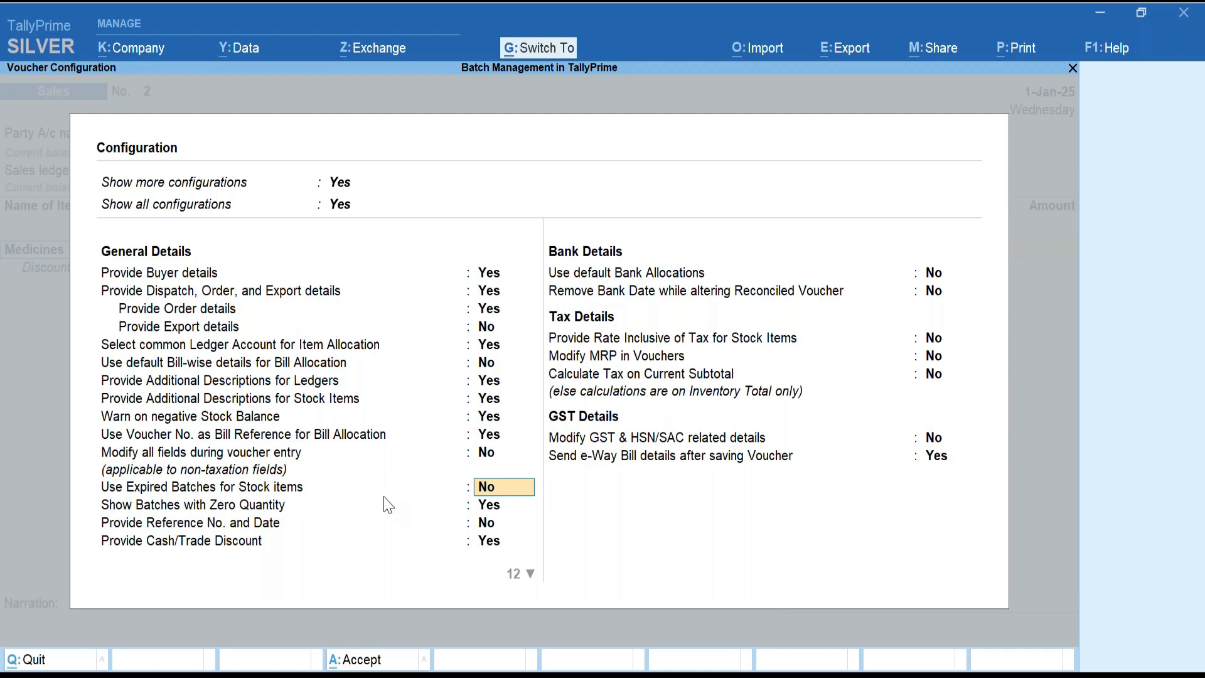
pyautogui.hotkey('ctrl', 'a')
pyautogui.press('Return')
pyautogui.press('Return')
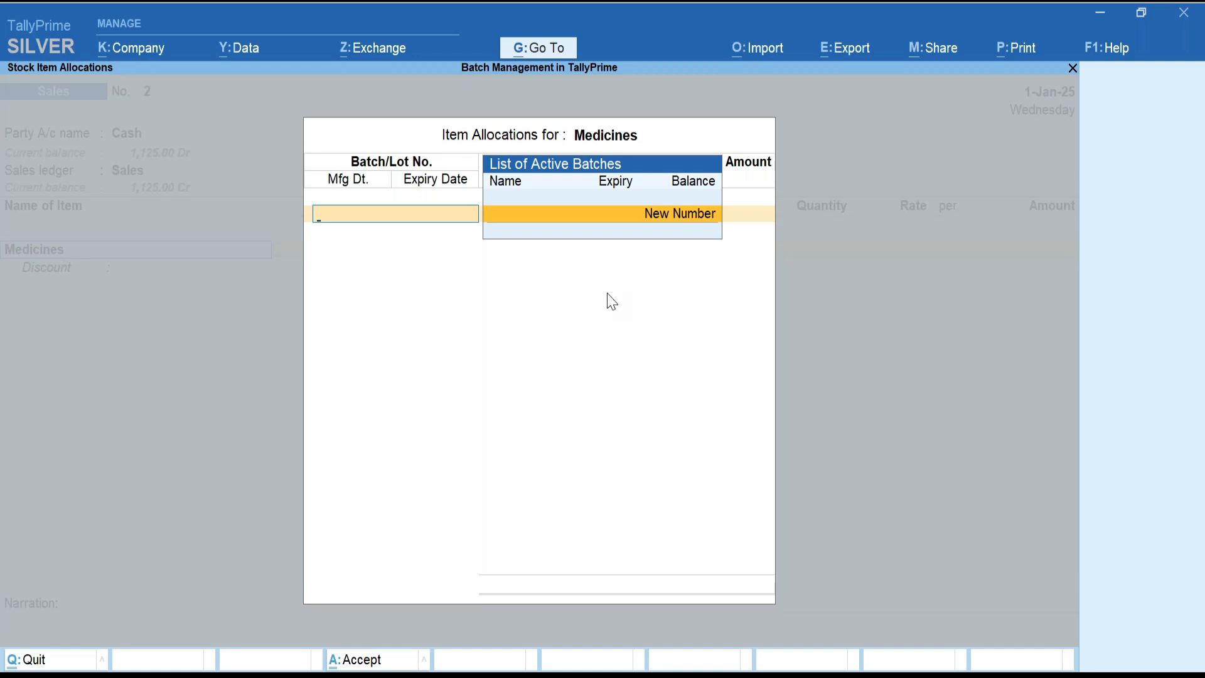
# Set Show Batches with Zero Quantity to No, save, and reopen Sales voucher No. 2 blank.
pyautogui.press('Escape')
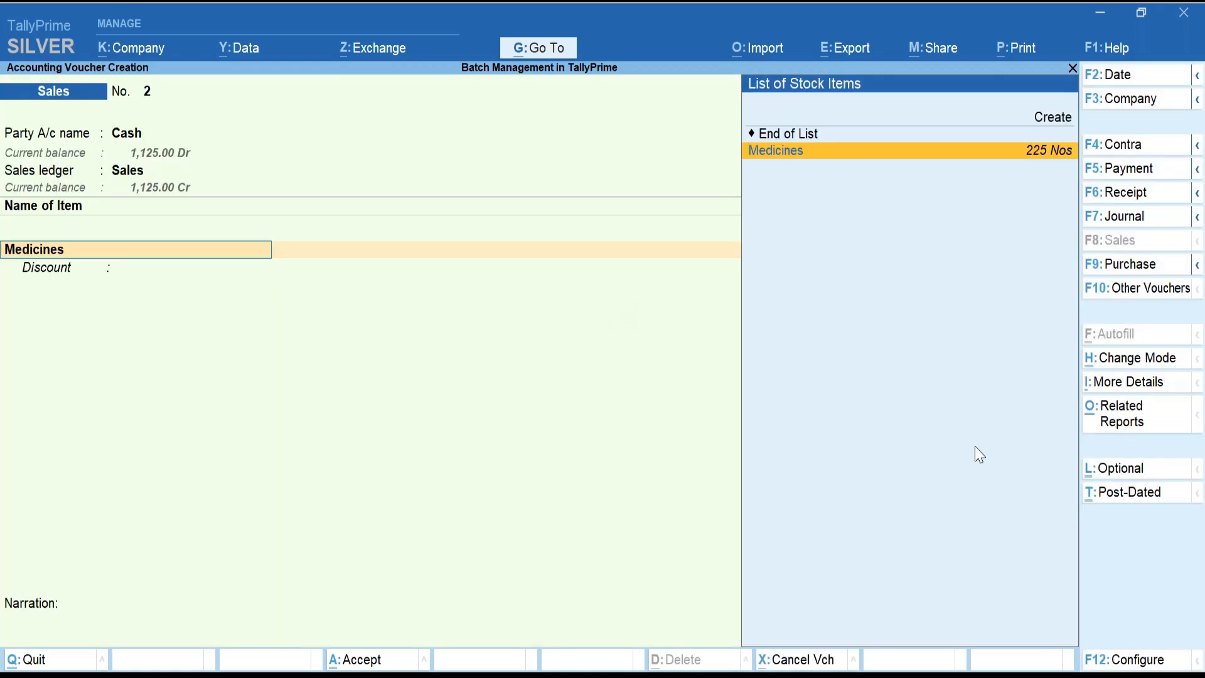
pyautogui.press('F12')
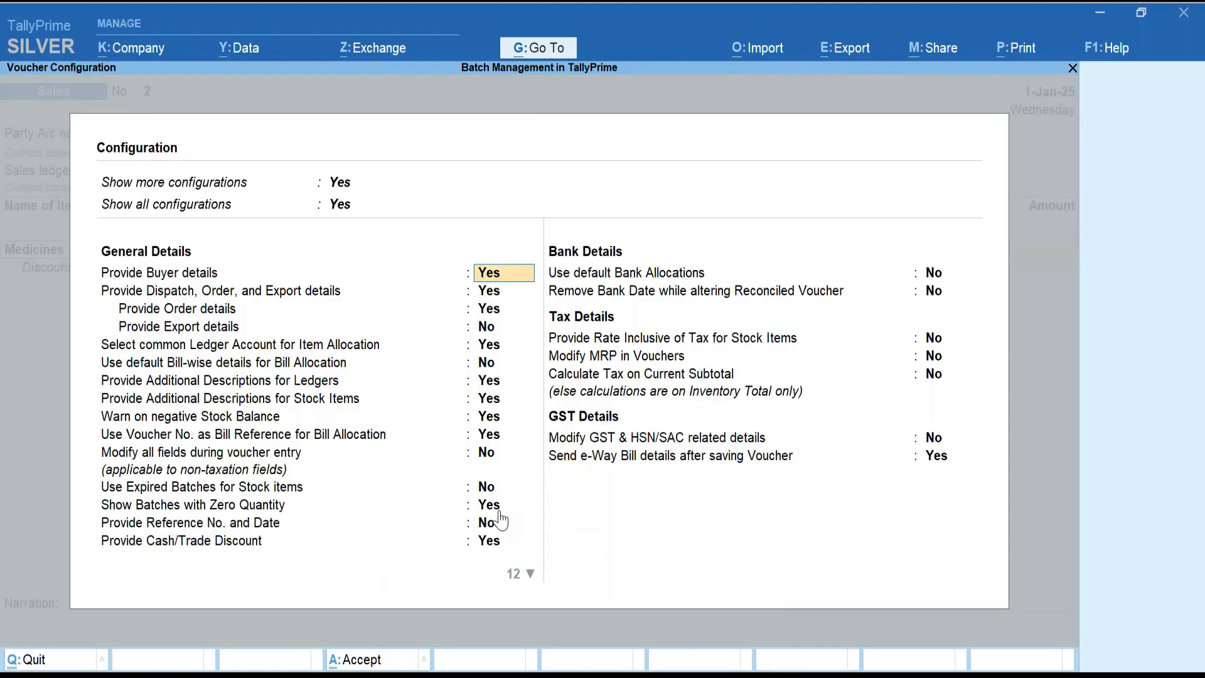
pyautogui.click(208, 505)
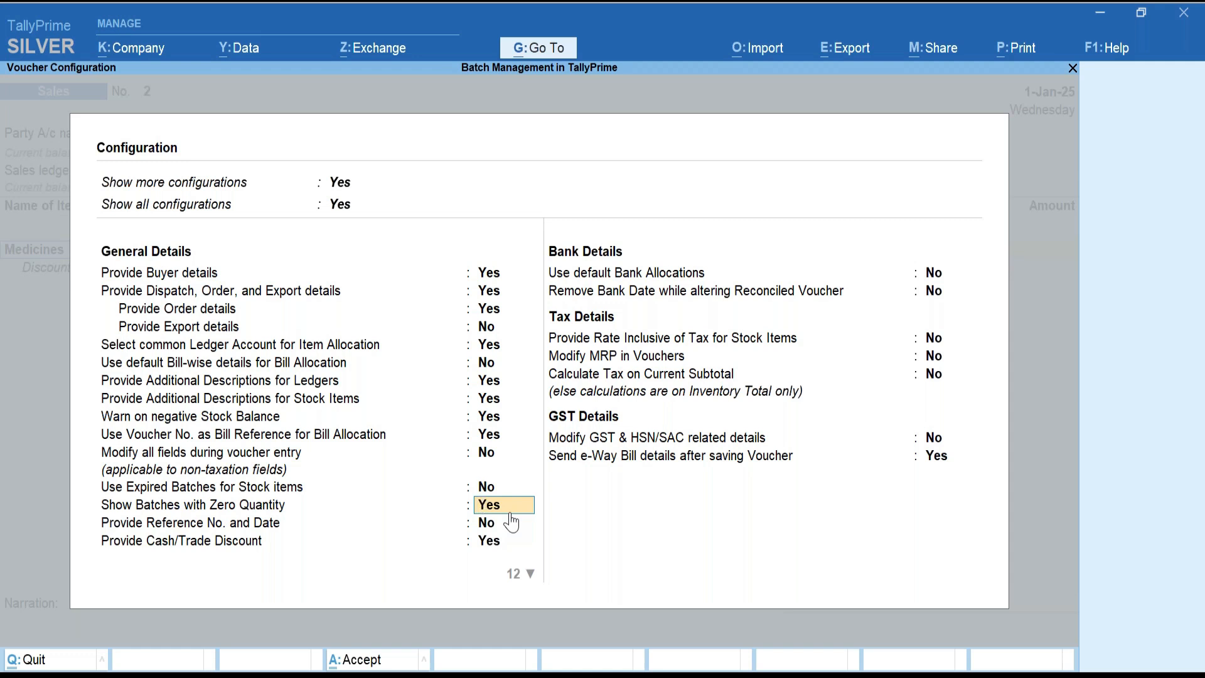
pyautogui.write('n')
pyautogui.press('Return')
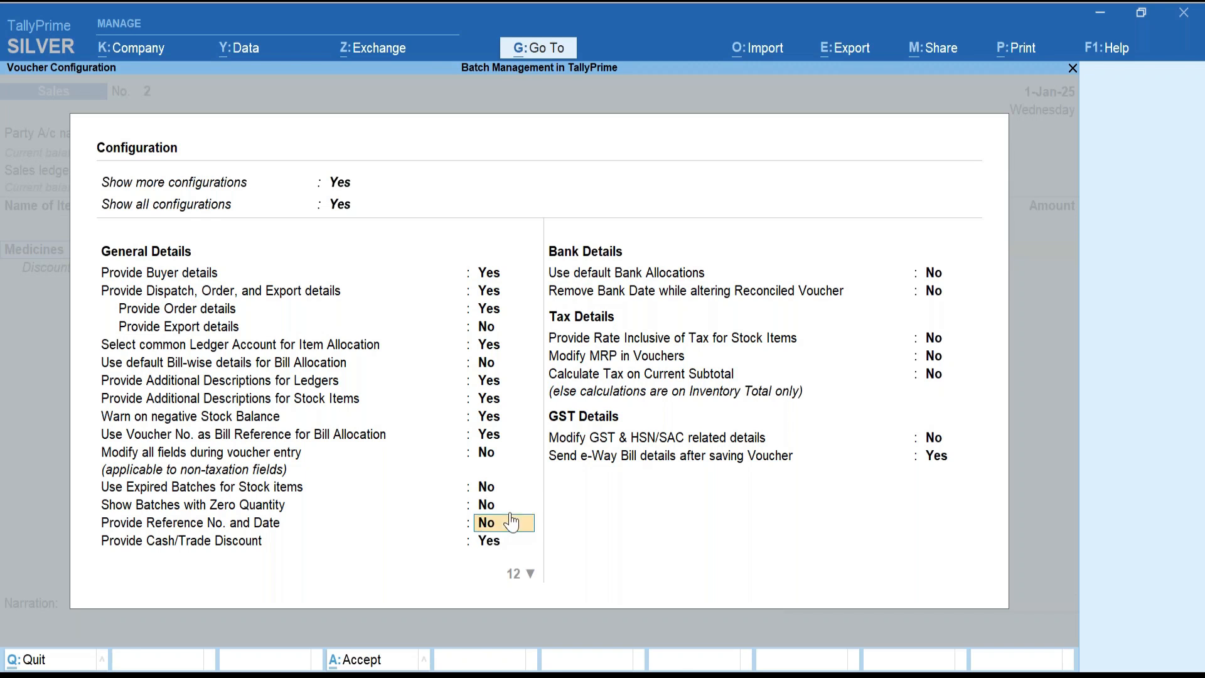
pyautogui.press('Up')
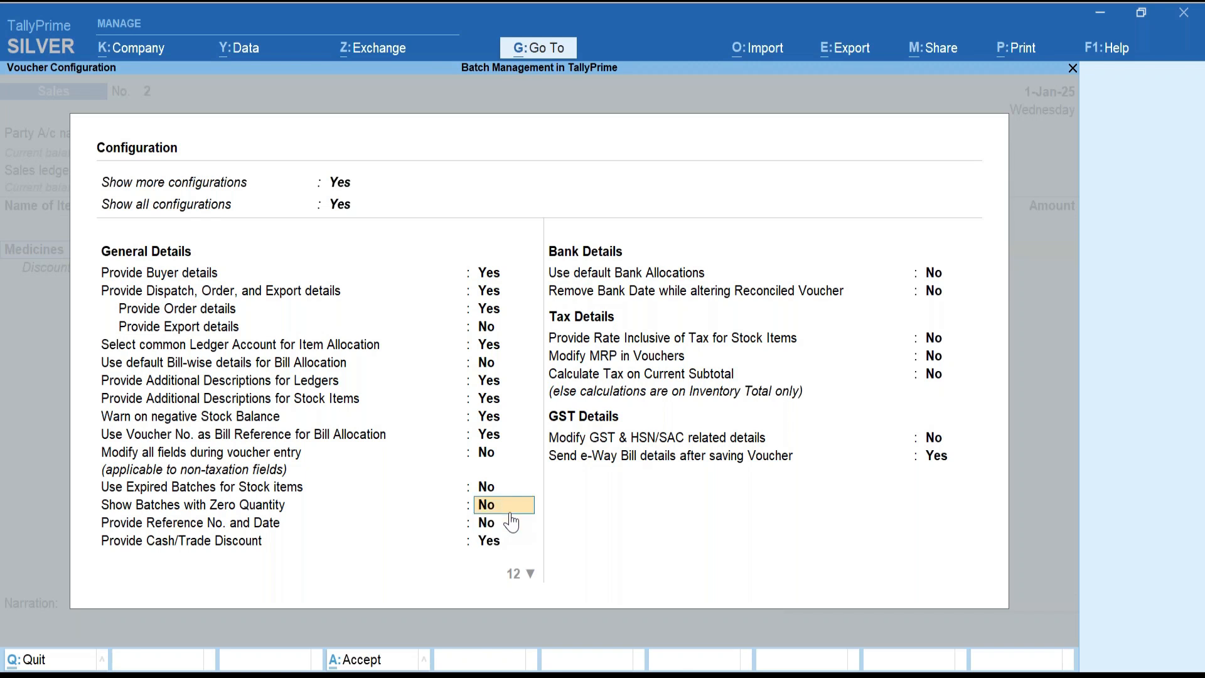
pyautogui.hotkey('ctrl', 'a')
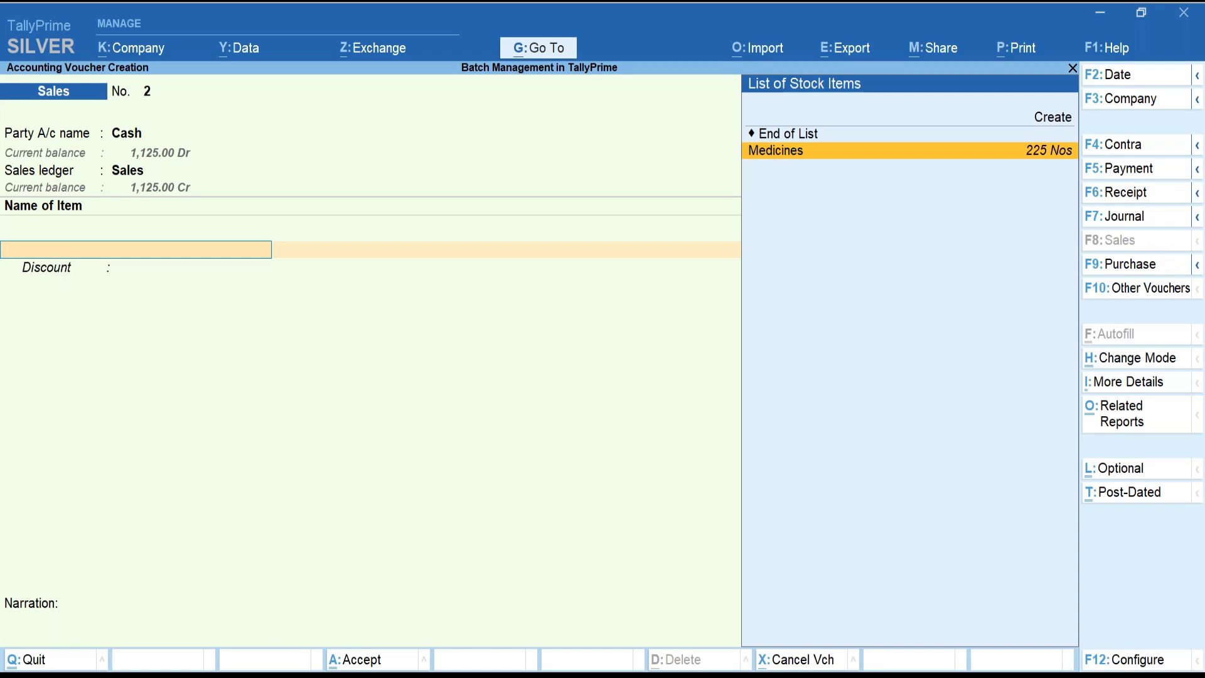
pyautogui.press('Escape')
pyautogui.press('Return')
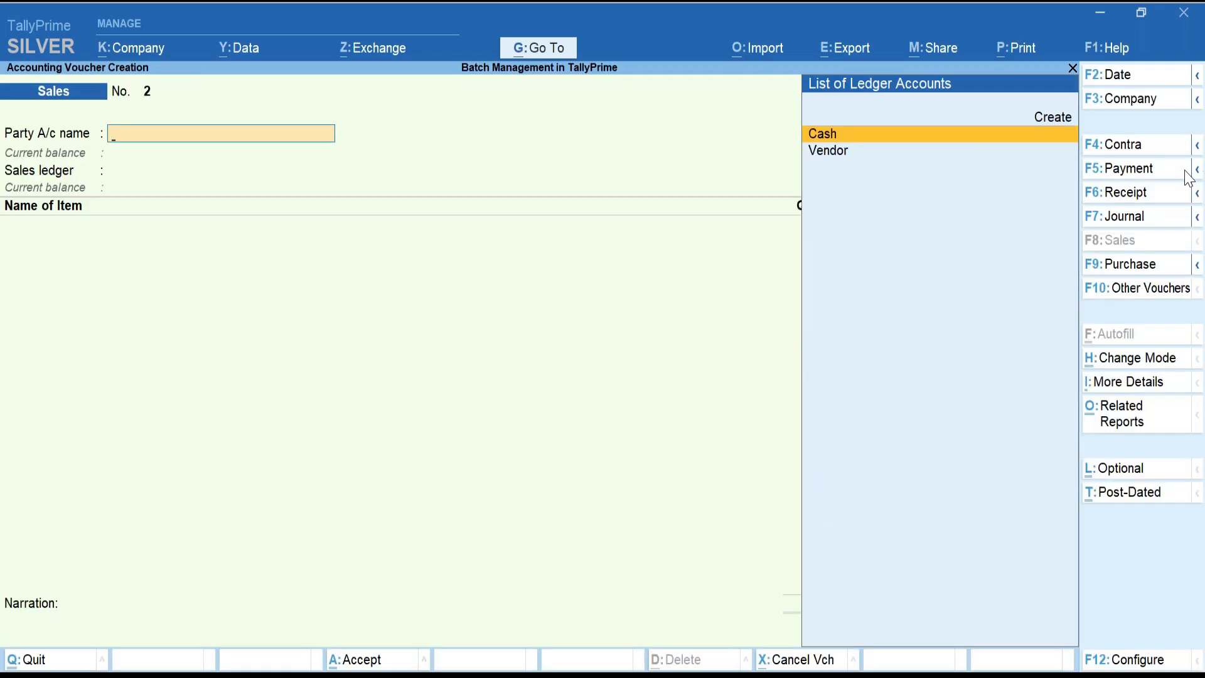
# Date the voucher 30-Sep-24 with Cash, Sales and Medicines, confirm only Batch:009 and Batch 010 appear, then abandon it.
pyautogui.click(1119, 85)
pyautogui.write('30sep')
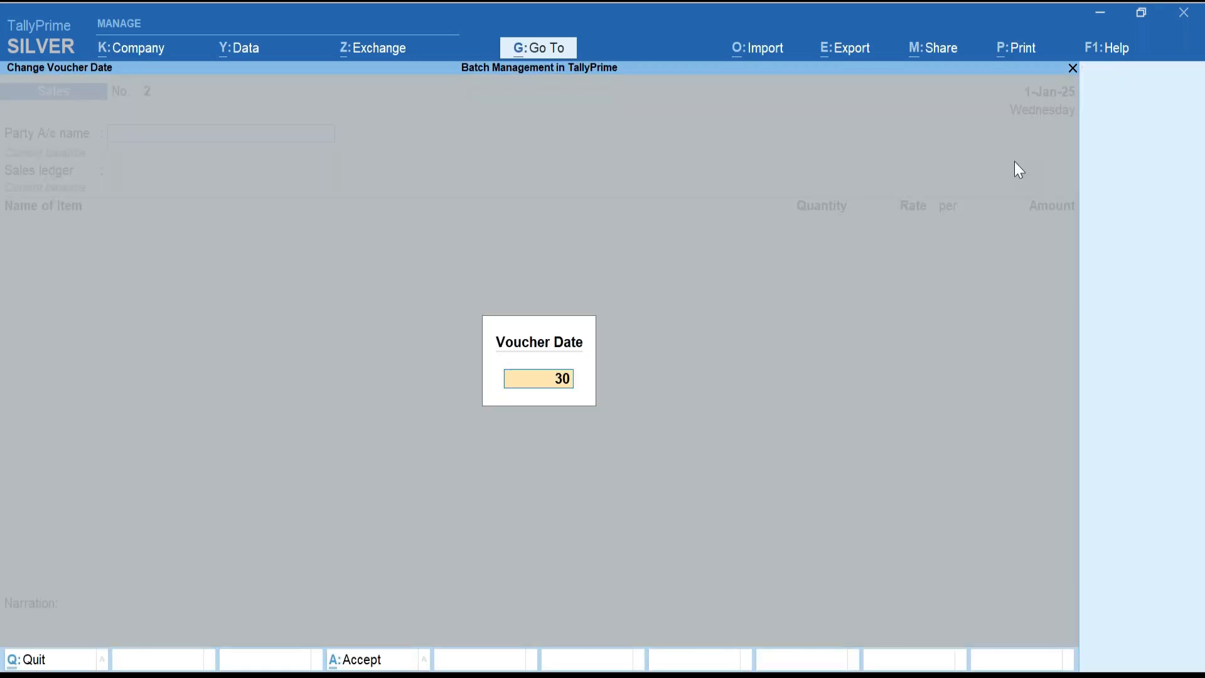
pyautogui.press('Return')
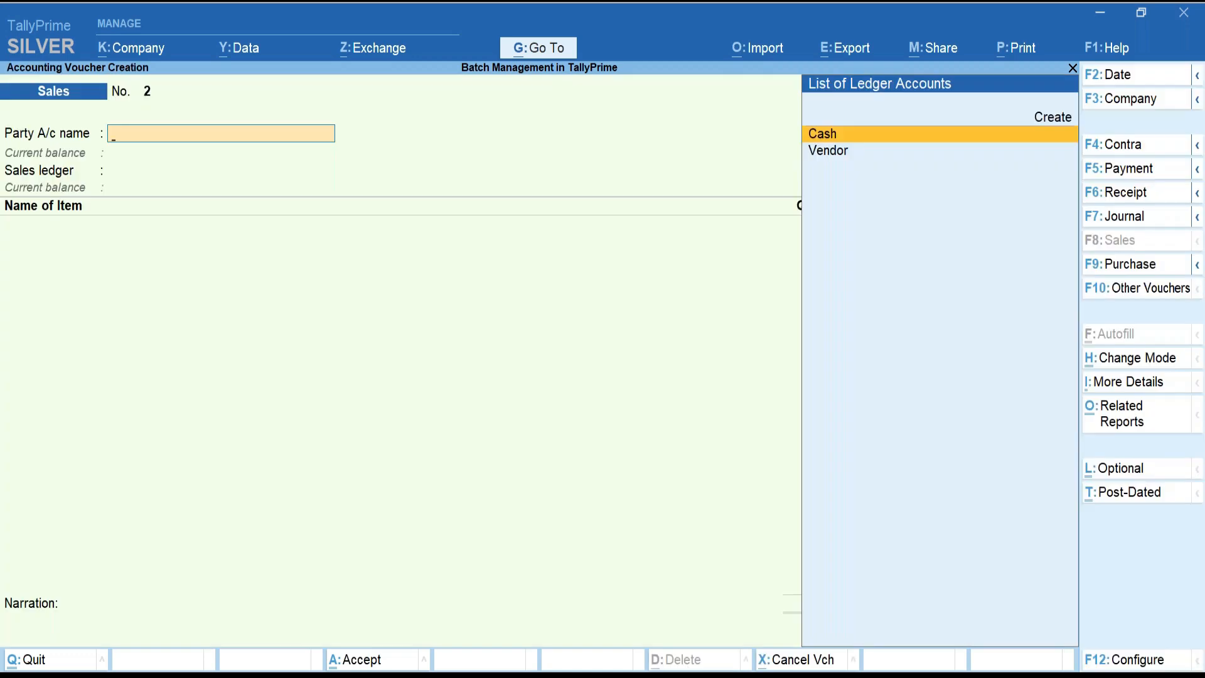
pyautogui.press('Return')
pyautogui.hotkey('ctrl', 'a')
pyautogui.hotkey('ctrl', 'a')
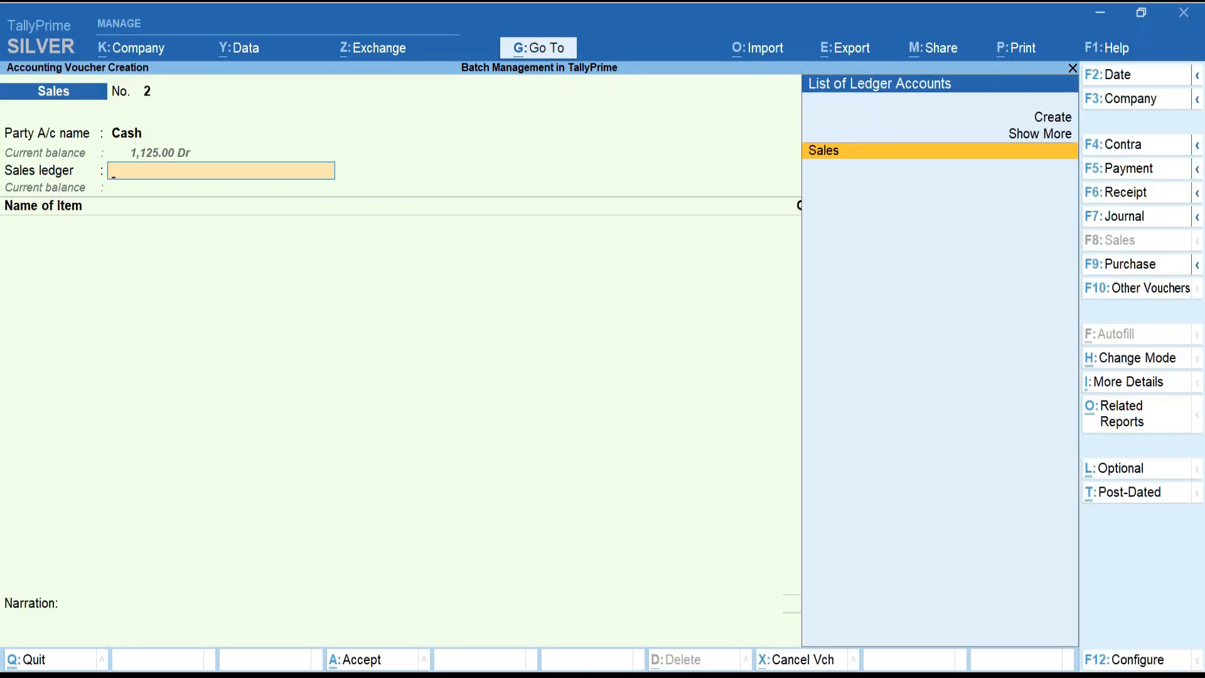
pyautogui.press('Return')
pyautogui.press('Down')
pyautogui.press('Return')
pyautogui.press('Return')
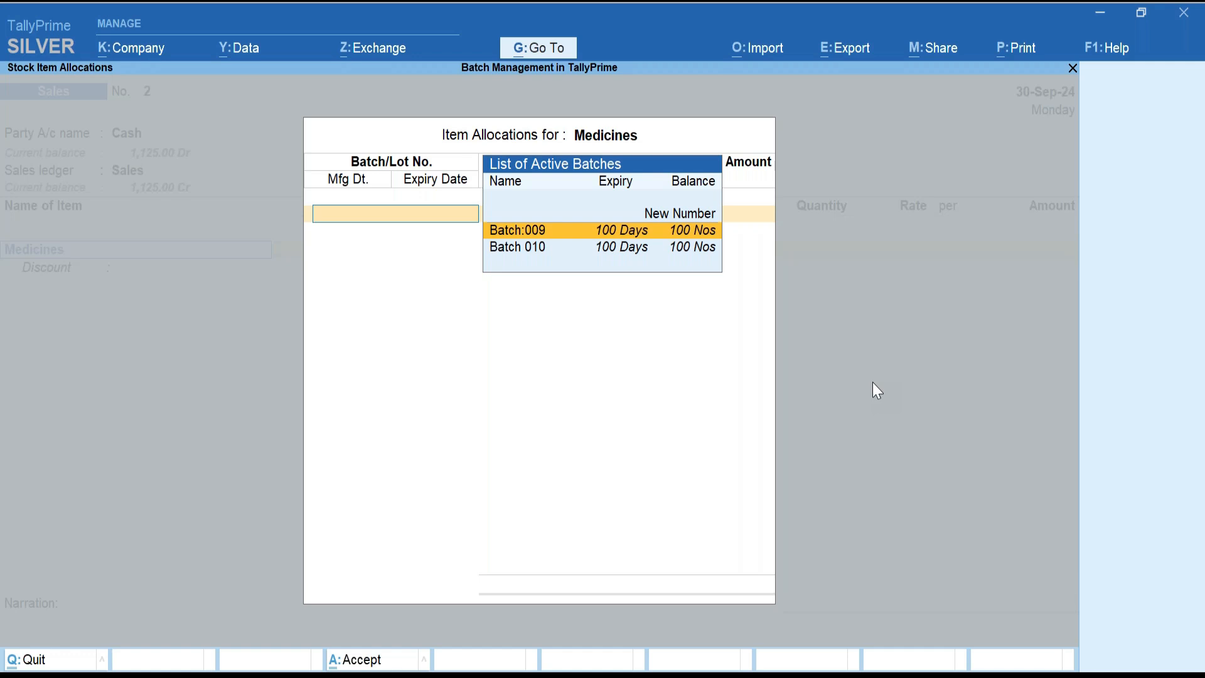
pyautogui.press('Escape')
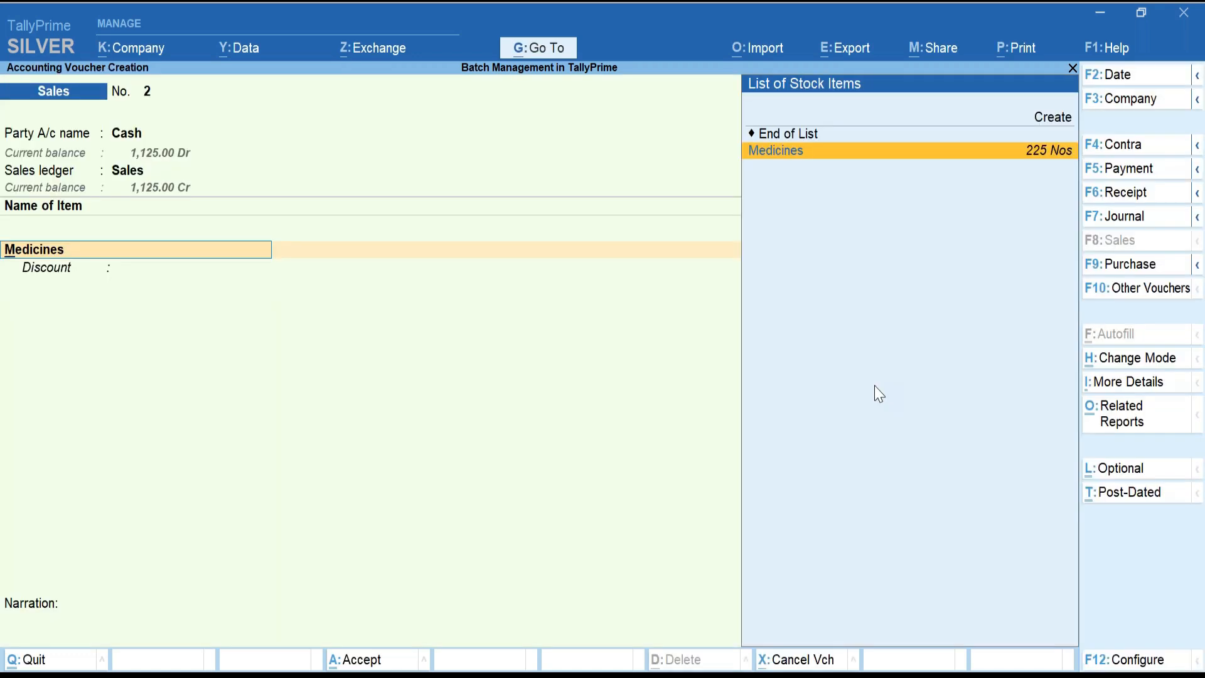
pyautogui.press('Escape')
pyautogui.press('Escape')
# Discard the voucher and drill from the Stock Summary into Batch 001's September vouchers.
pyautogui.press('y')
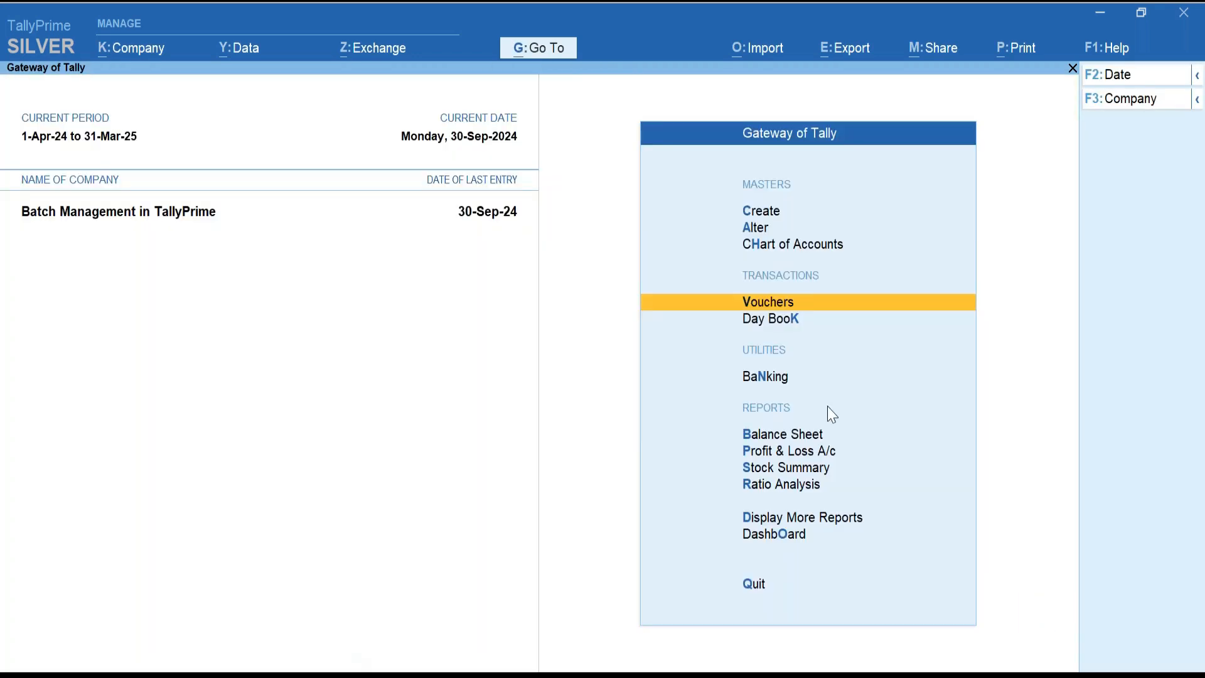
pyautogui.click(775, 466)
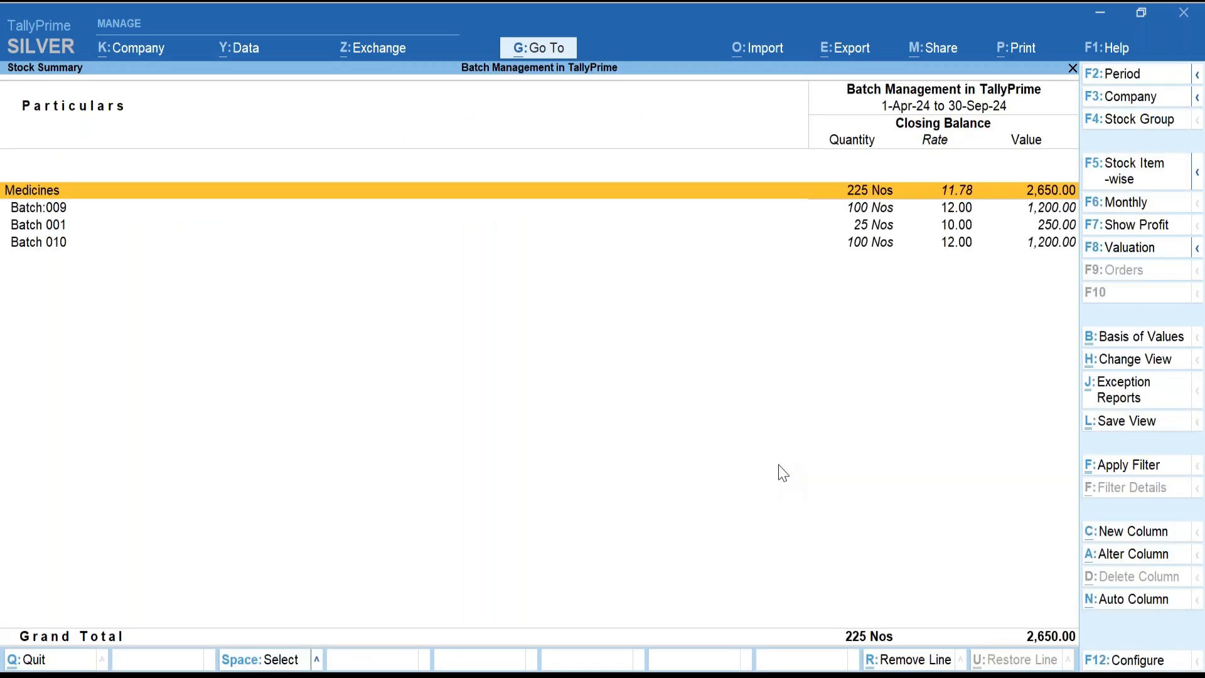
pyautogui.press('Down')
pyautogui.press('Down')
pyautogui.press('Return')
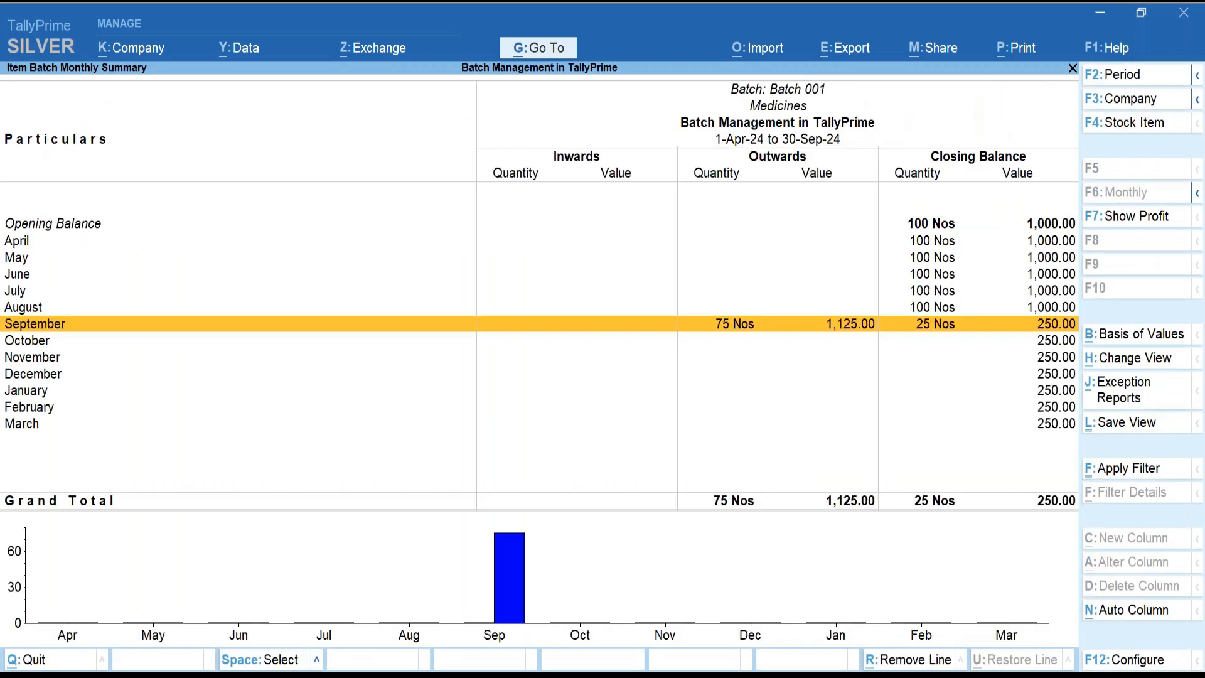
pyautogui.press('Return')
# Change the Batch 001 Medicines sale from 75 to 100 Nos, save, and return to Gateway of Tally.
pyautogui.press('Return')
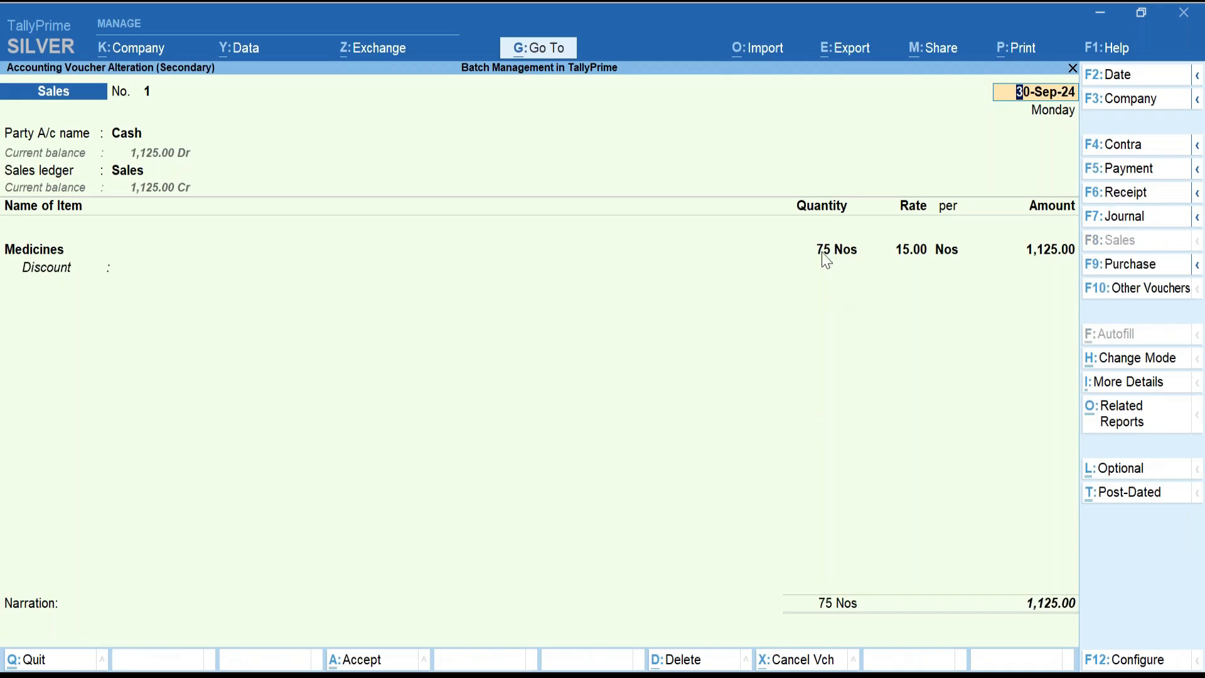
pyautogui.press('Return')
pyautogui.press('Return')
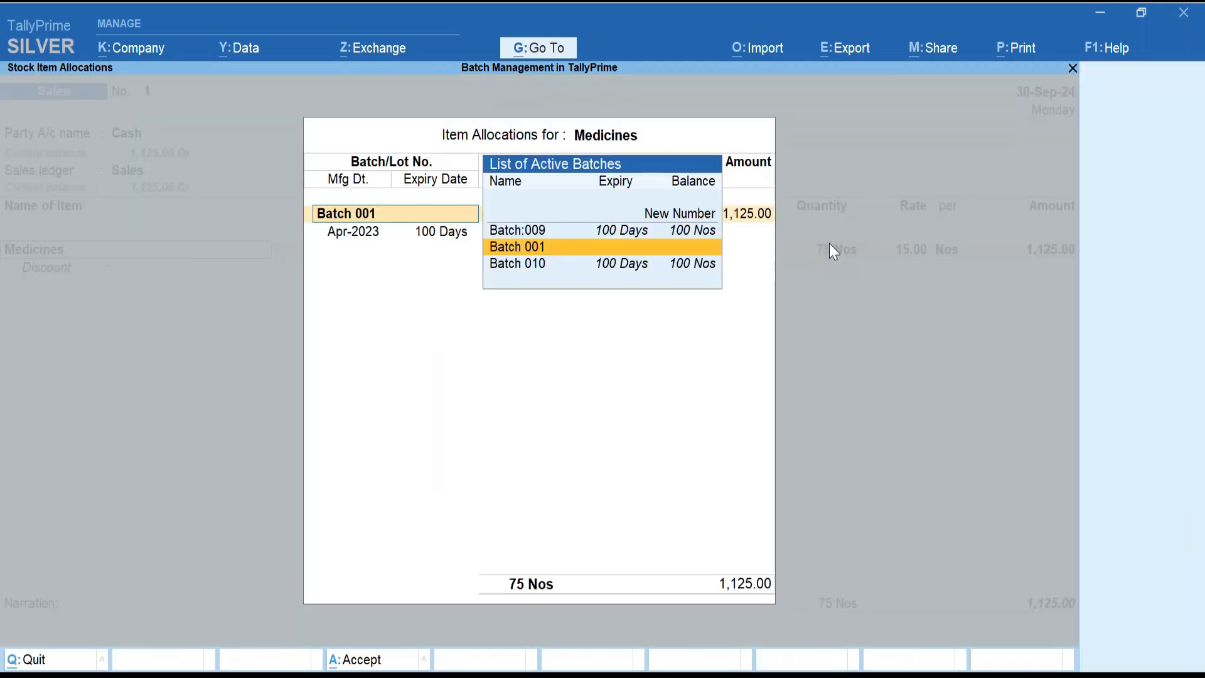
pyautogui.press('Return')
pyautogui.press('Return')
pyautogui.press('BackSpace')
pyautogui.write('100')
pyautogui.press('Return')
pyautogui.press('Return')
pyautogui.press('Return')
pyautogui.press('Return')
pyautogui.press('Return')
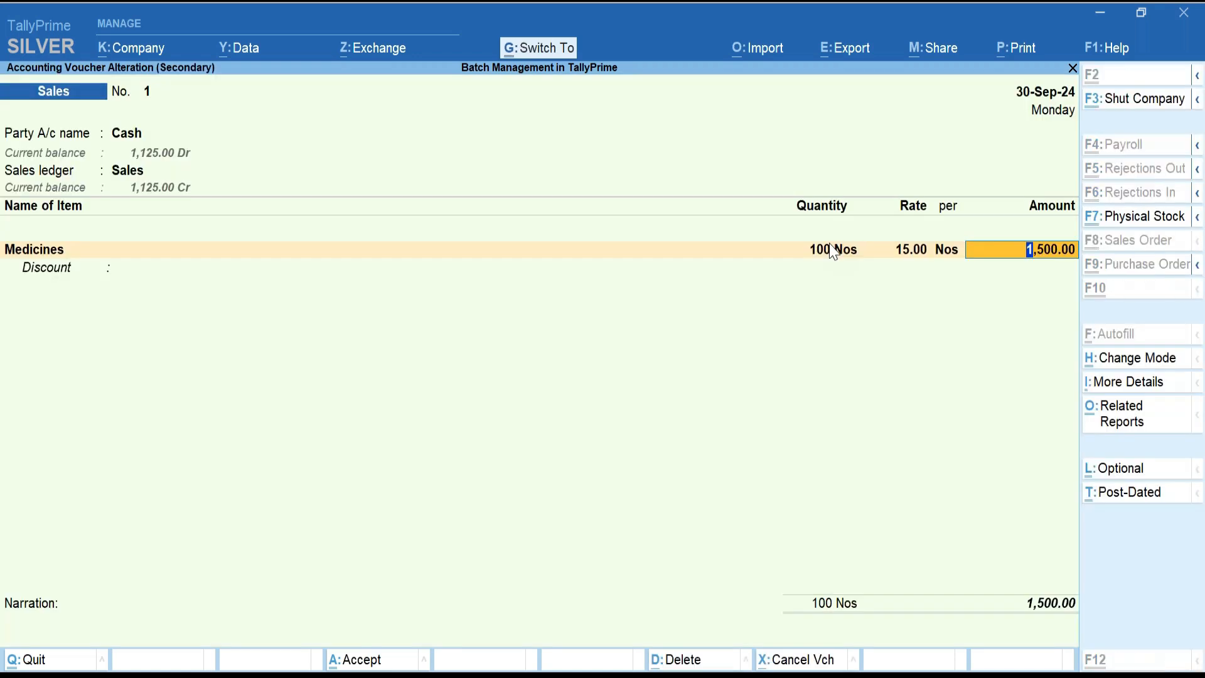
pyautogui.hotkey('ctrl', 'a')
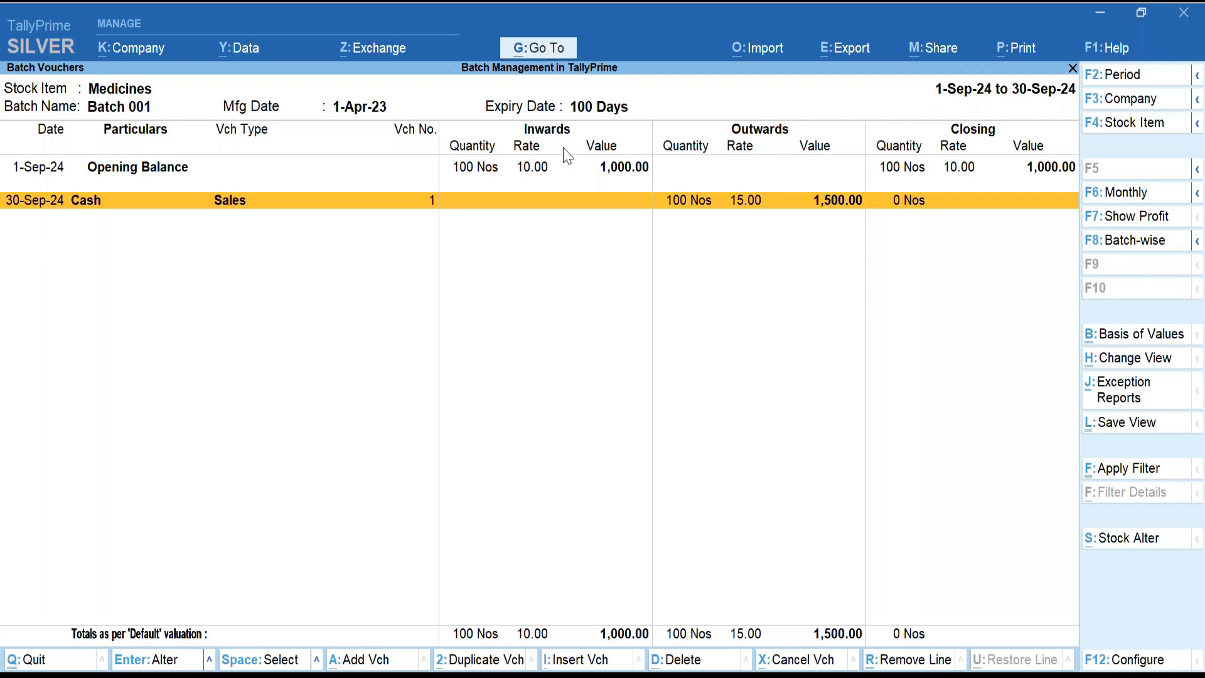
pyautogui.press('Escape')
pyautogui.press('Escape')
pyautogui.press('Escape')
pyautogui.press('Escape')
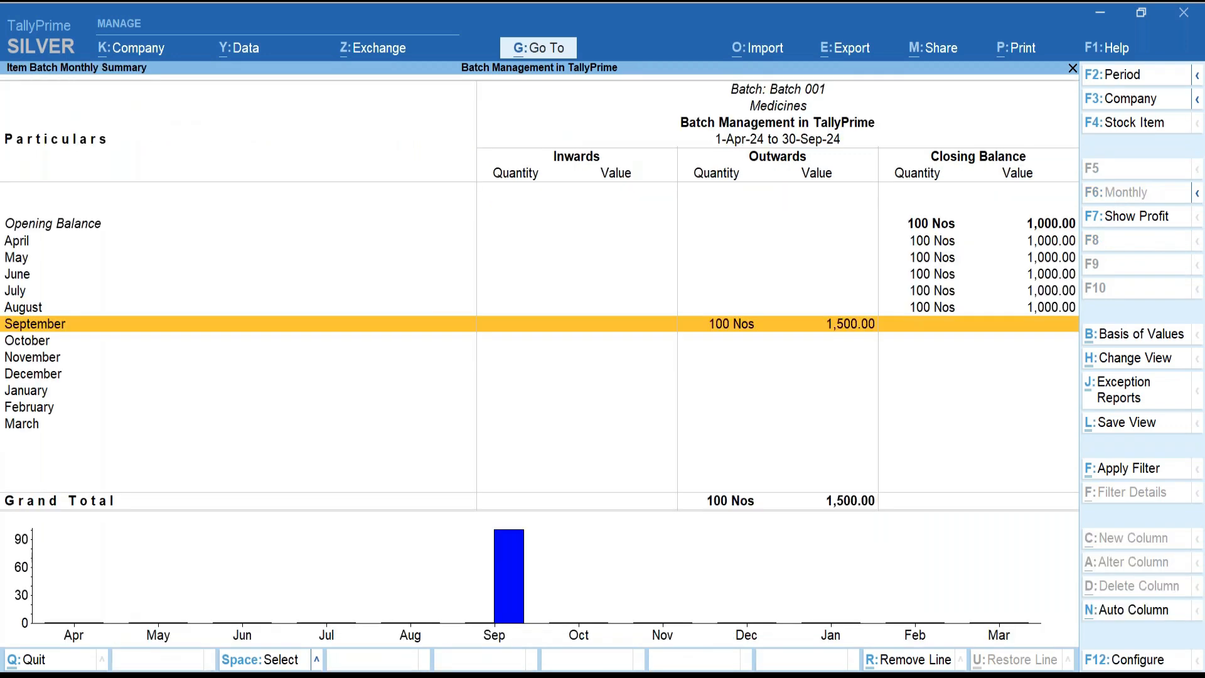
pyautogui.press('Up')
pyautogui.press('Up')
pyautogui.press('Up')
pyautogui.press('Up')
pyautogui.press('Up')
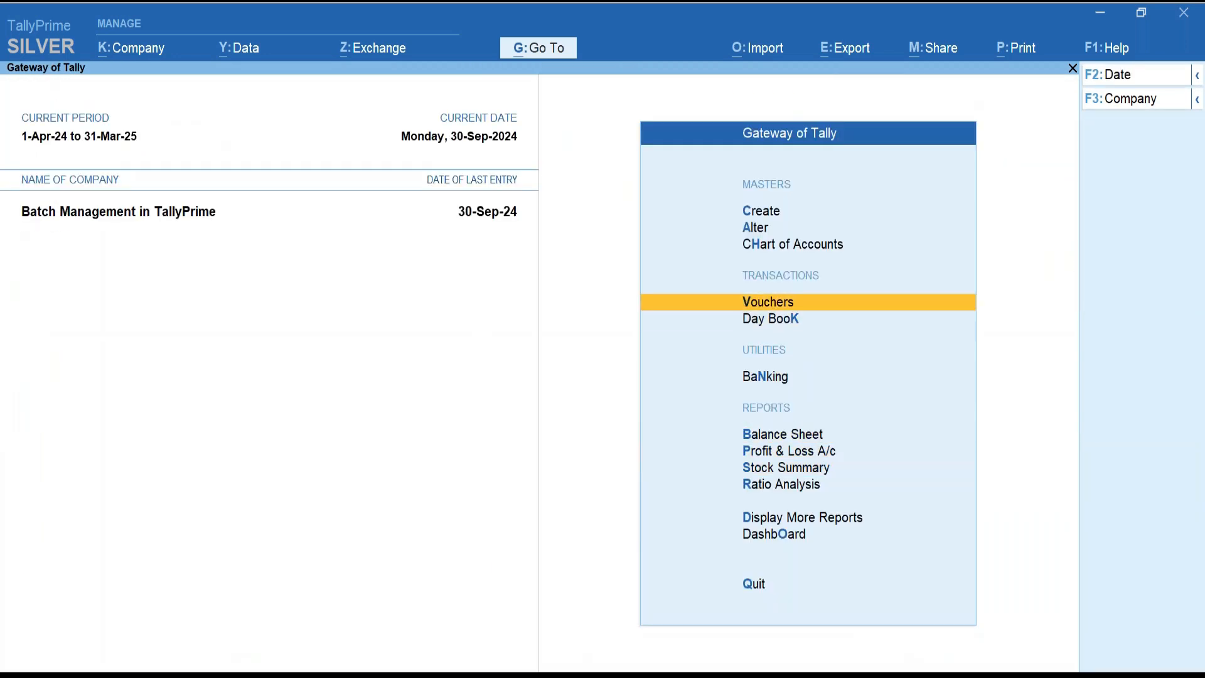
pyautogui.press('Return')
pyautogui.press('Return')
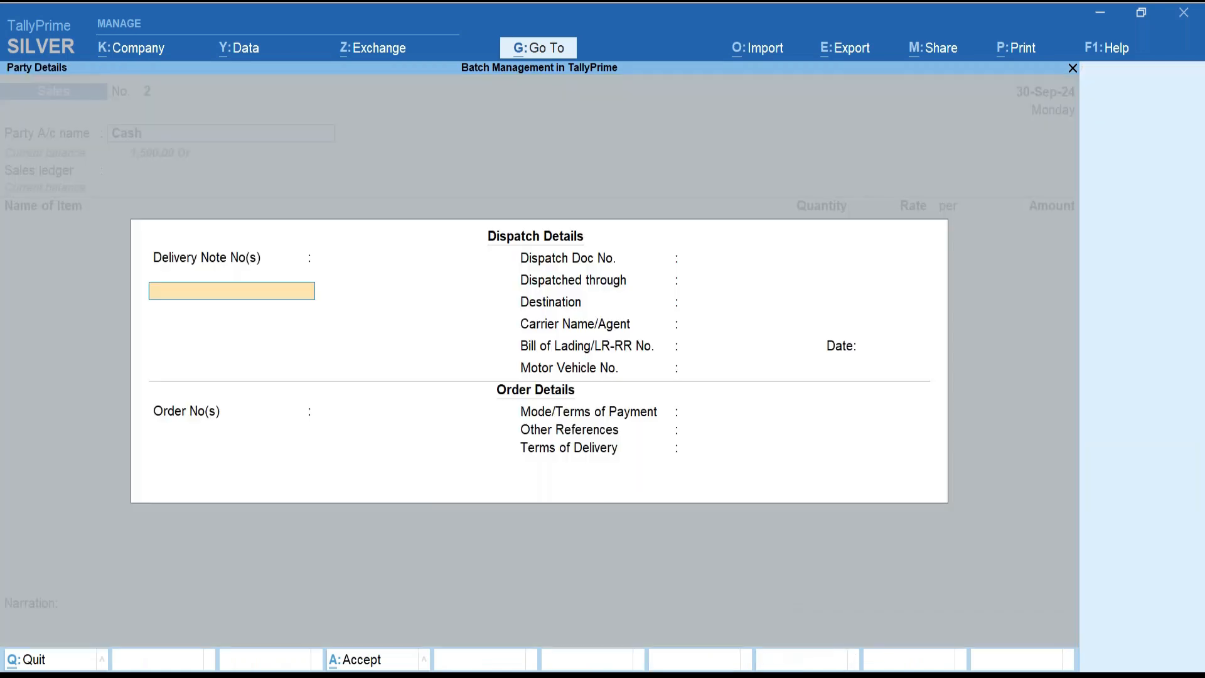
pyautogui.hotkey('ctrl', 'a')
pyautogui.hotkey('ctrl', 'a')
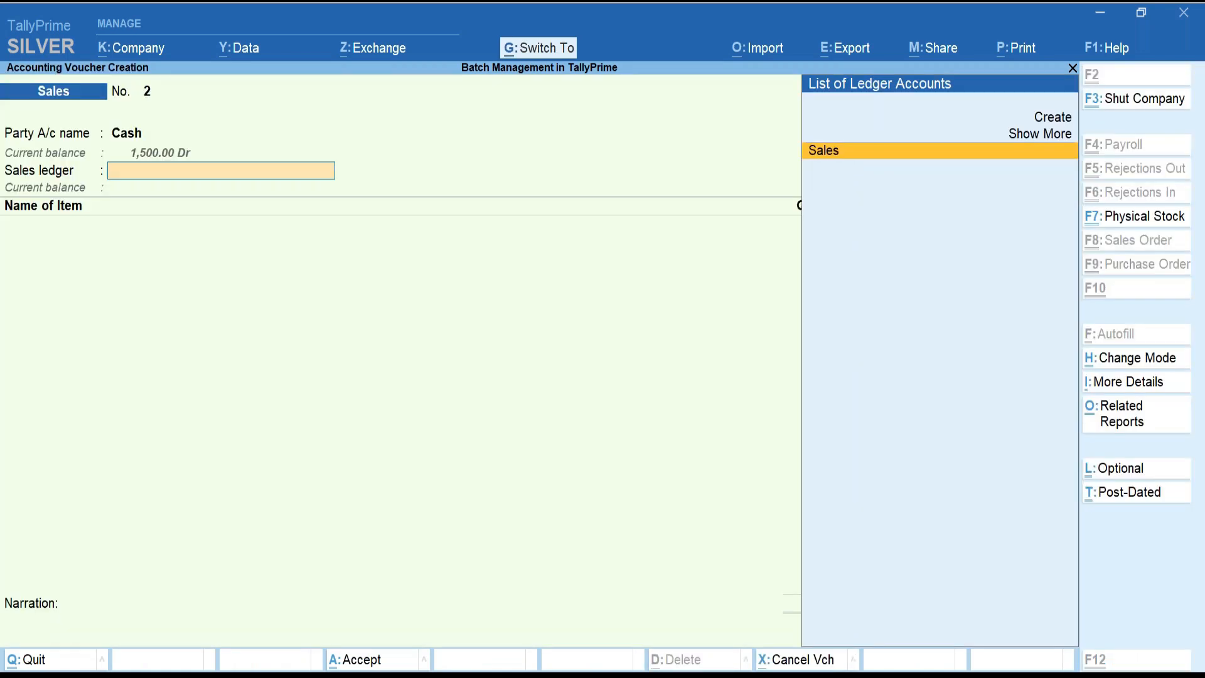
pyautogui.press('Return')
pyautogui.press('Down')
pyautogui.press('Return')
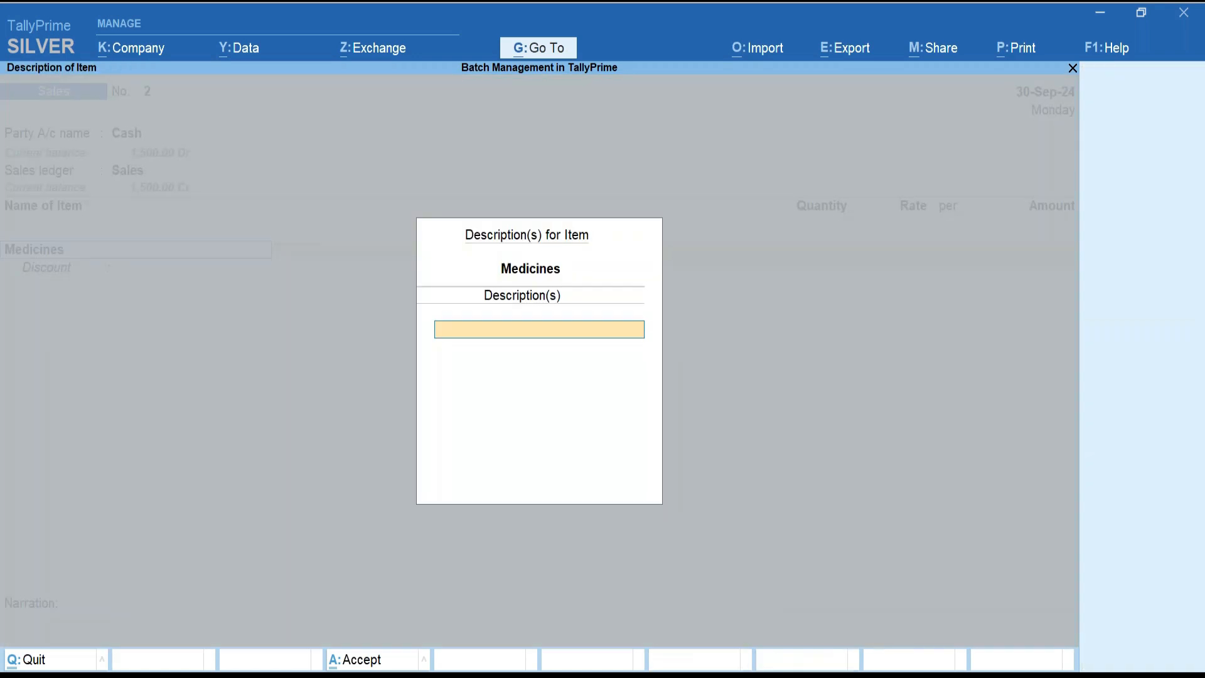
pyautogui.press('Return')
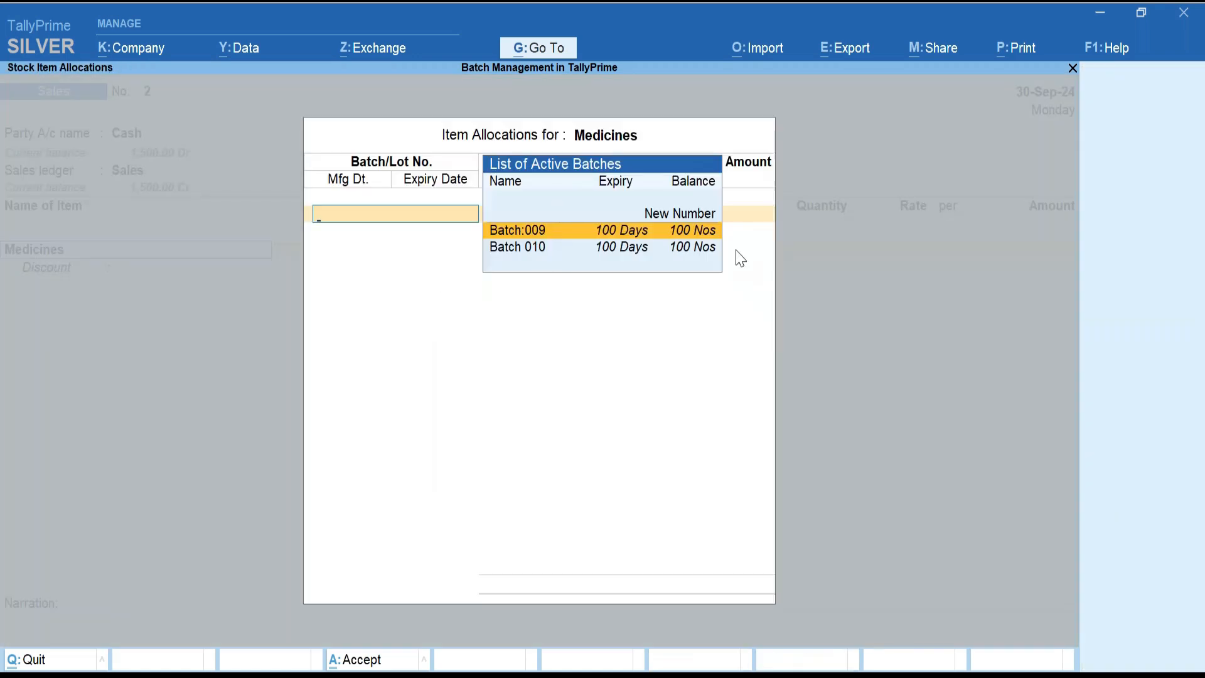
pyautogui.press('Escape')
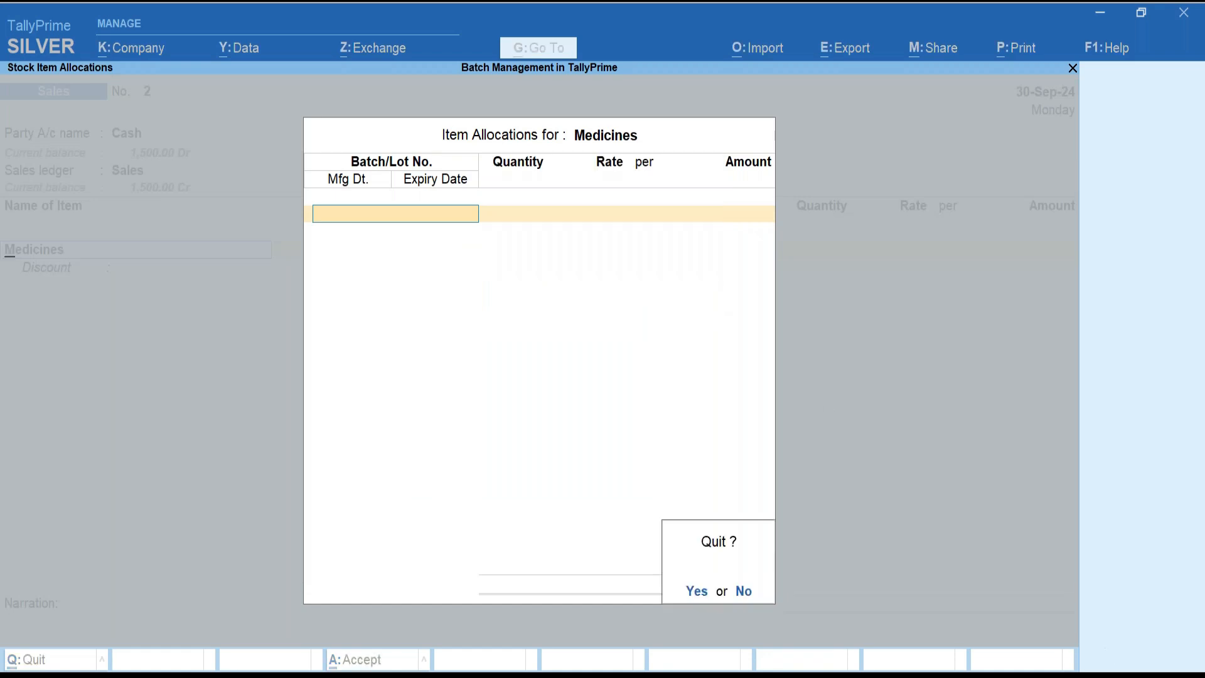
pyautogui.press('y')
pyautogui.press('F12')
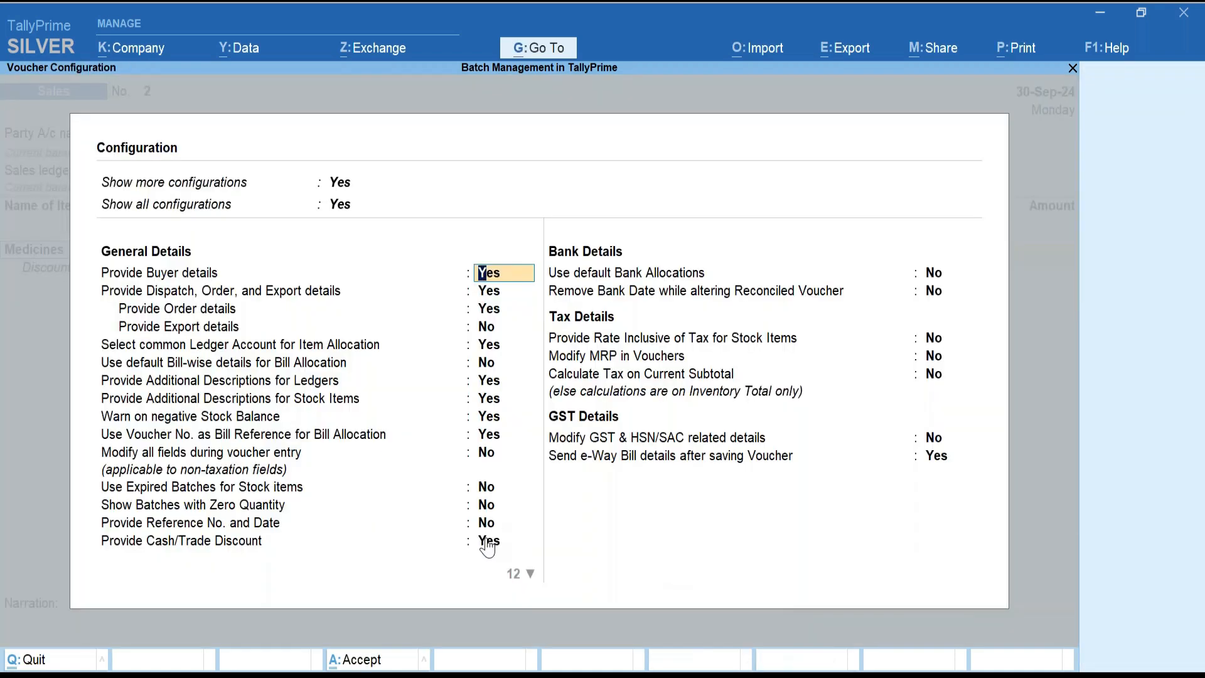
pyautogui.click(487, 507)
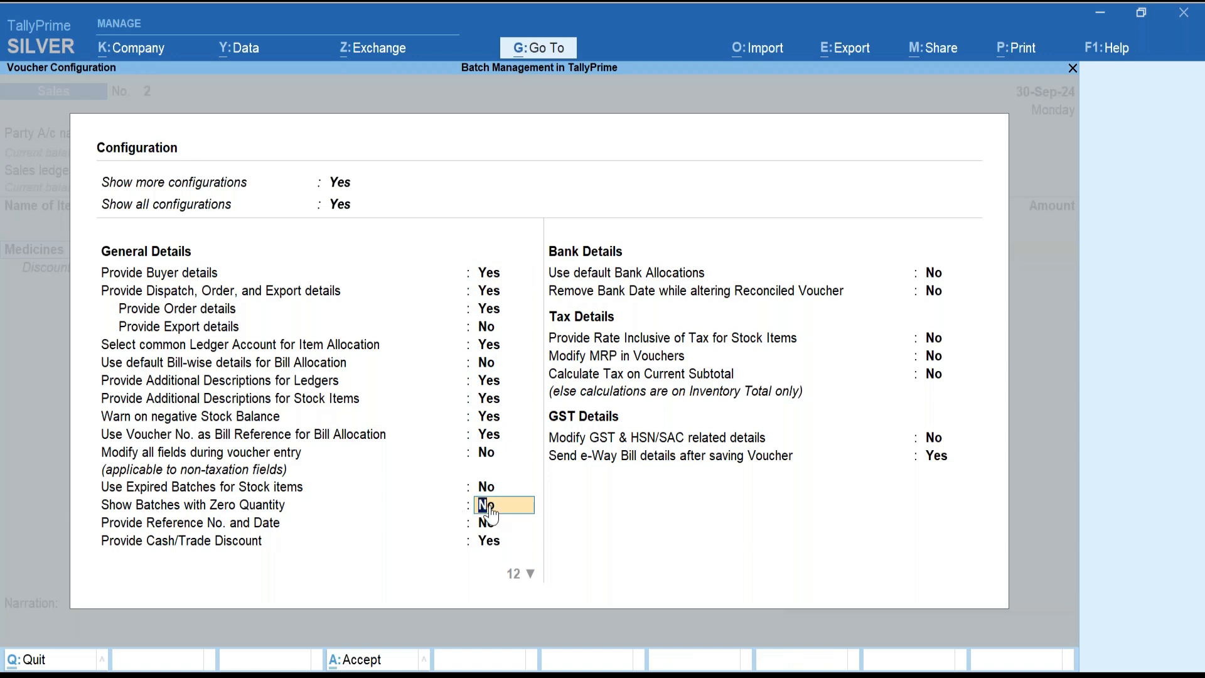
pyautogui.press('y')
pyautogui.hotkey('ctrl', 'a')
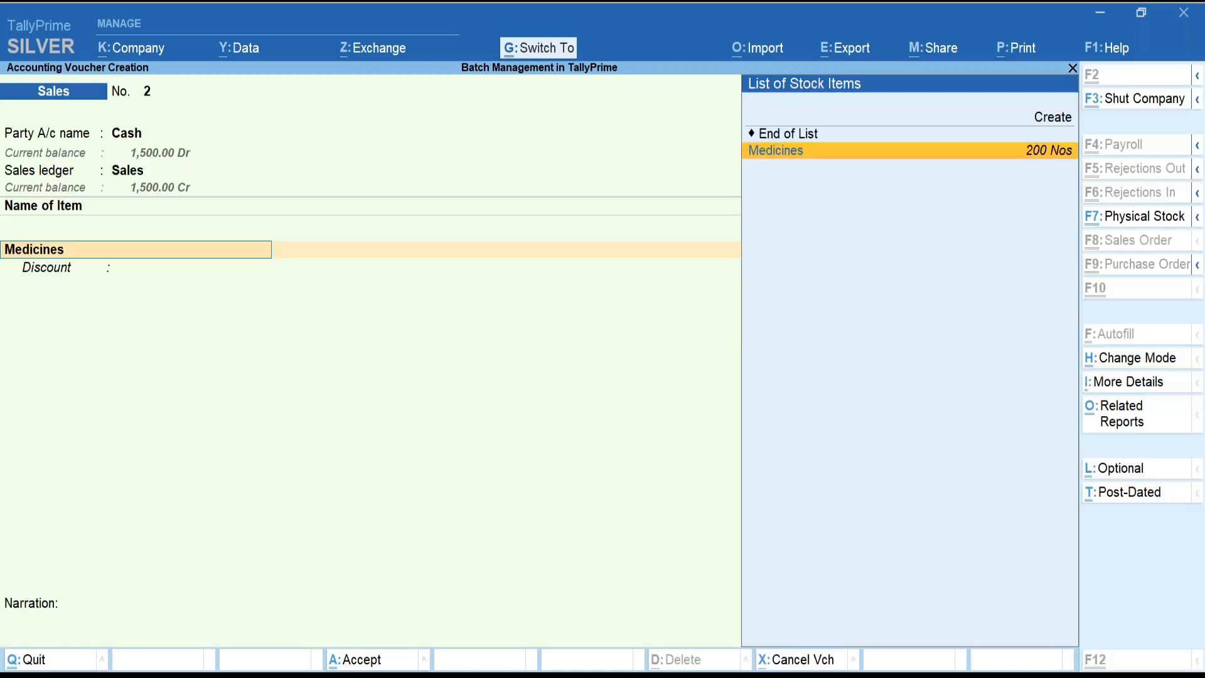
pyautogui.press('Return')
pyautogui.press('Return')
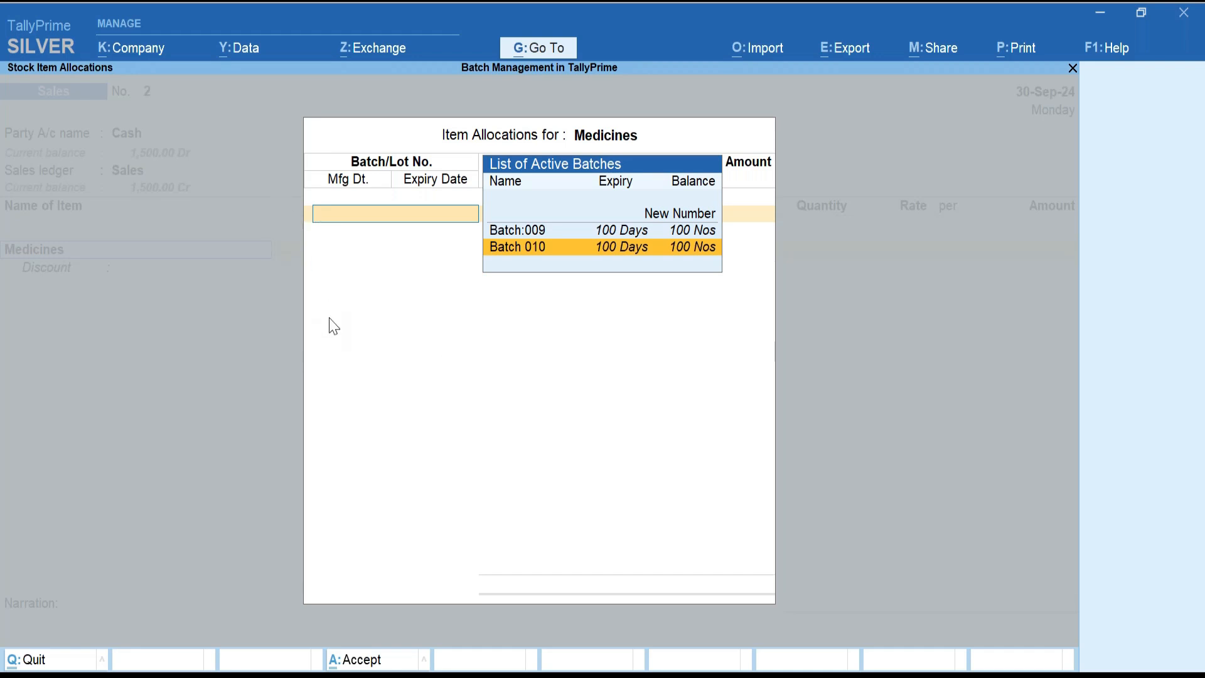
pyautogui.press('Escape')
pyautogui.press('y')
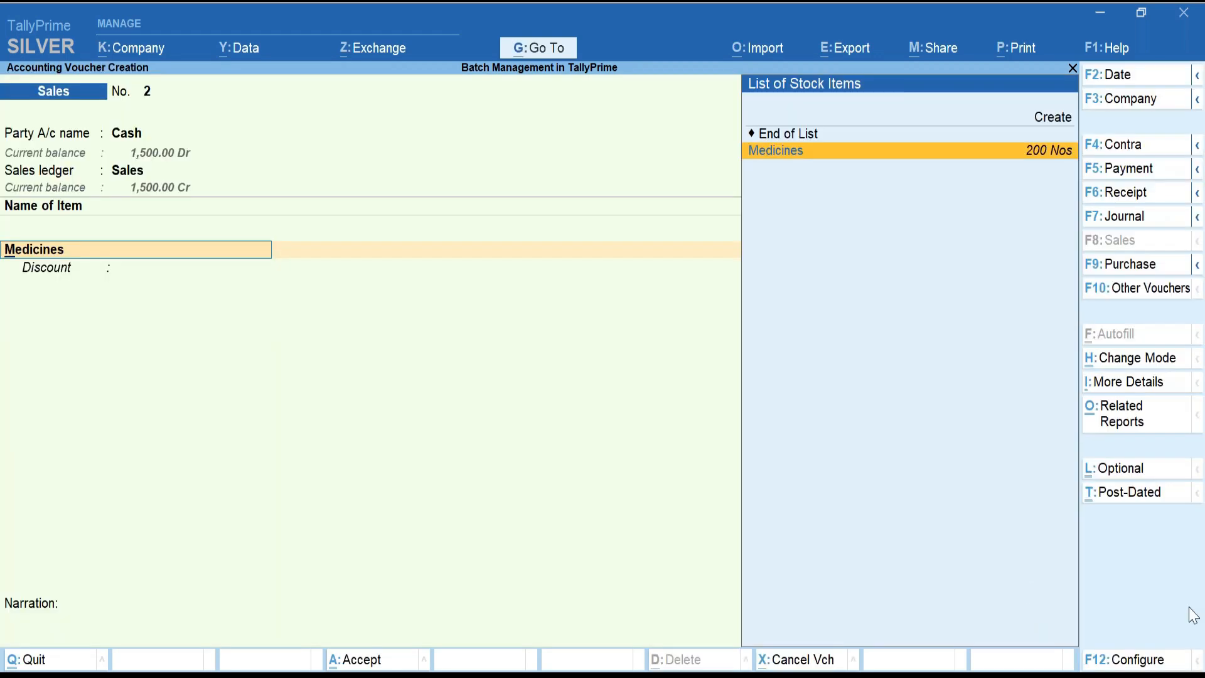
pyautogui.click(1141, 655)
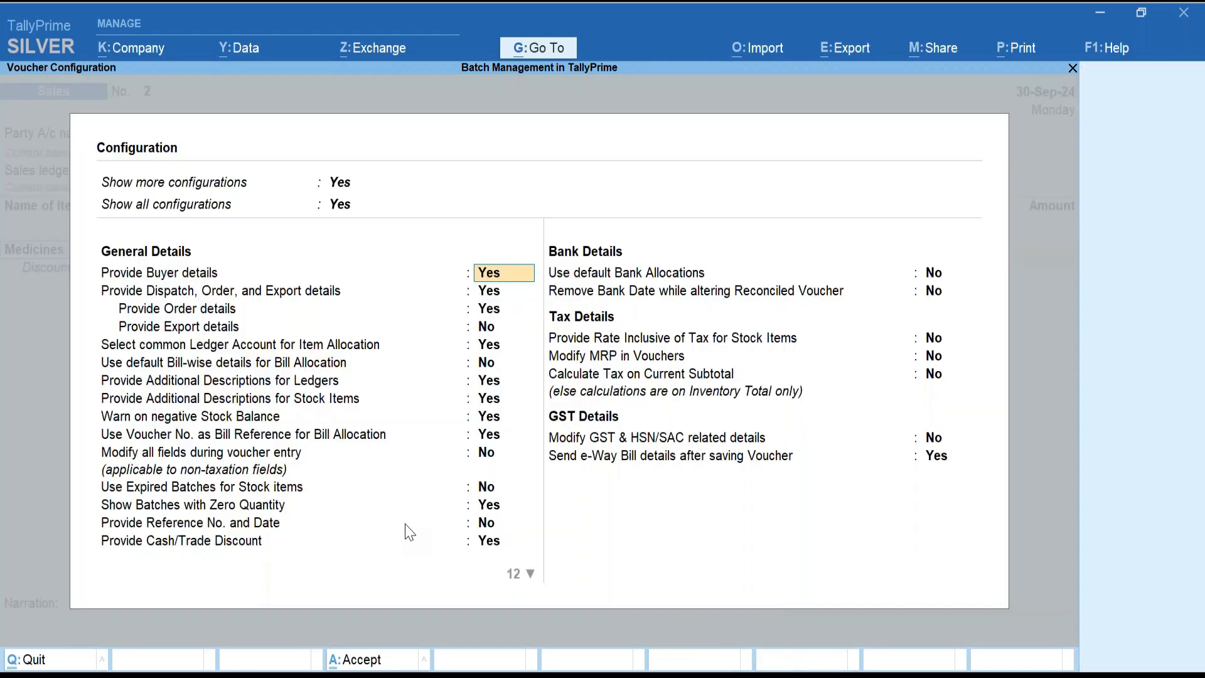
pyautogui.click(494, 510)
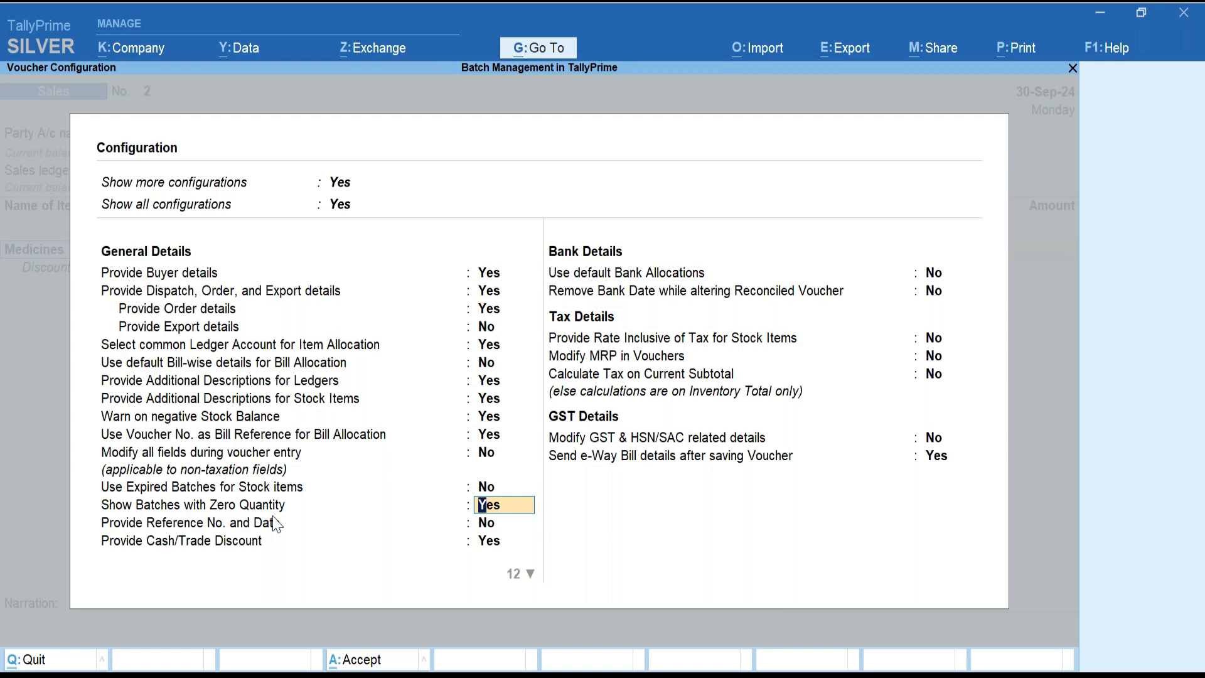
pyautogui.press('BackSpace')
pyautogui.press('Escape')
pyautogui.press('Escape')
pyautogui.press('Escape')
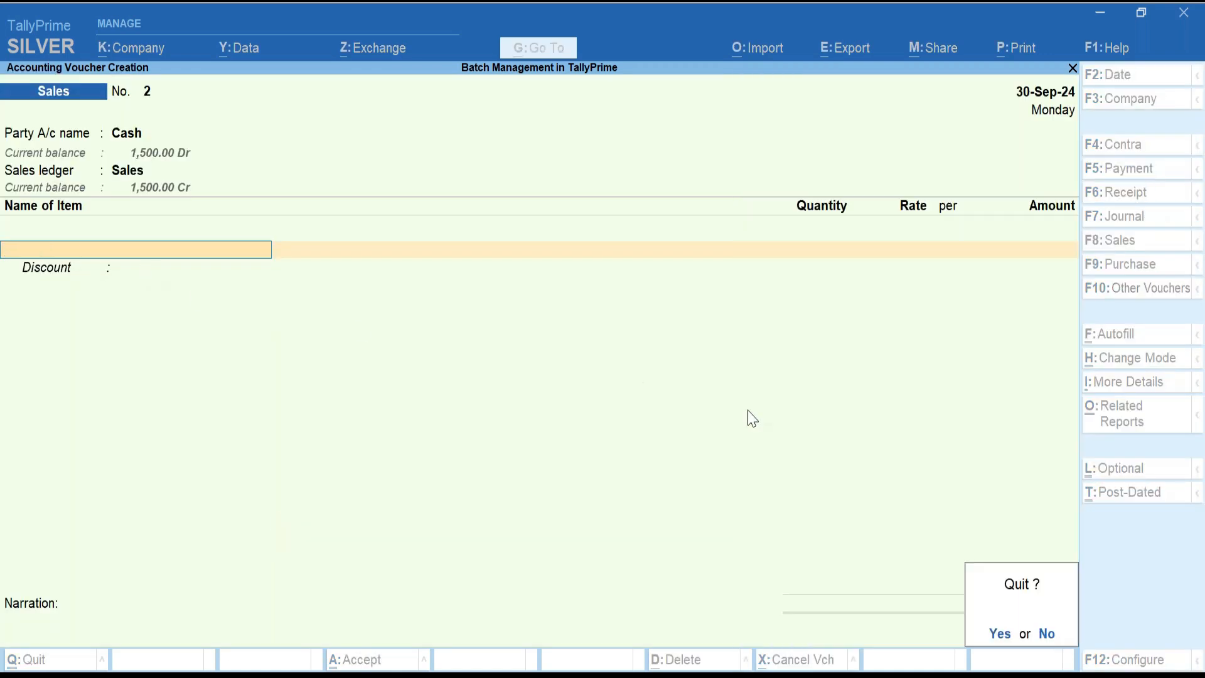
pyautogui.press('Return')
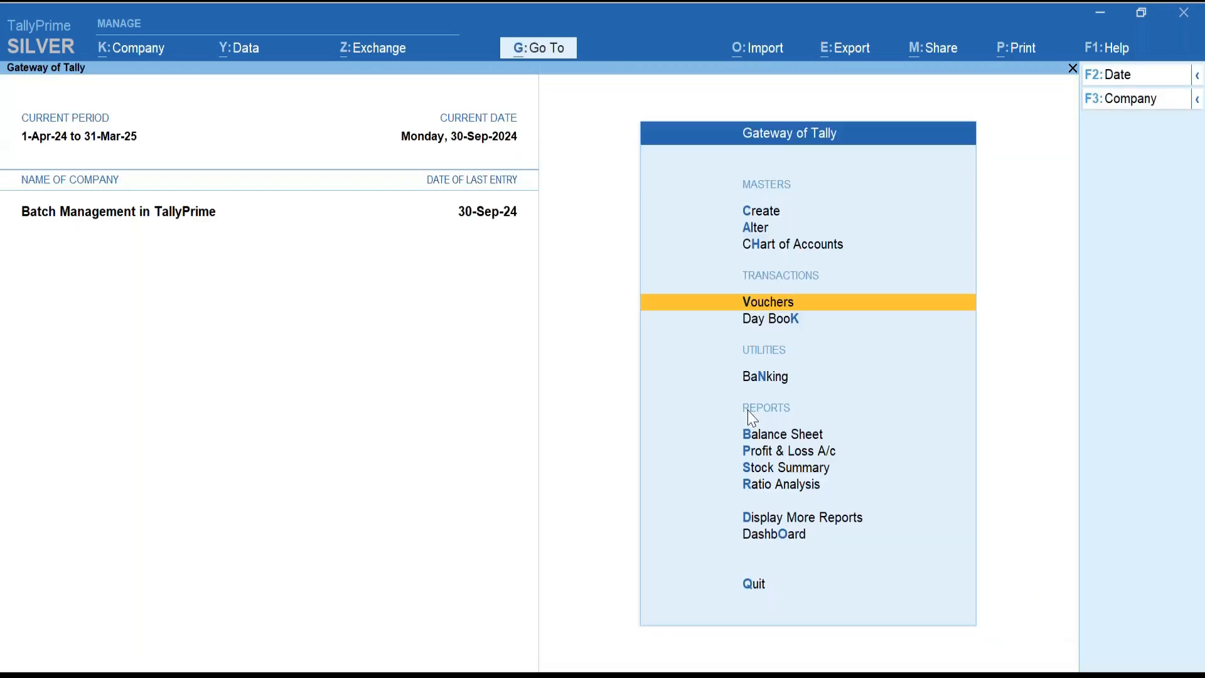
pyautogui.click(779, 307)
pyautogui.click(1131, 271)
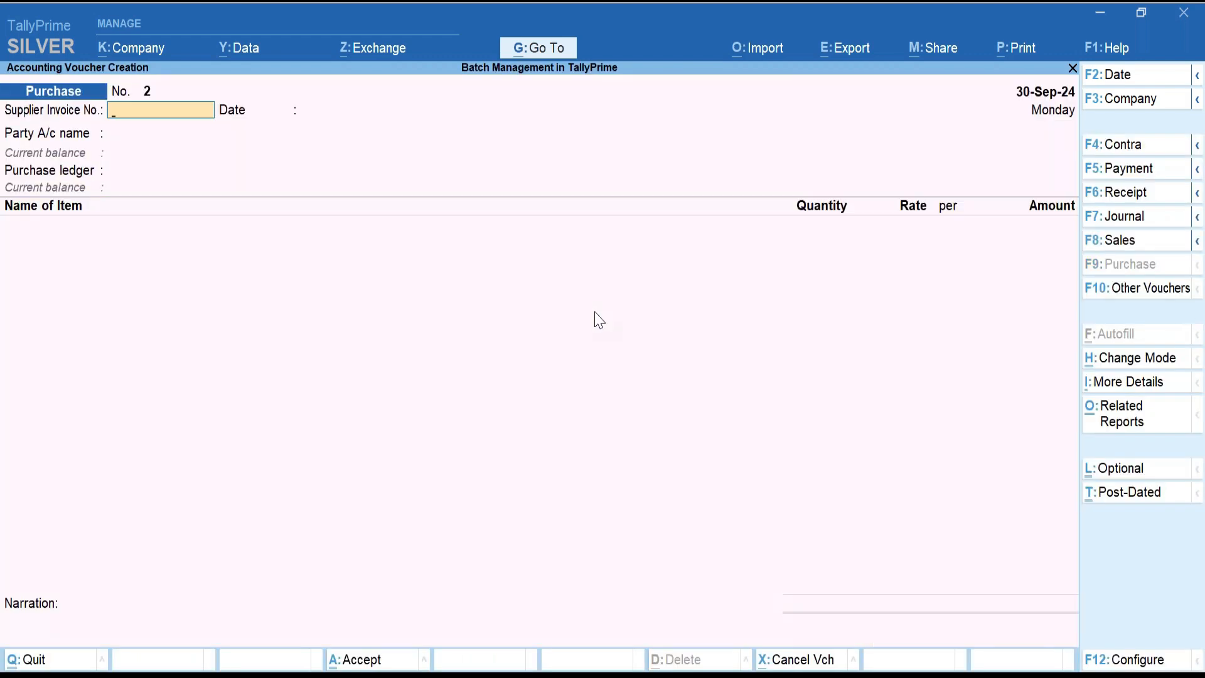
pyautogui.click(1155, 290)
pyautogui.press('Down')
pyautogui.press('Down')
pyautogui.press('Down')
pyautogui.press('Down')
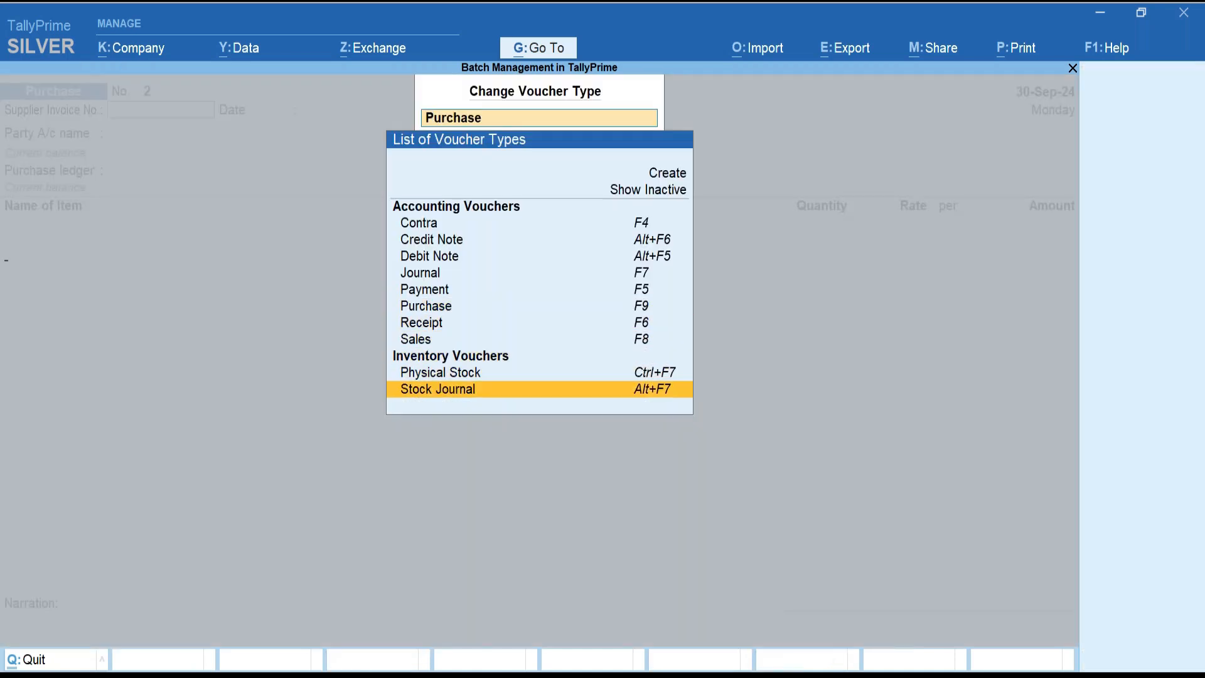
pyautogui.press('Return')
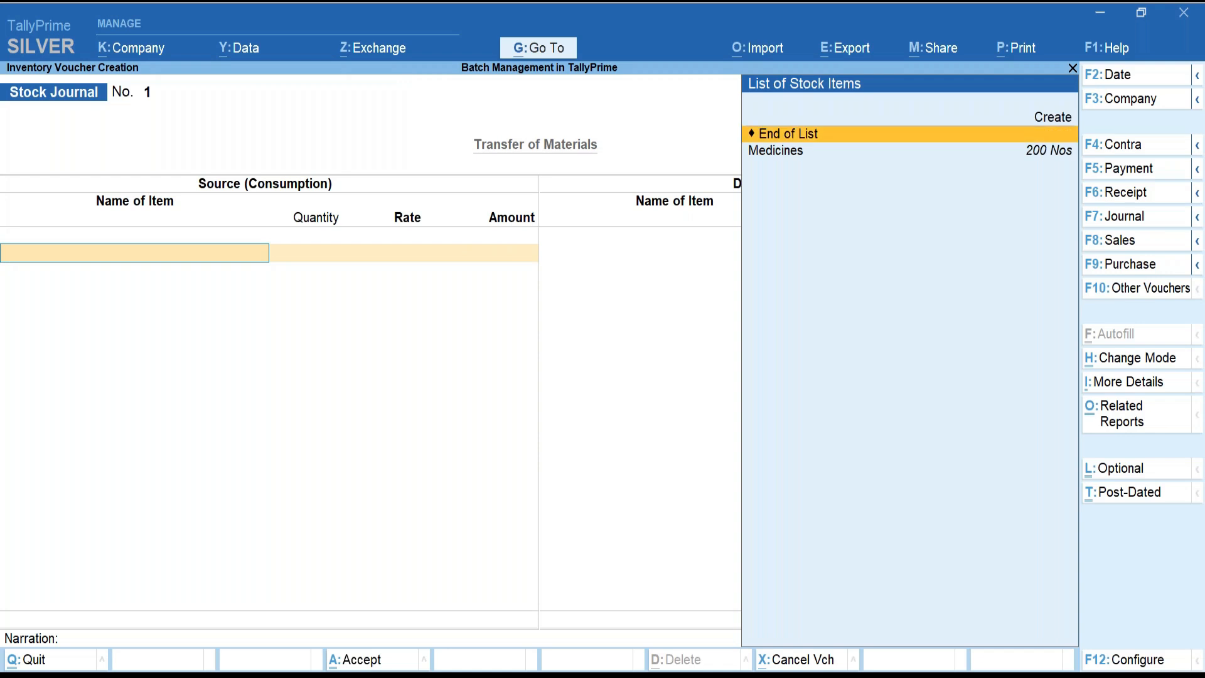
pyautogui.press('Down')
pyautogui.press('Return')
pyautogui.press('Return')
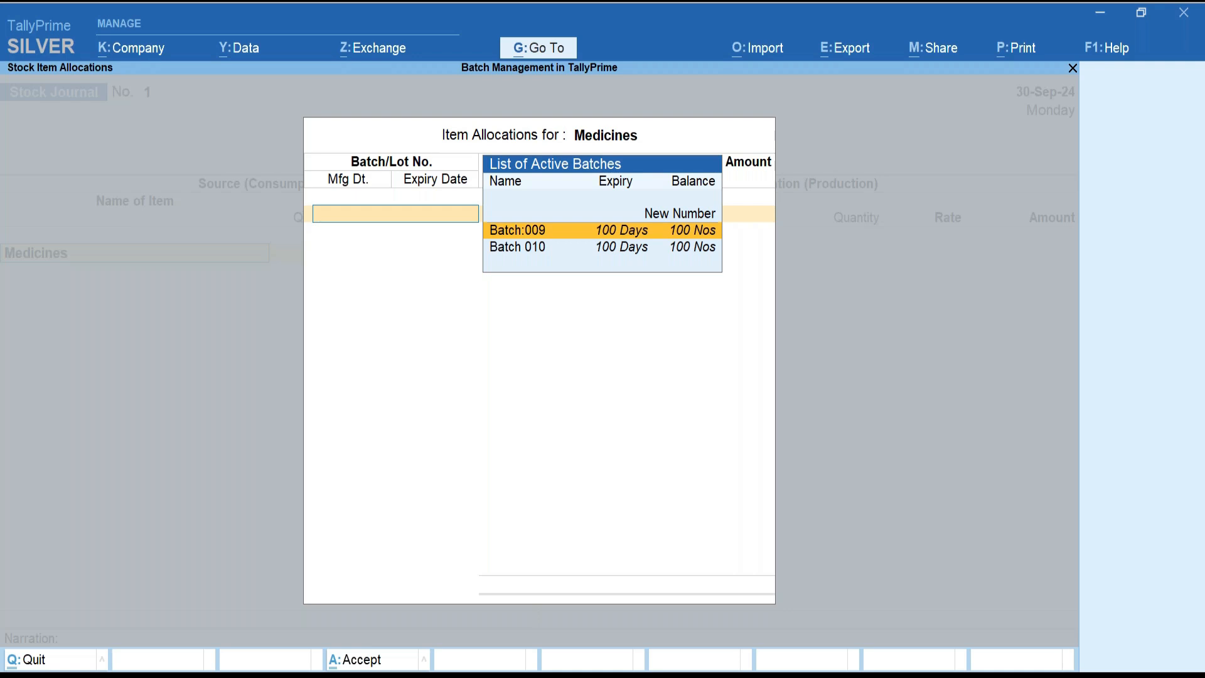
pyautogui.press('Return')
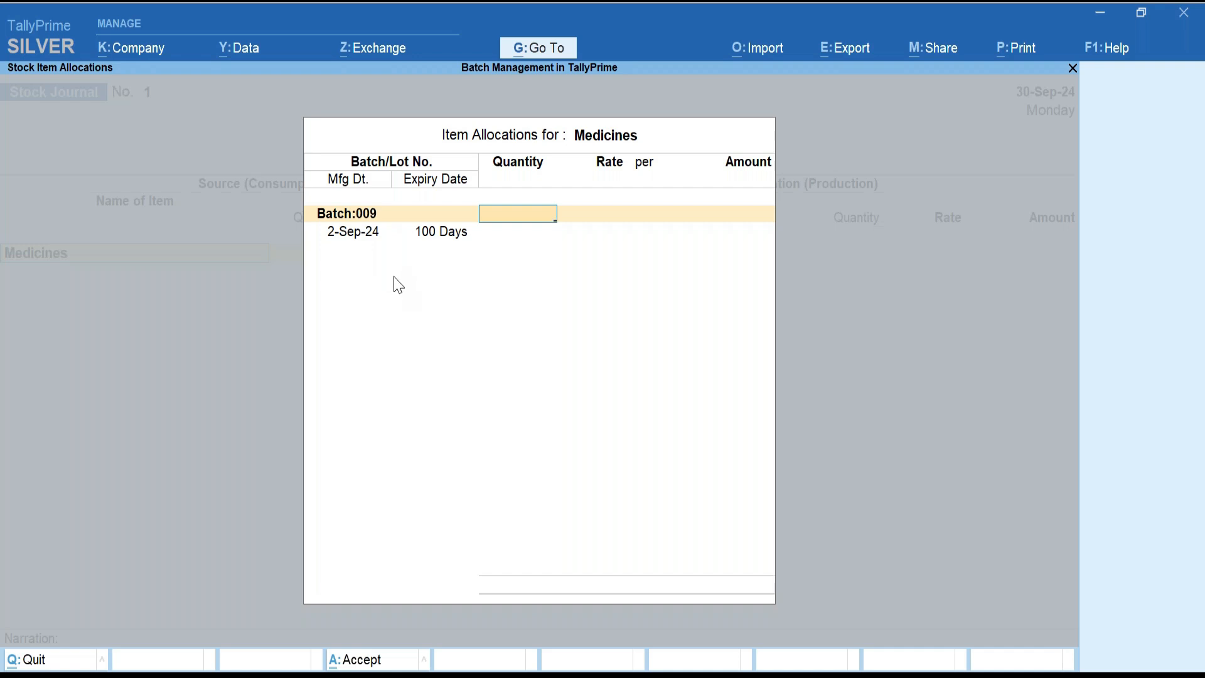
pyautogui.press('Escape')
pyautogui.press('Return')
pyautogui.press('Escape')
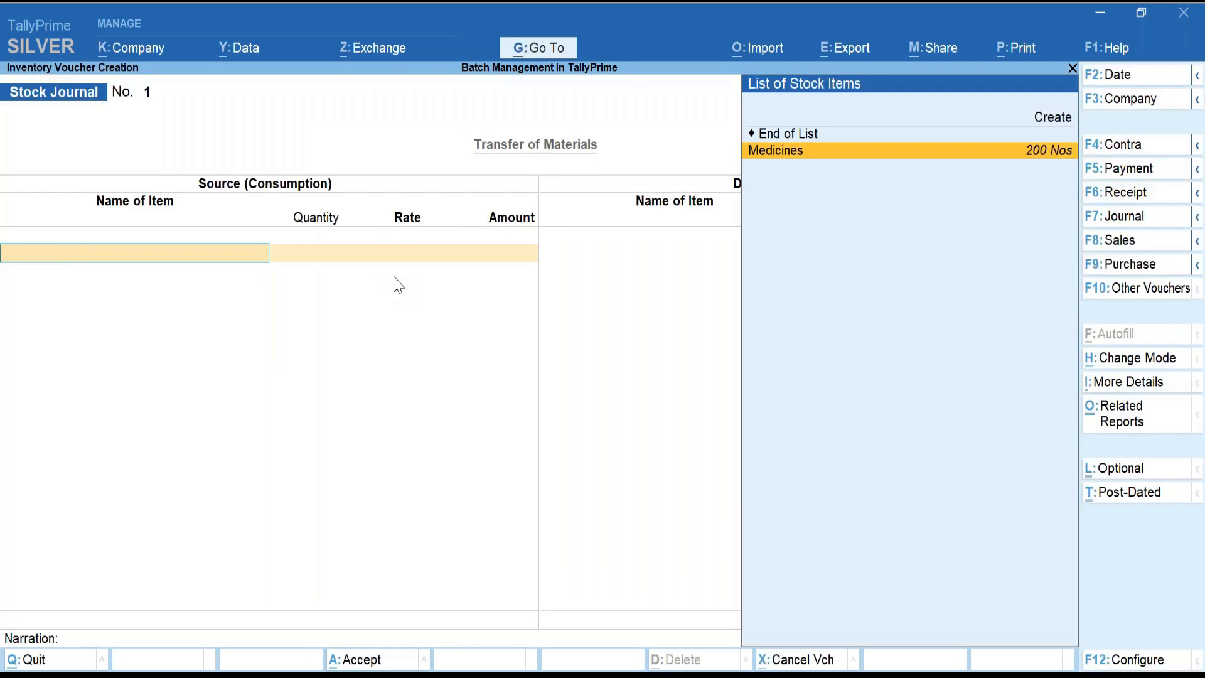
pyautogui.press('Escape')
pyautogui.press('Return')
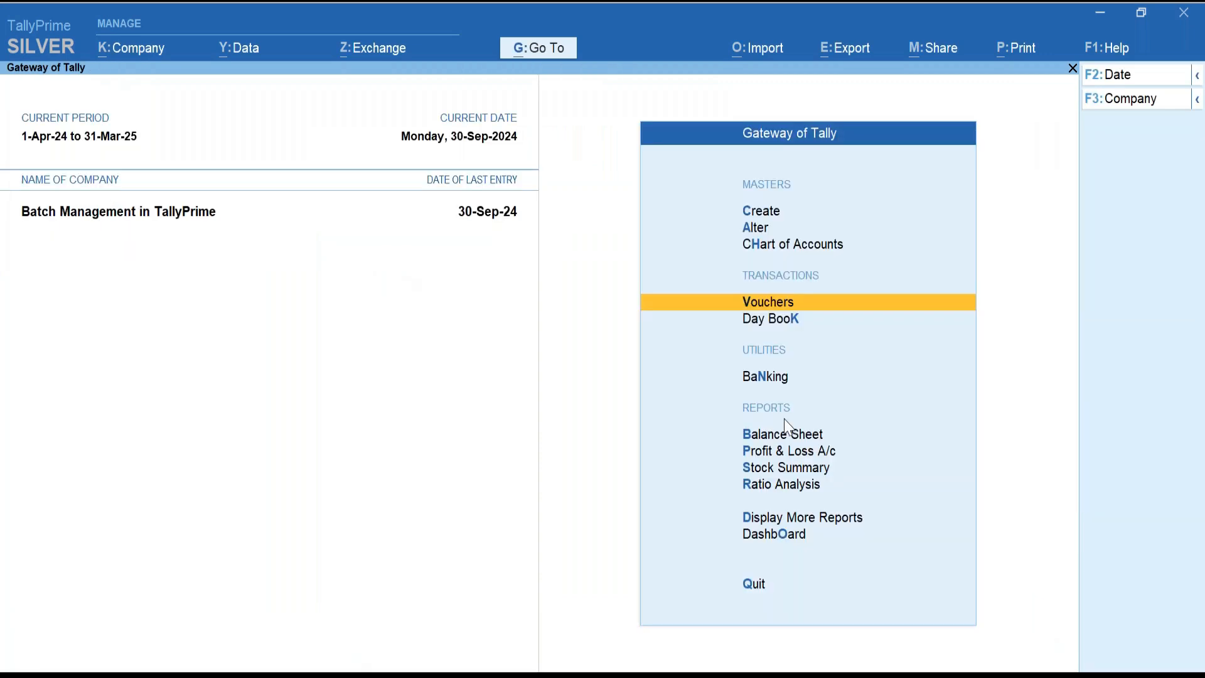
pyautogui.click(810, 470)
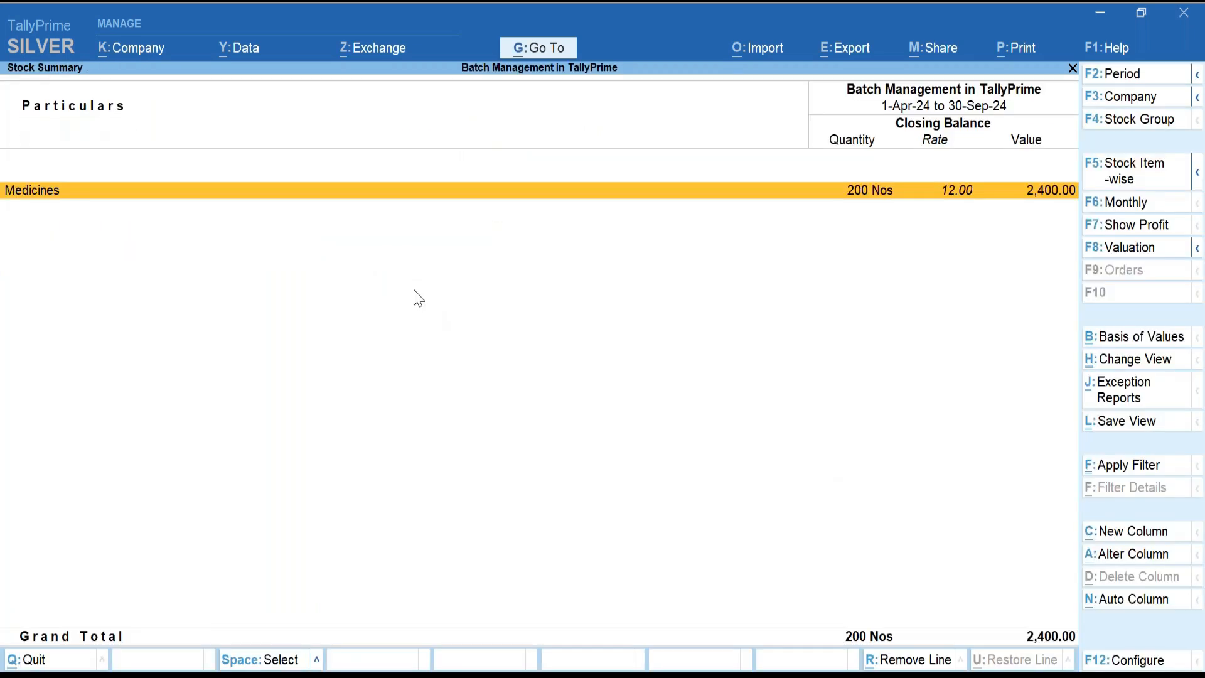
pyautogui.hotkey('shift', 'Return')
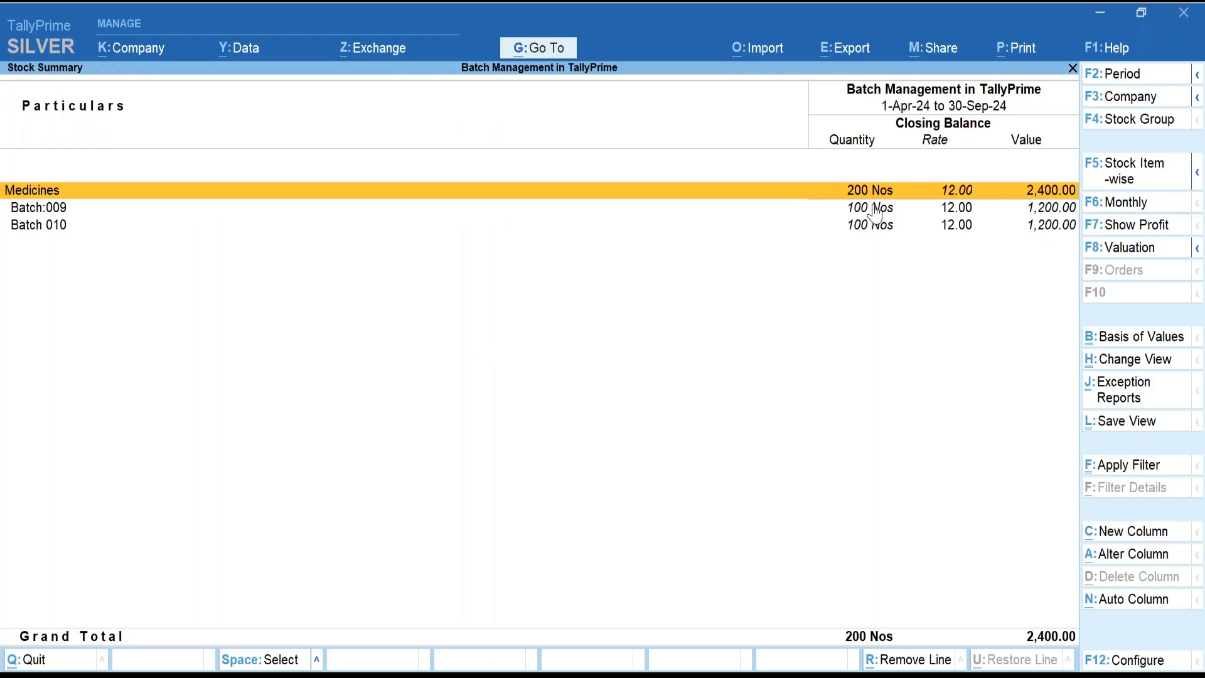
pyautogui.press('Escape')
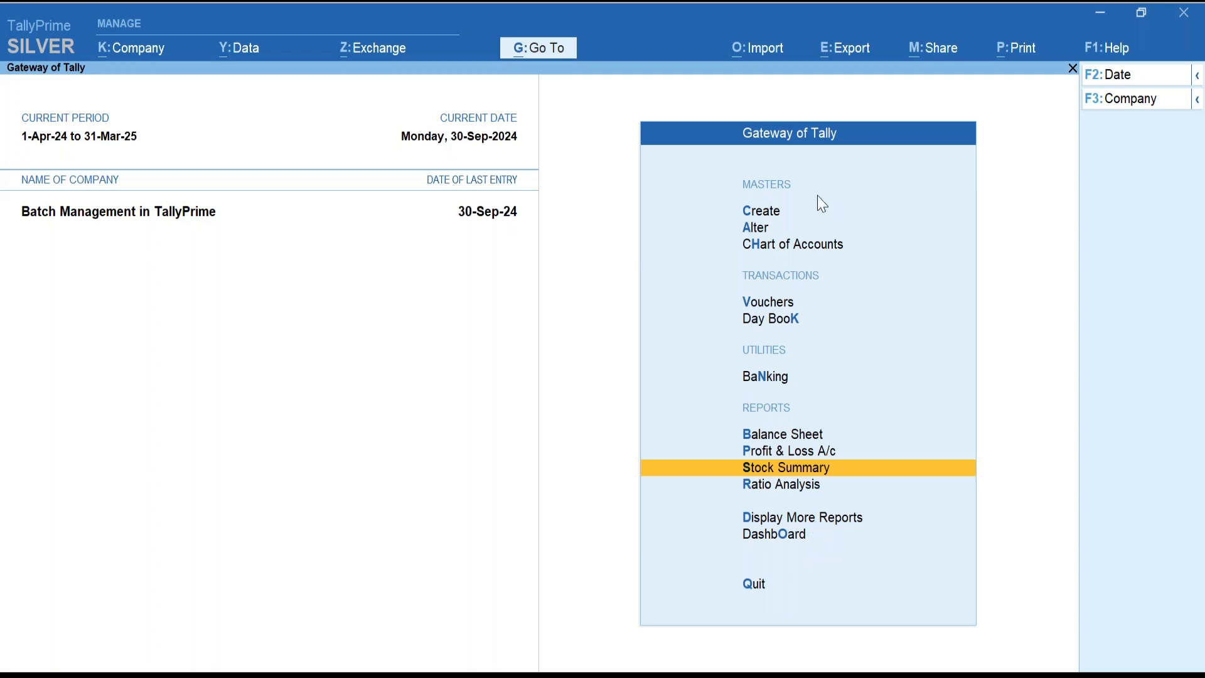
# Create stock item Iron & Steel in Nos, maintained in batches with manufacturing dates tracked.
pyautogui.click(762, 213)
pyautogui.press('Down')
pyautogui.press('Down')
pyautogui.press('Down')
pyautogui.press('Down')
pyautogui.press('Down')
pyautogui.press('Down')
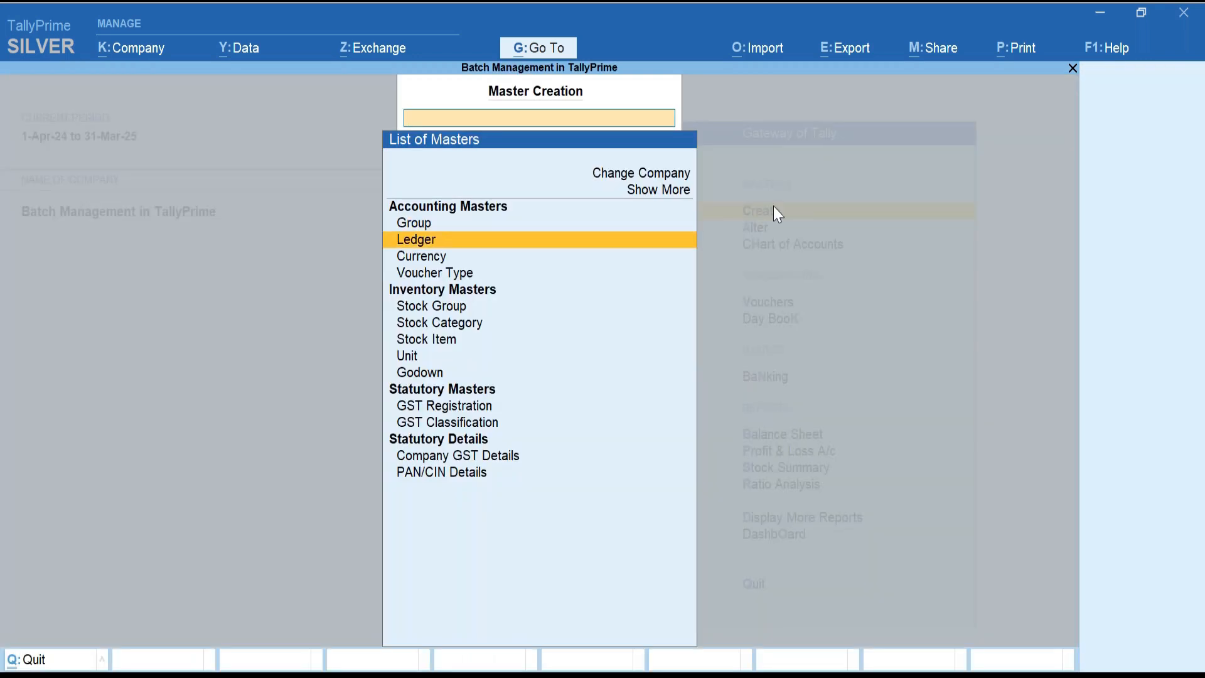
pyautogui.press('Return')
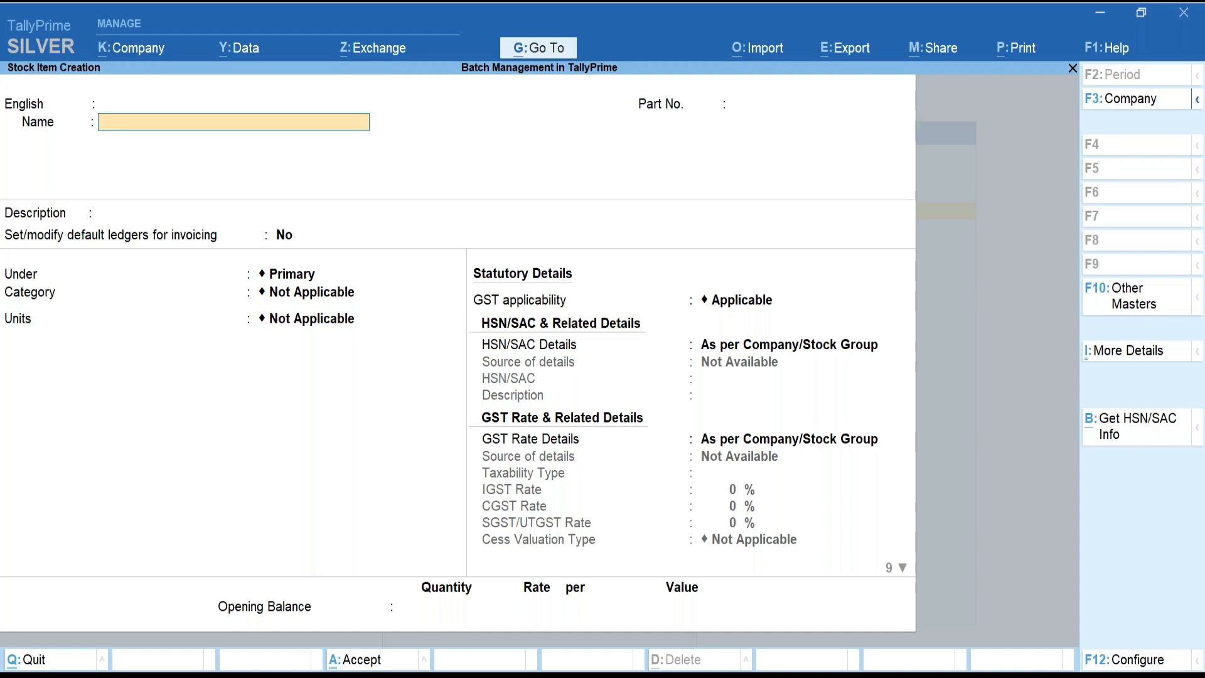
pyautogui.write('Iron & Steel')
pyautogui.press('Return')
pyautogui.press('Return')
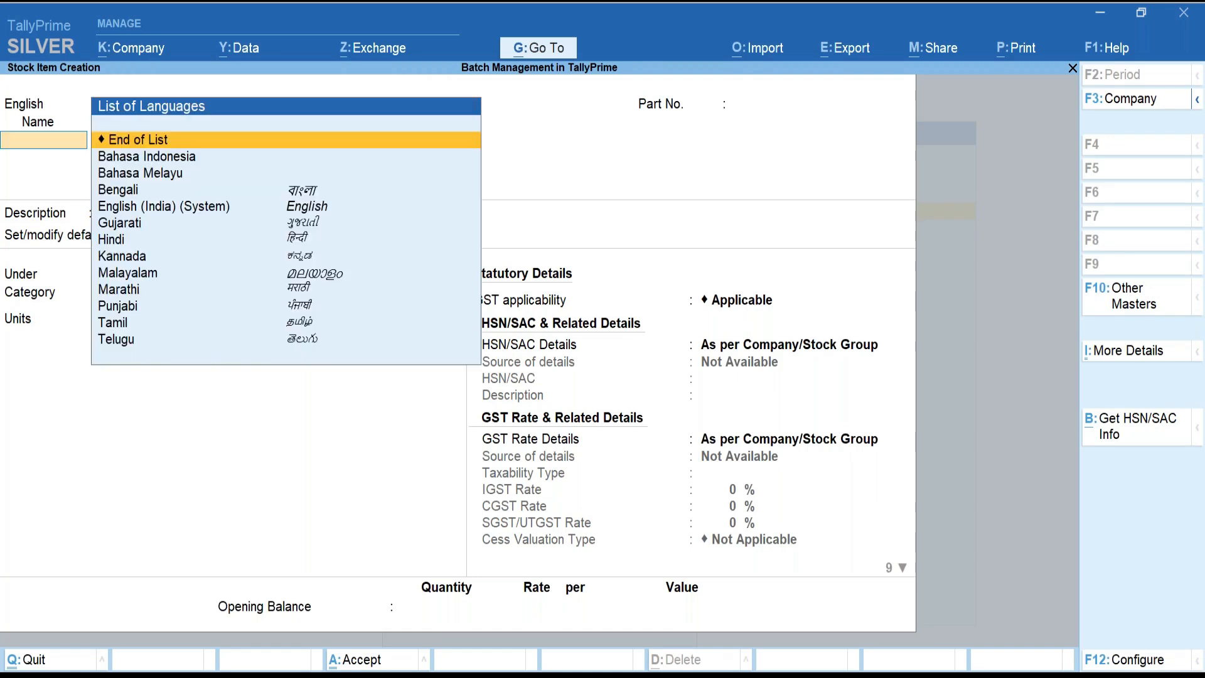
pyautogui.press('Return')
pyautogui.press('Return')
pyautogui.press('Return')
pyautogui.press('Return')
pyautogui.press('Return')
pyautogui.press('Return')
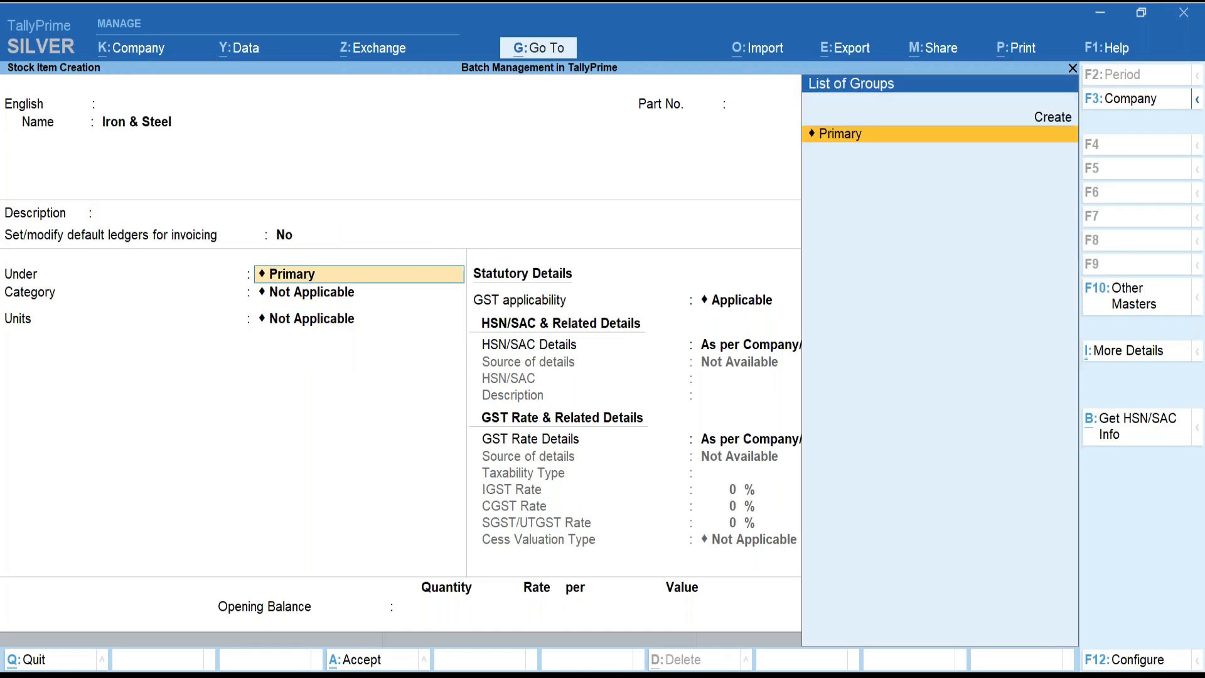
pyautogui.press('Down')
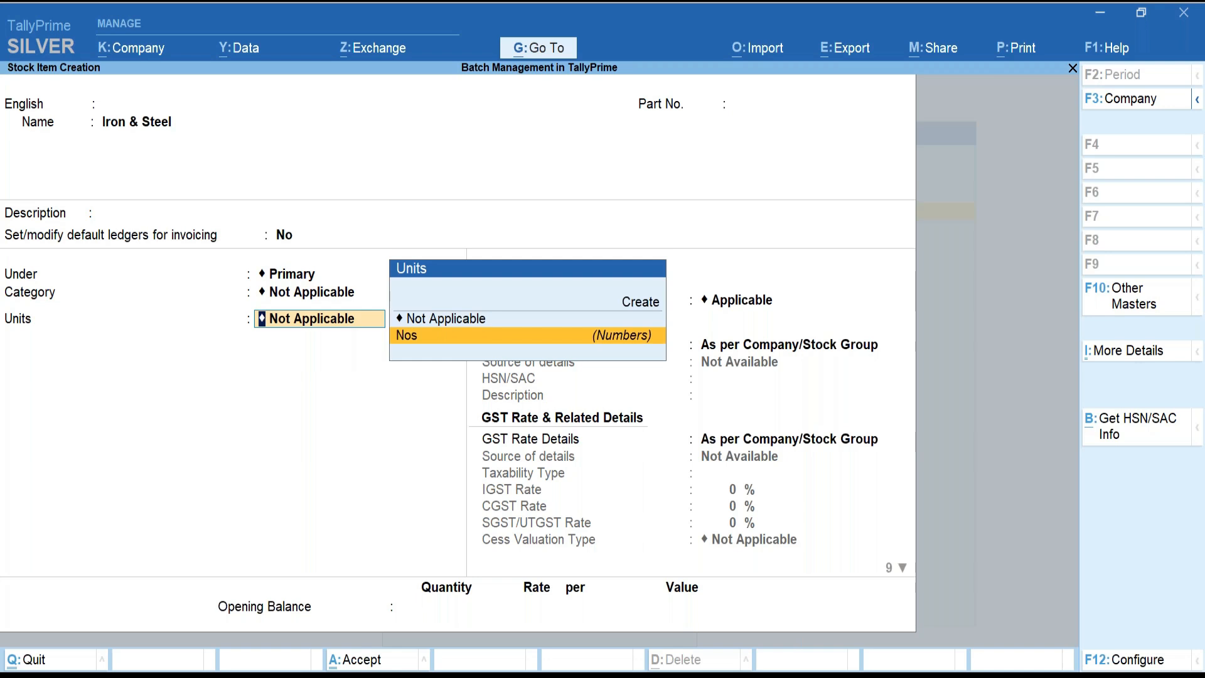
pyautogui.press('Return')
pyautogui.press('Return')
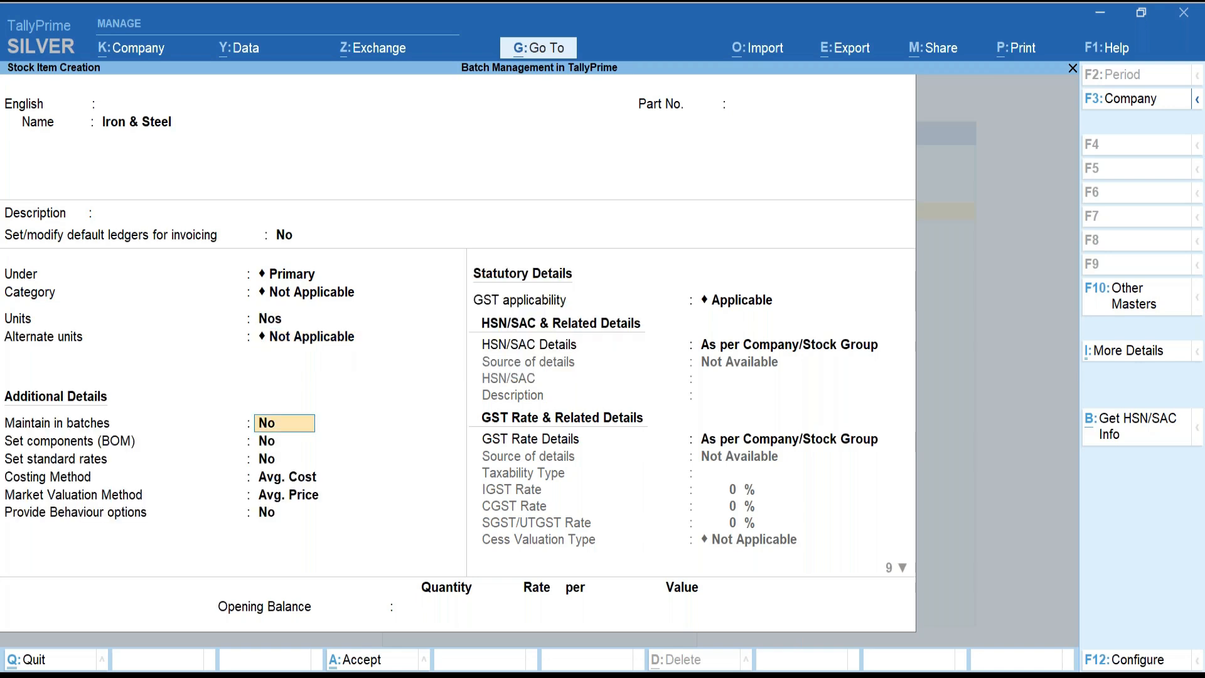
pyautogui.write('y')
pyautogui.press('Return')
pyautogui.write('y')
pyautogui.press('Return')
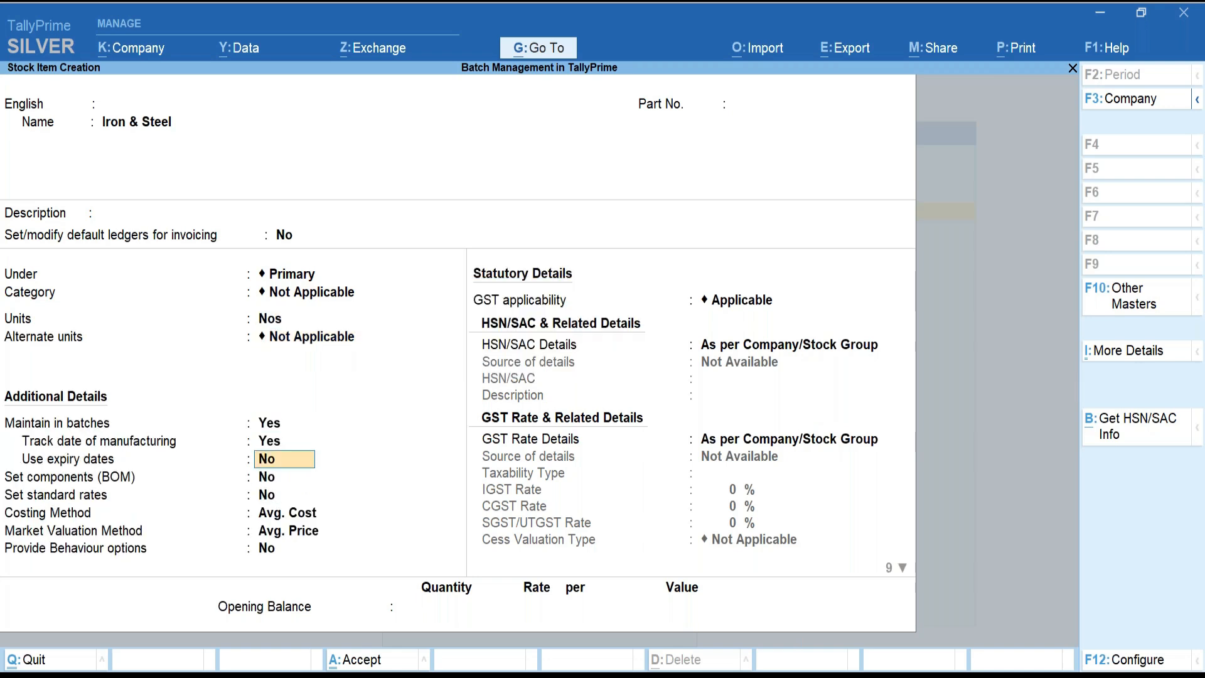
pyautogui.press('Return')
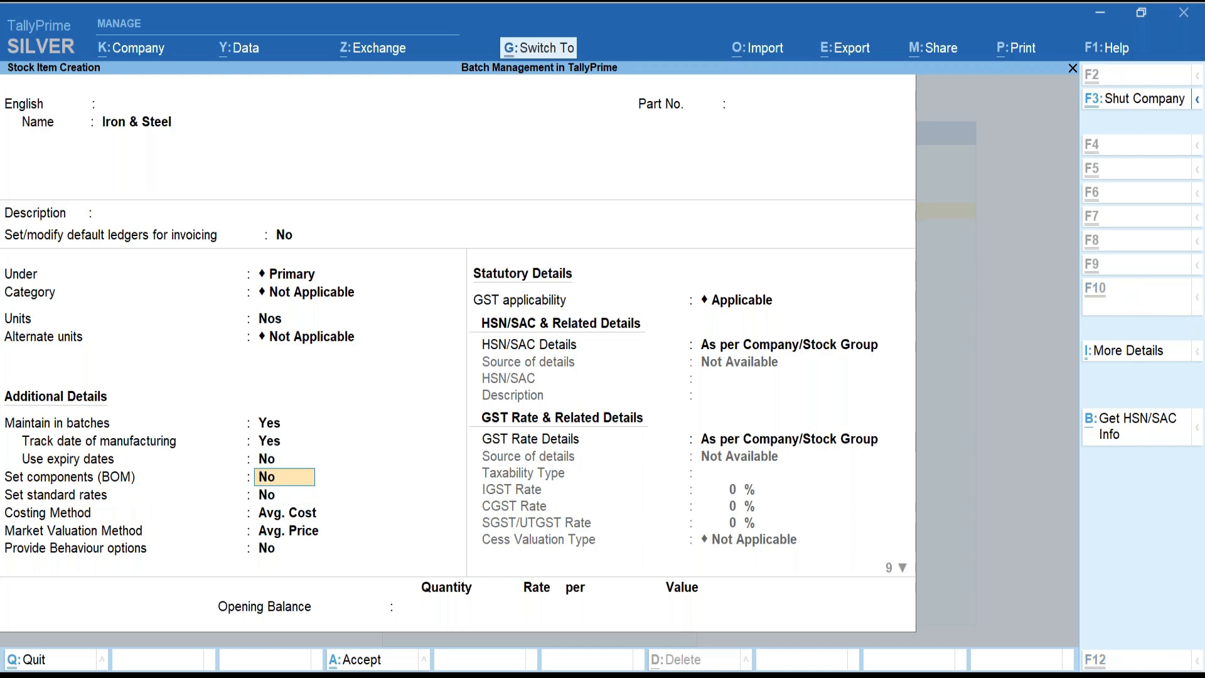
pyautogui.press('Return')
pyautogui.press('Return')
pyautogui.press('Return')
pyautogui.press('Return')
pyautogui.press('Return')
pyautogui.press('Return')
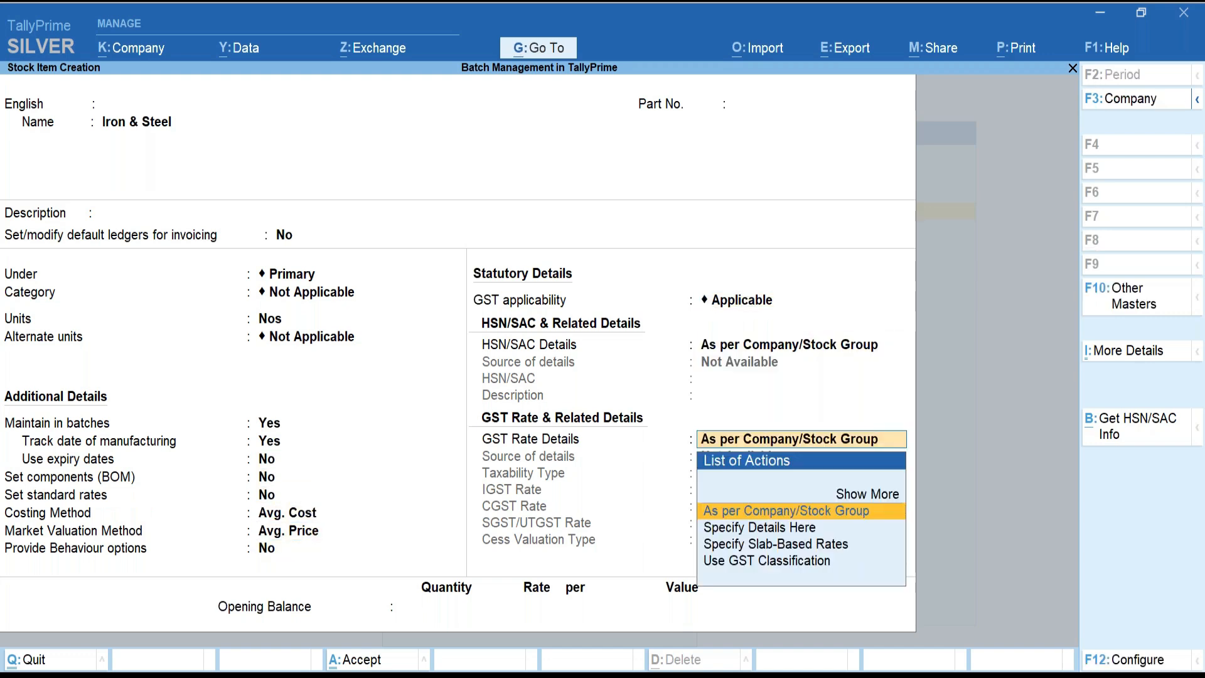
pyautogui.press('Return')
pyautogui.press('Return')
# Enter an opening balance of 100 Nos in Batch 001, manufactured 1-Sep, at 1,000 each, and save.
pyautogui.press('Return')
pyautogui.press('Return')
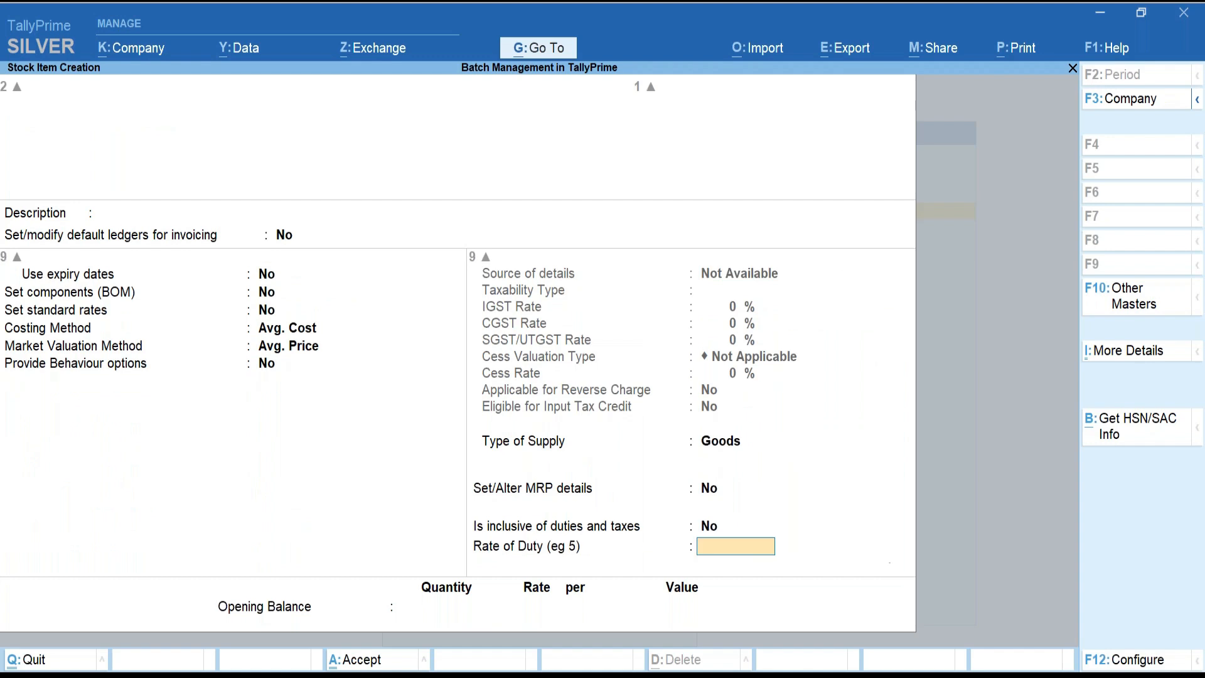
pyautogui.press('Return')
pyautogui.write('100')
pyautogui.press('Return')
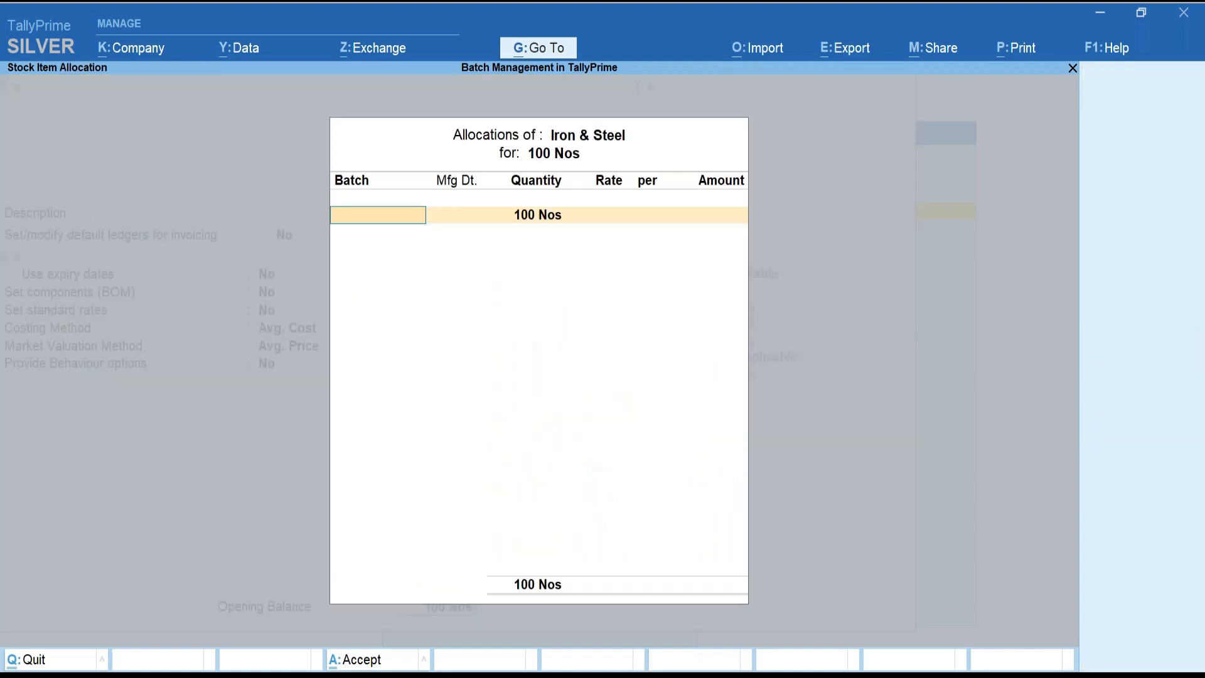
pyautogui.write('Batch 001')
pyautogui.press('Return')
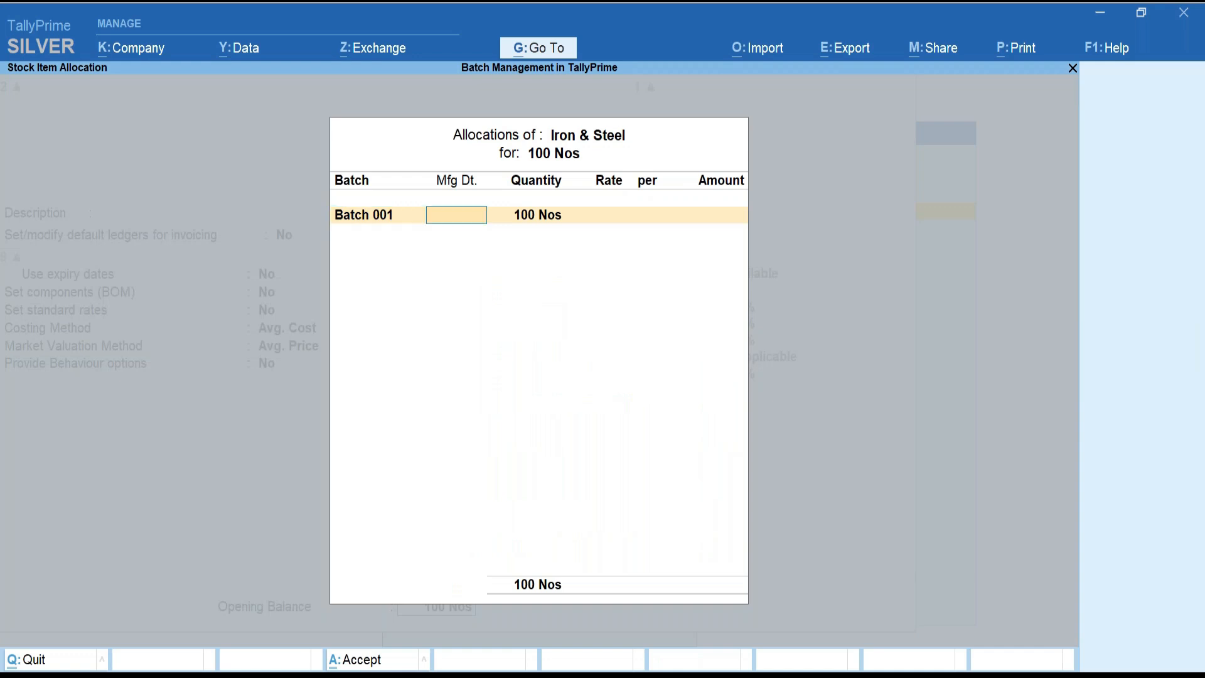
pyautogui.write('1sep')
pyautogui.press('Return')
pyautogui.press('Return')
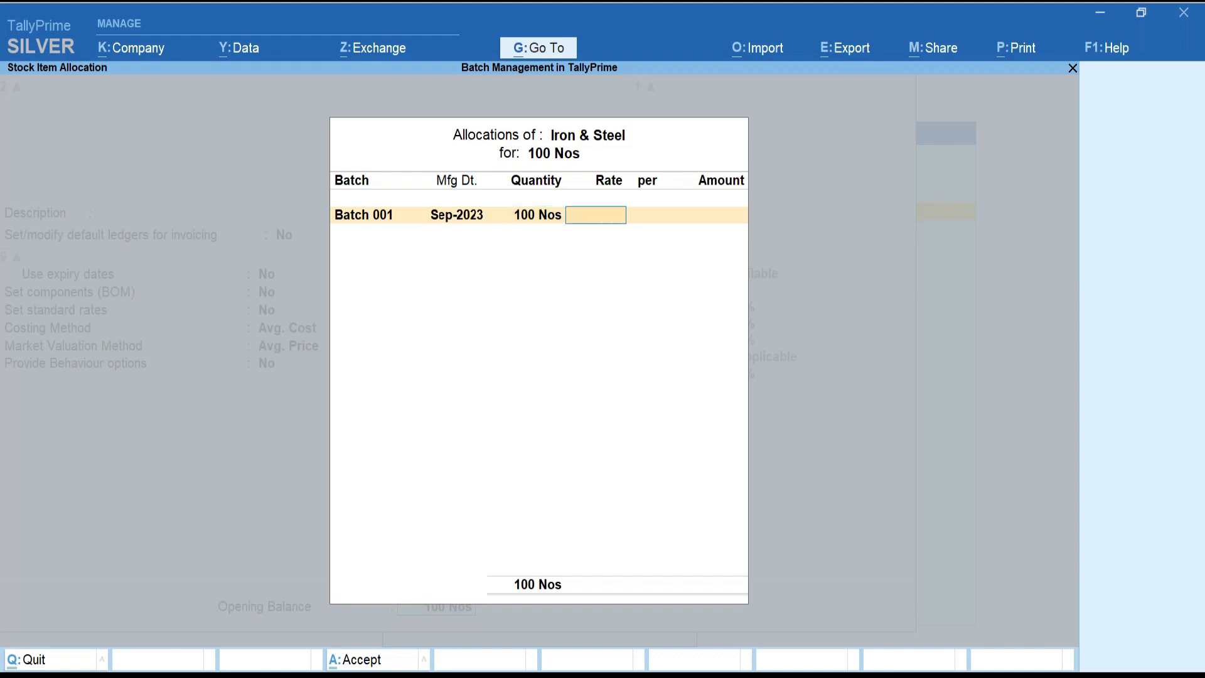
pyautogui.write('1000')
pyautogui.press('Return')
pyautogui.press('Return')
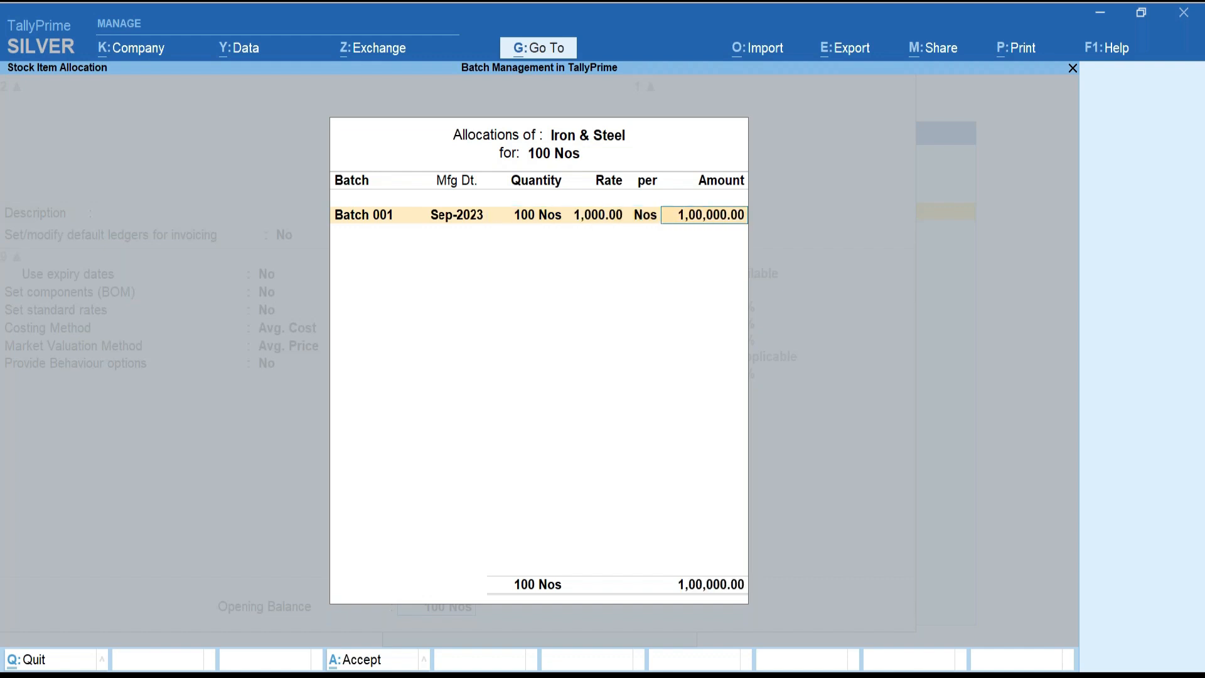
pyautogui.press('Return')
pyautogui.press('Return')
pyautogui.press('y')
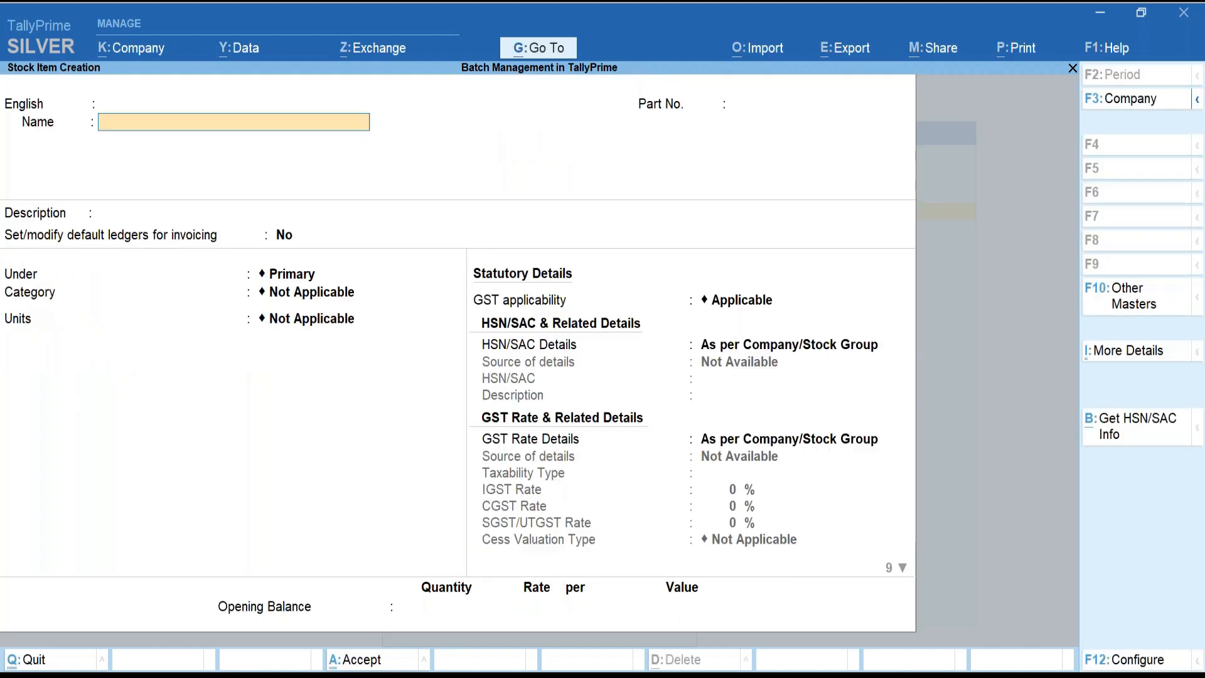
pyautogui.press('Escape')
pyautogui.press('y')
pyautogui.press('Escape')
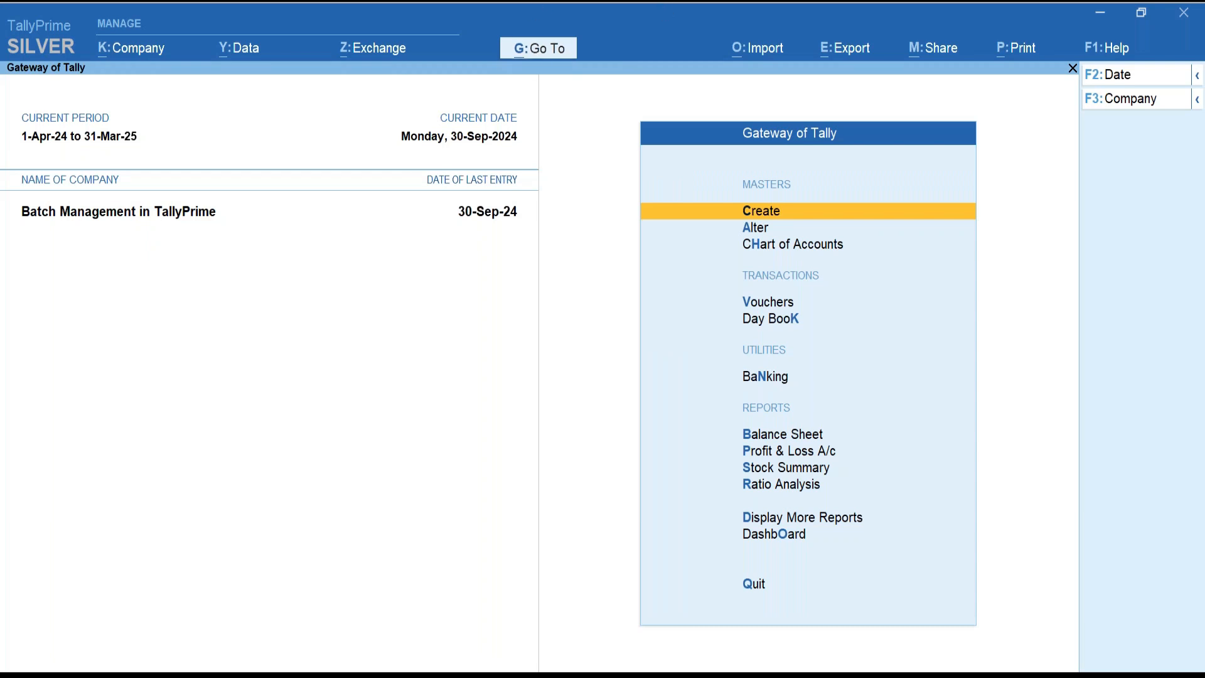
# Show Stock Ageing Analysis for the Primary group from 1-4-2024 to 30-Sep.
pyautogui.click(540, 47)
pyautogui.write('Stock Agein')
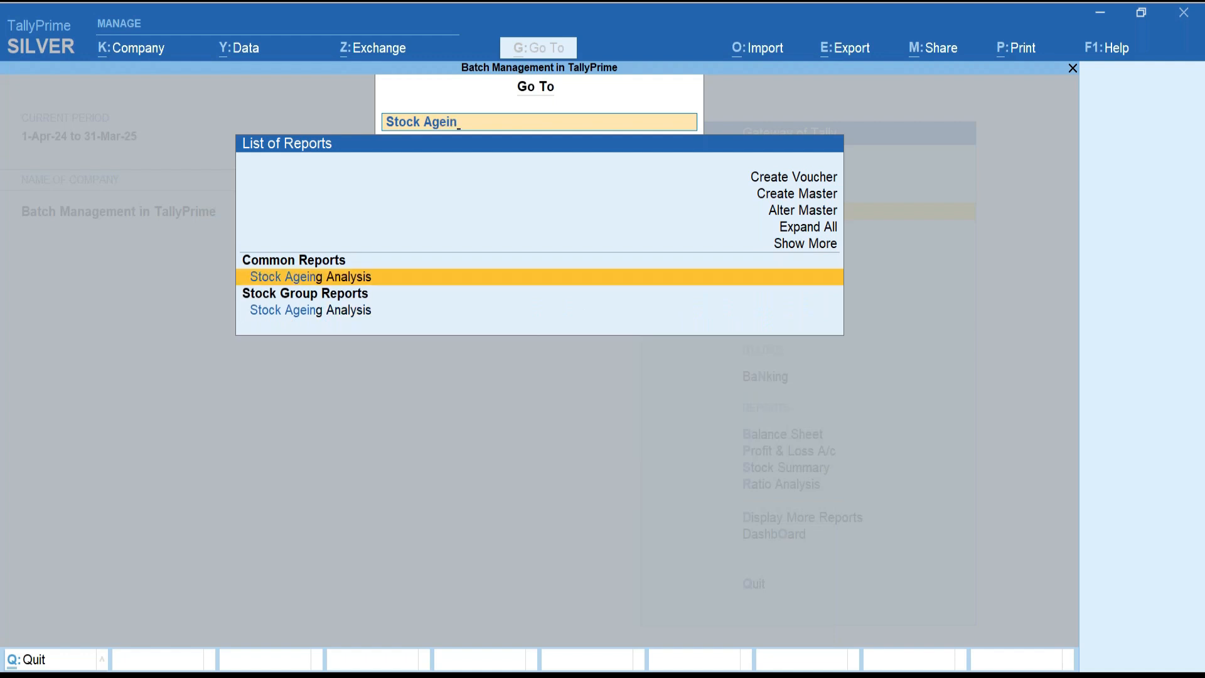
pyautogui.press('Return')
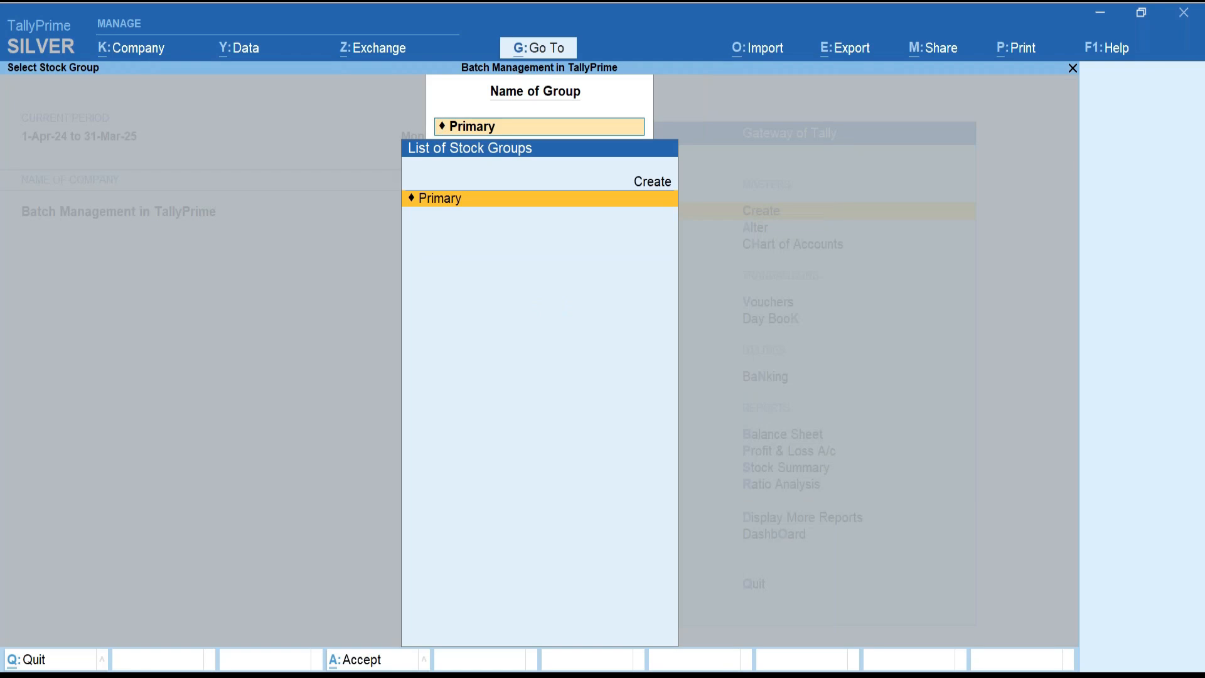
pyautogui.press('Return')
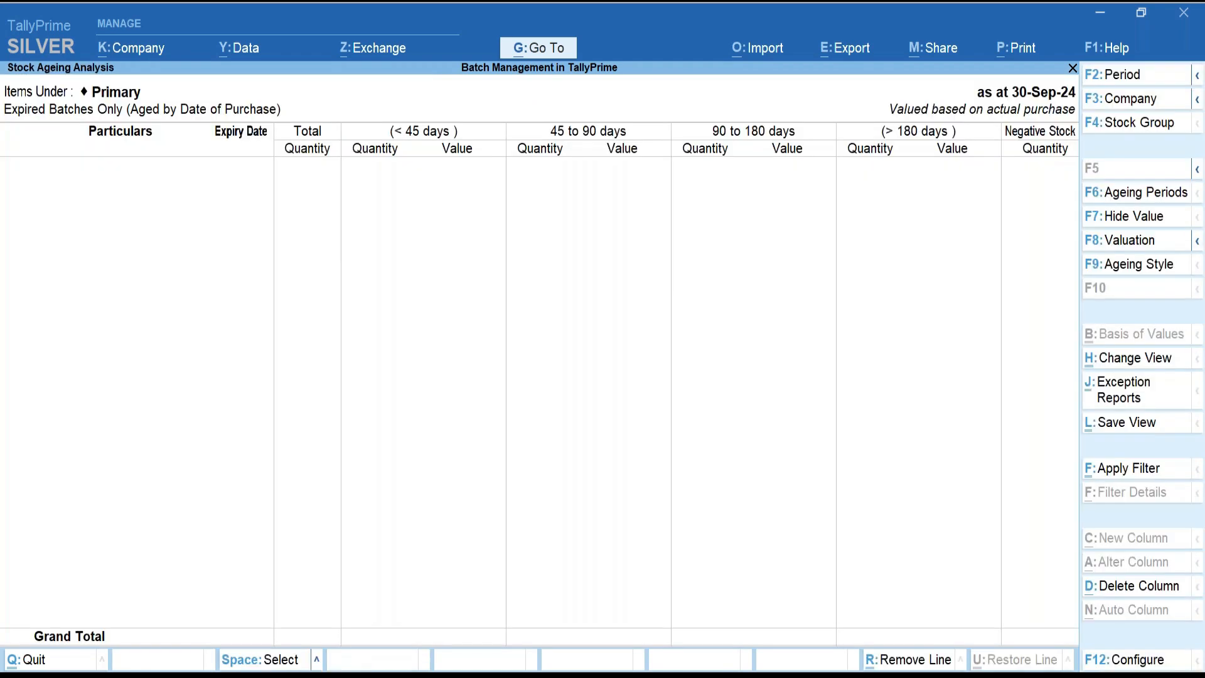
pyautogui.click(1124, 86)
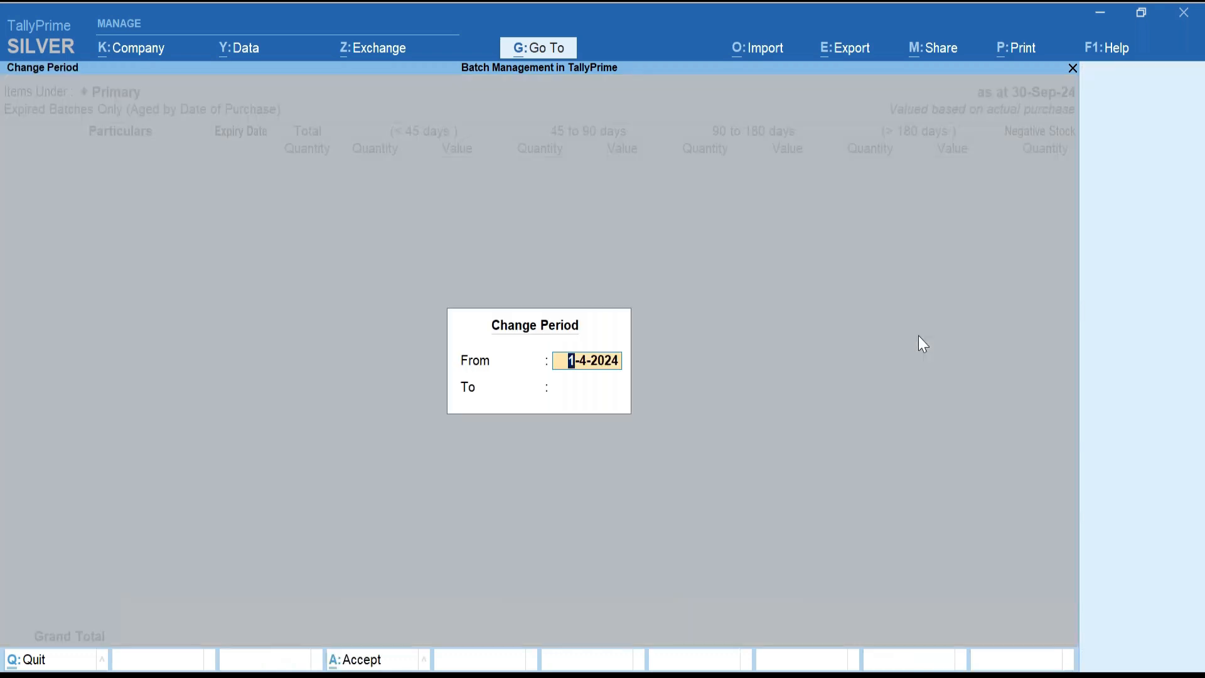
pyautogui.press('Return')
pyautogui.write('31mai')
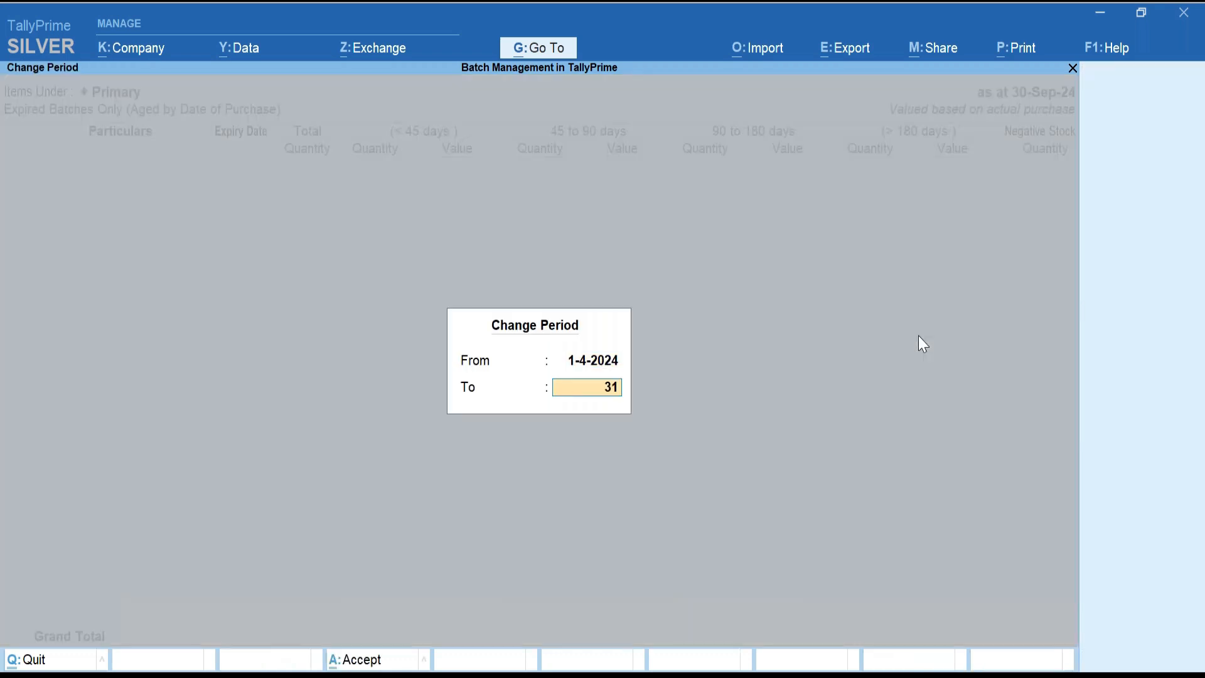
pyautogui.press('BackSpace')
pyautogui.write('y')
pyautogui.press('BackSpace')
pyautogui.press('BackSpace')
pyautogui.press('BackSpace')
pyautogui.press('BackSpace')
pyautogui.write('0sep')
pyautogui.press('Return')
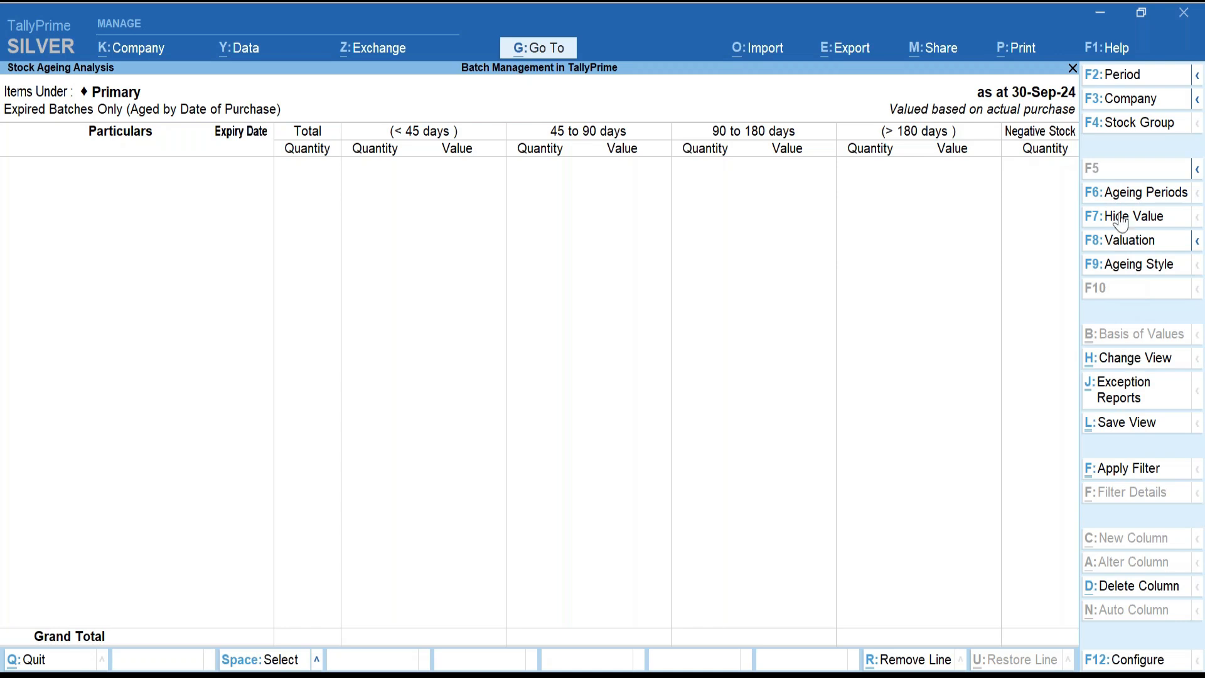
# Keep ageing by date of purchase for all batches and expand the report to list each batch.
pyautogui.click(1130, 270)
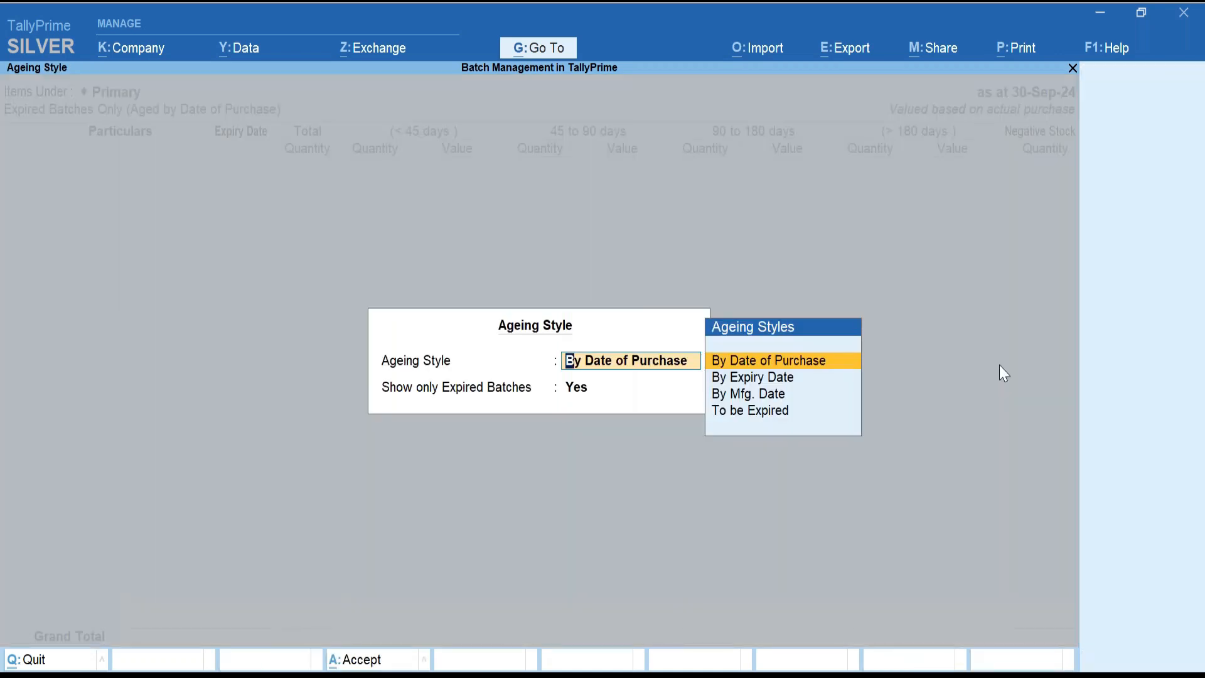
pyautogui.press('Return')
pyautogui.write('n')
pyautogui.press('Return')
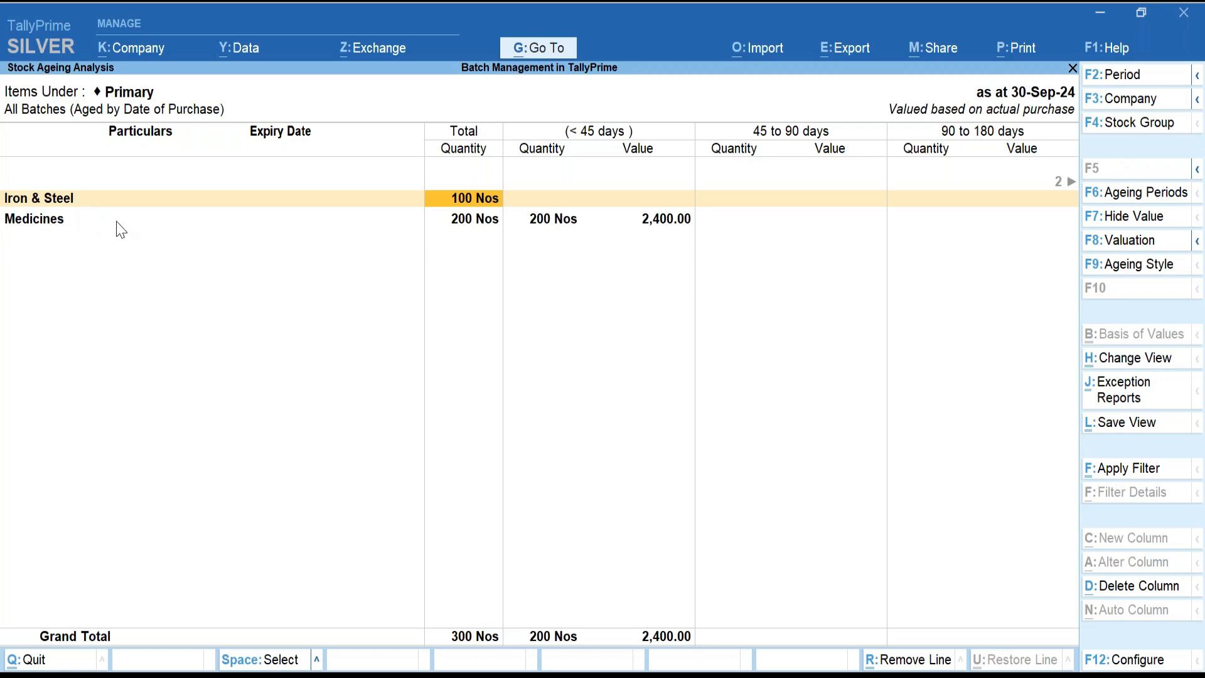
pyautogui.hotkey('alt', 'F5')
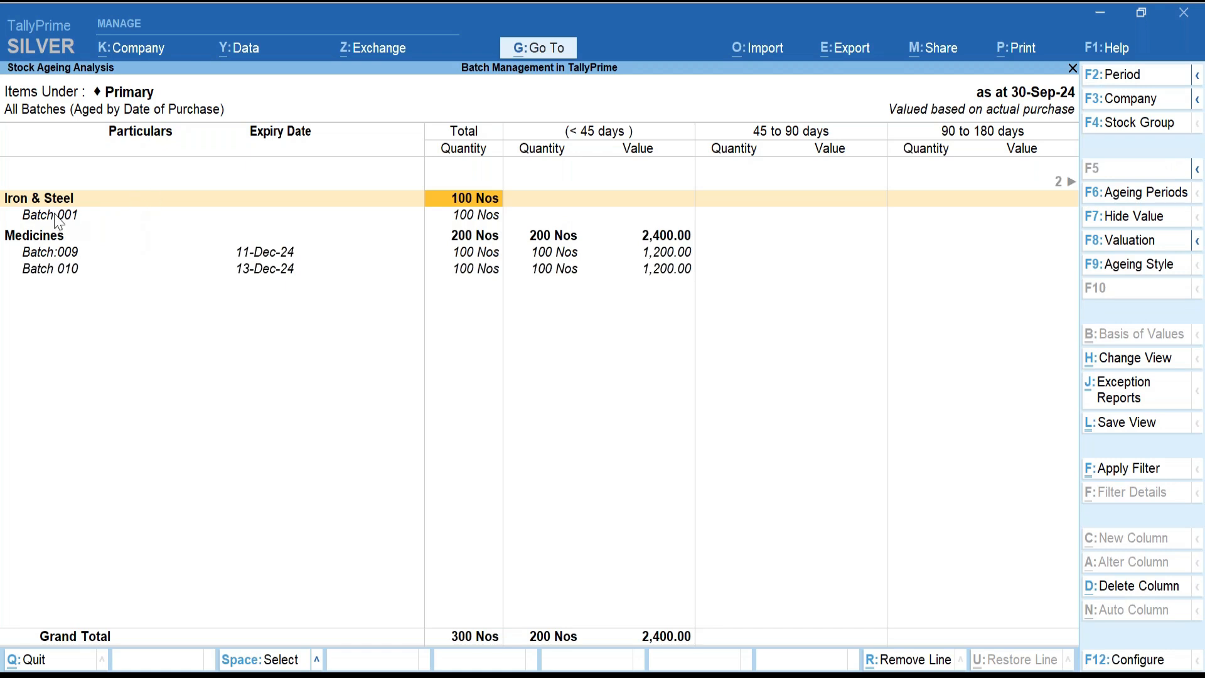
pyautogui.press('Down')
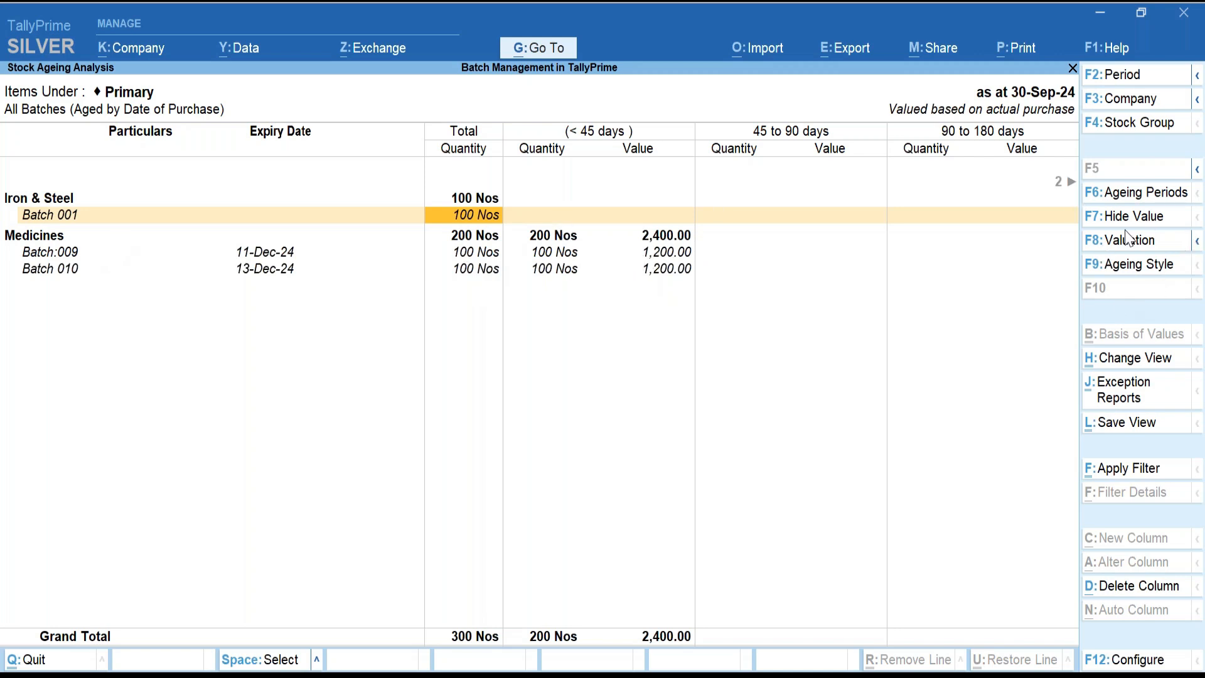
# Switch the ageing style to By Expiry Date.
pyautogui.click(1132, 266)
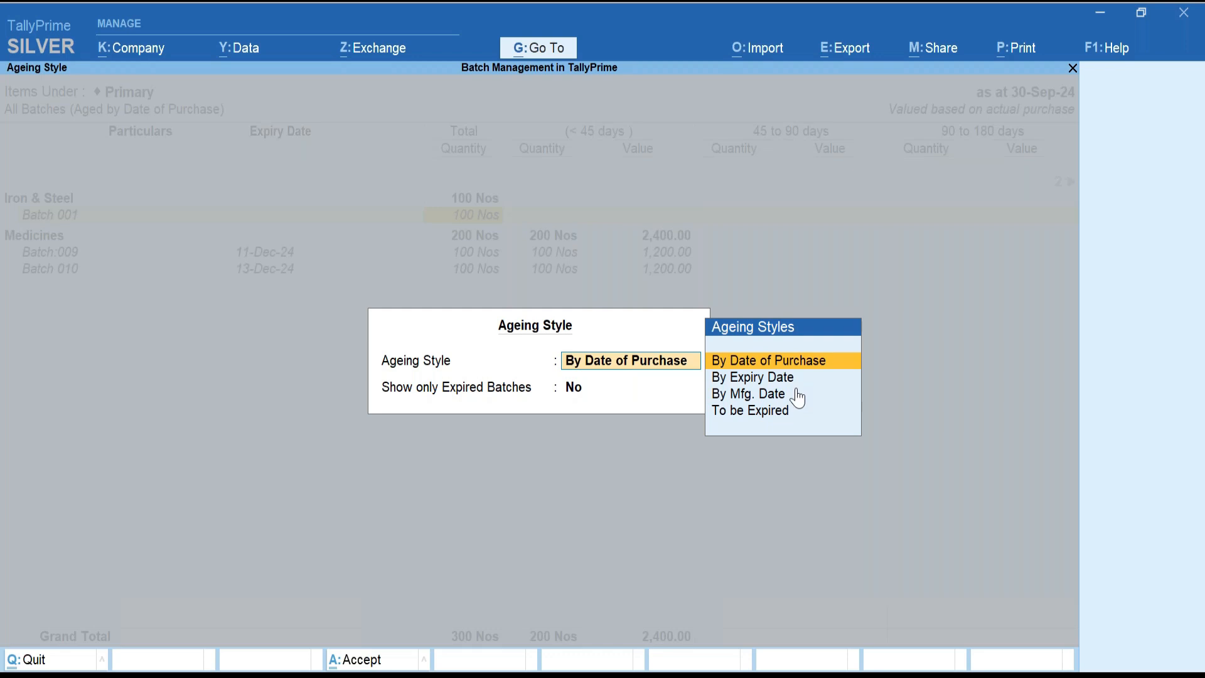
pyautogui.press('Down')
pyautogui.press('Down')
pyautogui.press('Down')
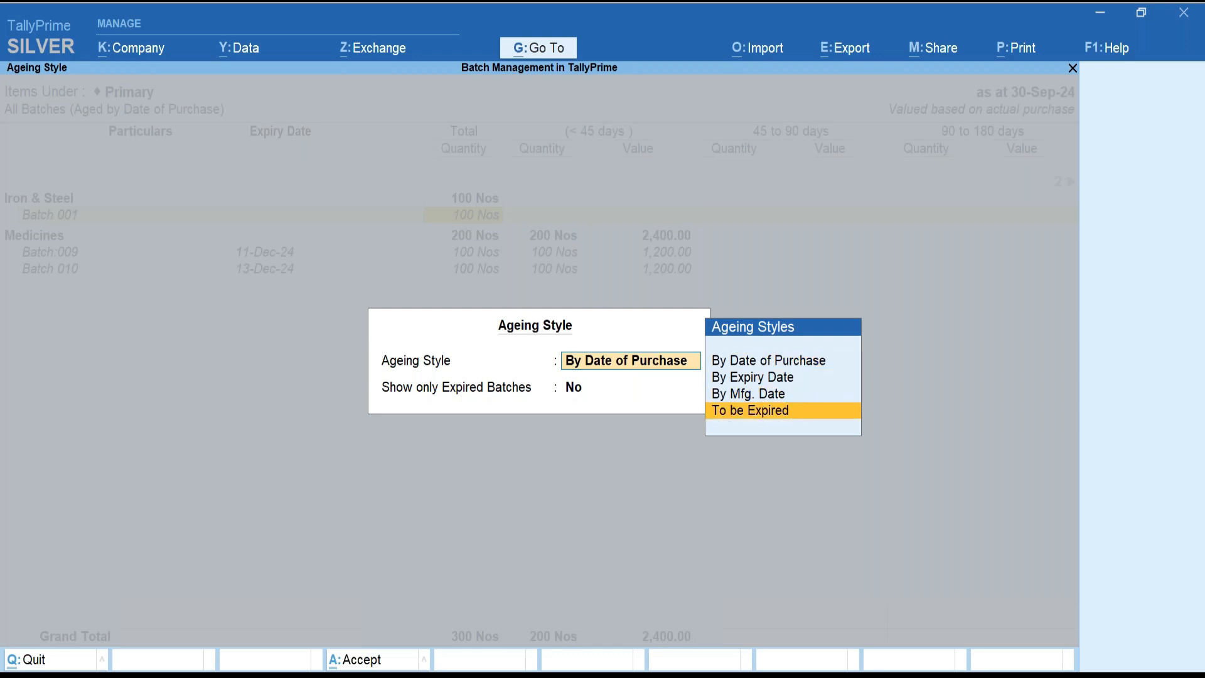
pyautogui.press('Up')
pyautogui.press('Up')
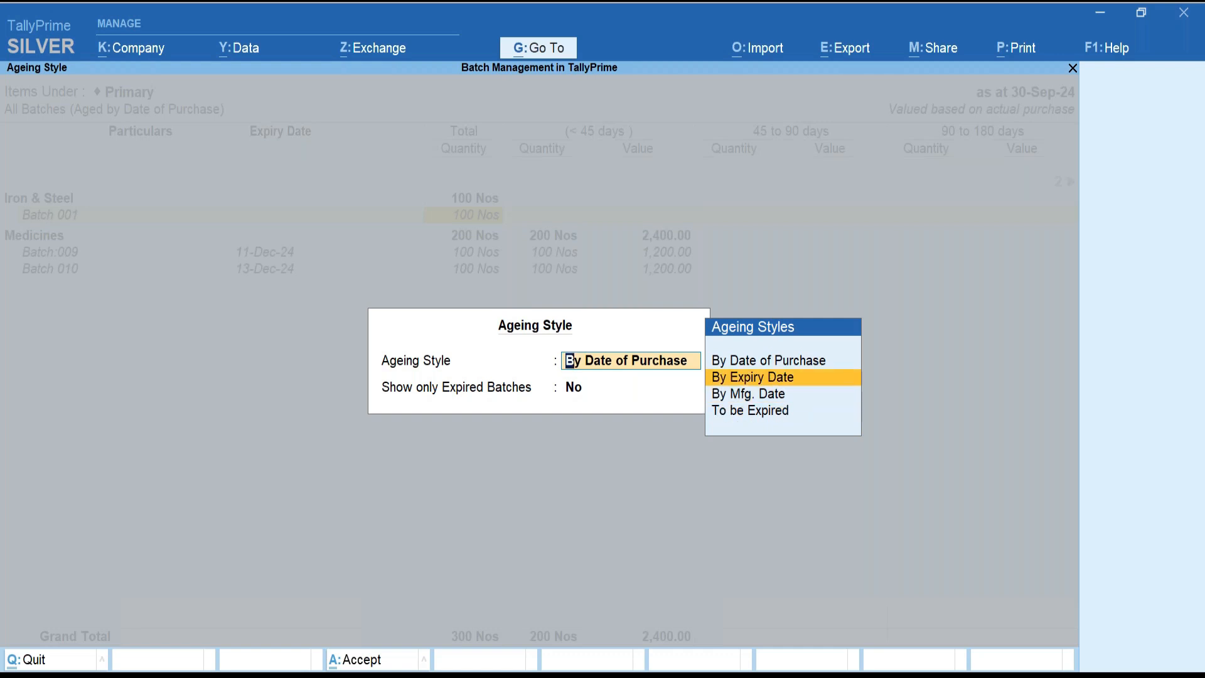
pyautogui.press('Return')
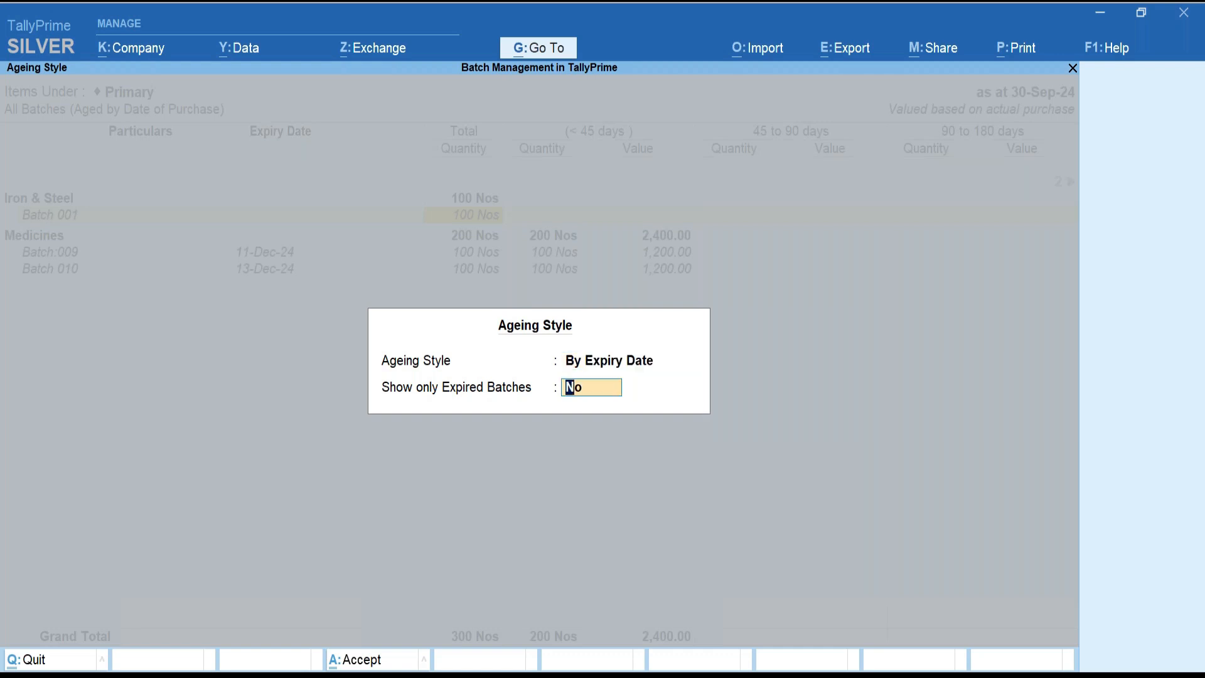
pyautogui.press('Return')
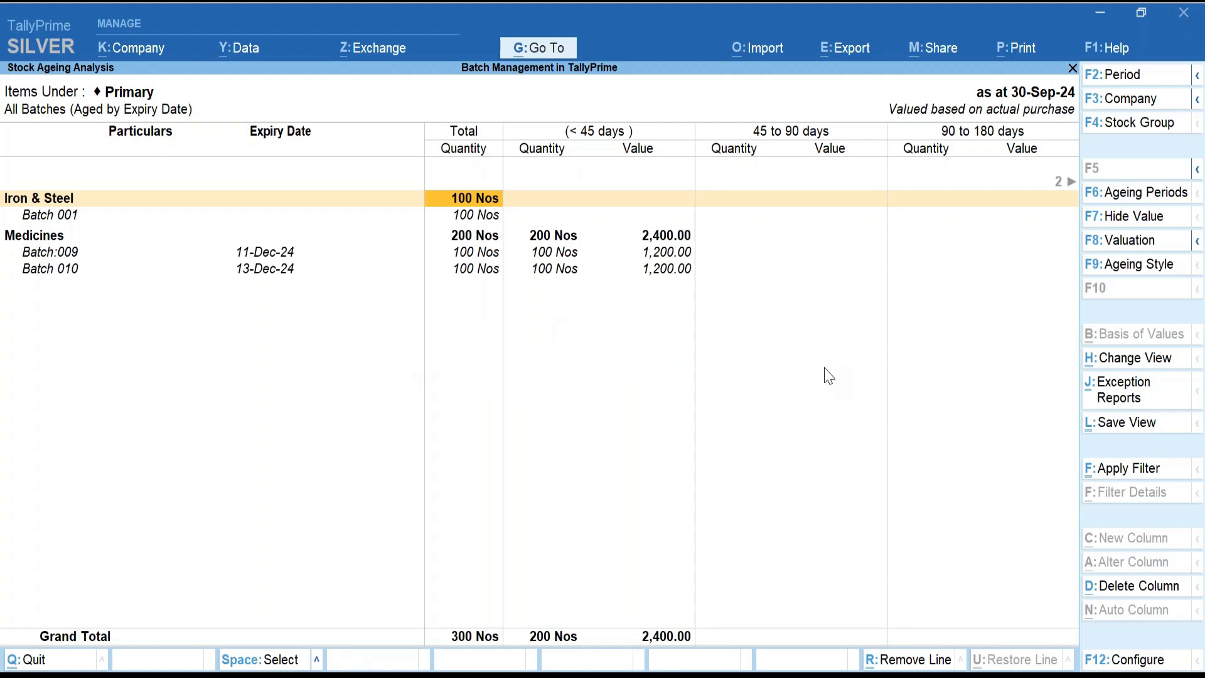
# Set the ageing periods to end at 10, 20 and 30 days.
pyautogui.click(1126, 202)
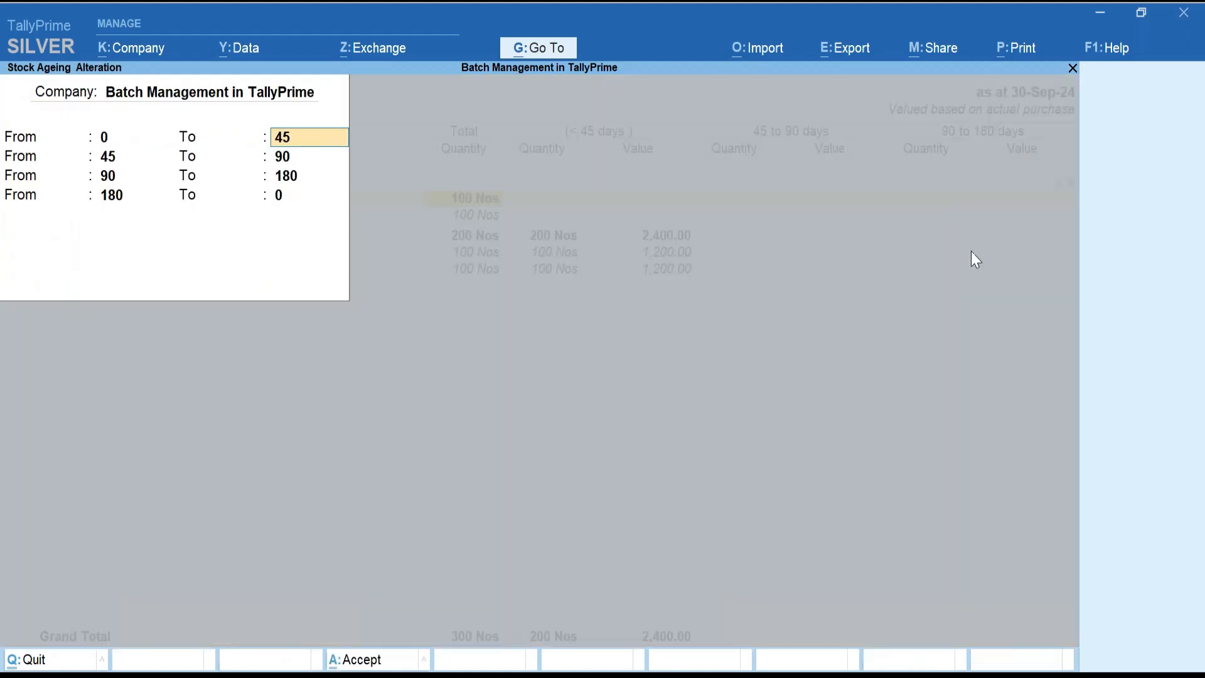
pyautogui.write('180')
pyautogui.press('Return')
pyautogui.write('20')
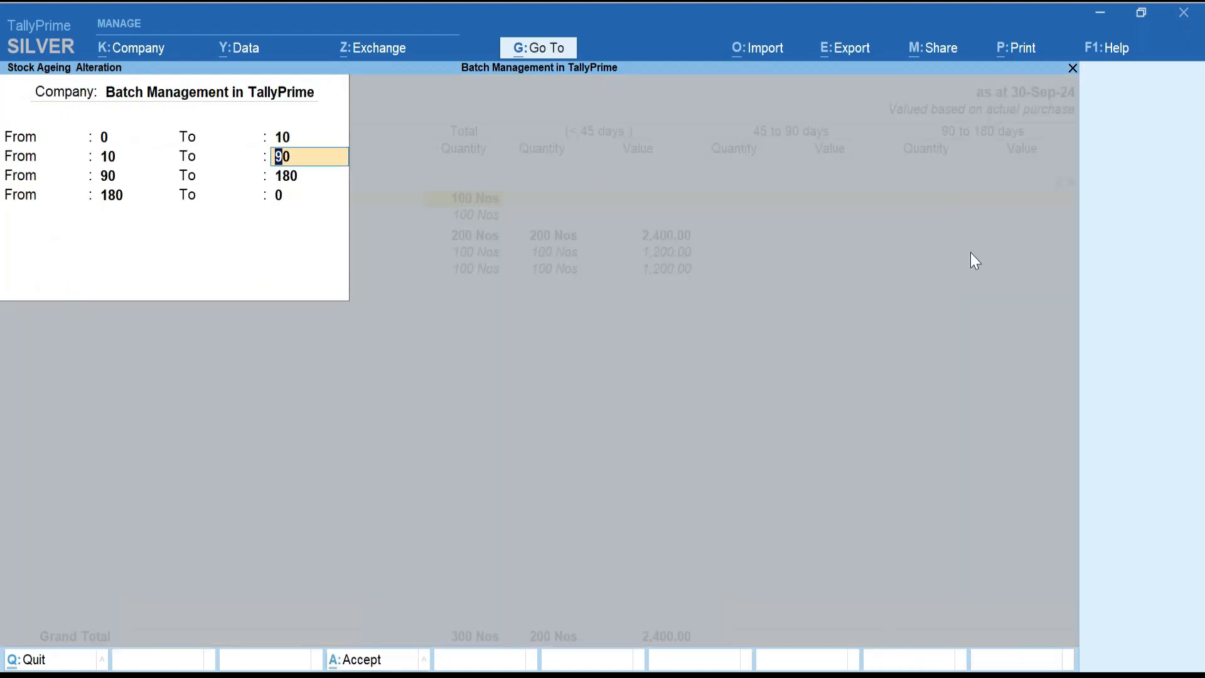
pyautogui.press('Return')
pyautogui.write('30')
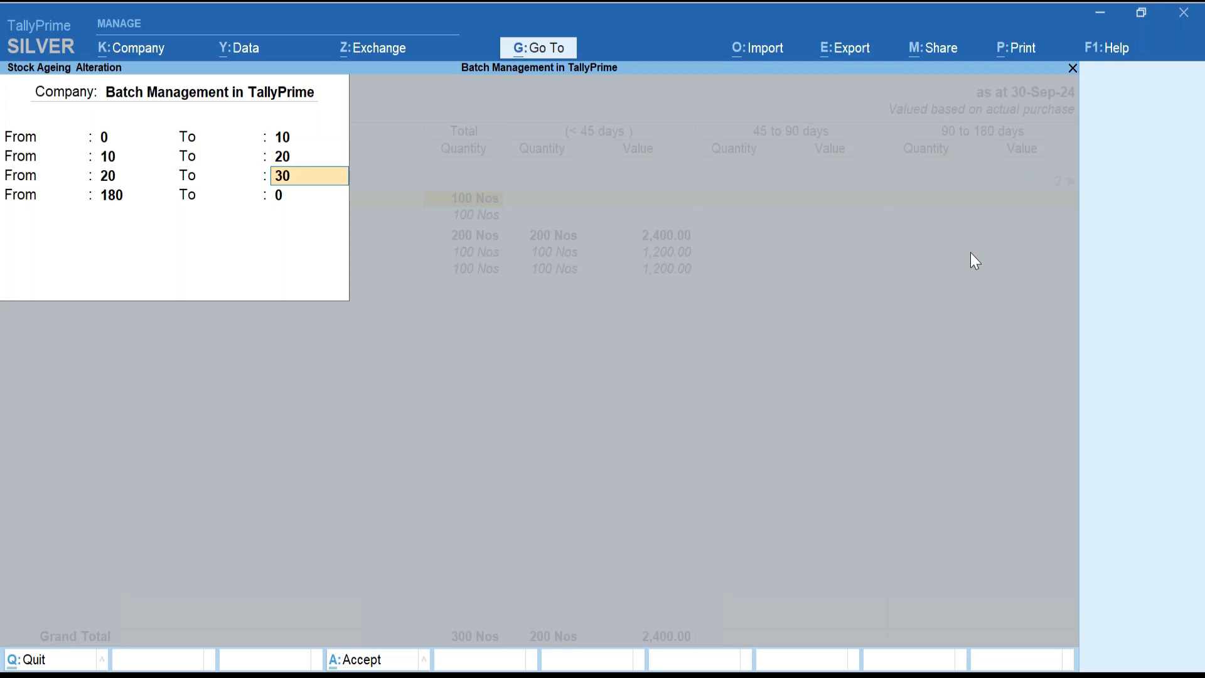
pyautogui.press('Return')
pyautogui.press('Return')
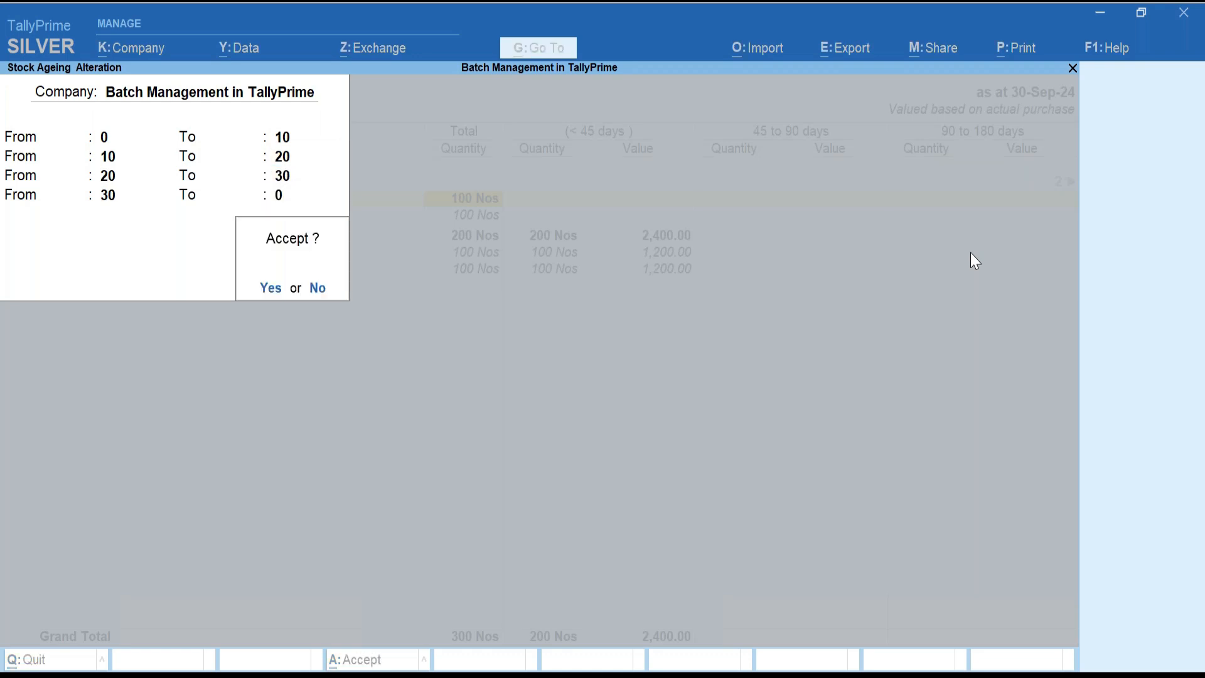
pyautogui.press('Return')
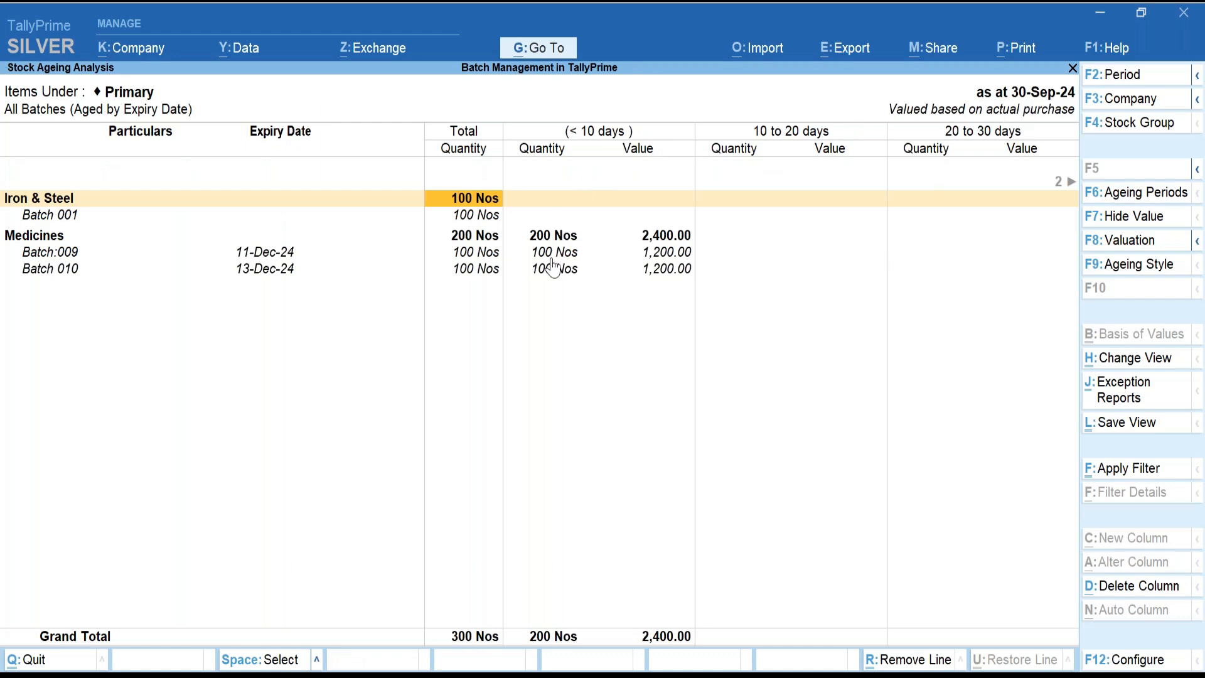
# Review Batch:009's ageing buckets, showing 100 Nos worth 1,200 under 10 days.
pyautogui.click(569, 253)
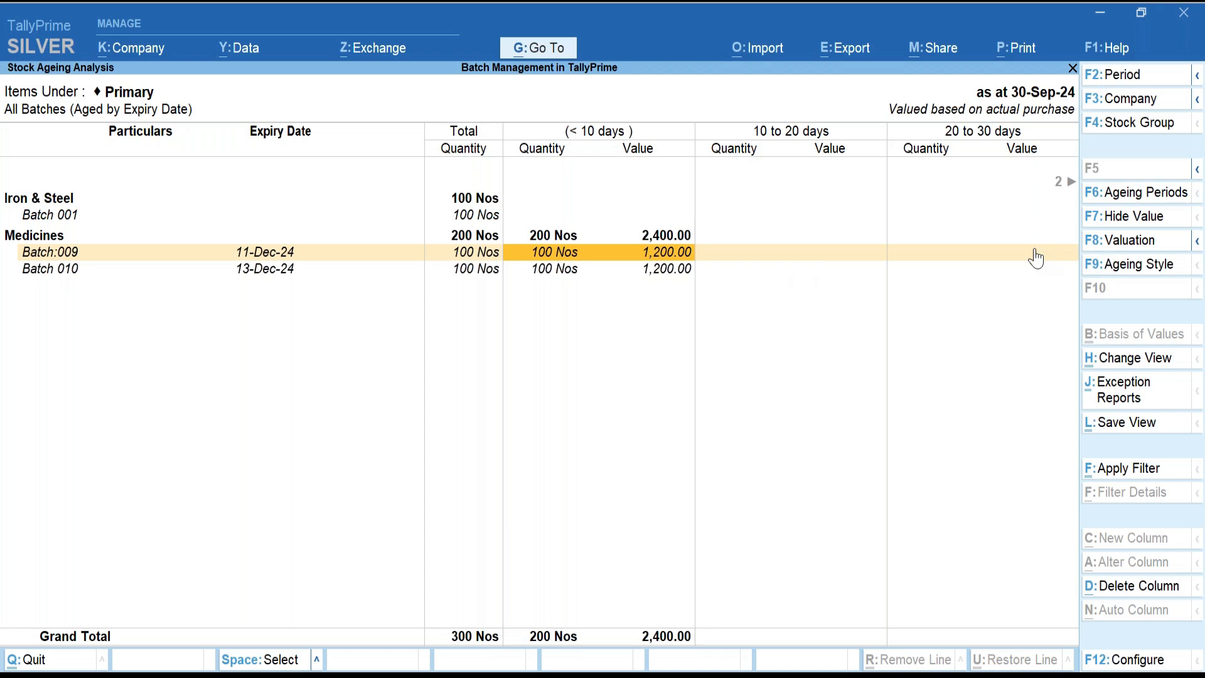
pyautogui.press('Right')
pyautogui.press('Right')
pyautogui.press('Right')
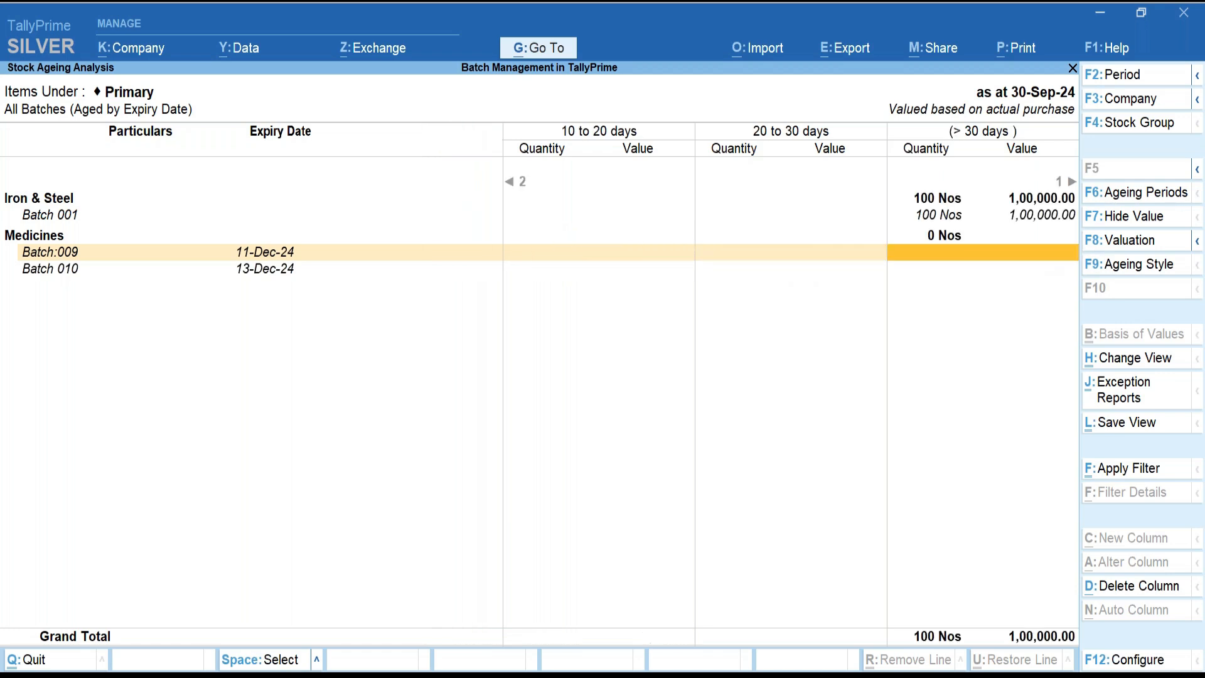
pyautogui.press('Right')
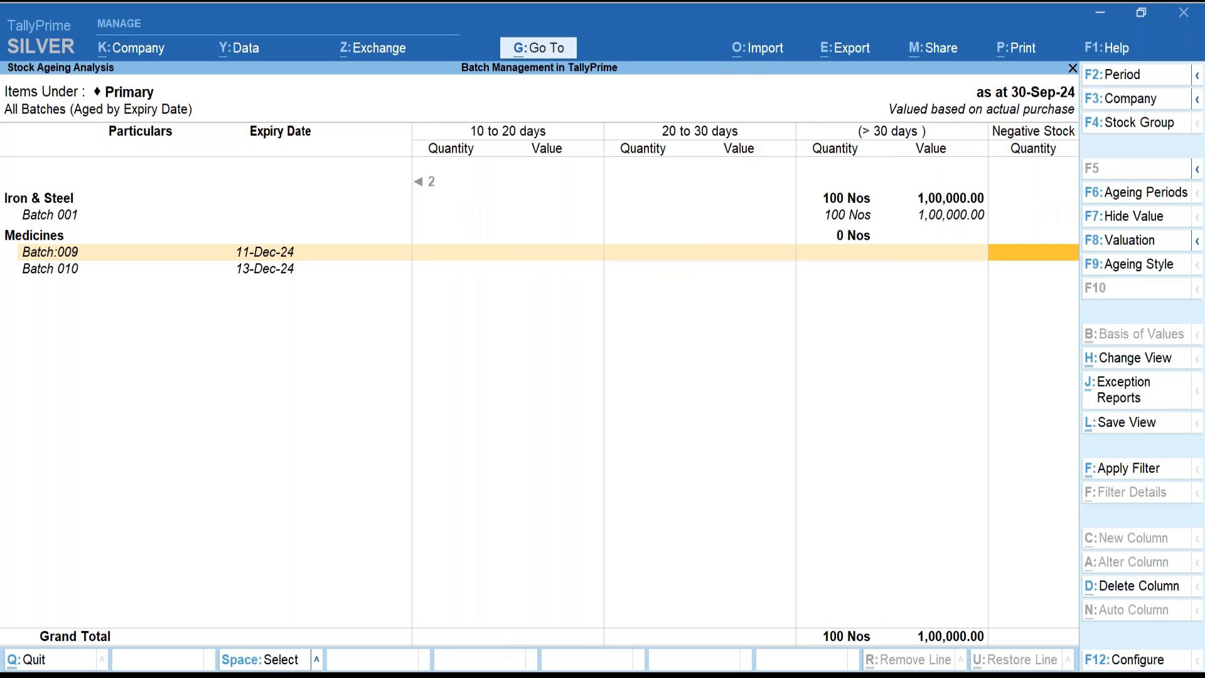
pyautogui.press('Left')
pyautogui.press('Left')
pyautogui.press('Left')
pyautogui.press('Left')
pyautogui.press('Left')
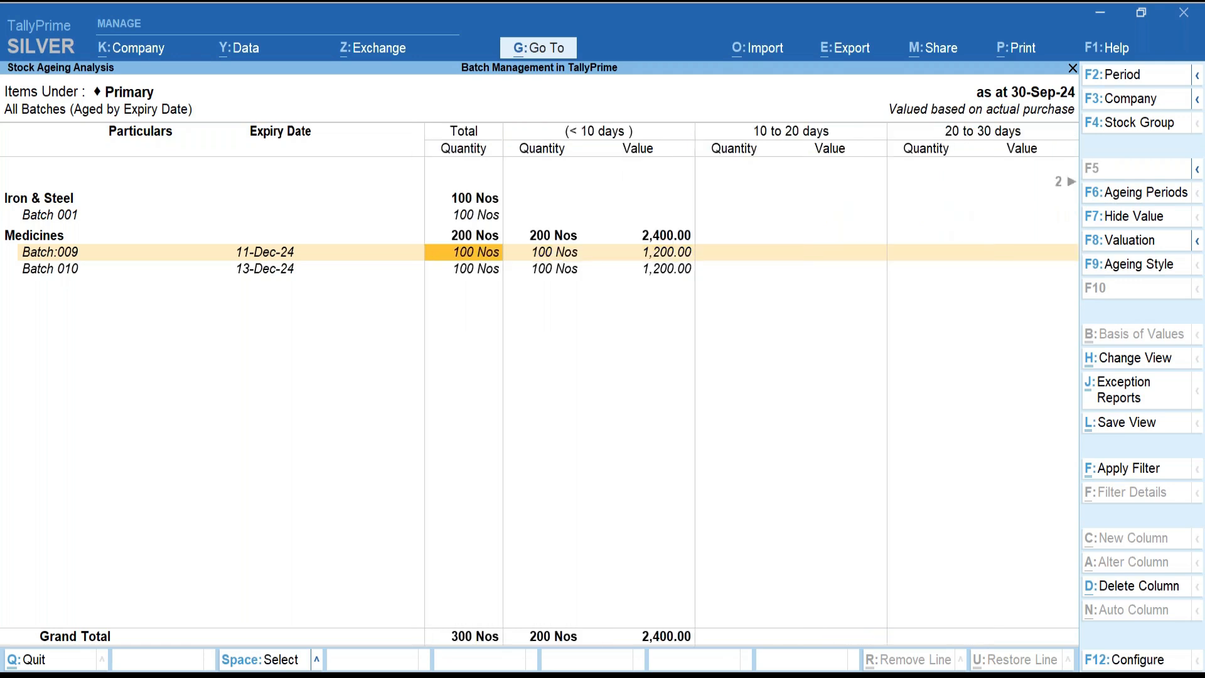
pyautogui.press('Right')
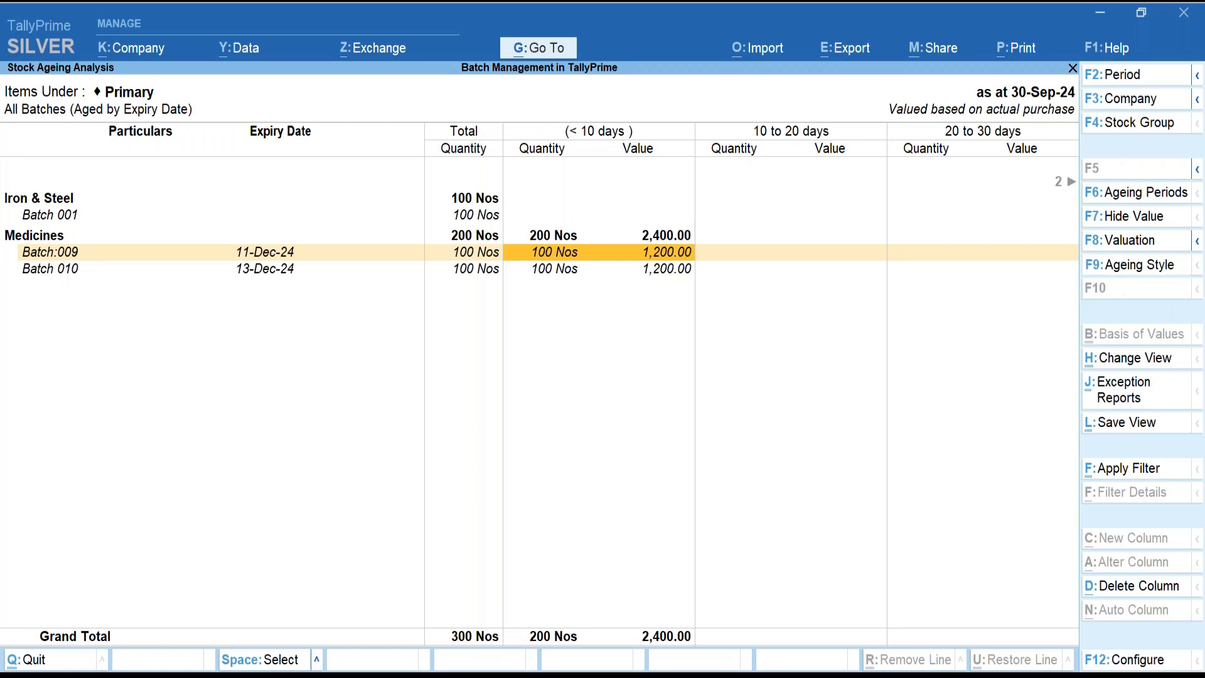
pyautogui.click(1130, 264)
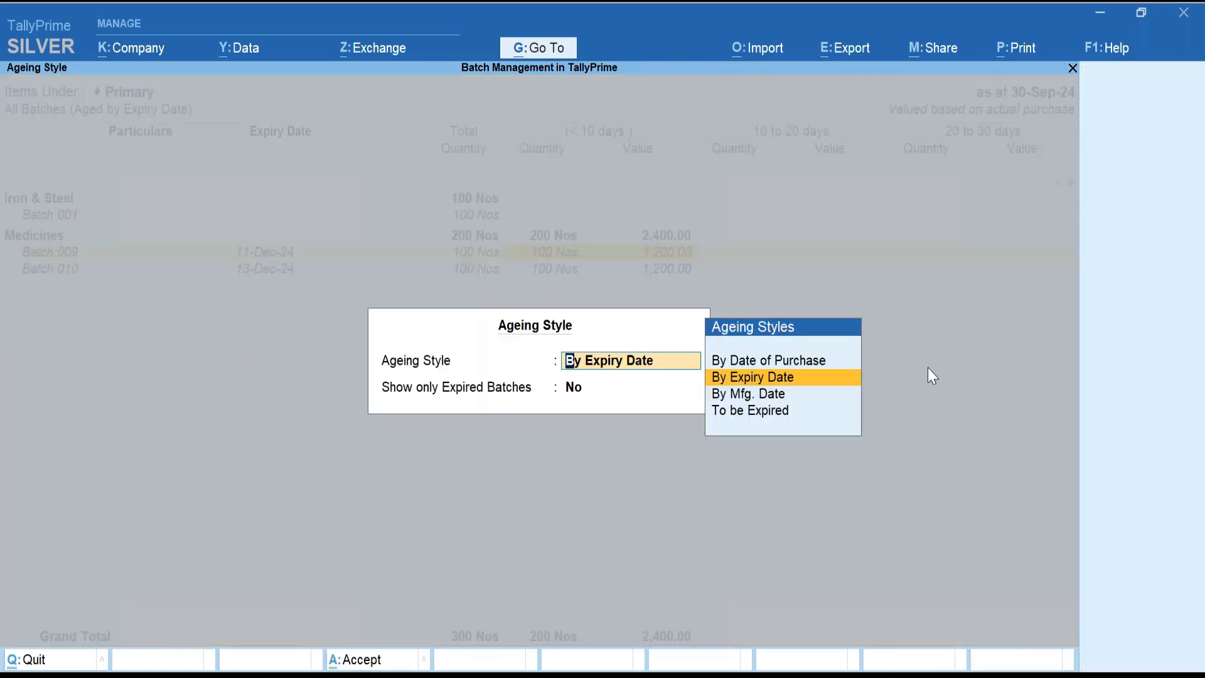
# Apply the To be Expired ageing style and confirm Batch:009 falls in the > 30 days column.
pyautogui.press('Down')
pyautogui.press('Down')
pyautogui.press('Return')
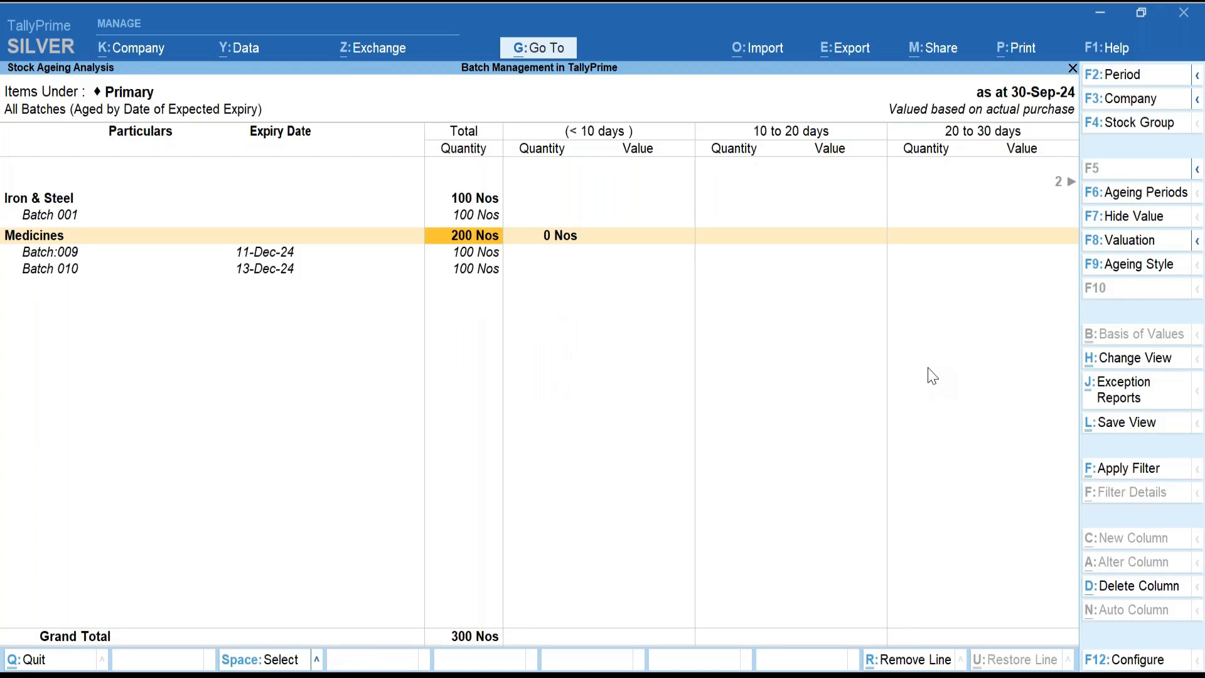
pyautogui.press('Right')
pyautogui.press('Right')
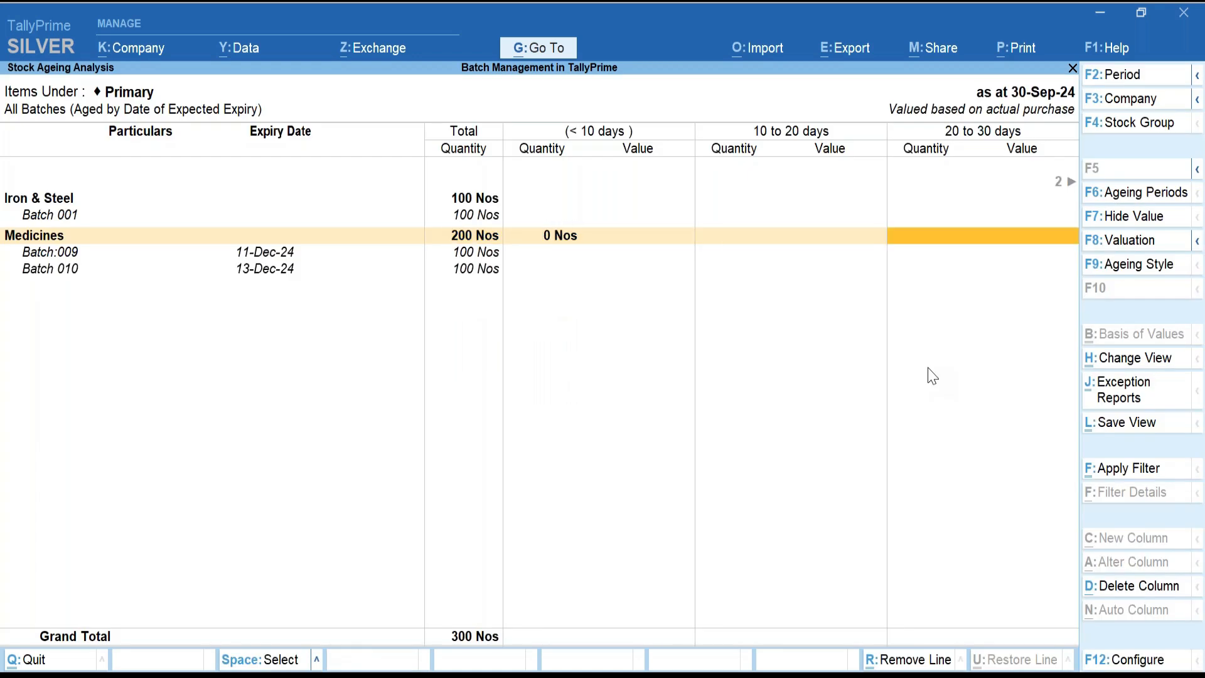
pyautogui.press('Right')
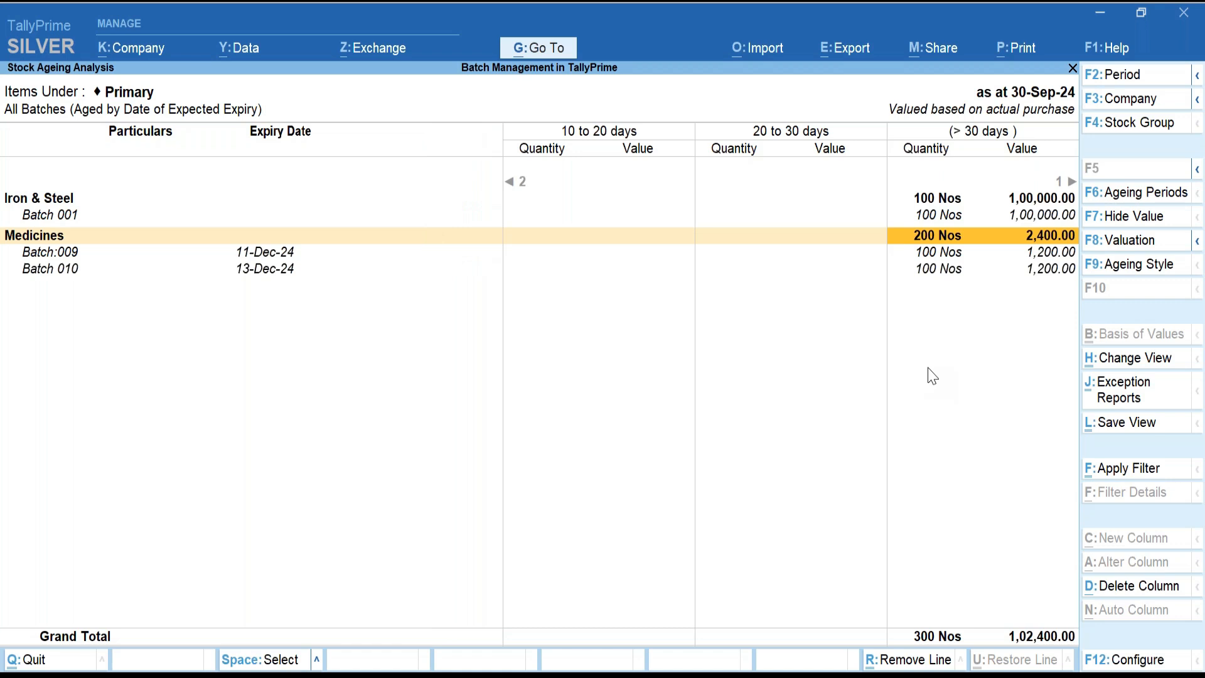
pyautogui.press('Right')
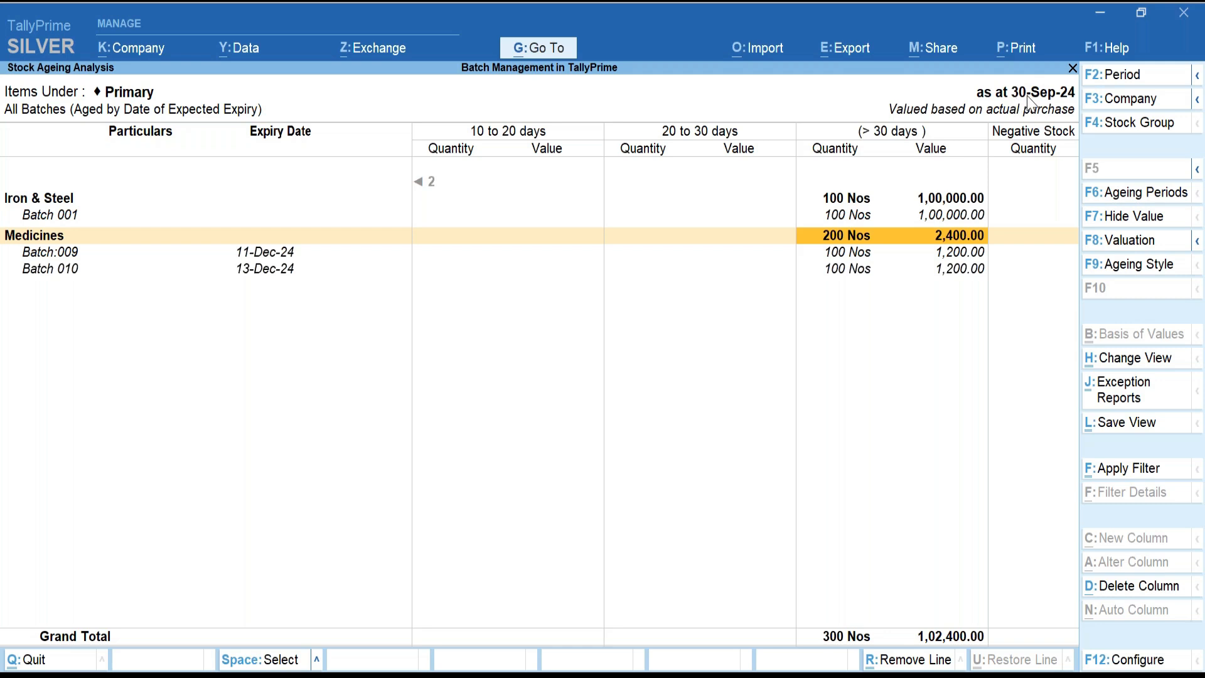
pyautogui.click(254, 248)
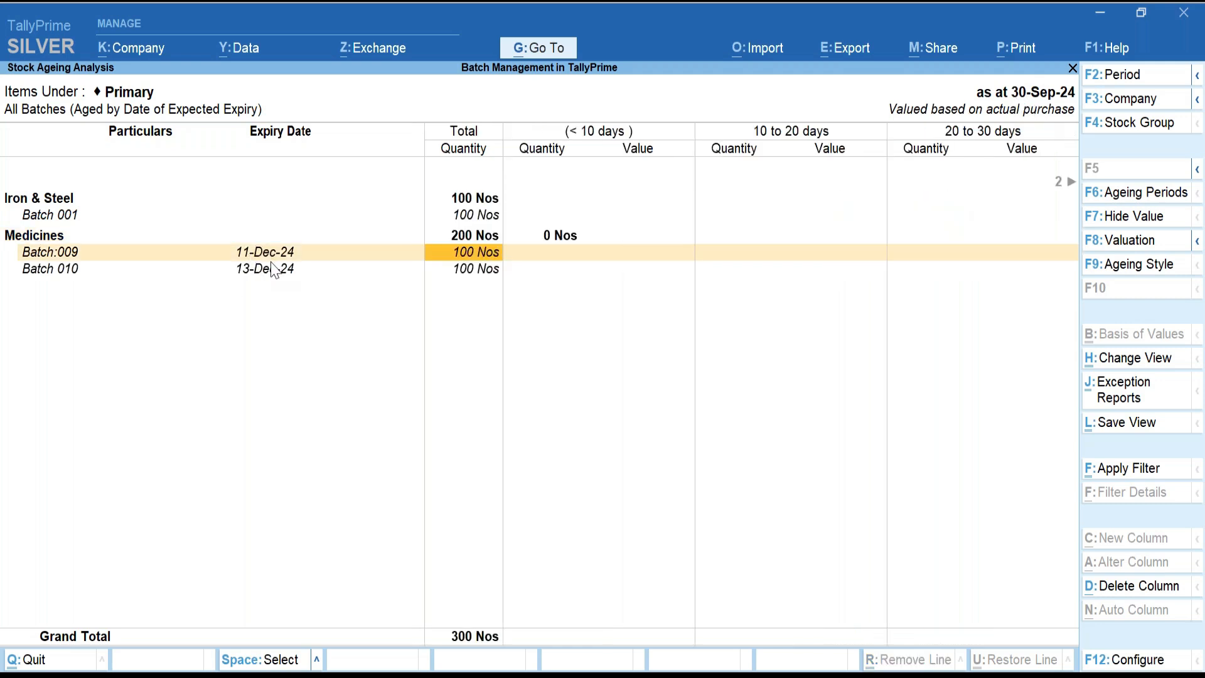
pyautogui.press('Right')
pyautogui.press('Right')
pyautogui.press('Right')
pyautogui.press('Right')
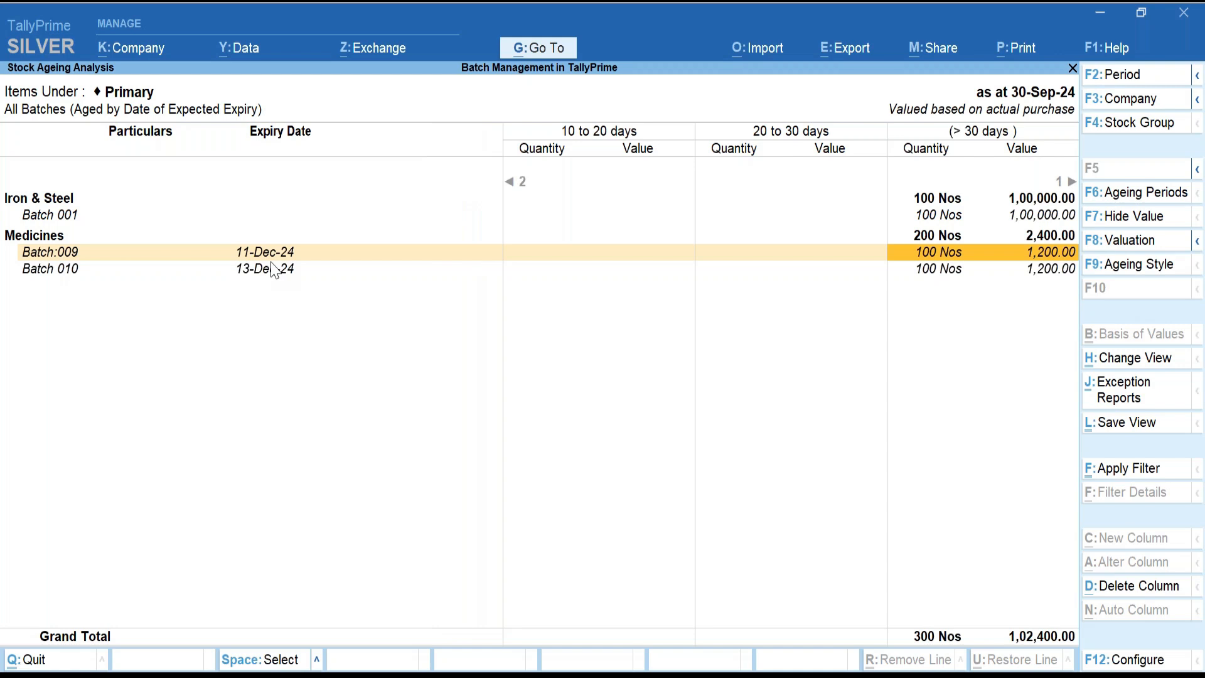
# Run the report as at 30-Nov-24 and check the Medicines 10 to 20 days amount.
pyautogui.click(1180, 79)
pyautogui.write('31')
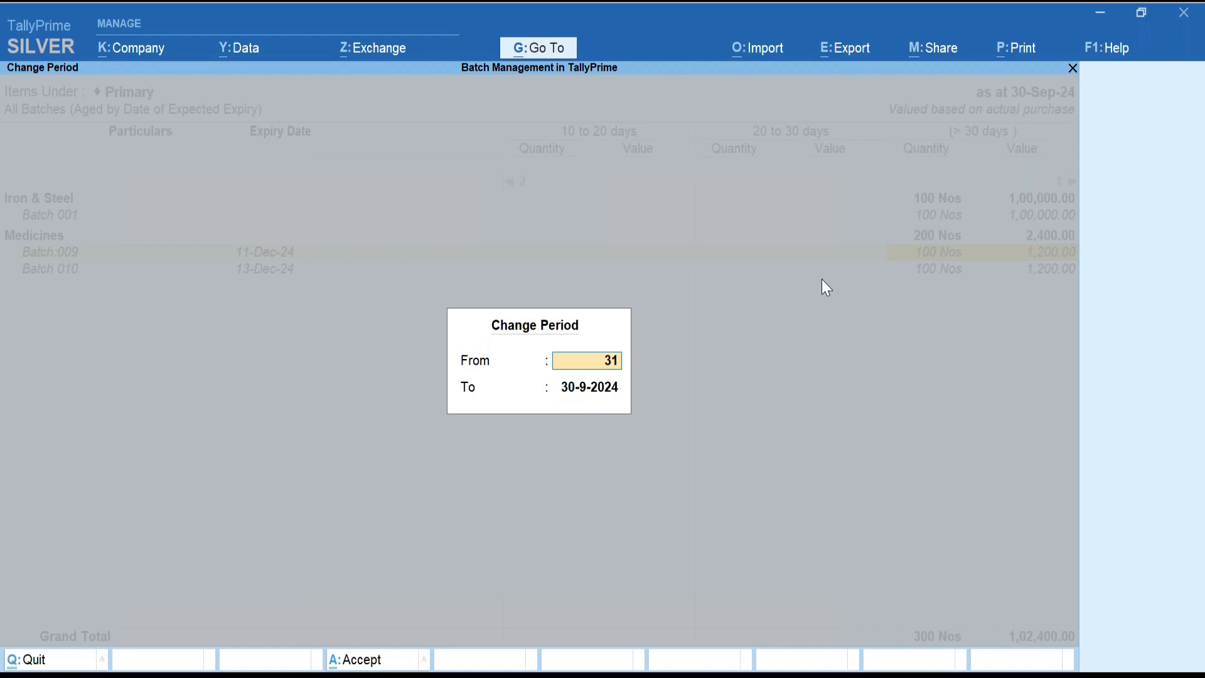
pyautogui.press('BackSpace')
pyautogui.press('BackSpace')
pyautogui.write('30Nov')
pyautogui.press('Return')
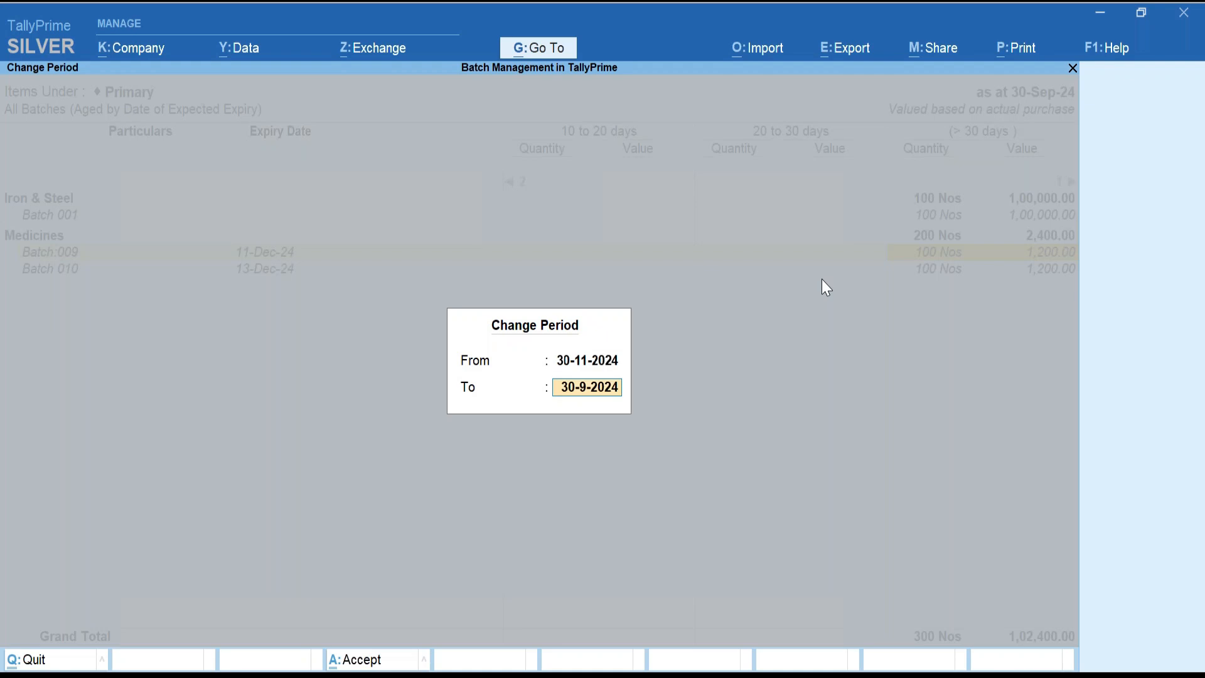
pyautogui.write('30nov')
pyautogui.press('Return')
pyautogui.press('Down')
pyautogui.press('Right')
pyautogui.press('Right')
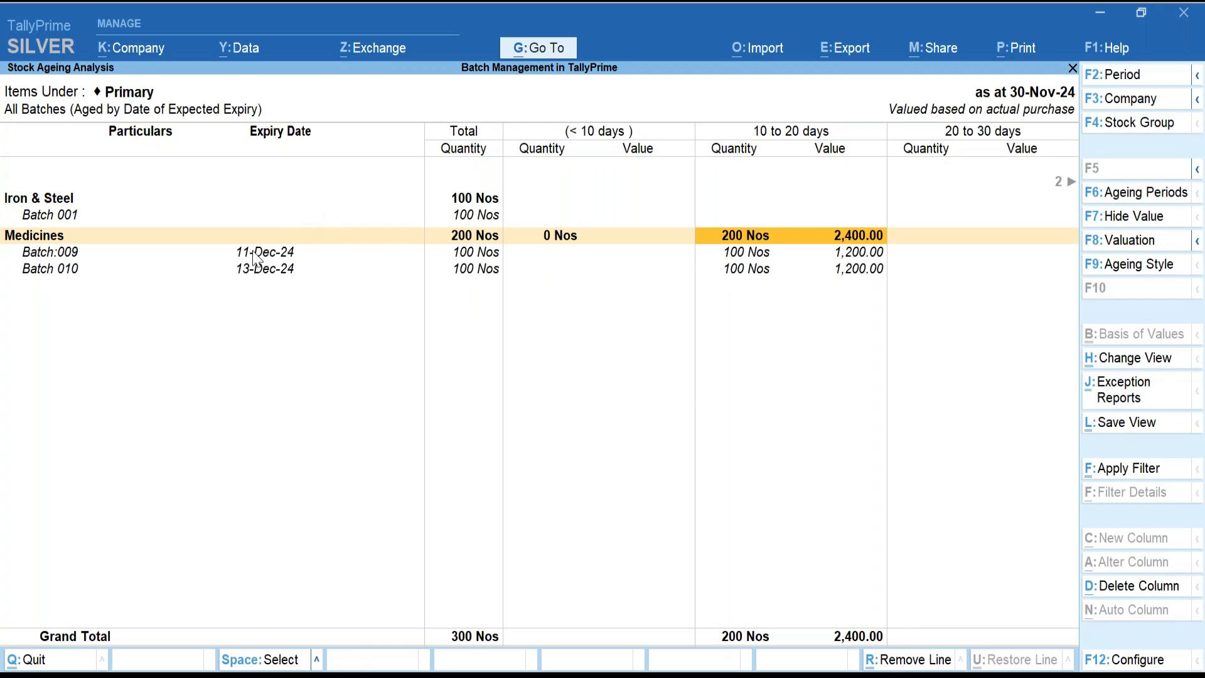
pyautogui.press('Down')
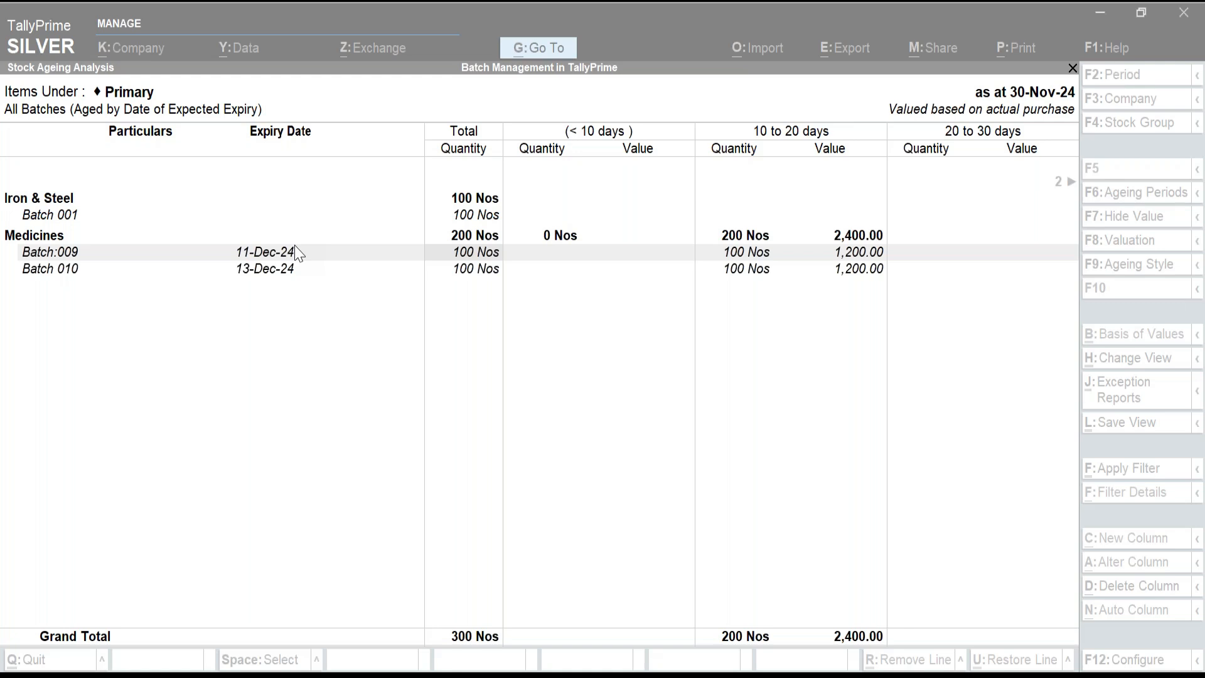
# Bring the TallyPrime ageing report window back into focus.
pyautogui.click(74, 362)
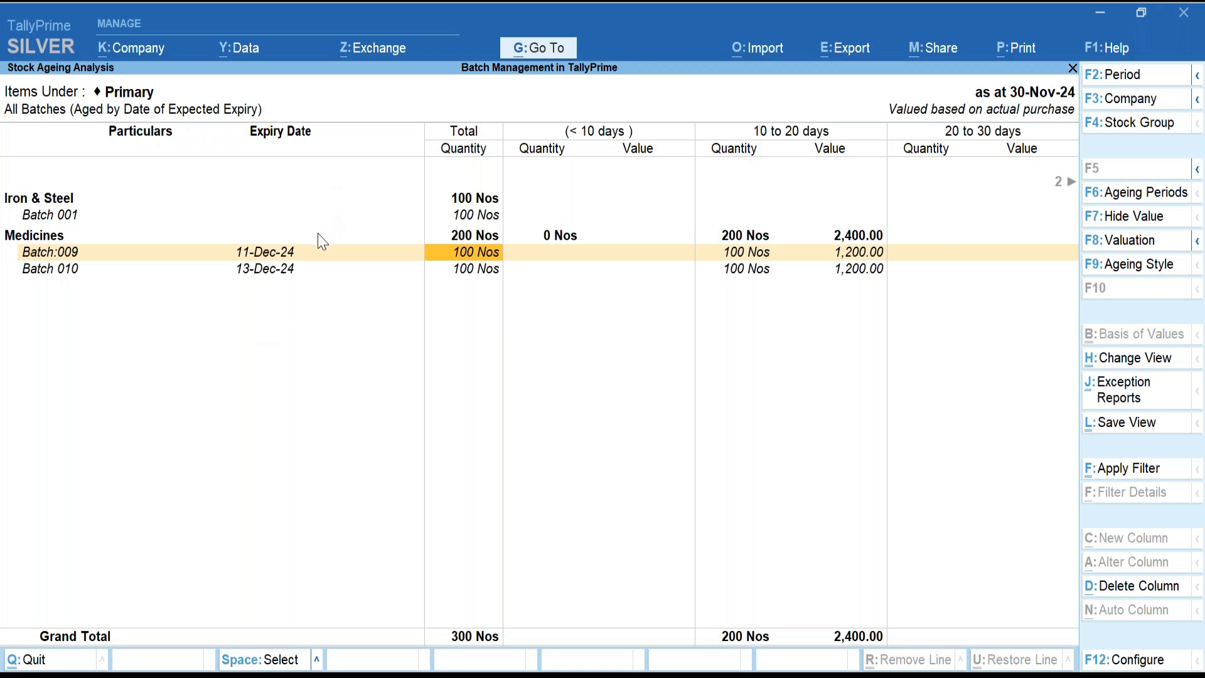
pyautogui.hotkey('alt', 'Tab')
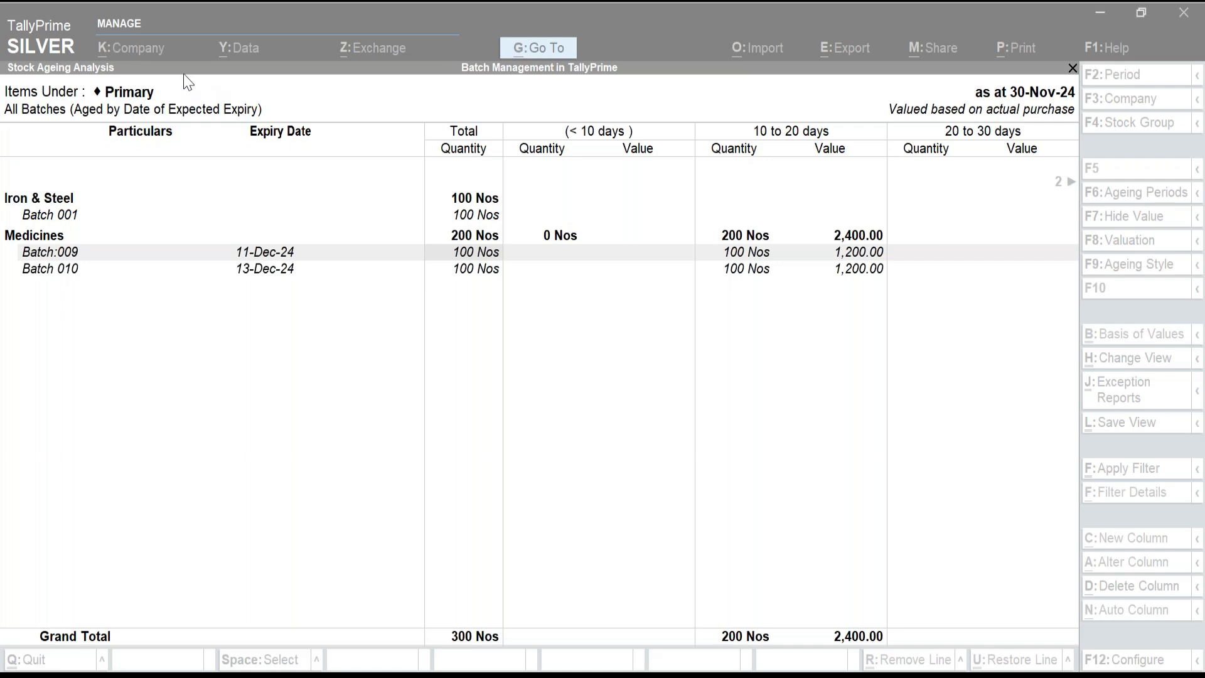
# Close the ageing report and start a new stock item from Gateway of Tally.
pyautogui.click(331, 422)
pyautogui.press('Escape')
pyautogui.press('Escape')
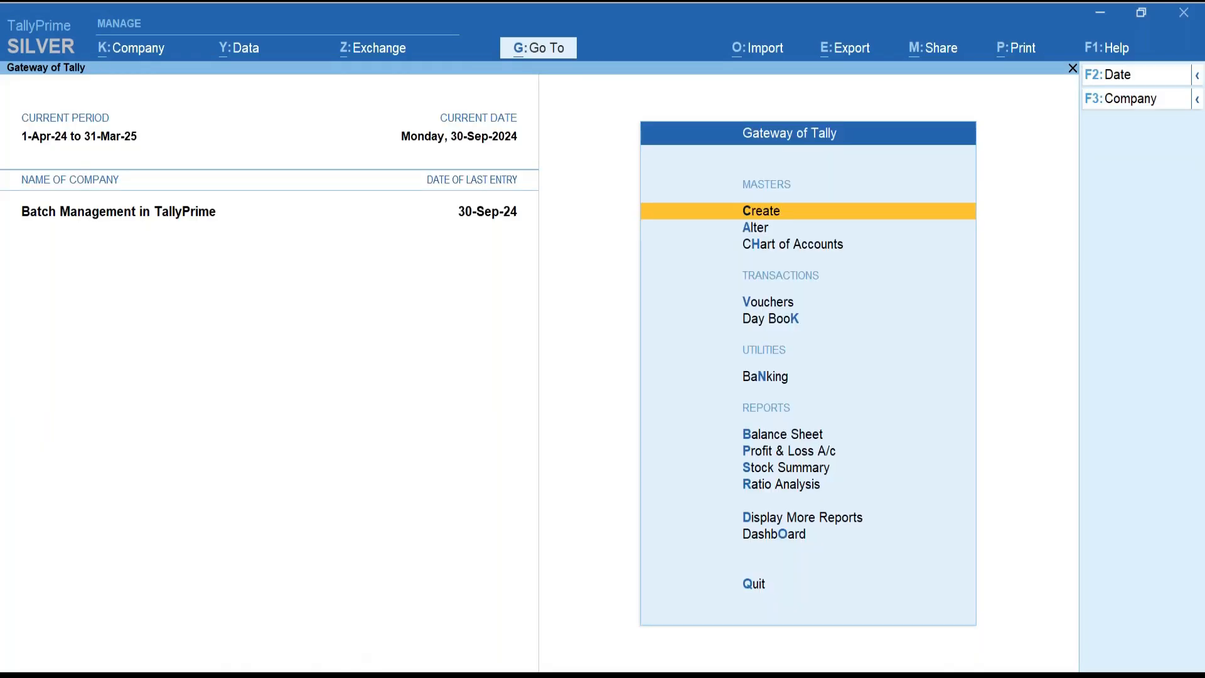
pyautogui.press('Return')
pyautogui.press('Down')
pyautogui.press('Down')
pyautogui.press('Down')
pyautogui.press('Down')
pyautogui.press('Down')
pyautogui.press('Down')
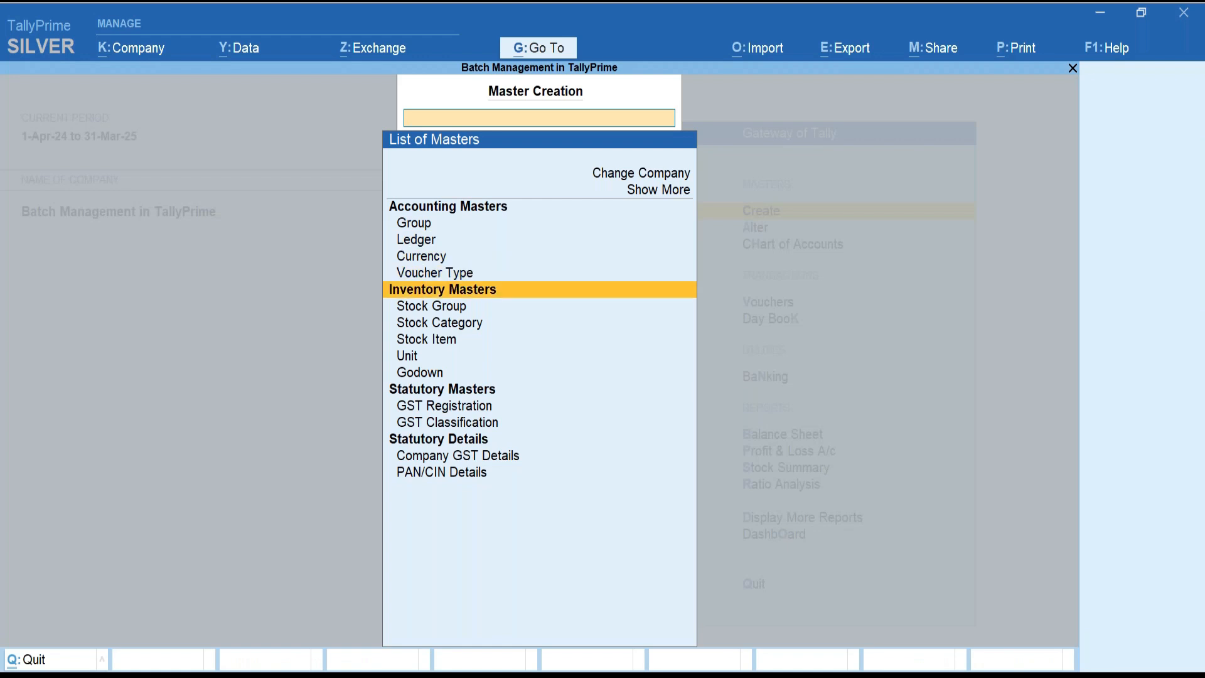
pyautogui.press('Return')
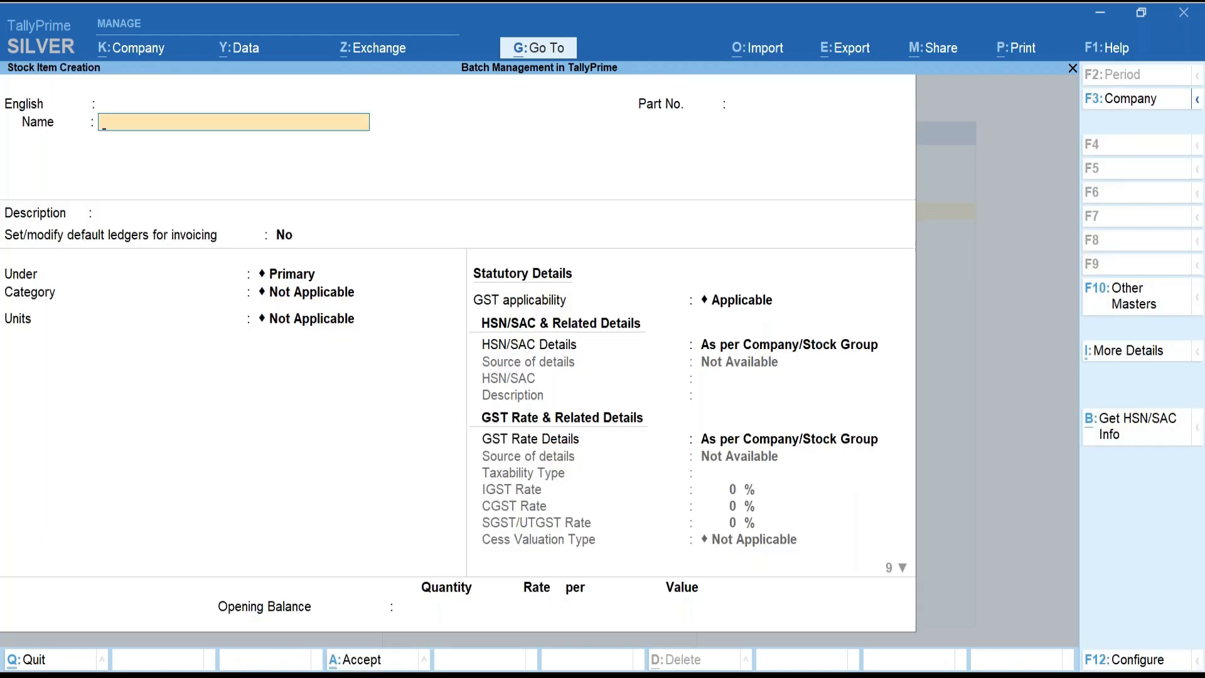
# Define Electronics - TV in Nos under Primary, maintained in batches, and save it.
pyautogui.write('Electronics - TV')
pyautogui.press('Return')
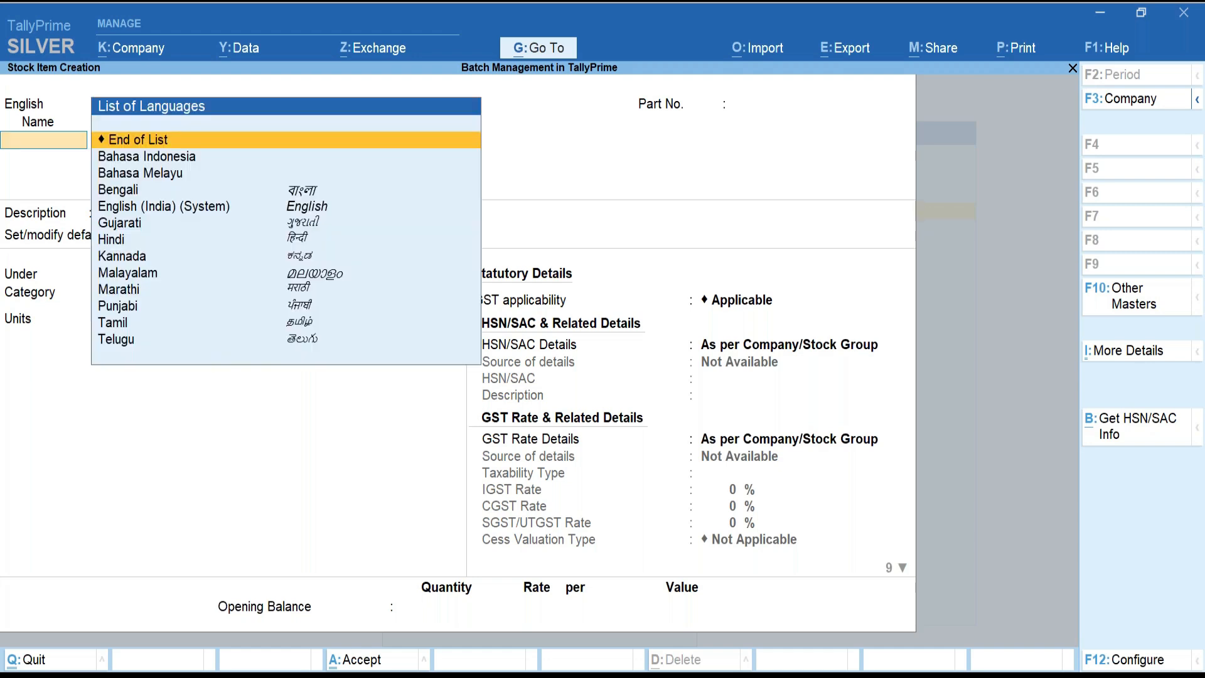
pyautogui.press('Return')
pyautogui.press('Return')
pyautogui.press('Return')
pyautogui.press('Return')
pyautogui.press('Down')
pyautogui.press('Return')
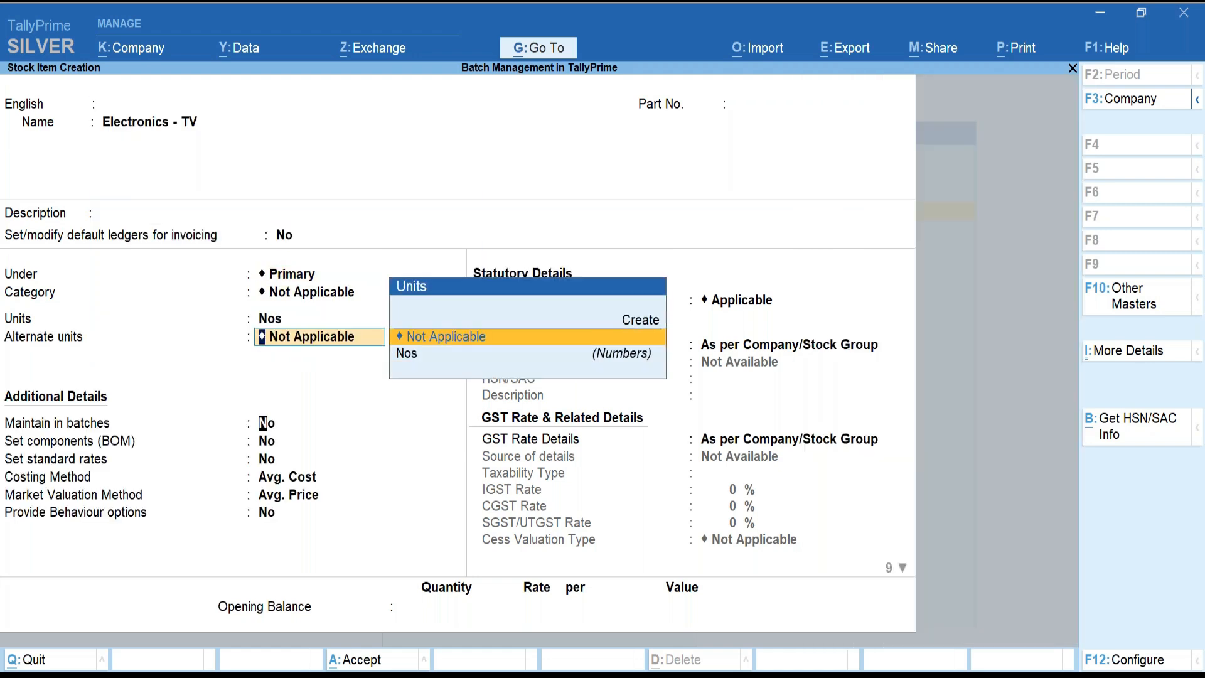
pyautogui.press('Return')
pyautogui.write('y')
pyautogui.press('Return')
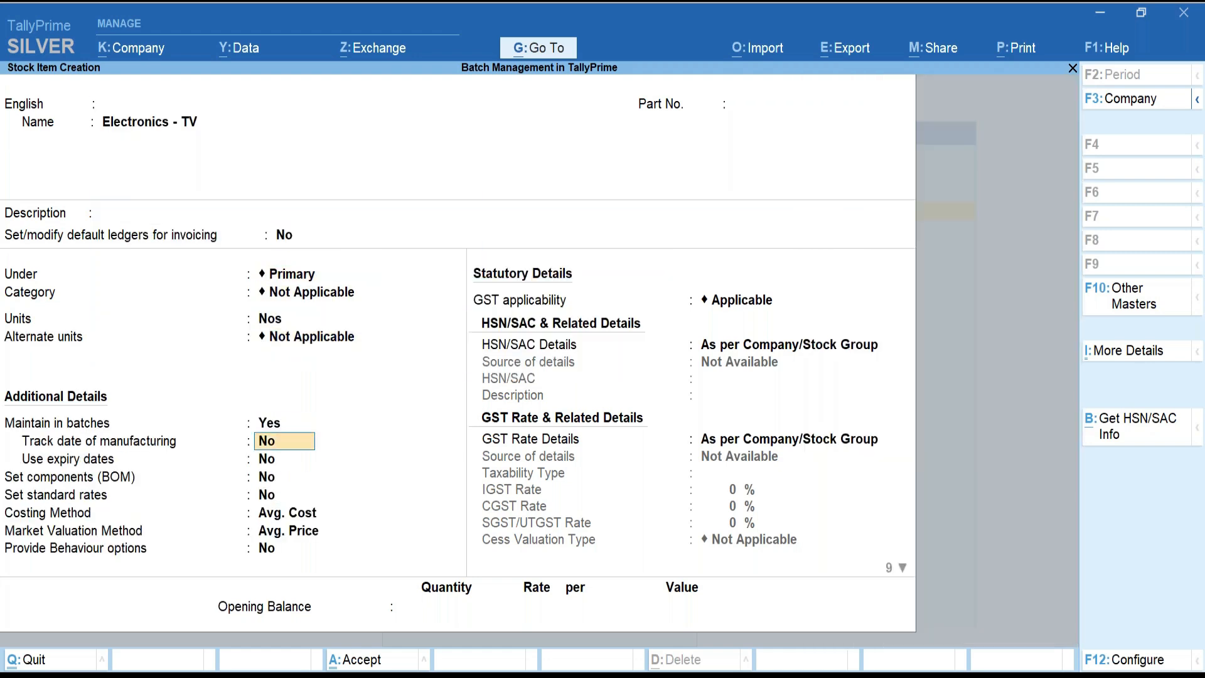
pyautogui.press('Return')
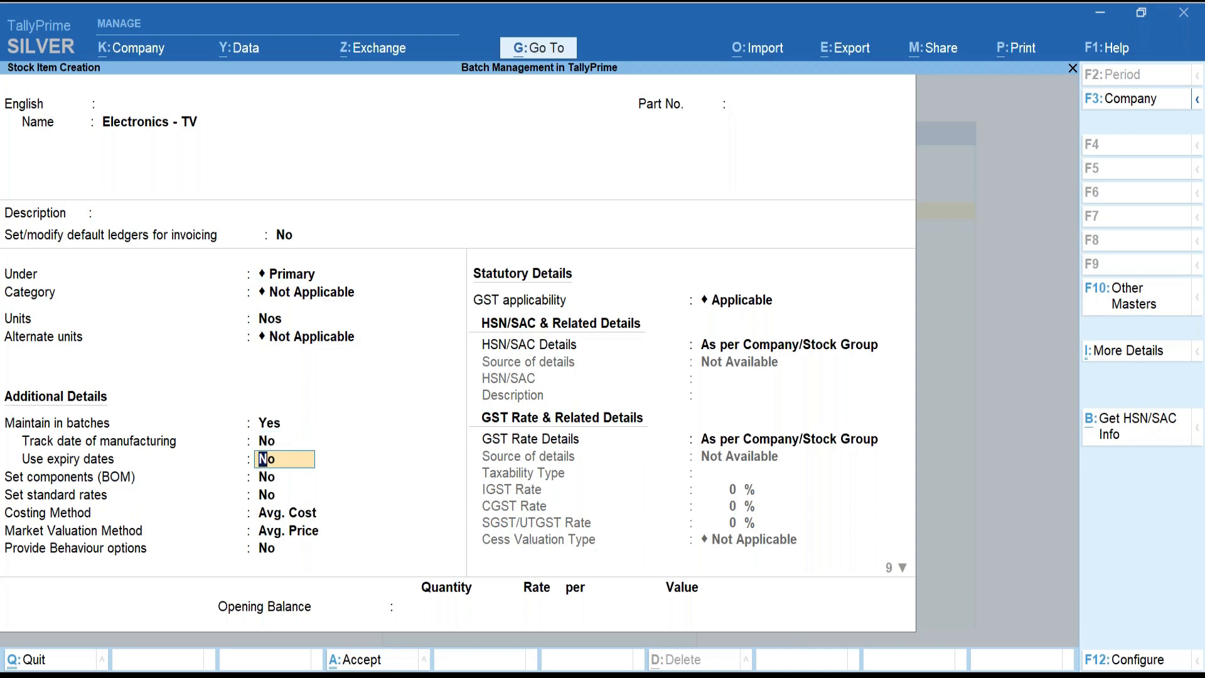
pyautogui.hotkey('ctrl', 'a')
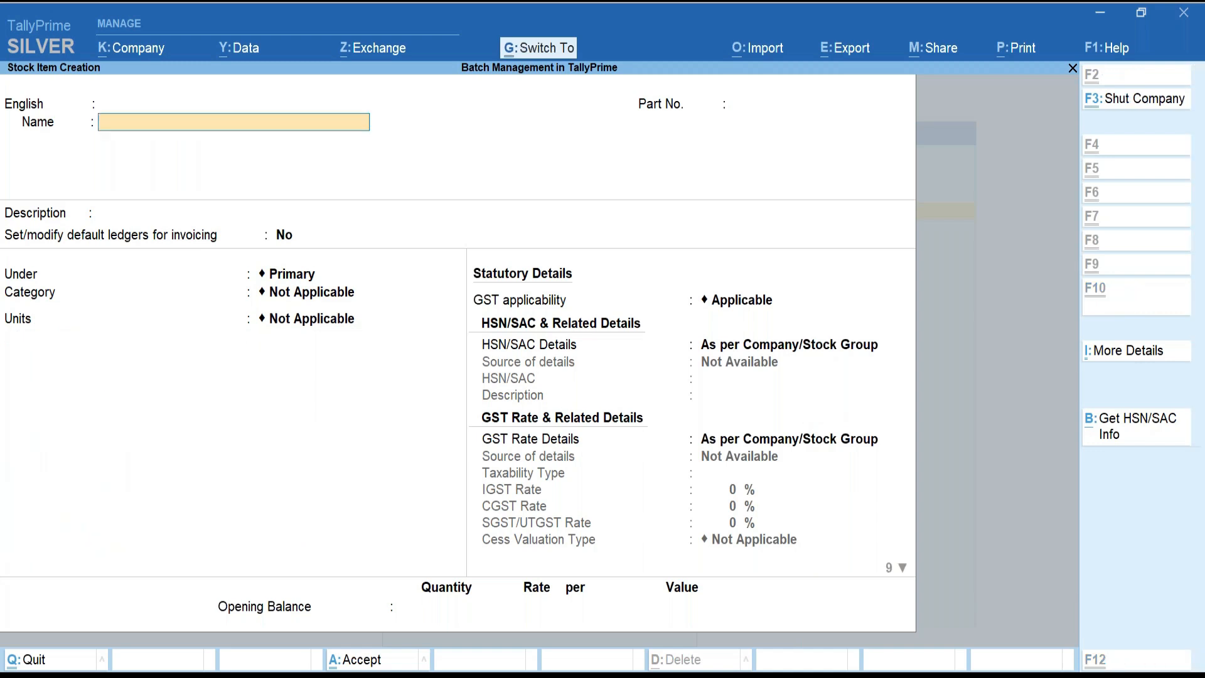
# Quit the blank item form and open Electronics - TV for alteration.
pyautogui.press('Escape')
pyautogui.press('y')
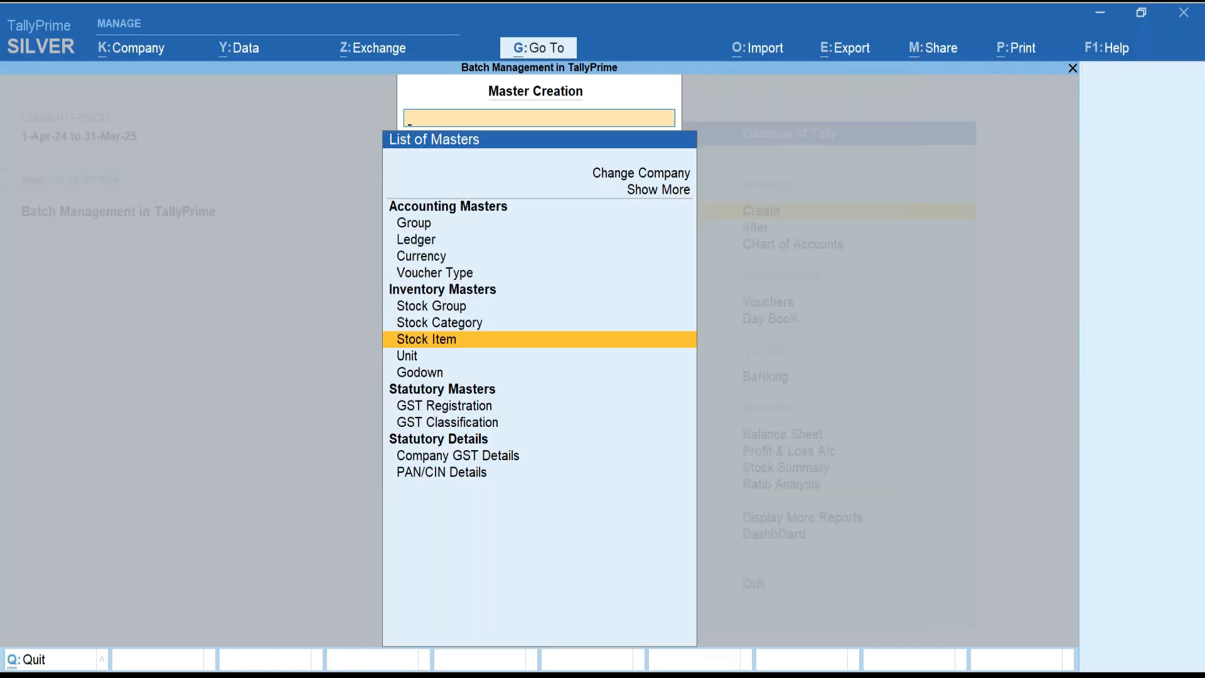
pyautogui.press('Escape')
pyautogui.press('Down')
pyautogui.press('Return')
pyautogui.press('Down')
pyautogui.press('Down')
pyautogui.press('Down')
pyautogui.press('Down')
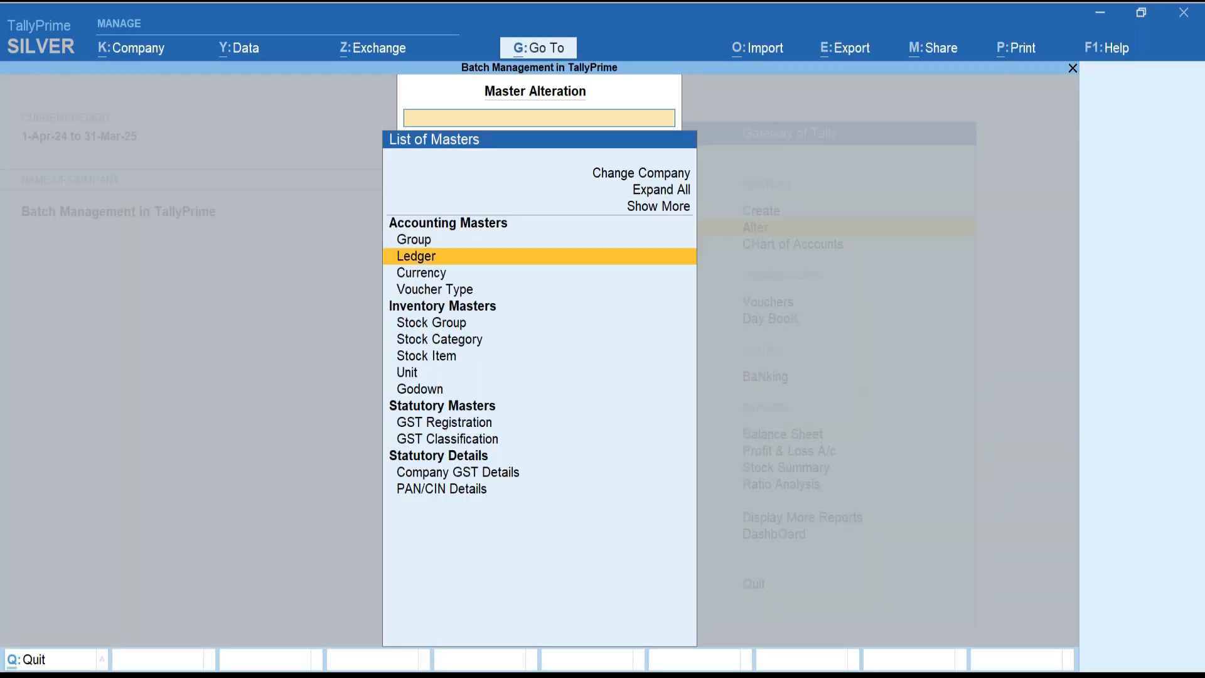
pyautogui.press('Down')
pyautogui.press('Down')
pyautogui.press('Return')
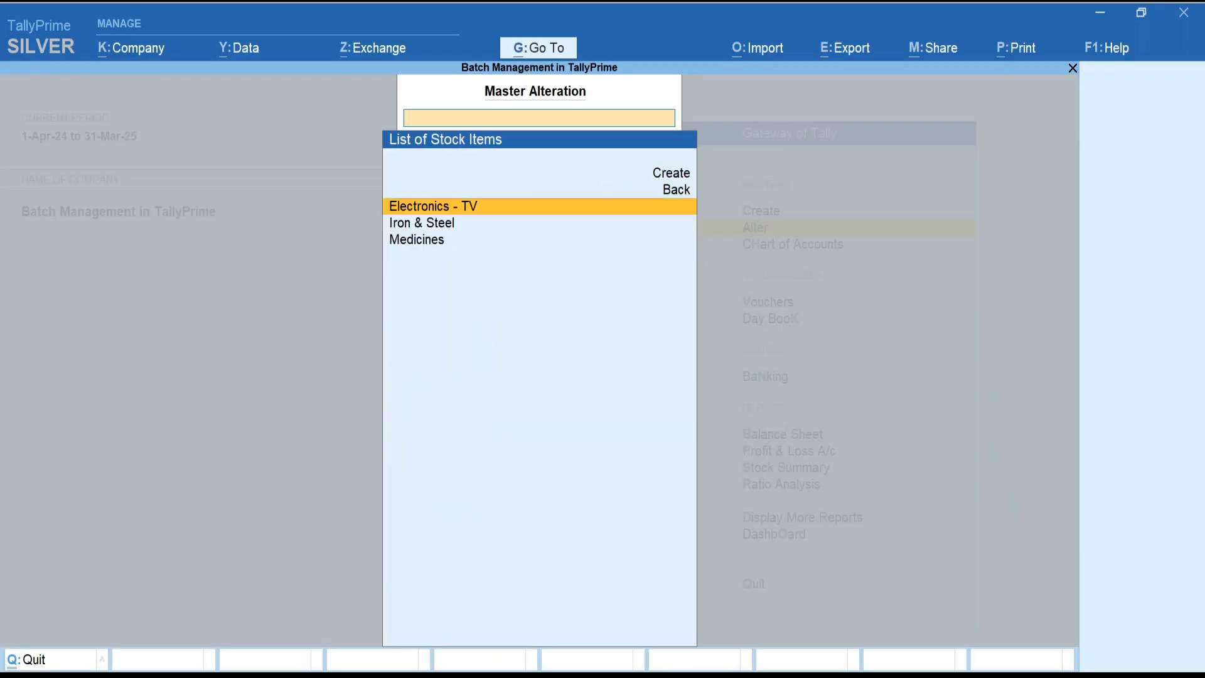
pyautogui.press('Return')
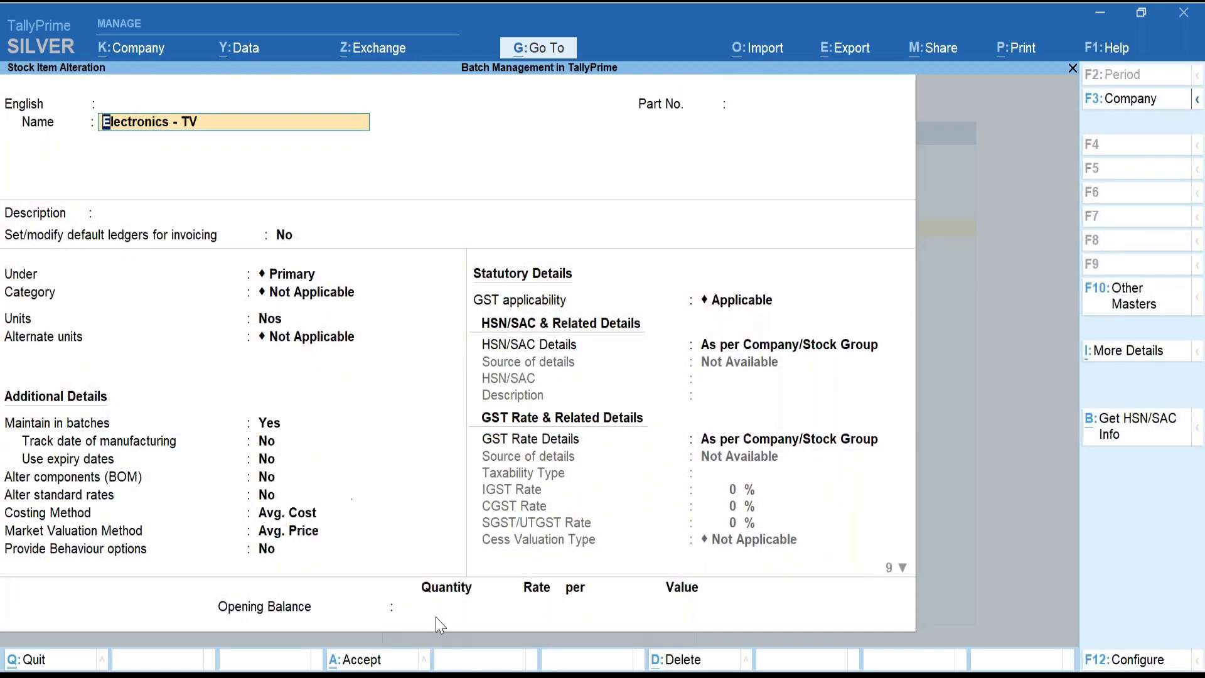
# Enter opening quantity 1000 and allocate Rack 1 with 500 Nos at 12,500.
pyautogui.click(436, 609)
pyautogui.write('1000')
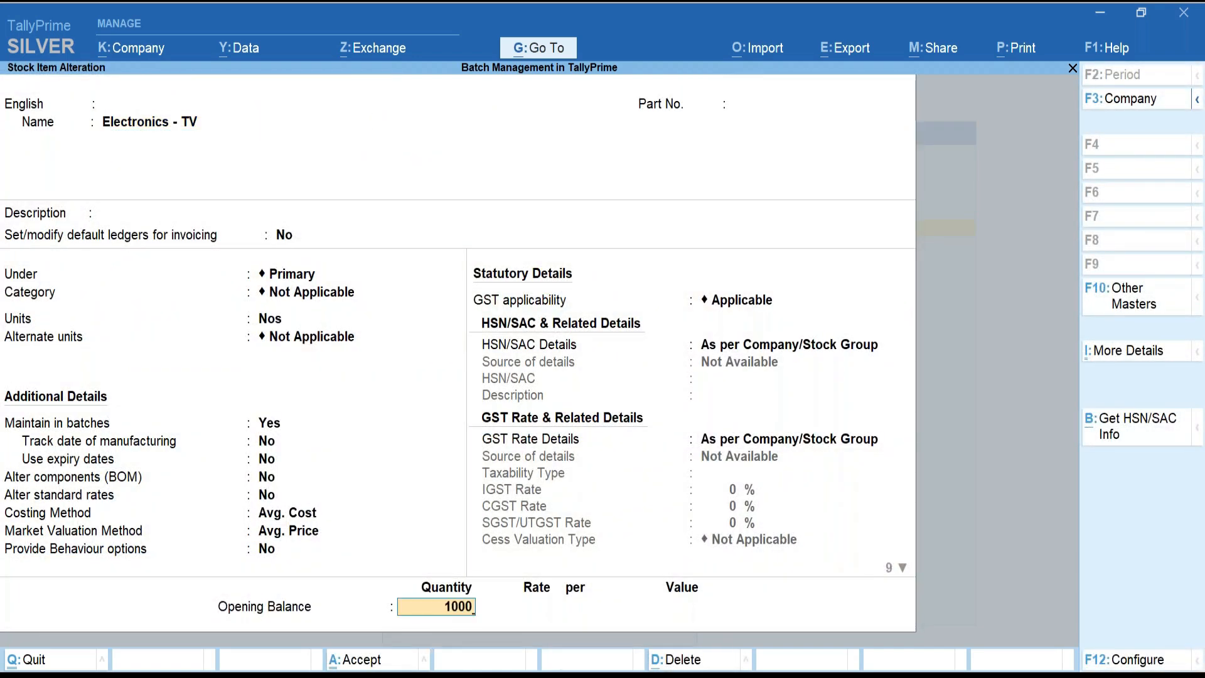
pyautogui.press('Return')
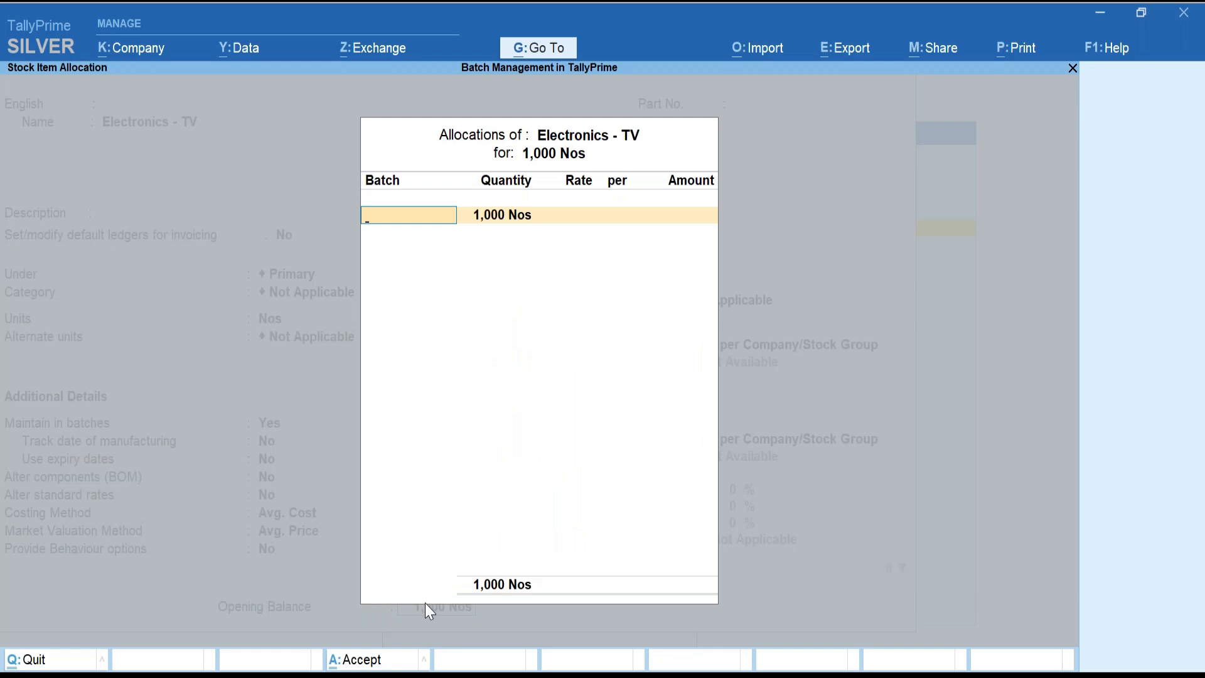
pyautogui.write('Rack 1')
pyautogui.press('Return')
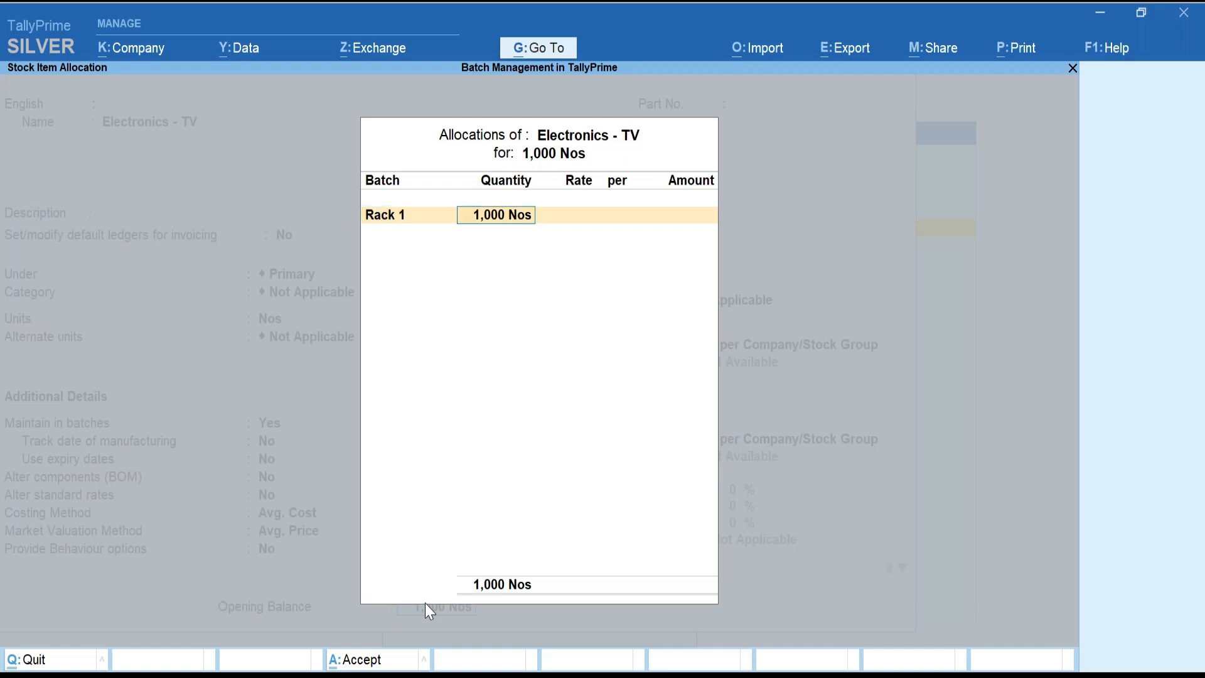
pyautogui.write('500')
pyautogui.press('Return')
pyautogui.write('1000')
pyautogui.press('Return')
pyautogui.press('Return')
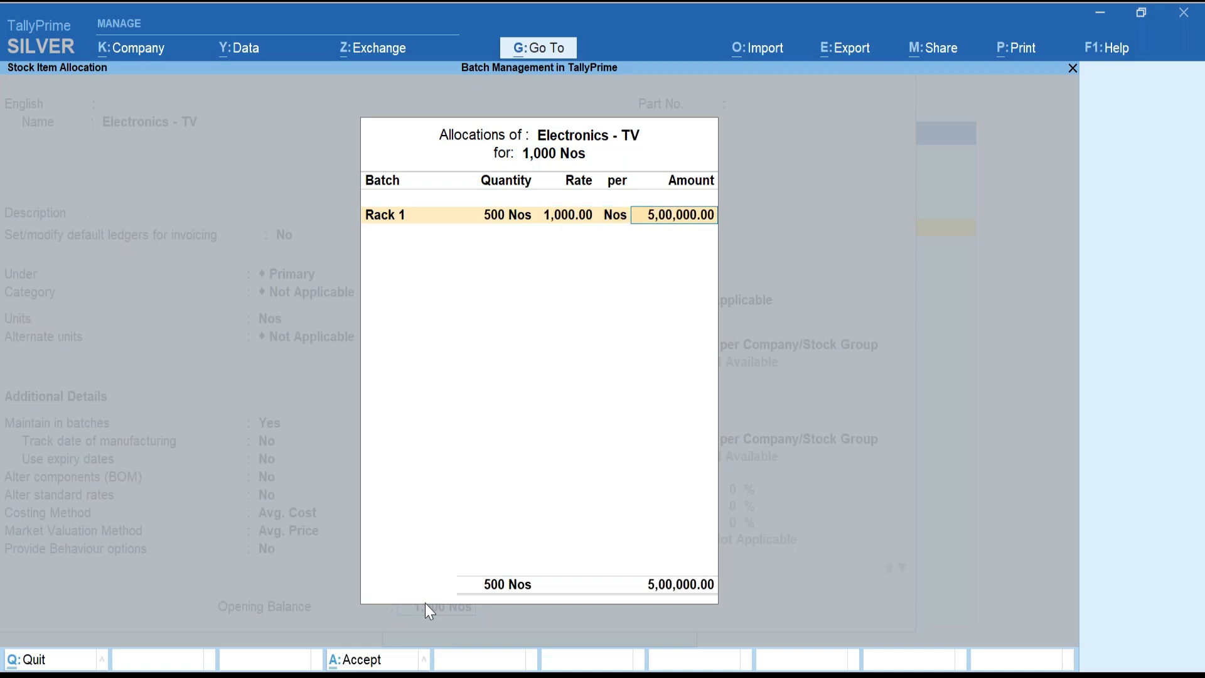
pyautogui.press('BackSpace')
pyautogui.press('BackSpace')
pyautogui.press('BackSpace')
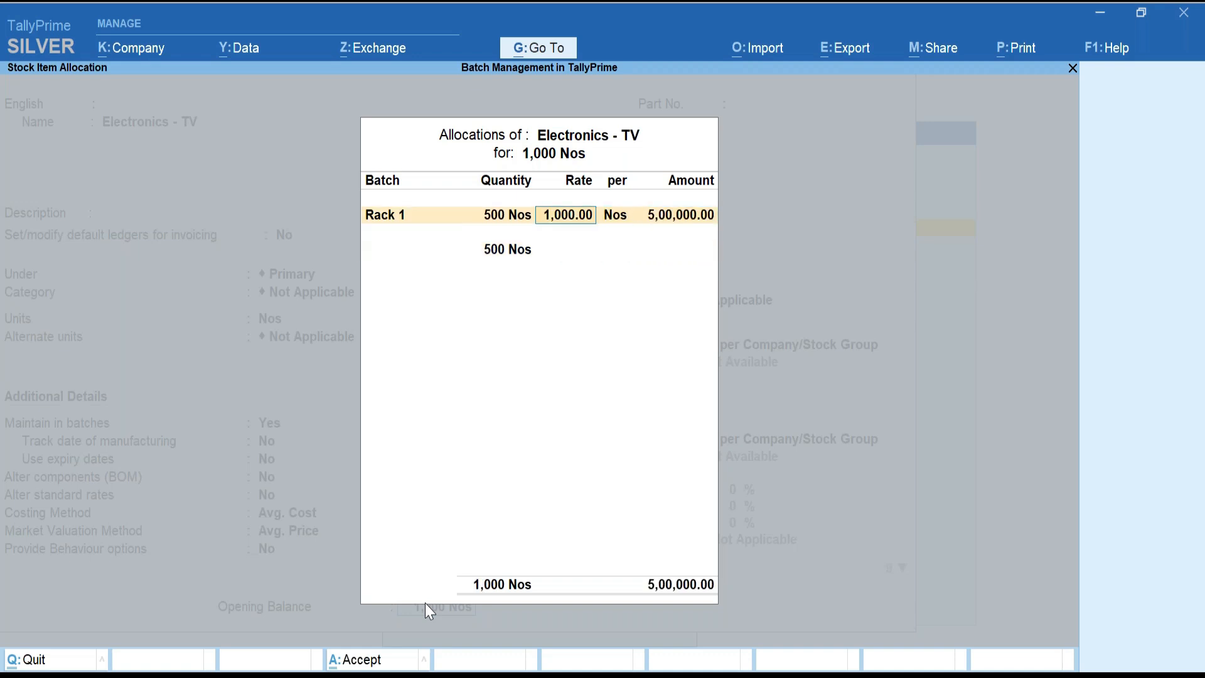
pyautogui.write('12500')
pyautogui.press('Return')
pyautogui.press('Return')
# Allocate Rack 2 300 Nos at 25,000 and Rack 3 200 Nos at 30,000, then save.
pyautogui.write('Rack 2')
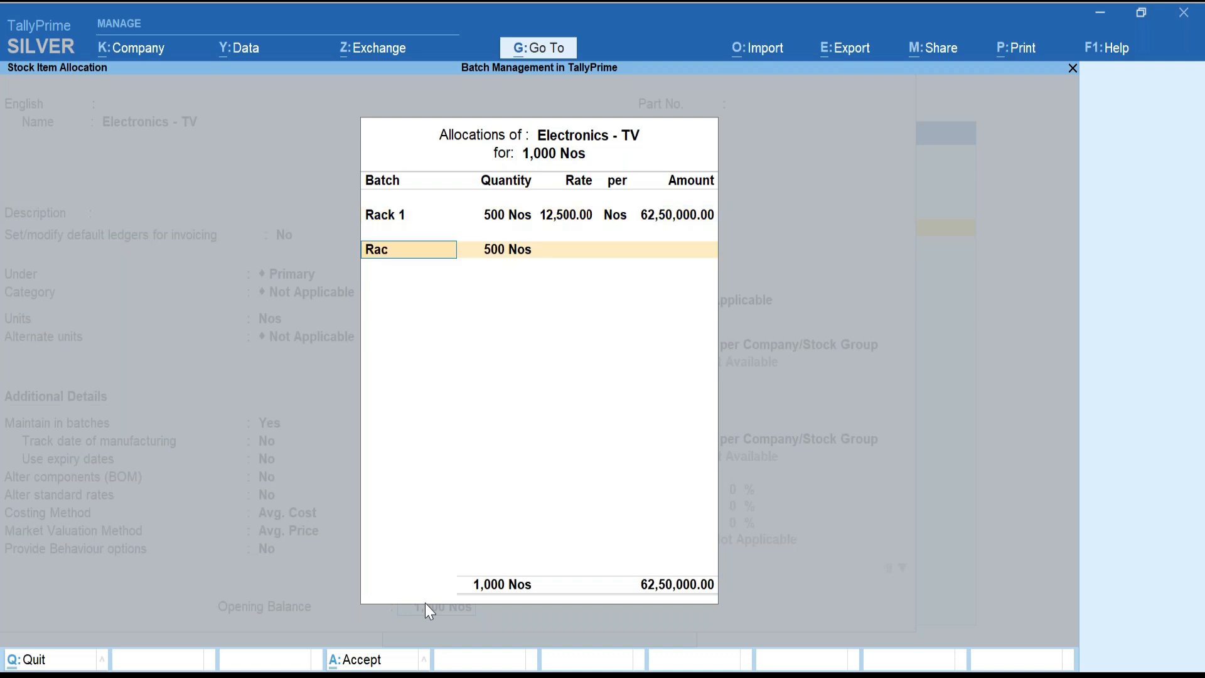
pyautogui.press('Return')
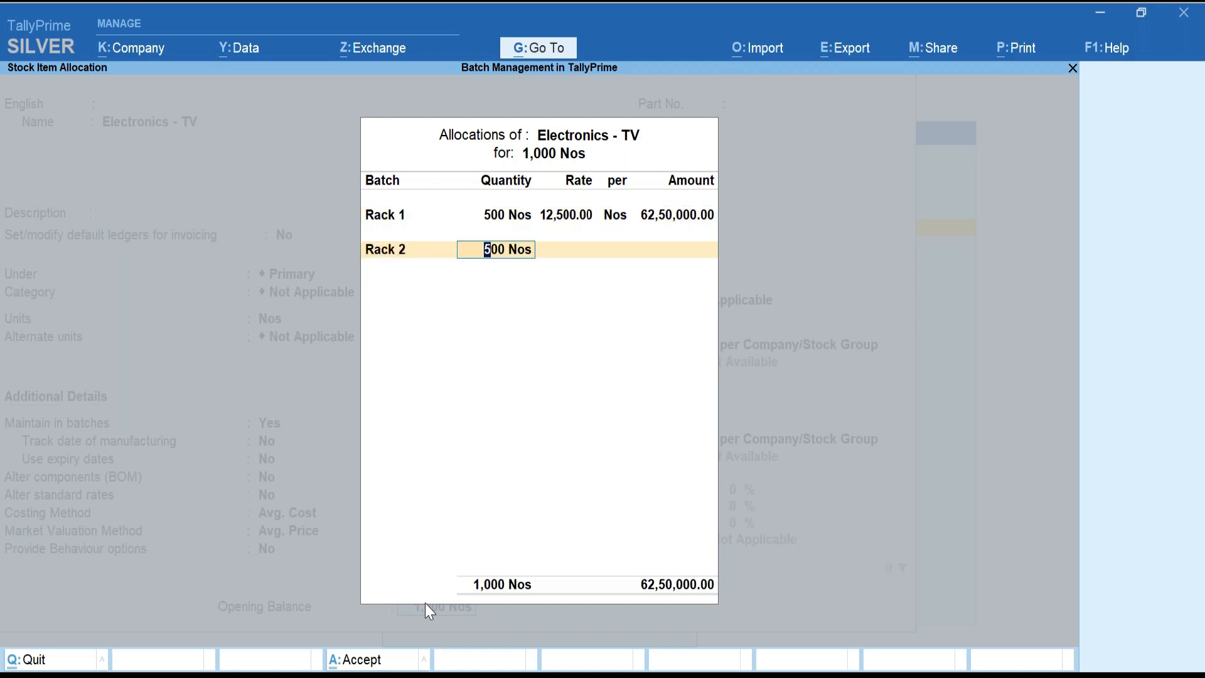
pyautogui.write('300')
pyautogui.press('Return')
pyautogui.write('13')
pyautogui.press('BackSpace')
pyautogui.press('BackSpace')
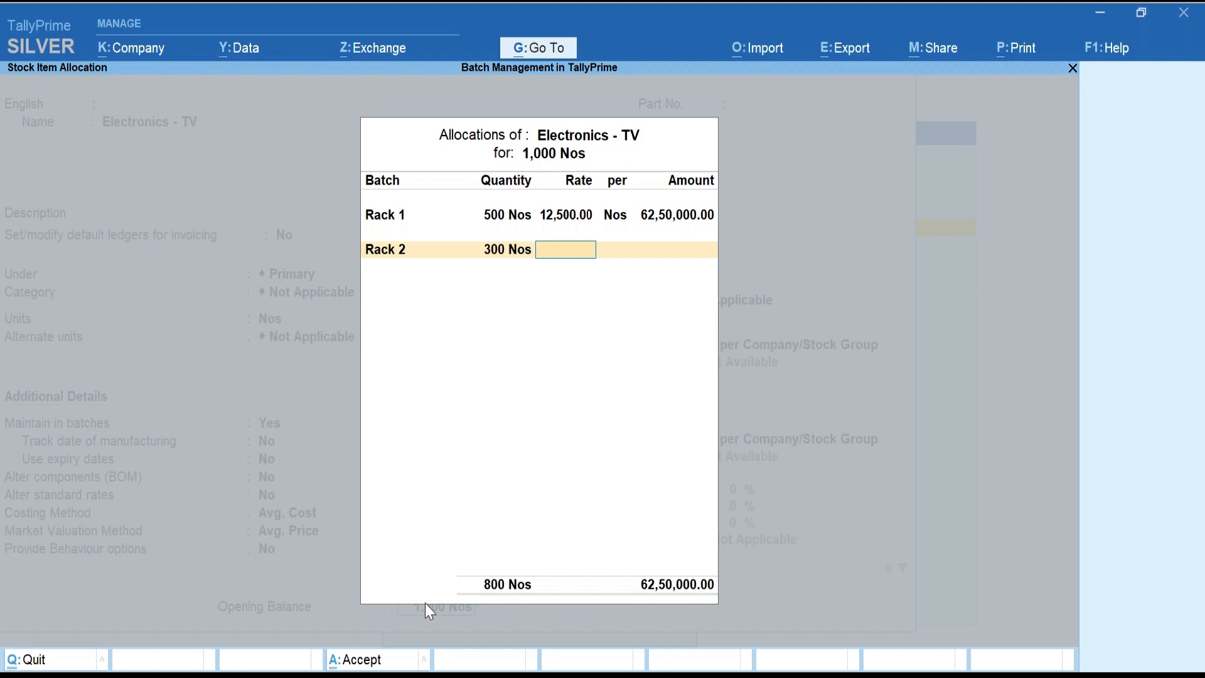
pyautogui.write('25000')
pyautogui.press('Return')
pyautogui.press('Return')
pyautogui.press('Return')
pyautogui.write('Rack 3')
pyautogui.press('Return')
pyautogui.press('Return')
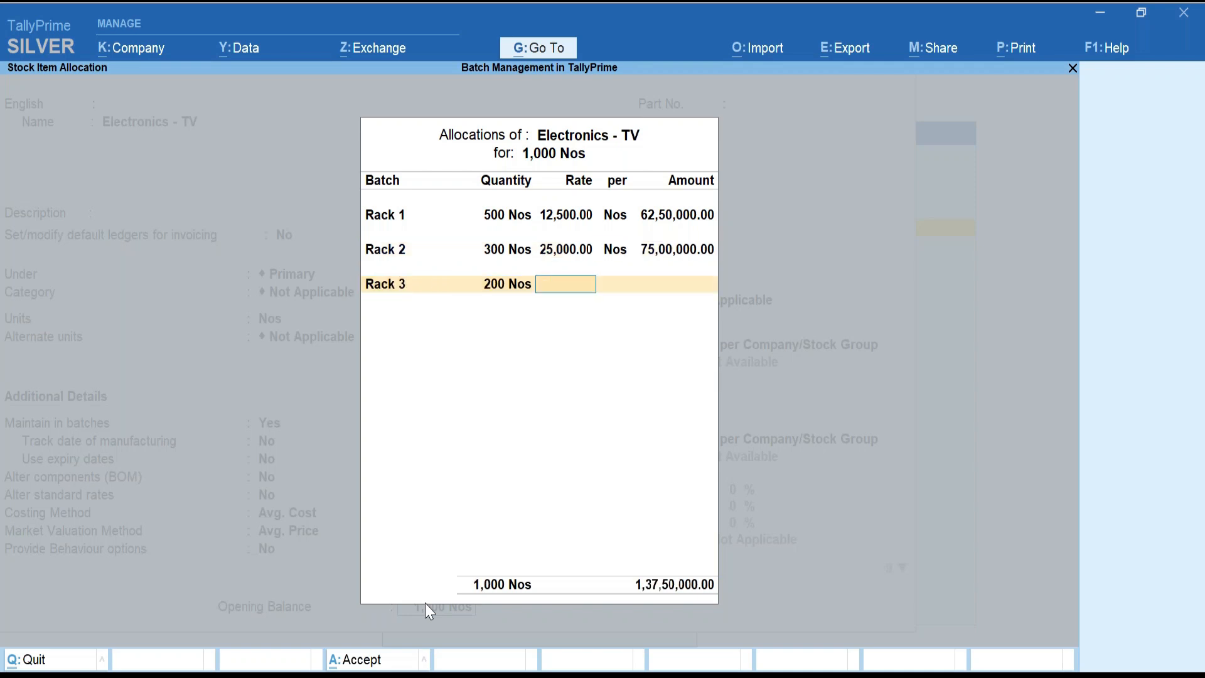
pyautogui.write('30,000')
pyautogui.press('Return')
pyautogui.press('Return')
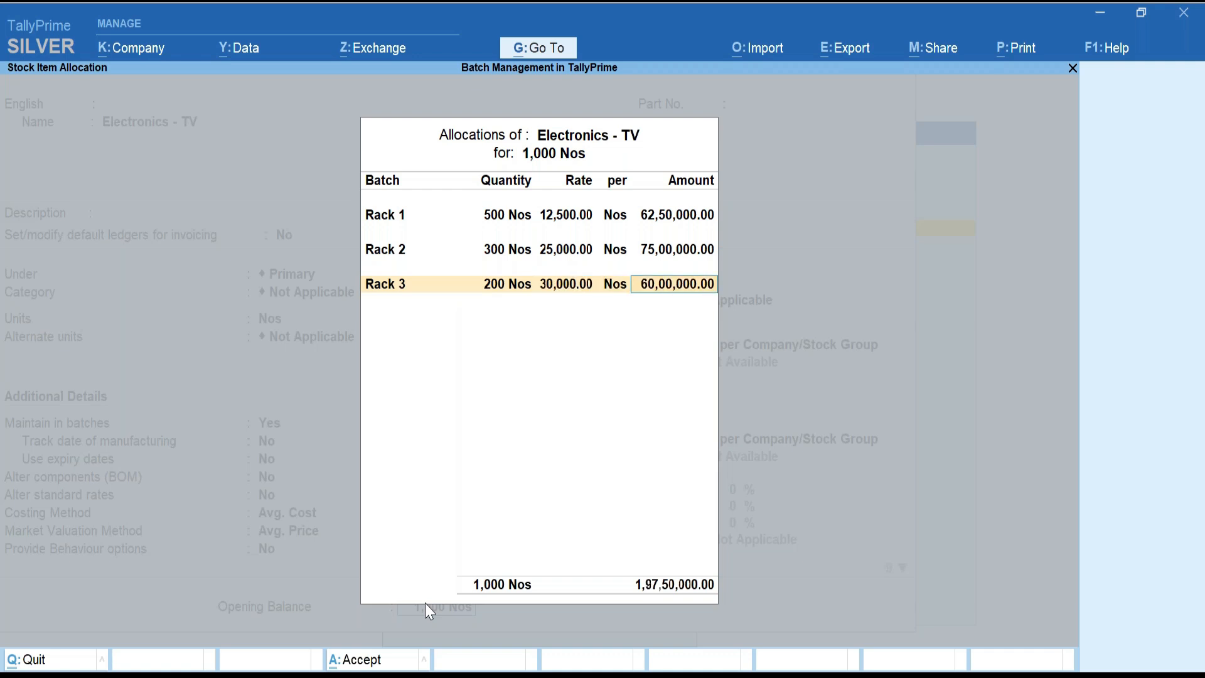
pyautogui.press('Return')
pyautogui.press('Return')
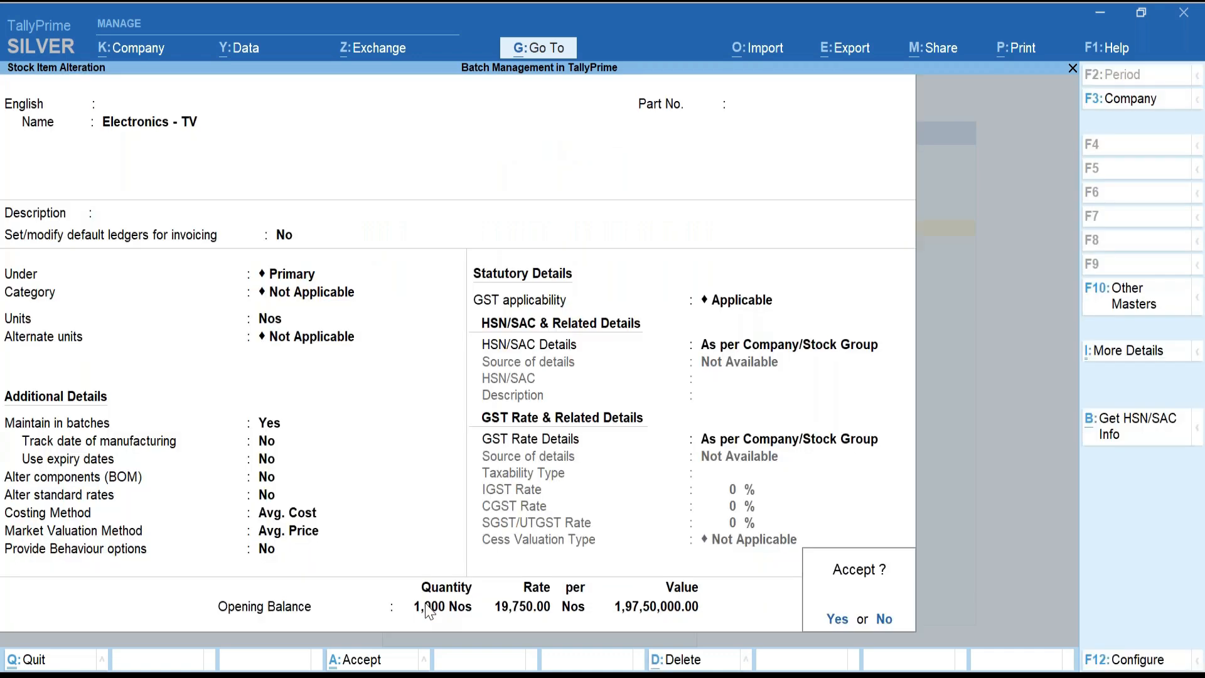
pyautogui.press('y')
pyautogui.press('Escape')
pyautogui.press('Escape')
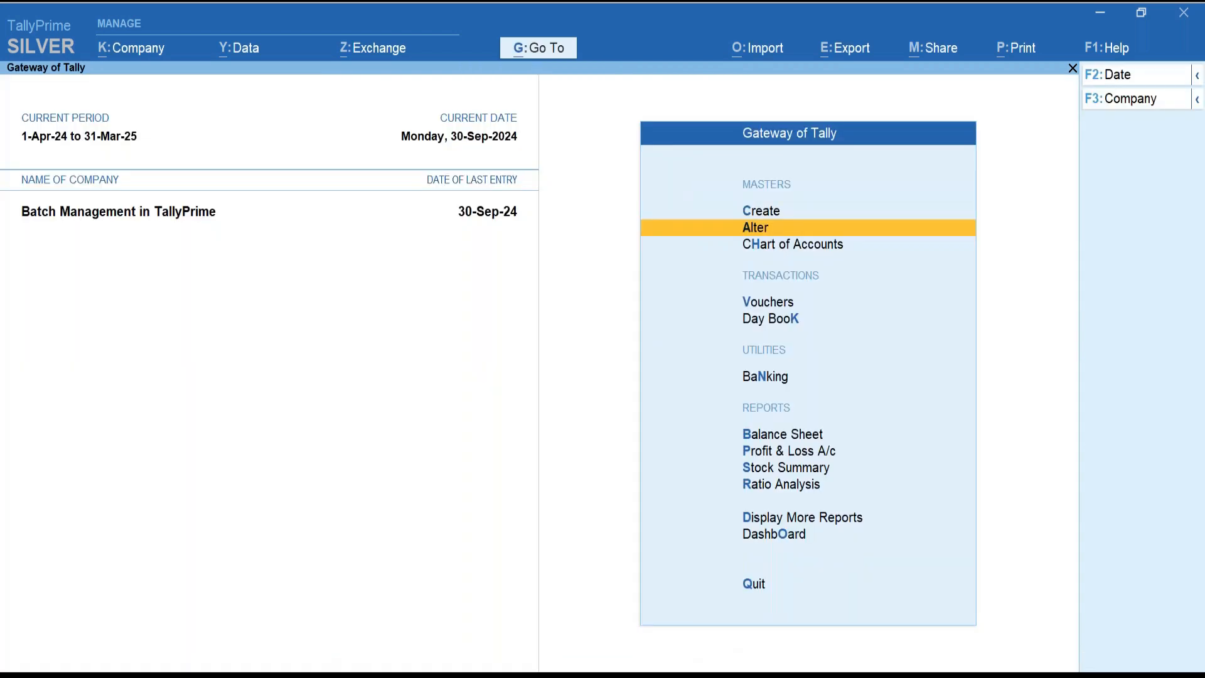
pyautogui.press('Down')
pyautogui.press('Down')
# Enter 10 Nos of Electronics - TV consumed from batch Rack 1 in a new Stock Journal.
pyautogui.press('Return')
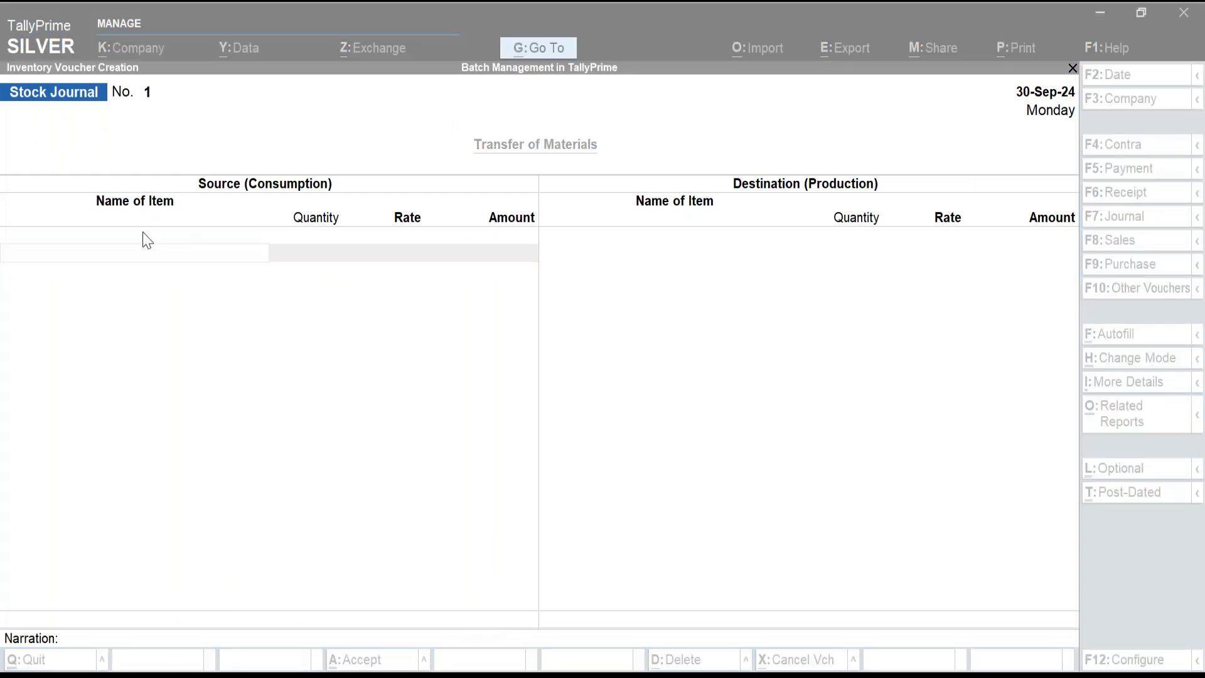
pyautogui.click(157, 248)
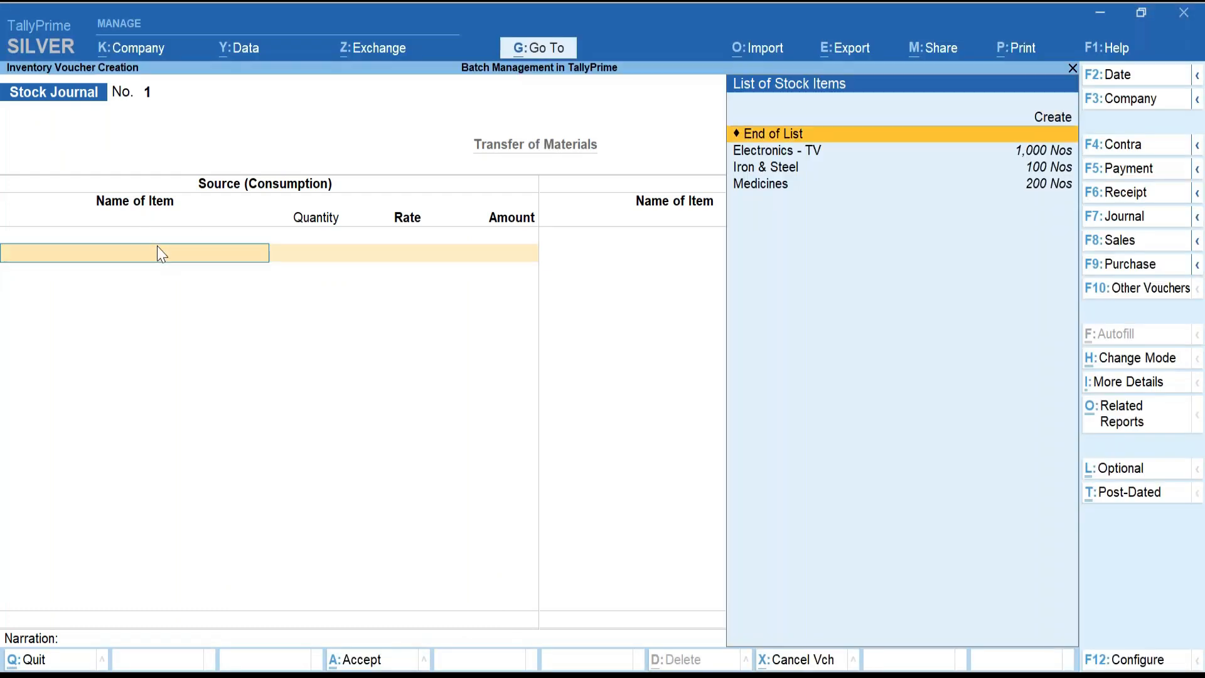
pyautogui.press('Down')
pyautogui.press('Return')
pyautogui.press('Return')
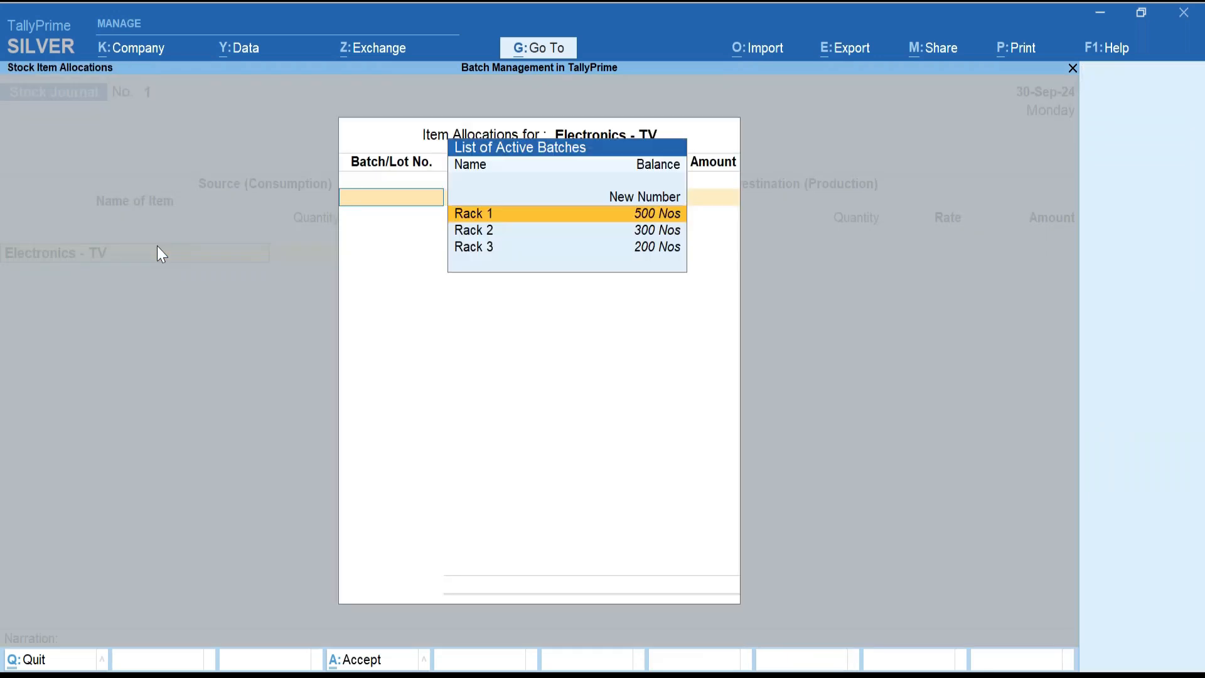
pyautogui.press('Return')
pyautogui.write('10')
pyautogui.press('Return')
pyautogui.press('Return')
pyautogui.press('Return')
pyautogui.press('Return')
pyautogui.press('Return')
pyautogui.press('Return')
pyautogui.press('Return')
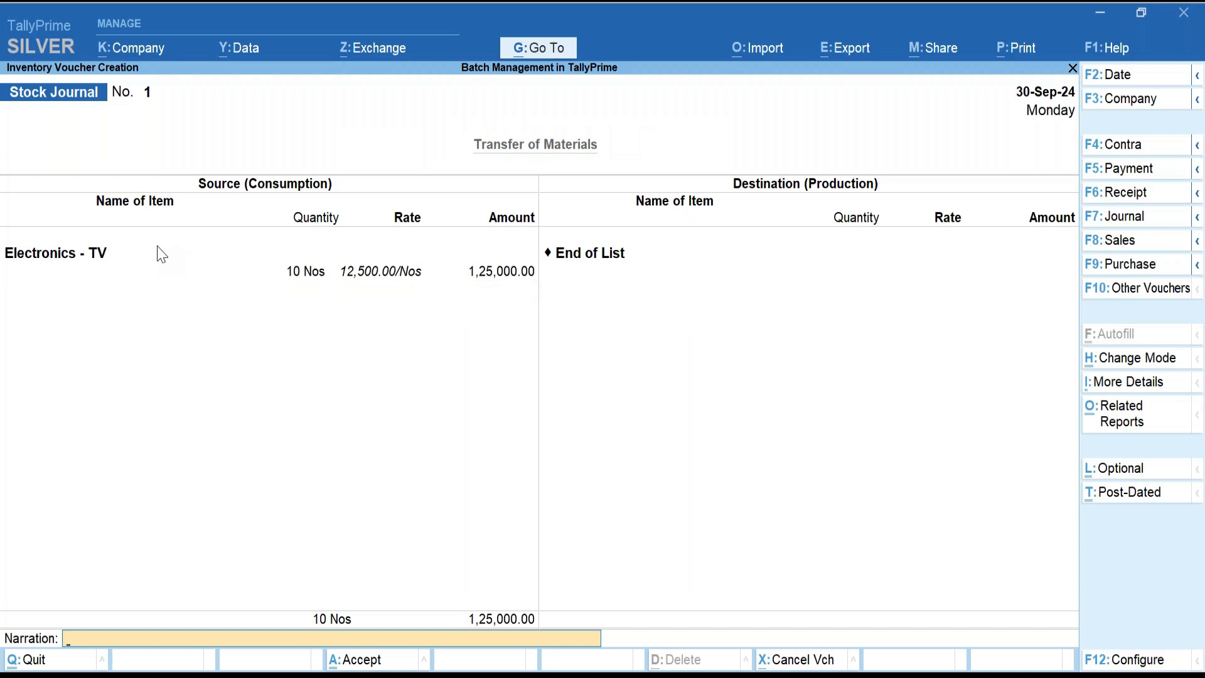
# Accept the Stock Journal voucher worth 1,25,000 and close the new empty voucher.
pyautogui.press('Return')
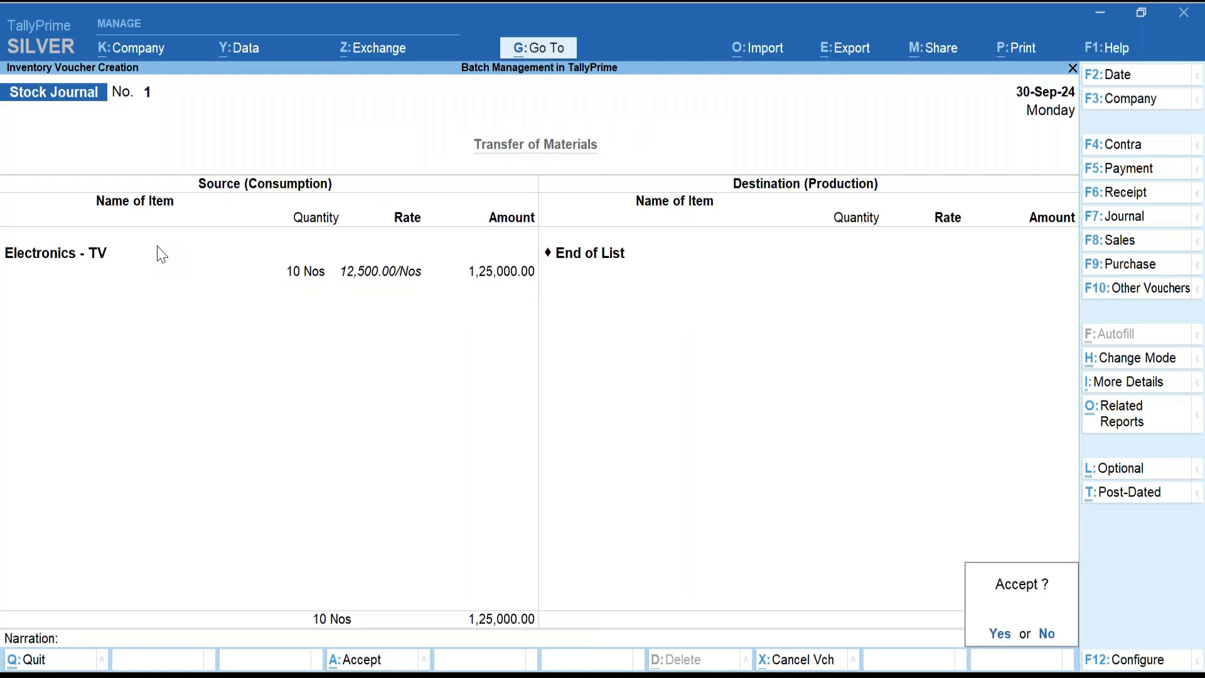
pyautogui.press('Return')
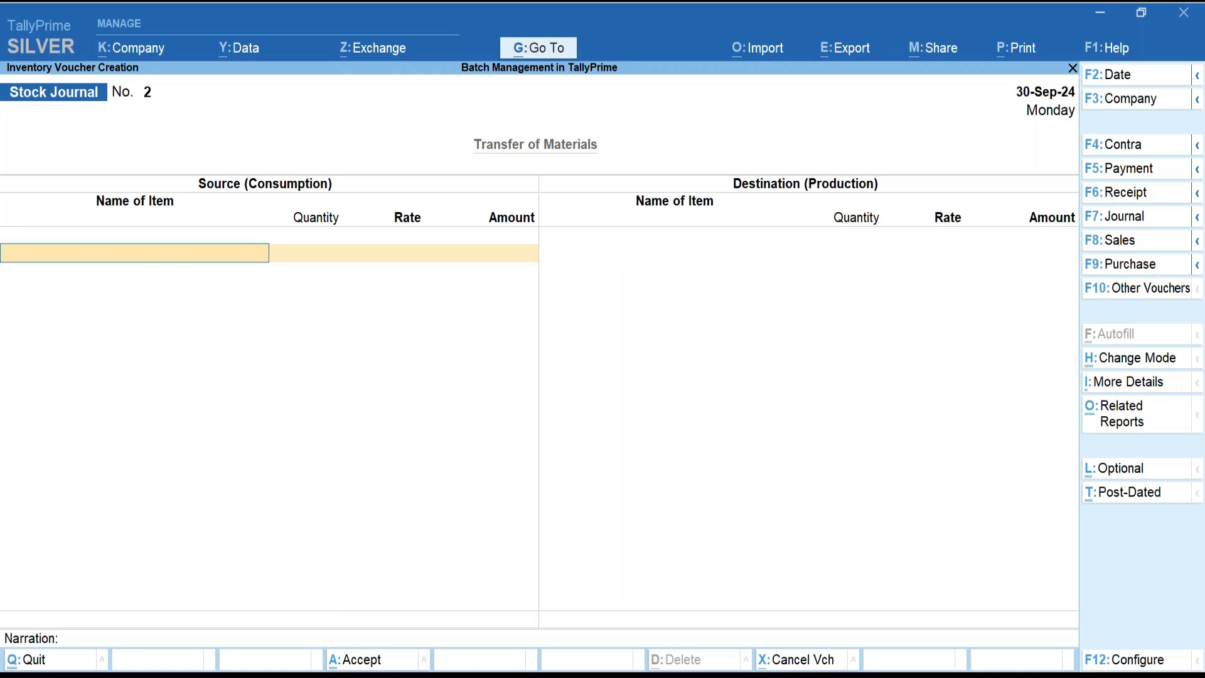
pyautogui.press('Escape')
# Quit voucher entry, open Stock Summary and expand Electronics - TV into its Rack batches.
pyautogui.press('Return')
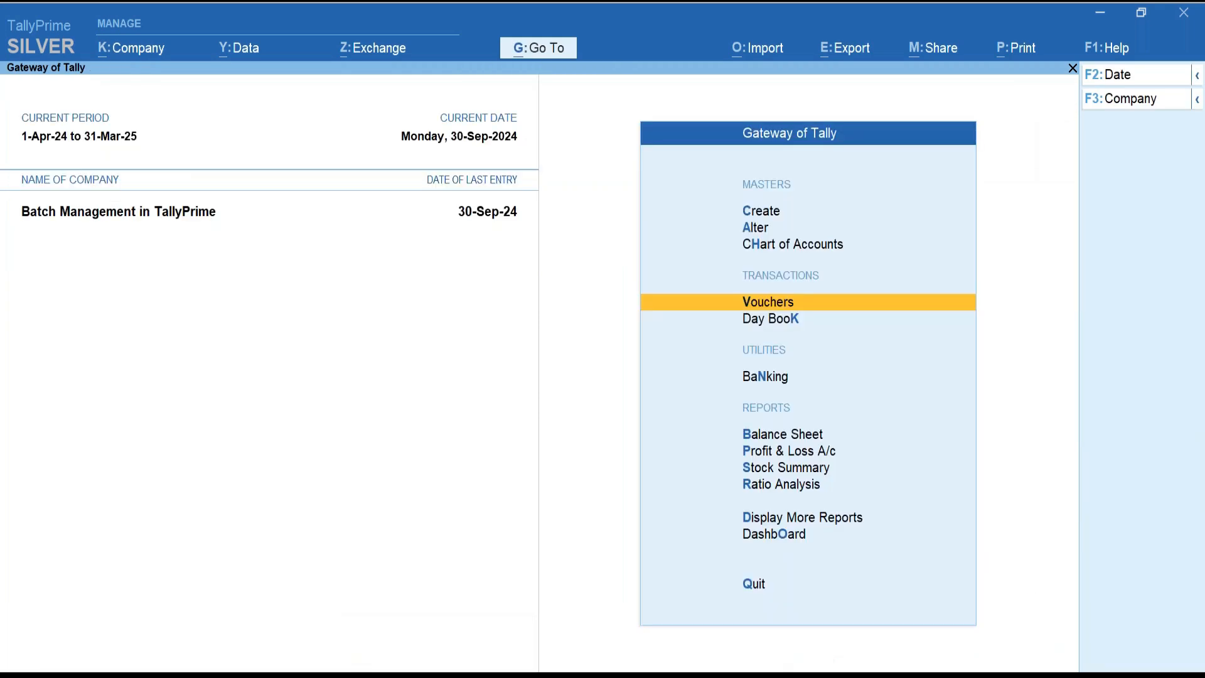
pyautogui.press('s')
pyautogui.hotkey('shift', 'Return')
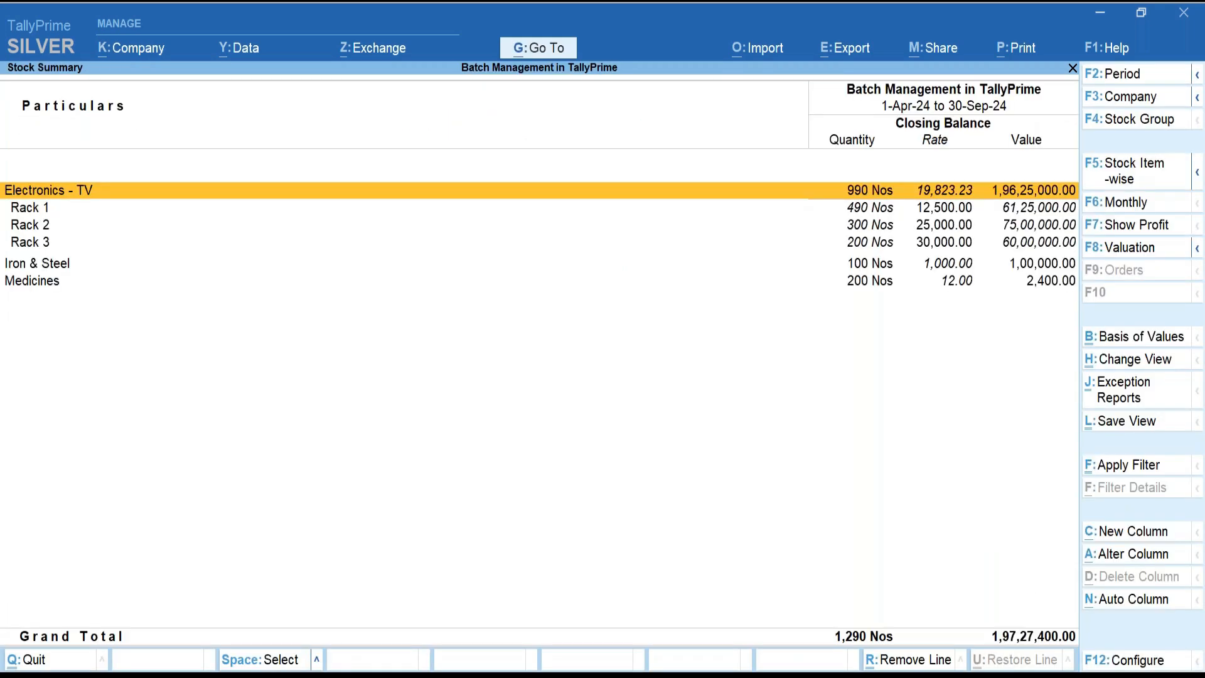
pyautogui.press('Down')
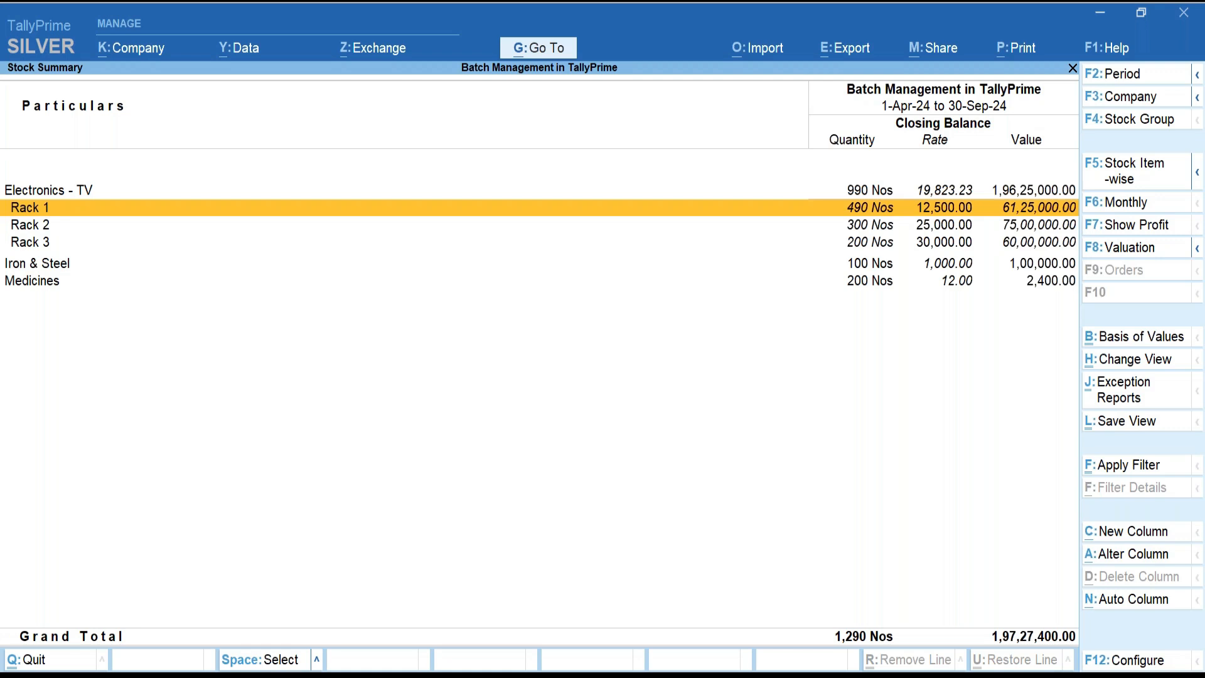
# Show opening balance and goods inwards/outwards columns, check Rack 1 at 490 Nos, then exit.
pyautogui.click(1154, 660)
pyautogui.press('Down')
pyautogui.press('Down')
pyautogui.press('Down')
pyautogui.press('Down')
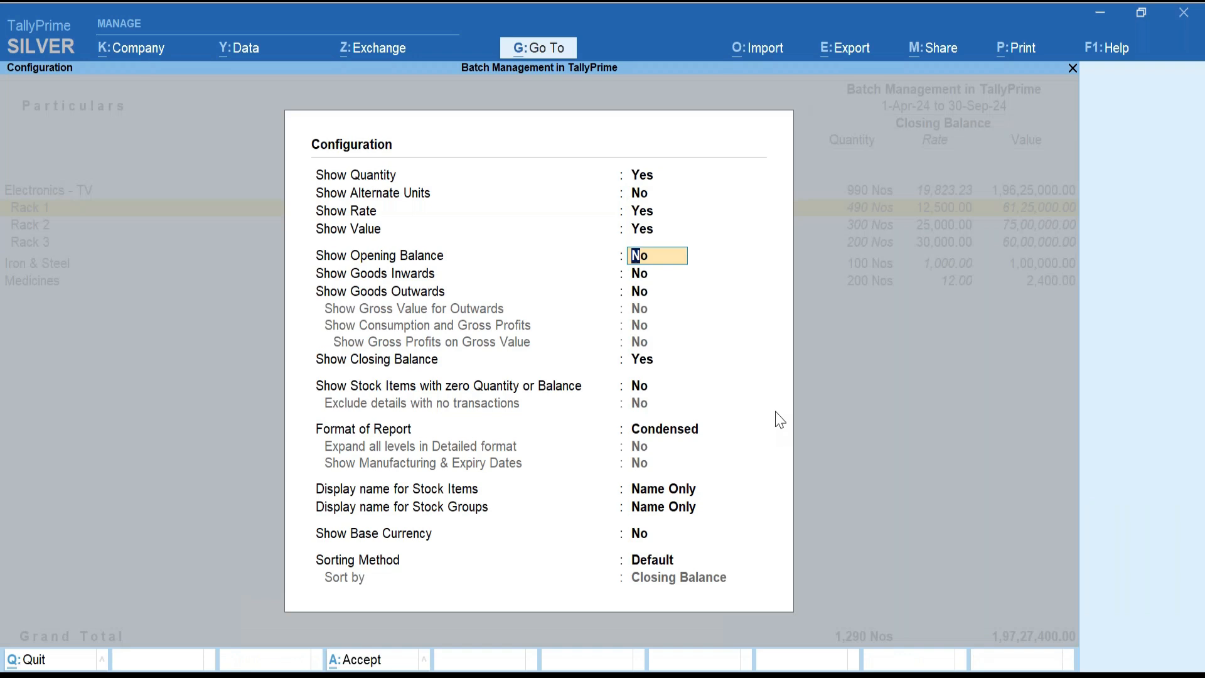
pyautogui.press('y')
pyautogui.press('y')
pyautogui.press('y')
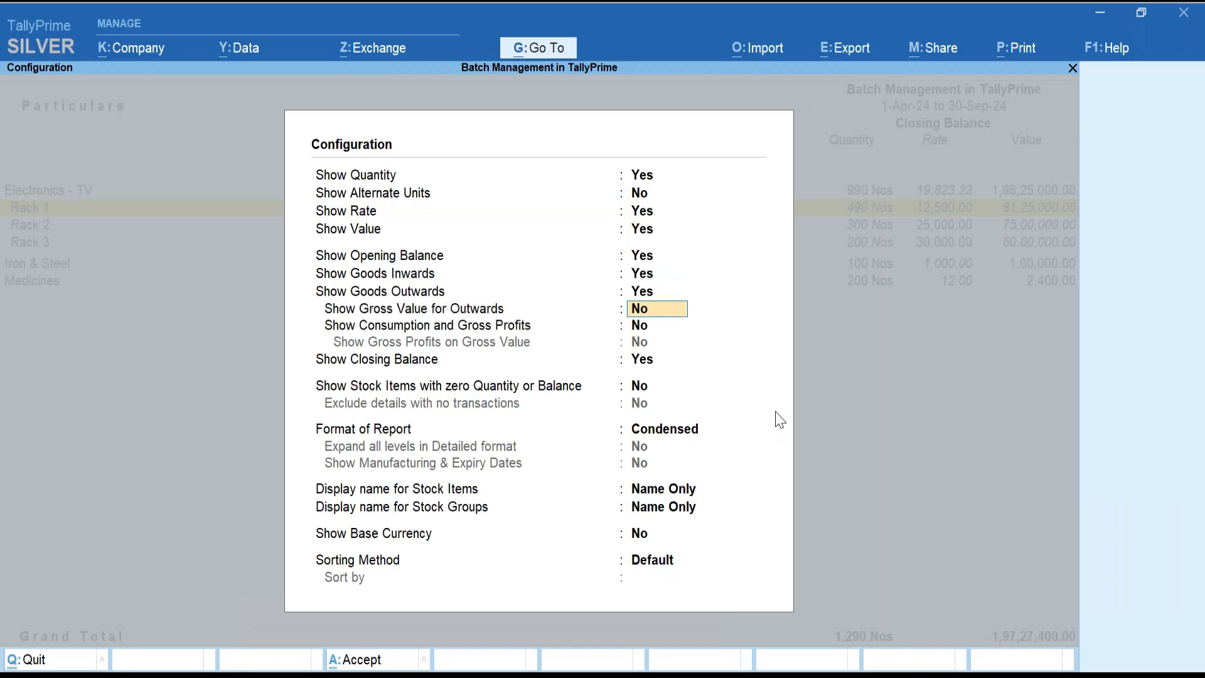
pyautogui.hotkey('ctrl', 'a')
pyautogui.press('Down')
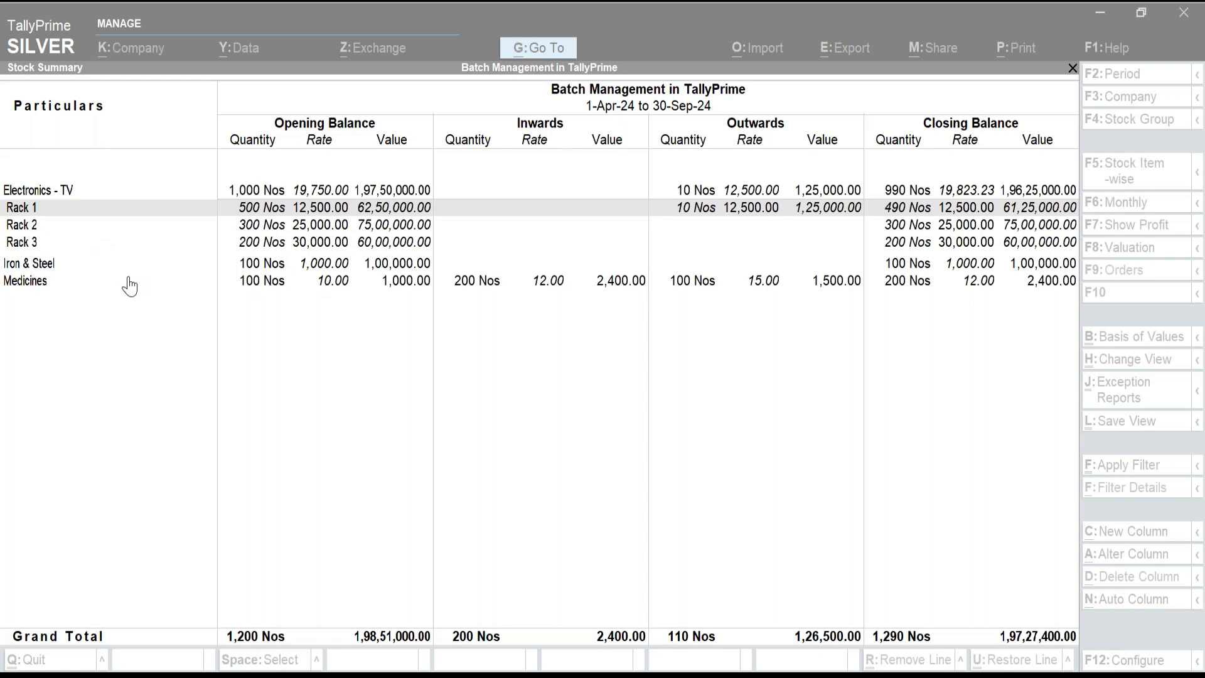
pyautogui.press('Escape')
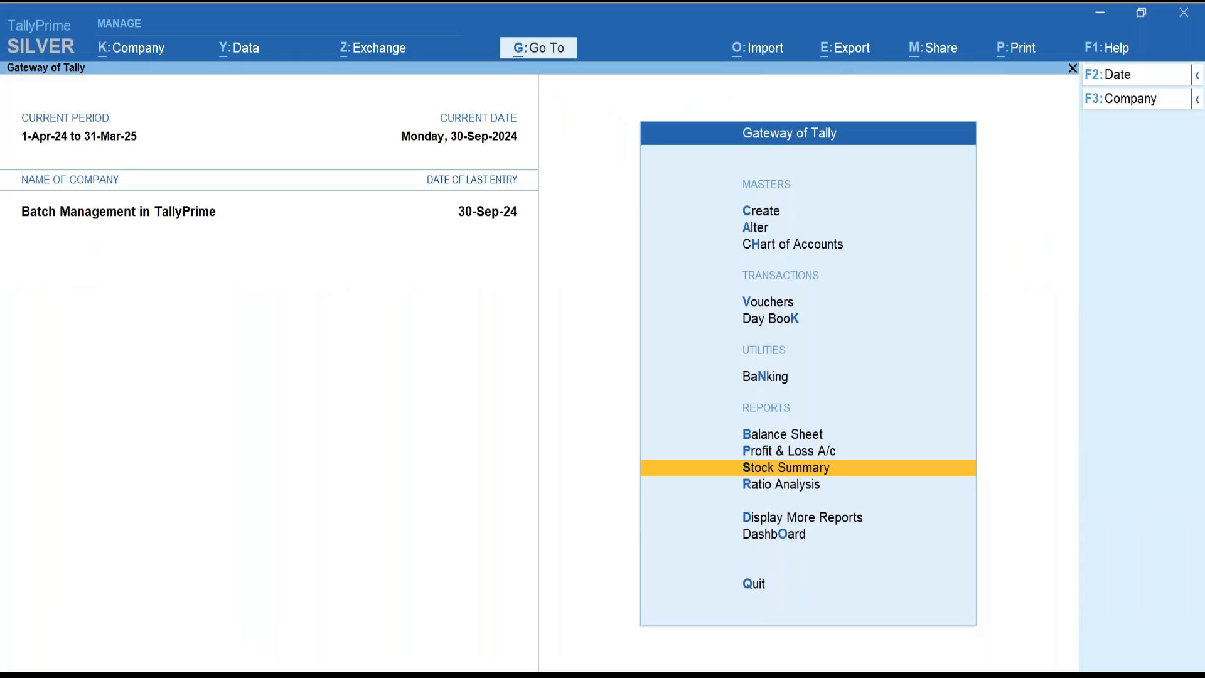
pyautogui.press('Escape')
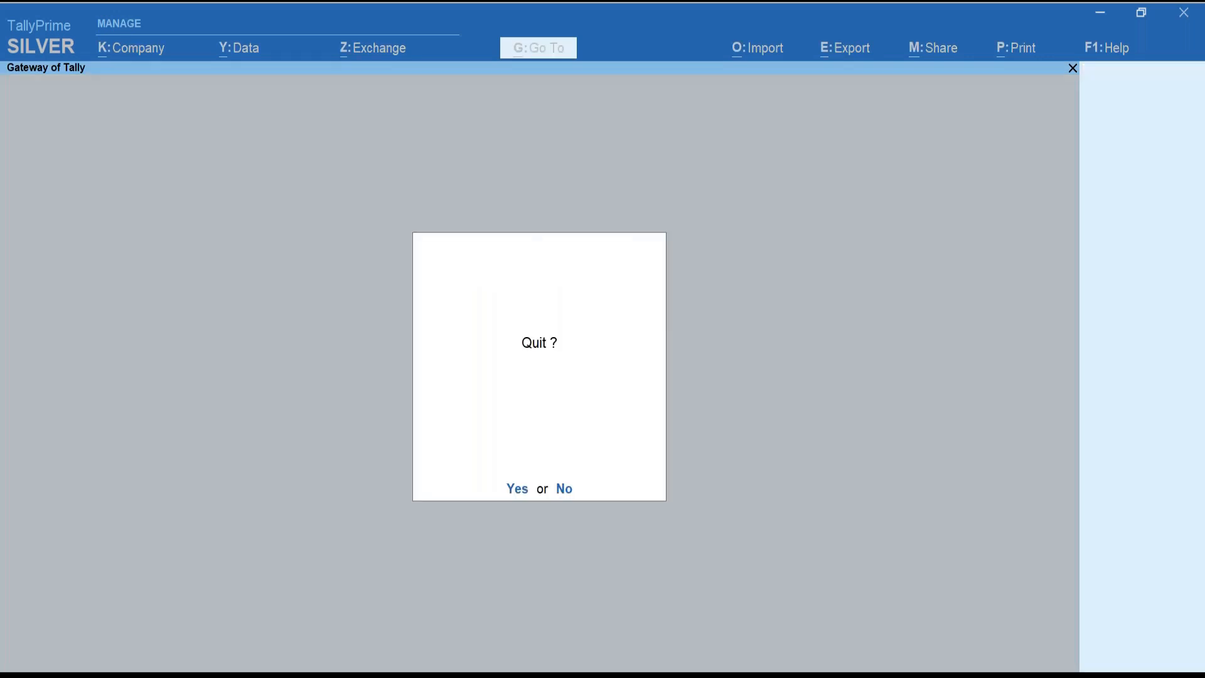
pyautogui.press('n')
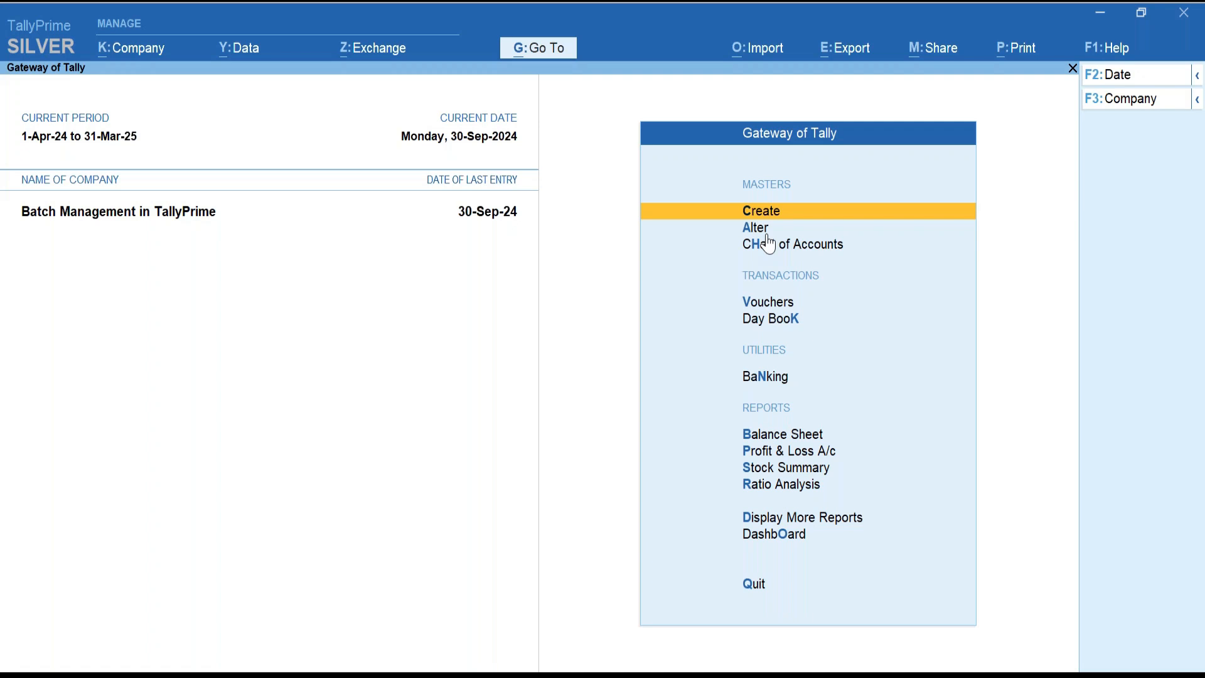
pyautogui.press('Down')
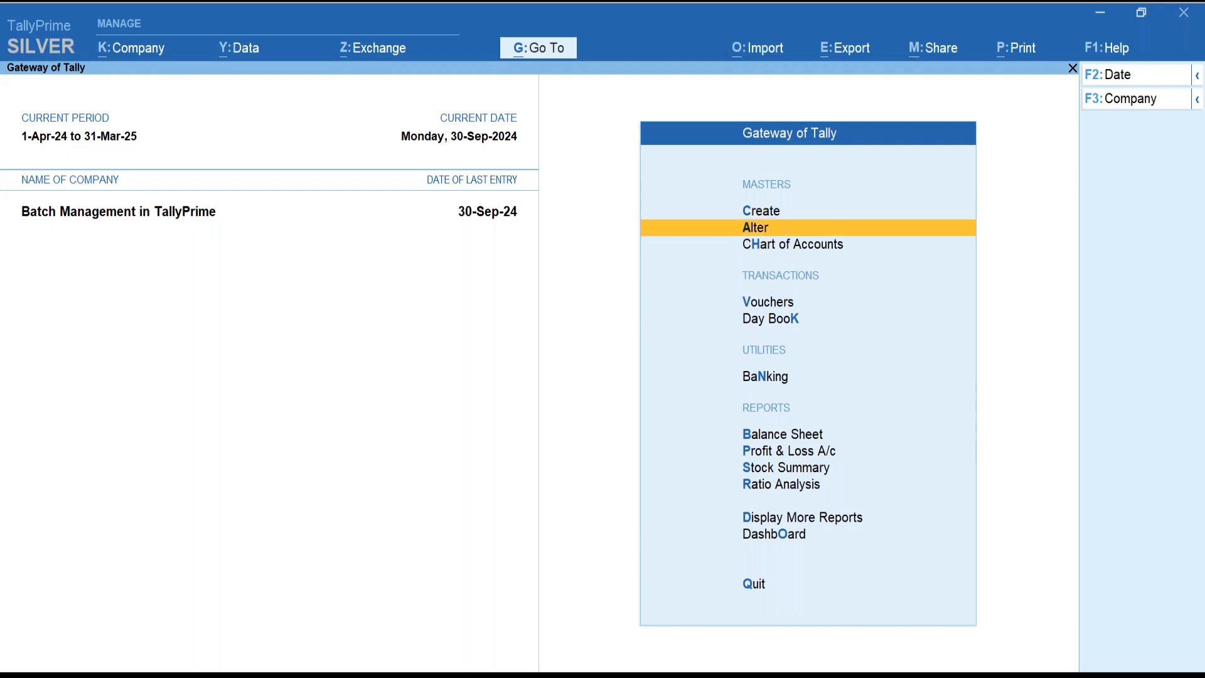
pyautogui.press('Return')
pyautogui.press('Down')
pyautogui.press('Down')
pyautogui.press('Down')
pyautogui.press('Down')
pyautogui.press('Down')
pyautogui.press('Down')
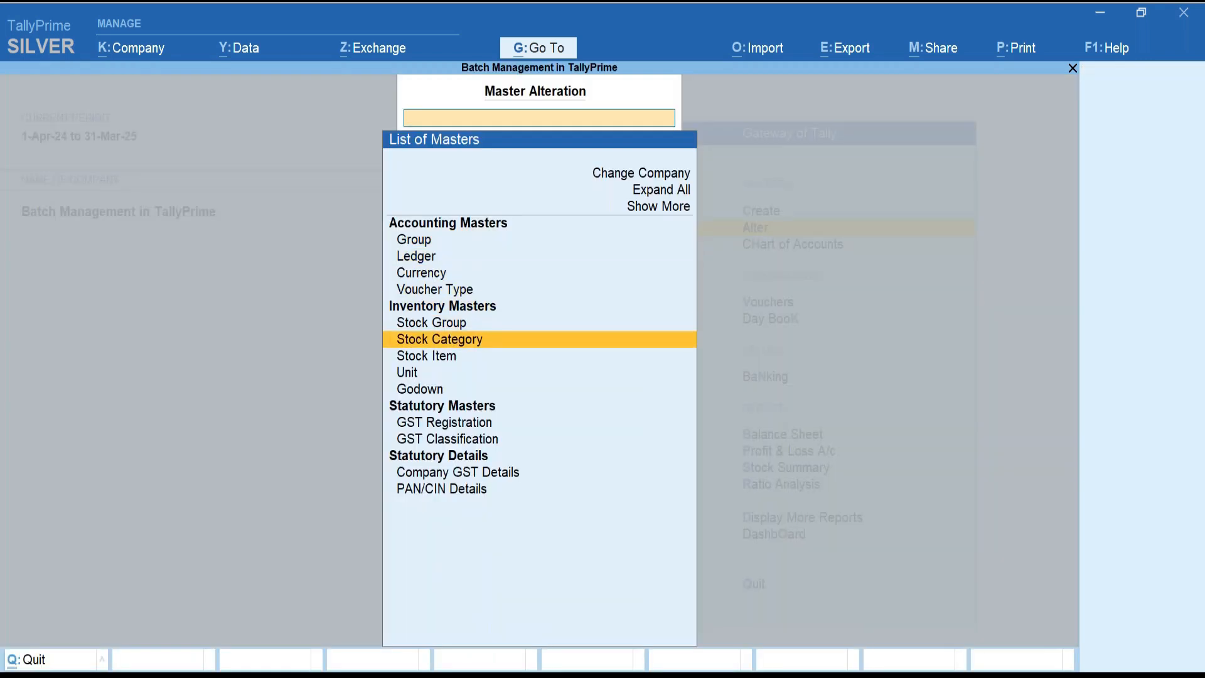
pyautogui.press('Down')
pyautogui.press('Return')
pyautogui.press('Return')
pyautogui.press('Return')
pyautogui.press('Return')
pyautogui.press('Return')
pyautogui.press('Return')
pyautogui.press('Return')
pyautogui.press('Return')
pyautogui.press('Return')
pyautogui.press('Return')
pyautogui.press('Return')
pyautogui.press('BackSpace')
pyautogui.press('BackSpace')
pyautogui.press('Return')
pyautogui.press('BackSpace')
pyautogui.press('Return')
pyautogui.press('BackSpace')
pyautogui.press('Return')
pyautogui.press('Return')
pyautogui.press('BackSpace')
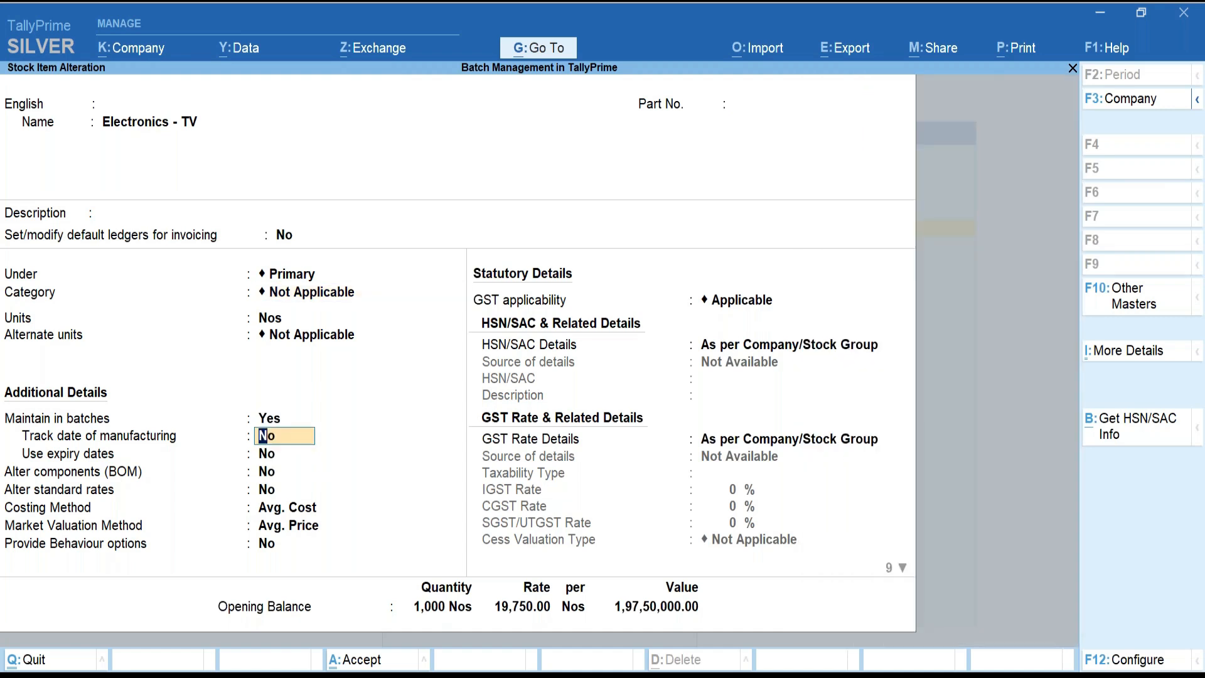
pyautogui.press('BackSpace')
pyautogui.press('Return')
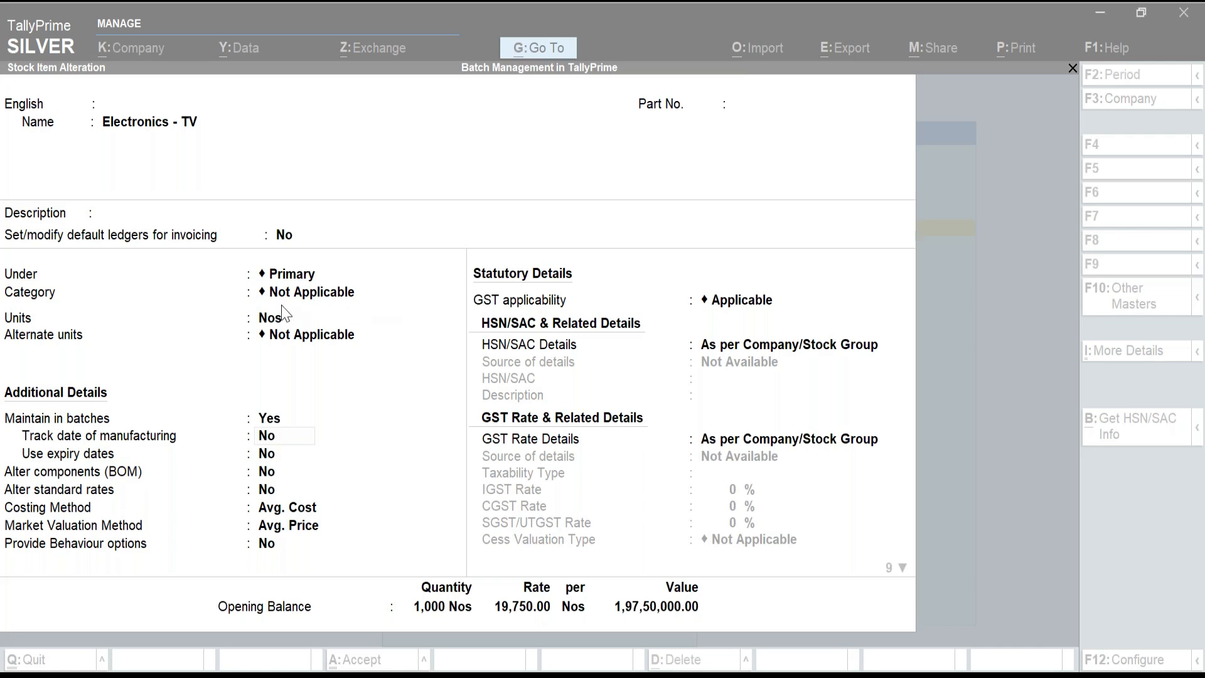
pyautogui.click(923, 253)
pyautogui.press('Escape')
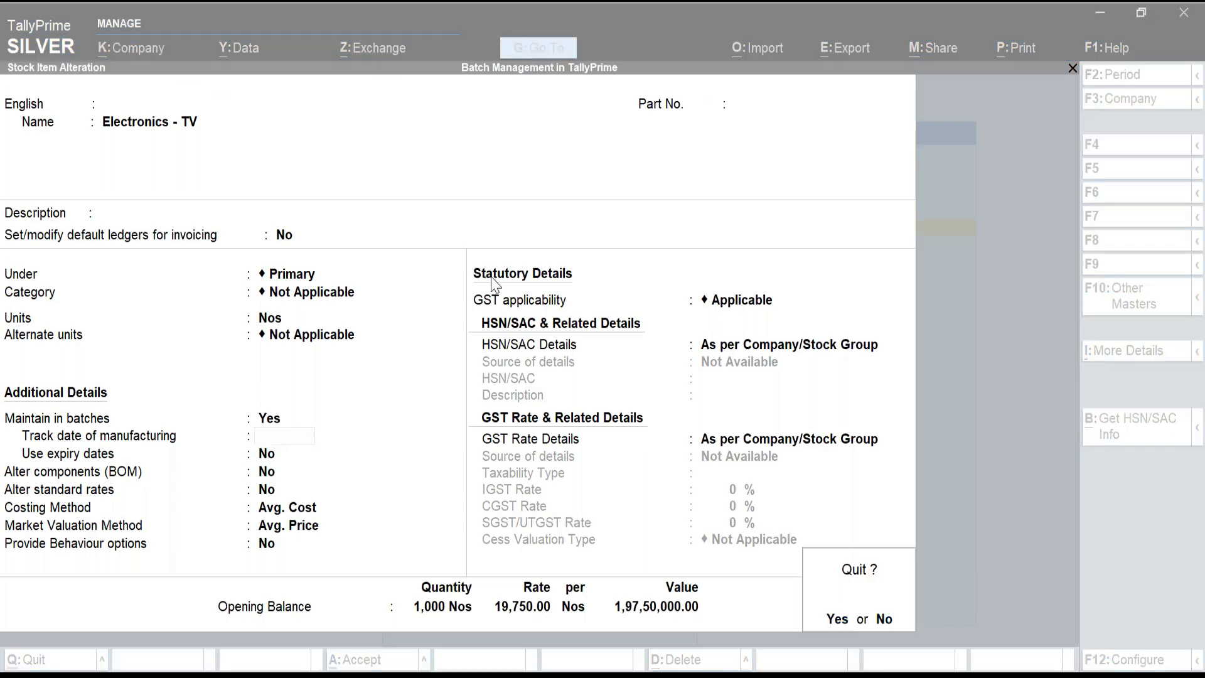
pyautogui.click(939, 310)
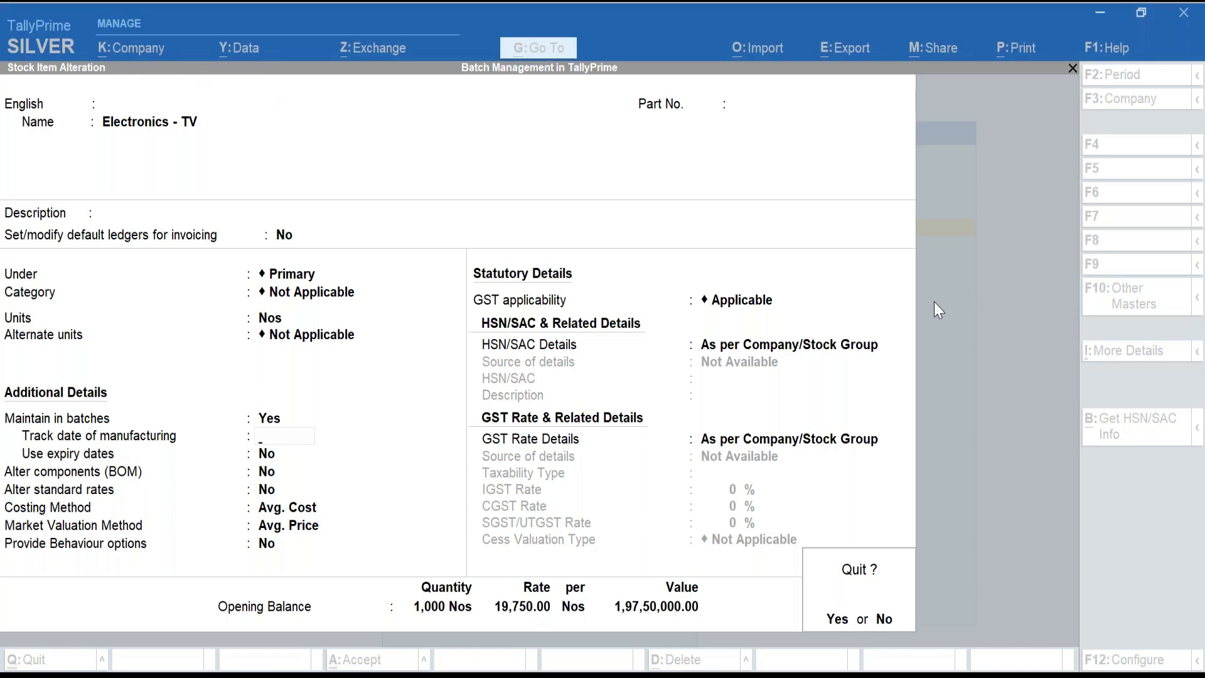
pyautogui.press('y')
pyautogui.press('Escape')
pyautogui.press('Escape')
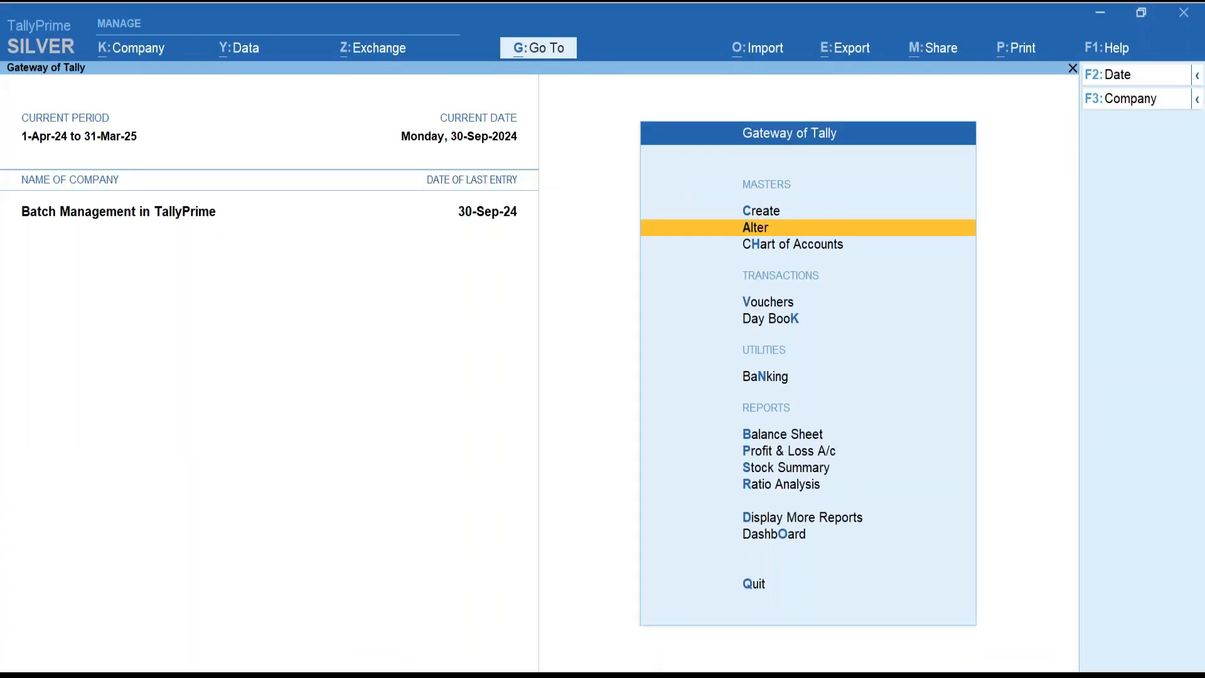
# Reopen Stock Journal No. 1 from the Day Book, keeping the Electronics - TV Rack 1 line.
pyautogui.press('Down')
pyautogui.press('Down')
pyautogui.press('Down')
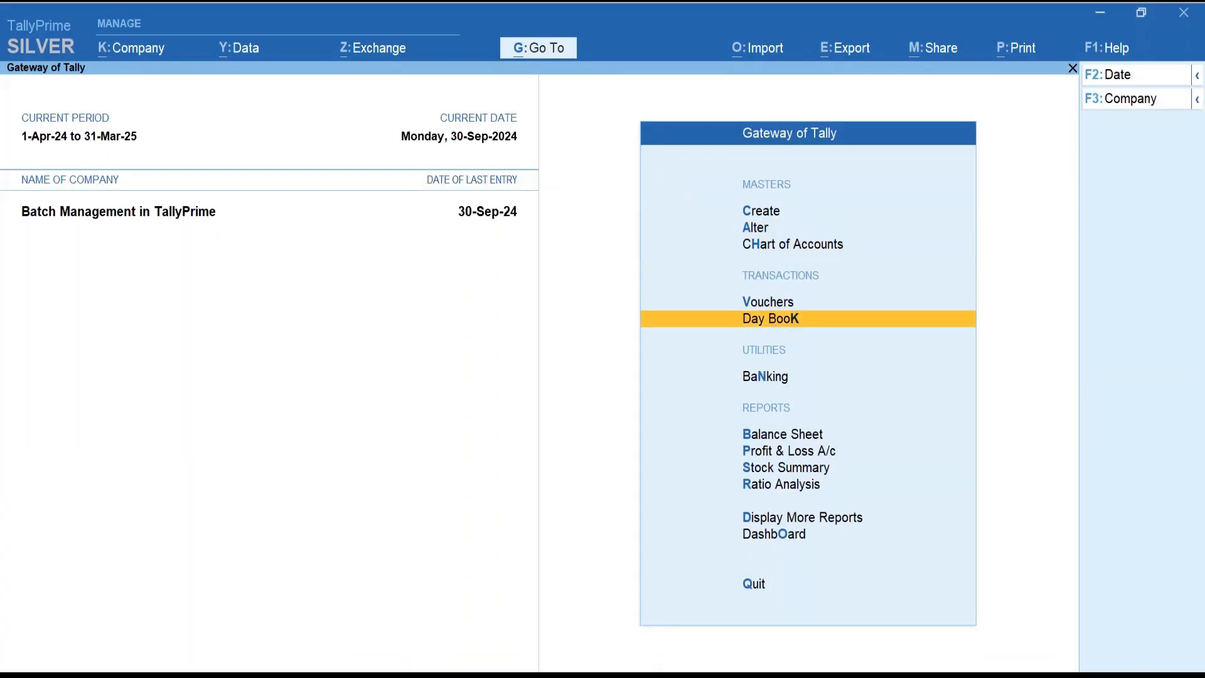
pyautogui.press('Return')
pyautogui.press('Down')
pyautogui.press('Return')
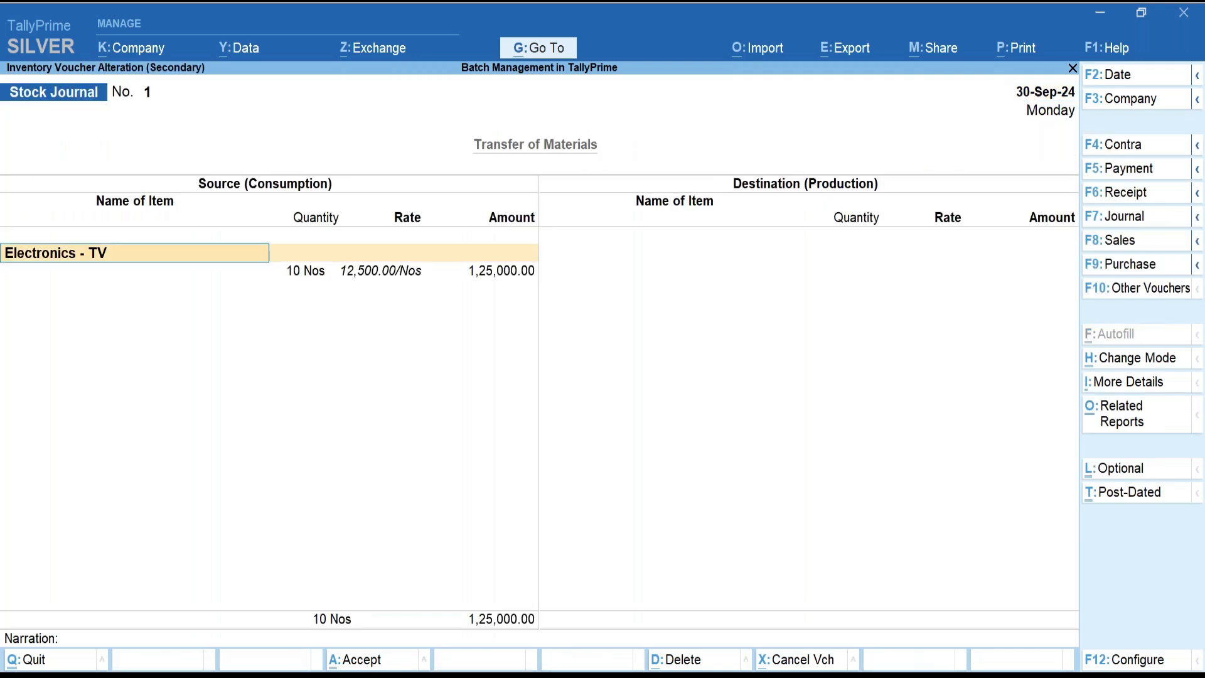
pyautogui.press('Return')
pyautogui.press('Return')
pyautogui.press('Return')
pyautogui.press('Return')
pyautogui.press('Return')
pyautogui.press('Return')
pyautogui.press('Return')
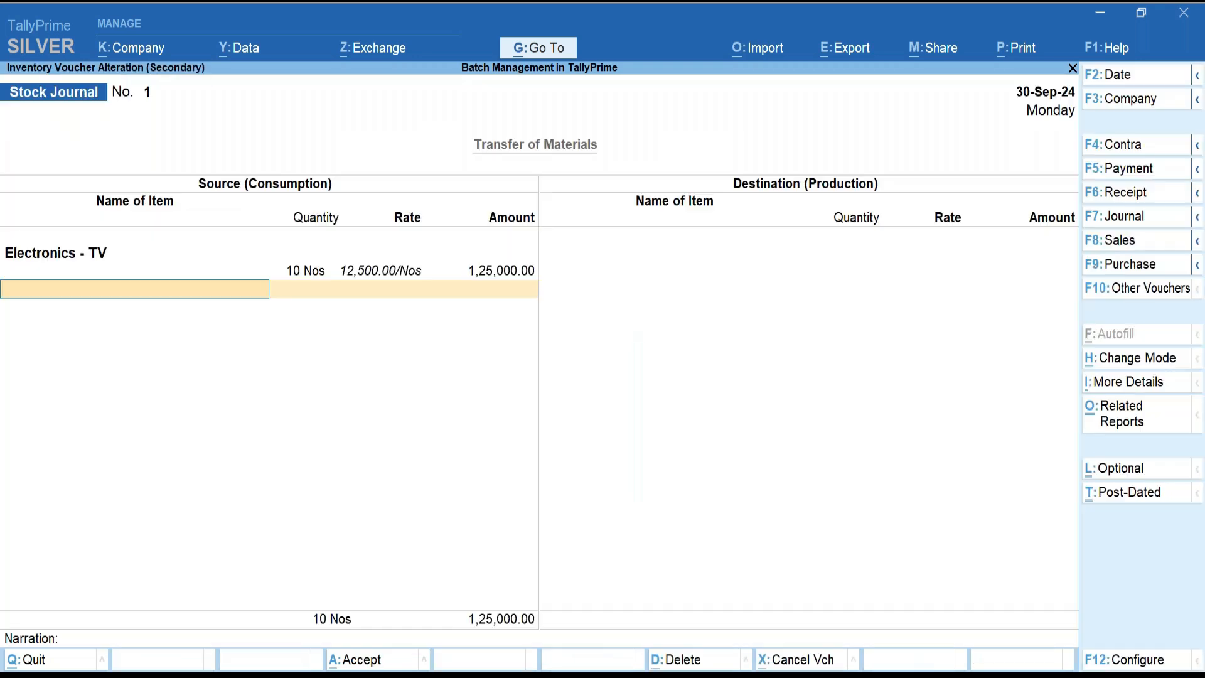
pyautogui.press('Return')
pyautogui.press('BackSpace')
pyautogui.press('Return')
# Add 1 Nos of Iron & Steel from Batch 001 at 1,000.00 as consumed.
pyautogui.press('Return')
pyautogui.press('Return')
pyautogui.press('Return')
pyautogui.press('Return')
pyautogui.press('Return')
pyautogui.press('Return')
pyautogui.press('Down')
pyautogui.press('Down')
pyautogui.press('Return')
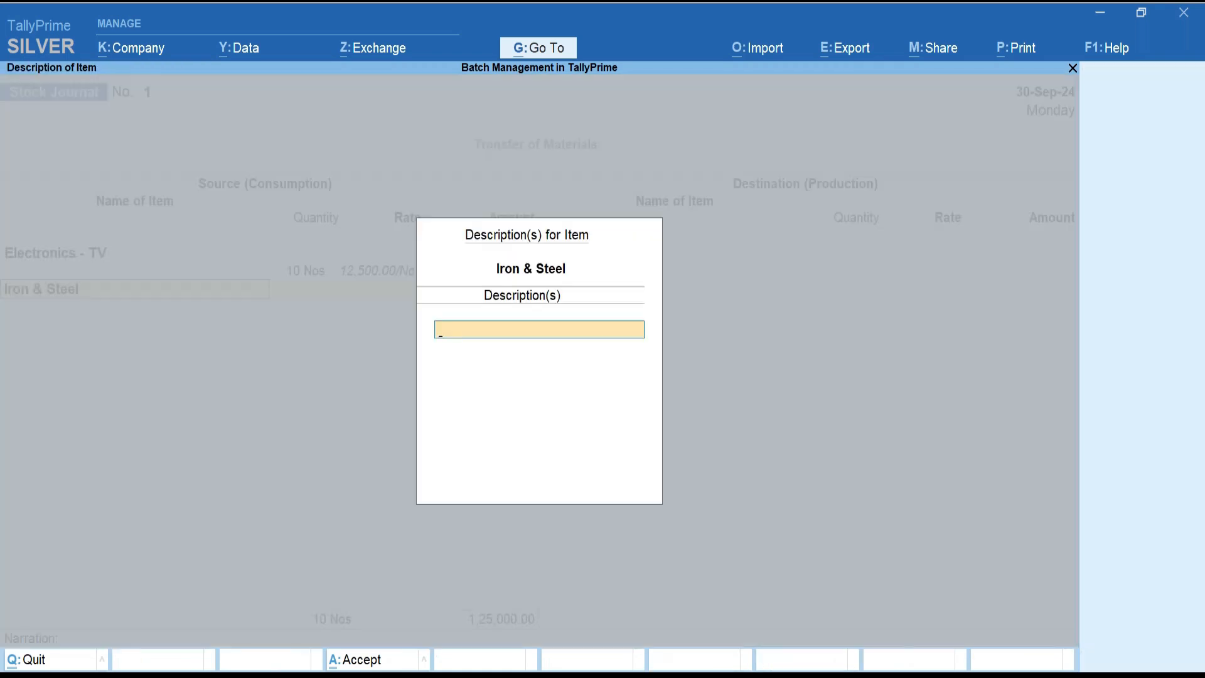
pyautogui.press('Return')
pyautogui.press('Return')
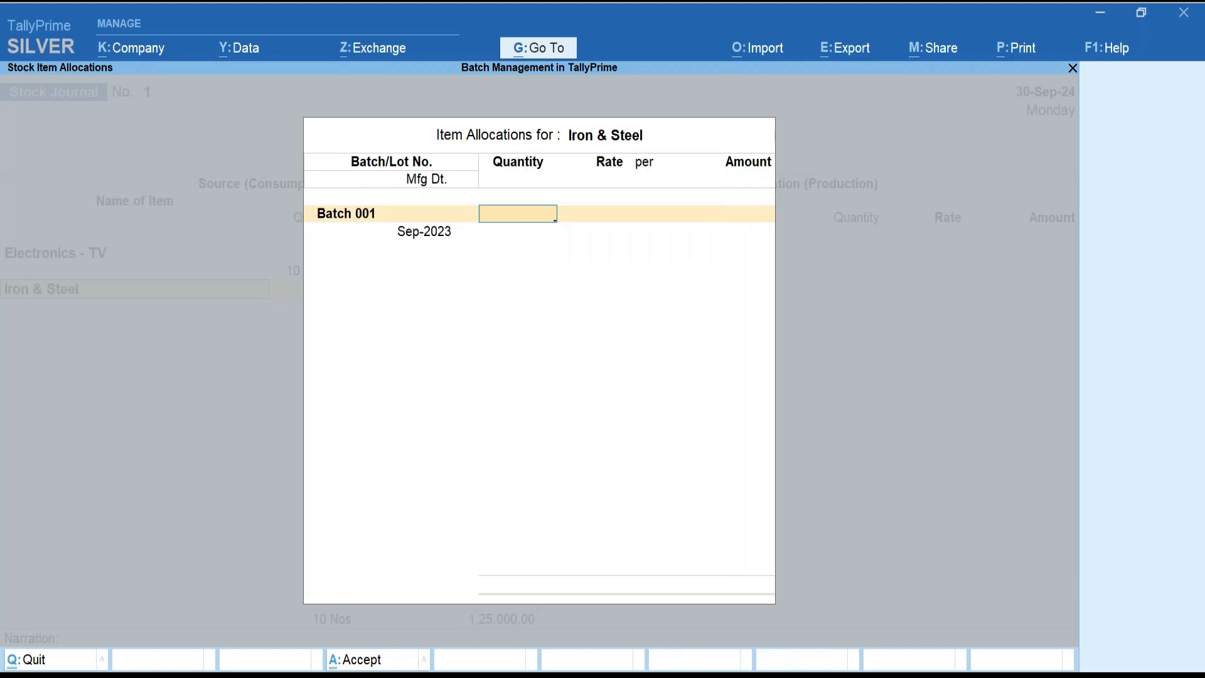
pyautogui.press('Return')
pyautogui.press('Return')
pyautogui.press('Return')
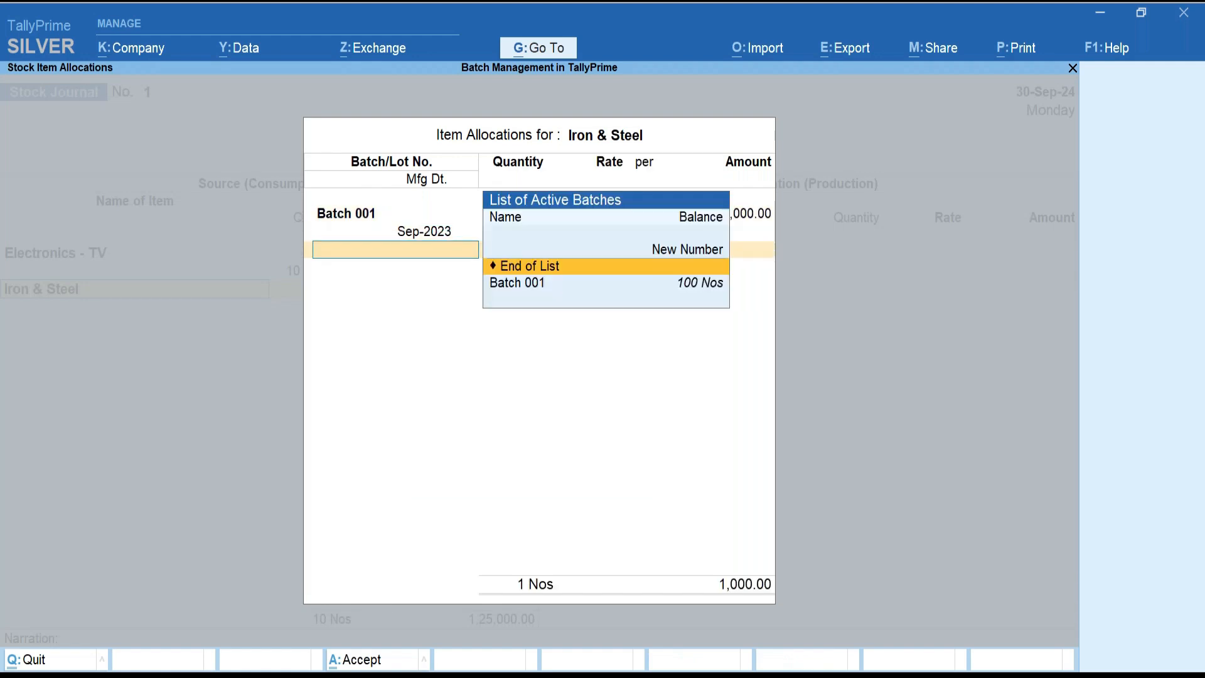
pyautogui.press('Return')
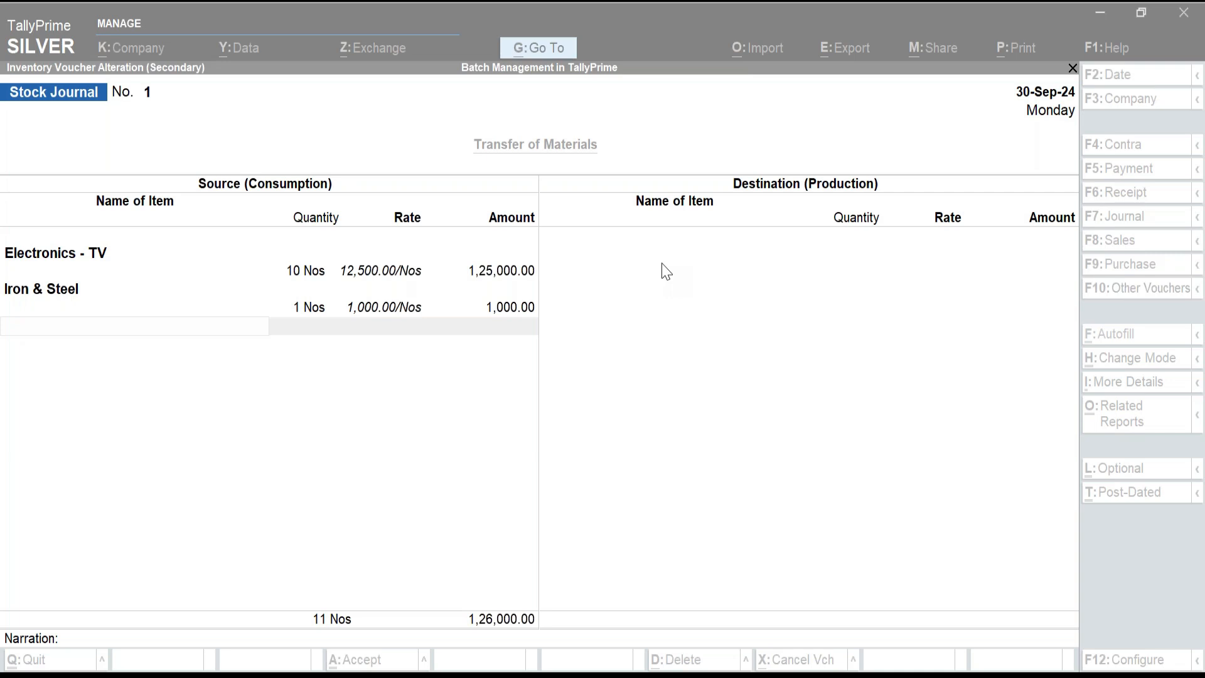
# Bring the TallyPrime window back into focus.
pyautogui.moveTo(734, 623)
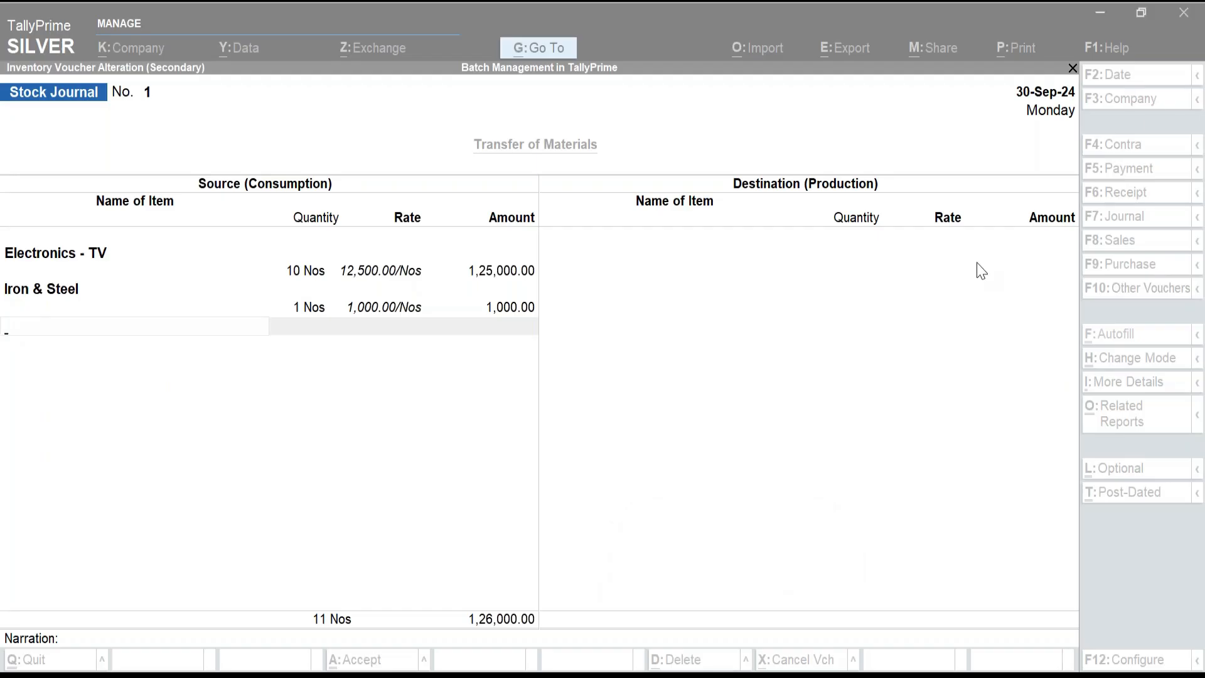
pyautogui.click(980, 270)
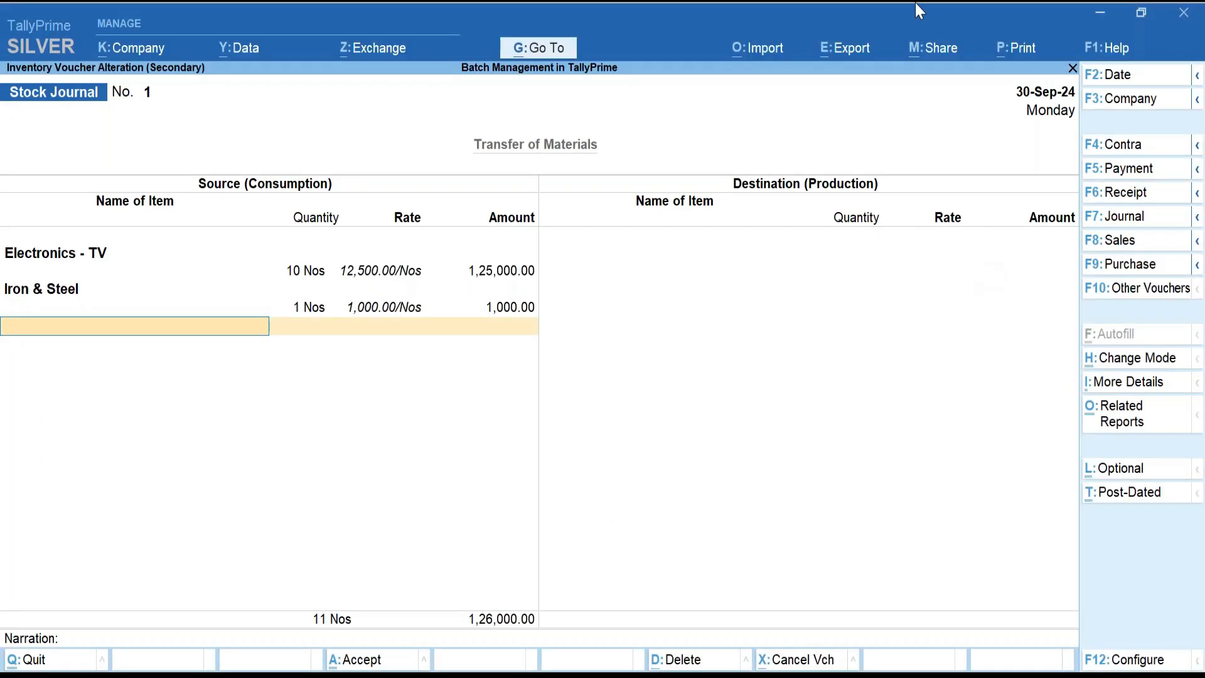
pyautogui.hotkey('alt', 'Tab')
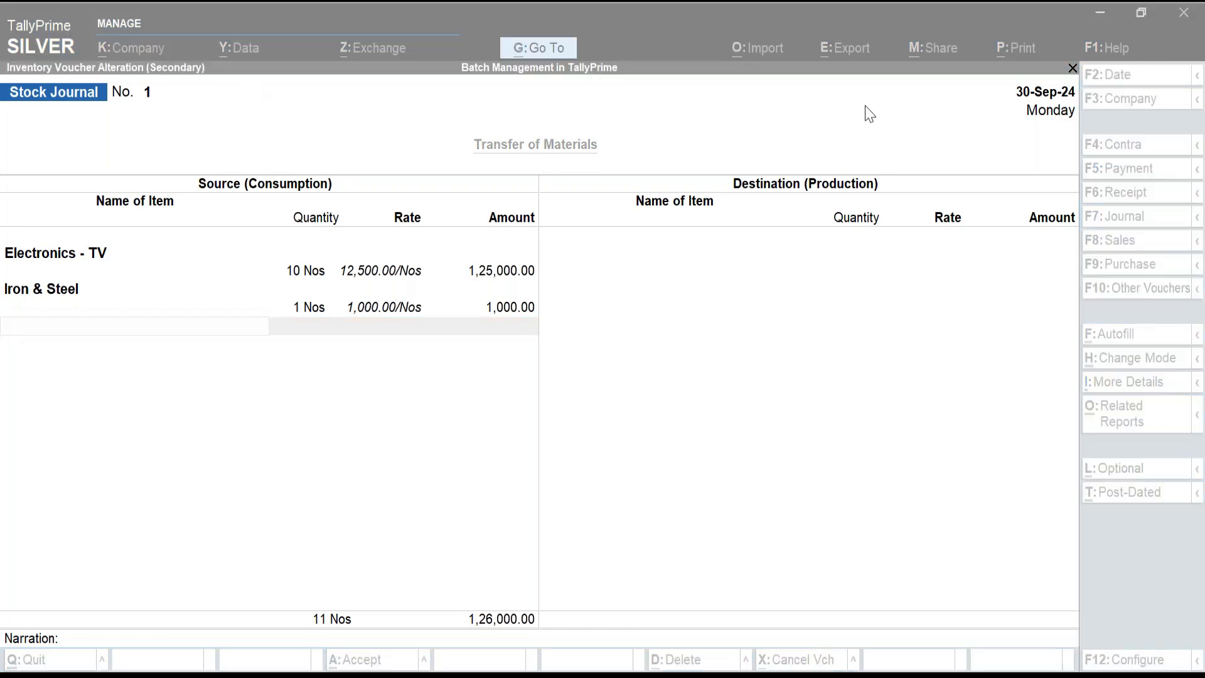
pyautogui.click(952, 272)
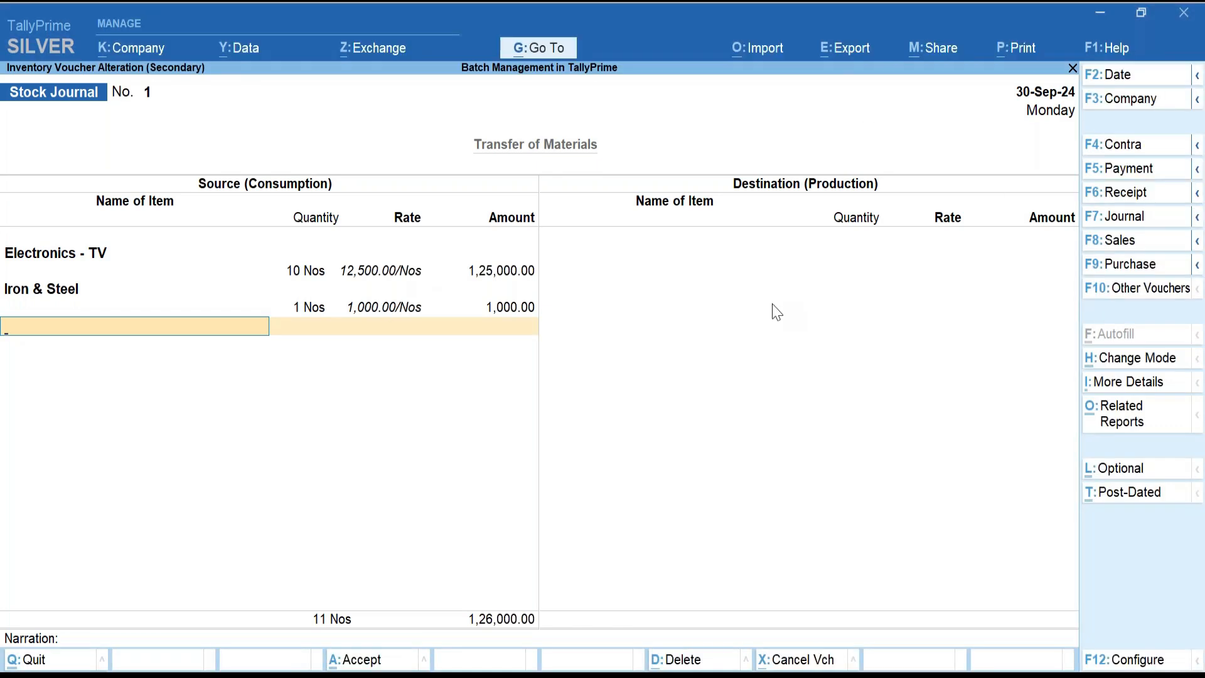